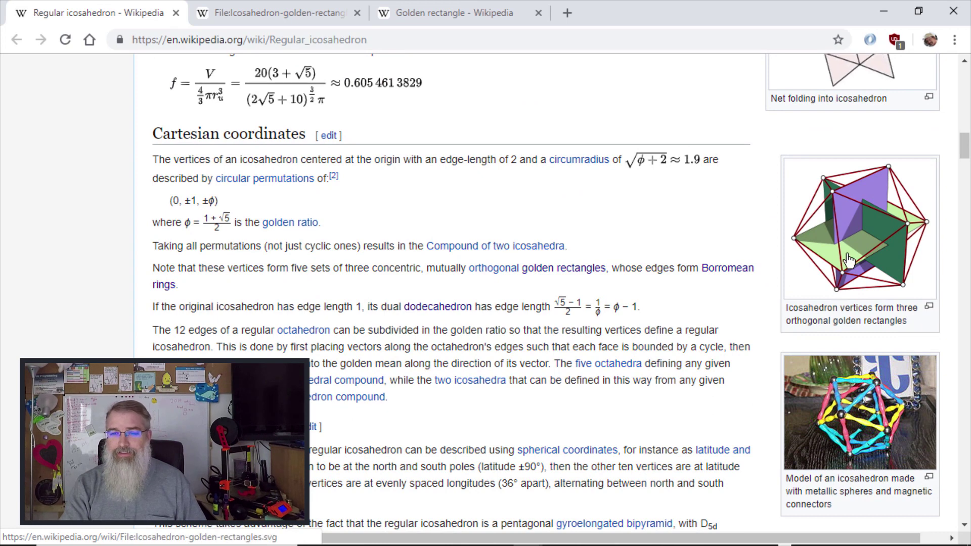
Examine the regular icosahedron article and its golden-rectangles diagram to see how three orthogonal rectangles define the vertices.
click(287, 15)
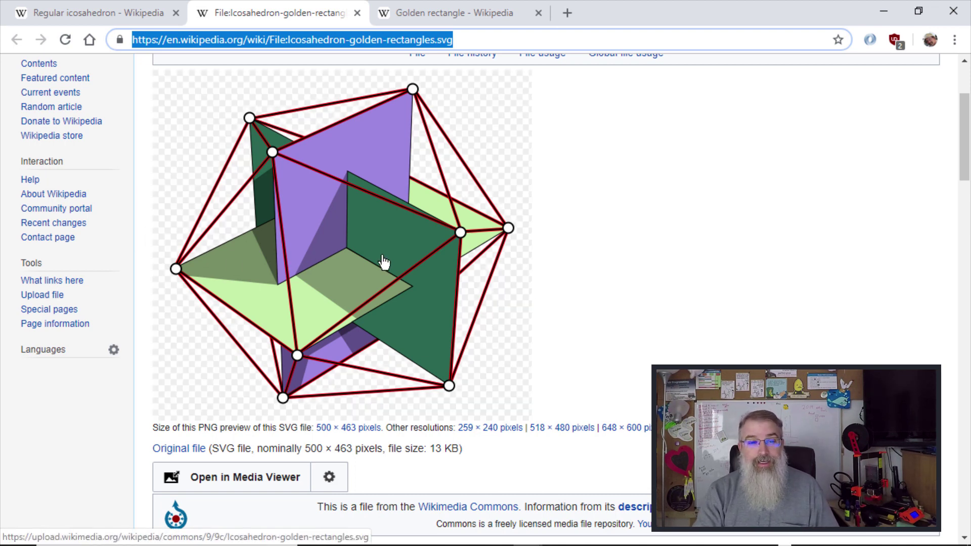
click(137, 10)
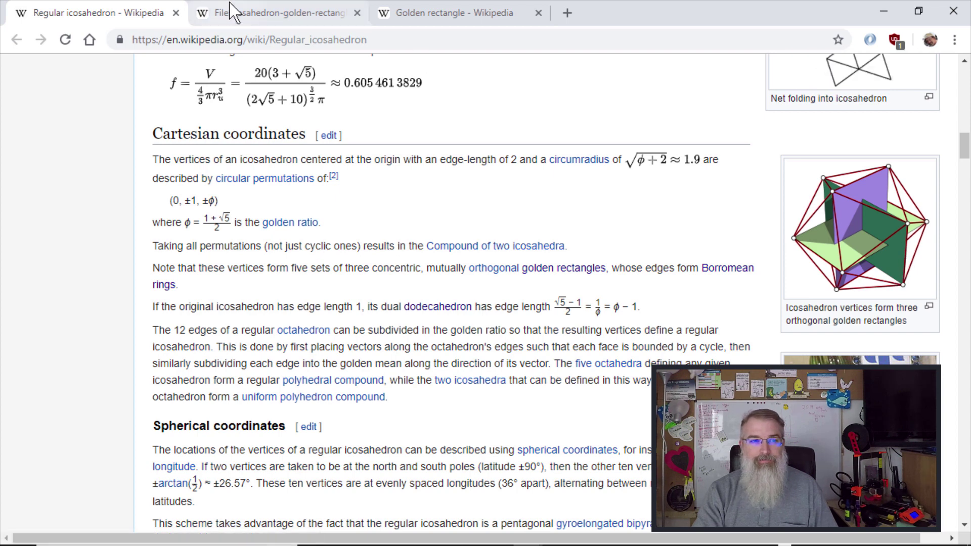
click(208, 11)
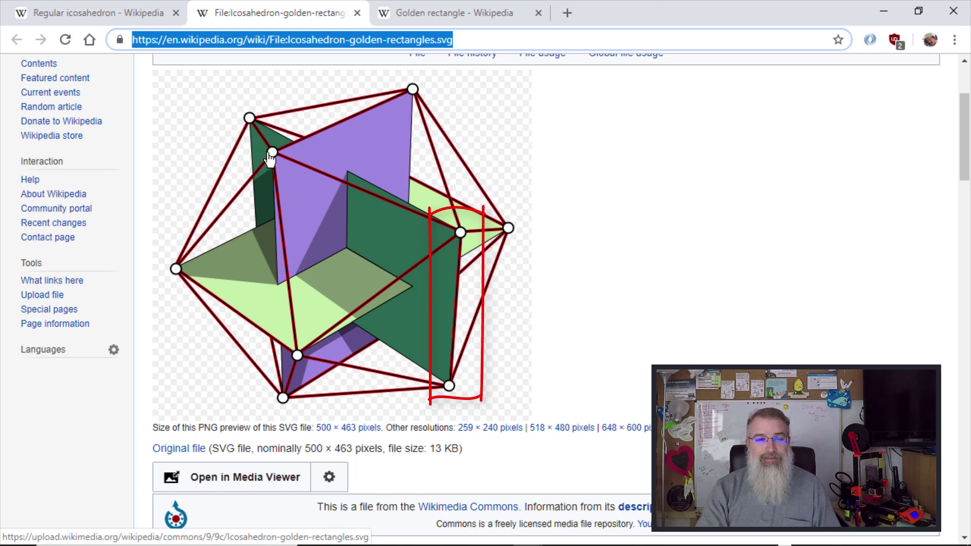
click(107, 16)
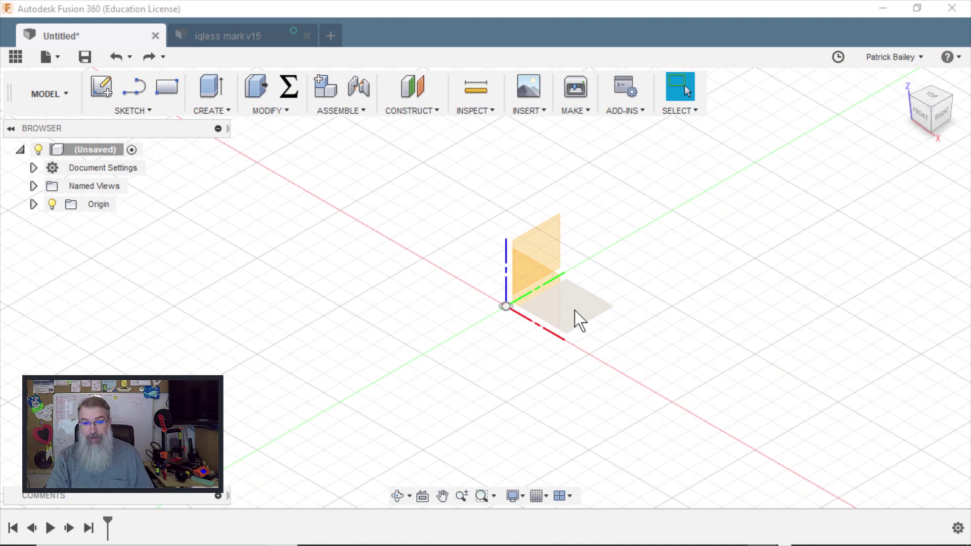
In Fusion 360, start a sketch on the XY plane and place a center rectangle at the origin with a 30 mm height.
right_click(575, 311)
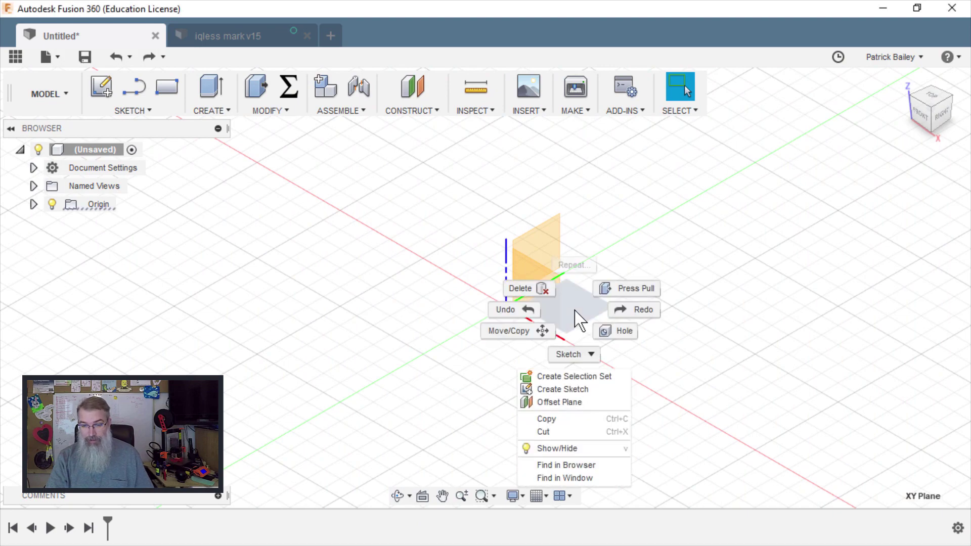
click(585, 390)
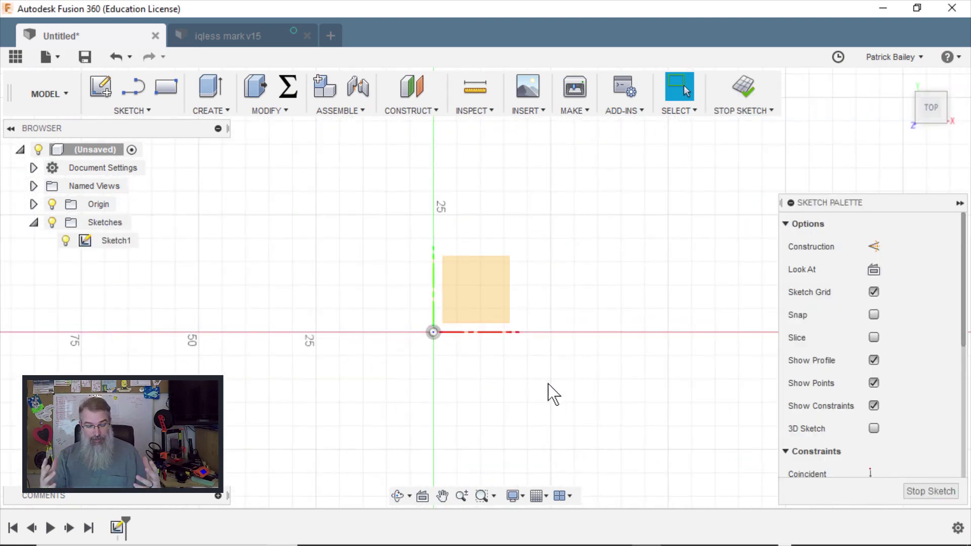
key(s)
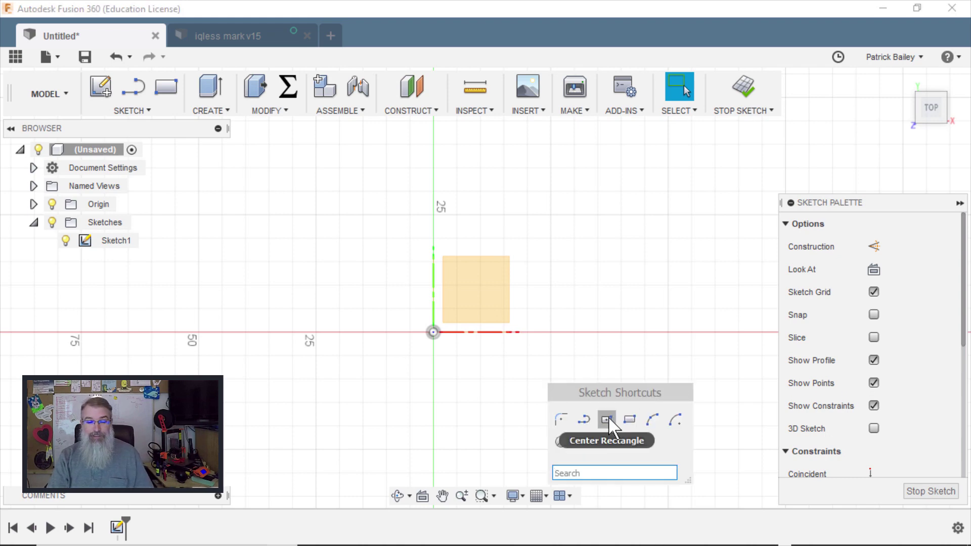
click(631, 472)
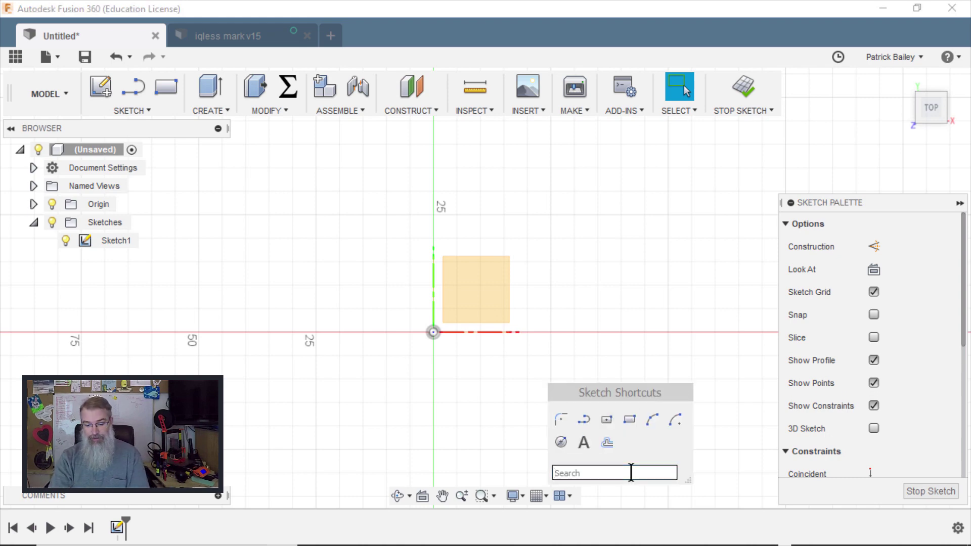
text(center)
key(BackSpace)
key(BackSpace)
key(BackSpace)
key(BackSpace)
key(BackSpace)
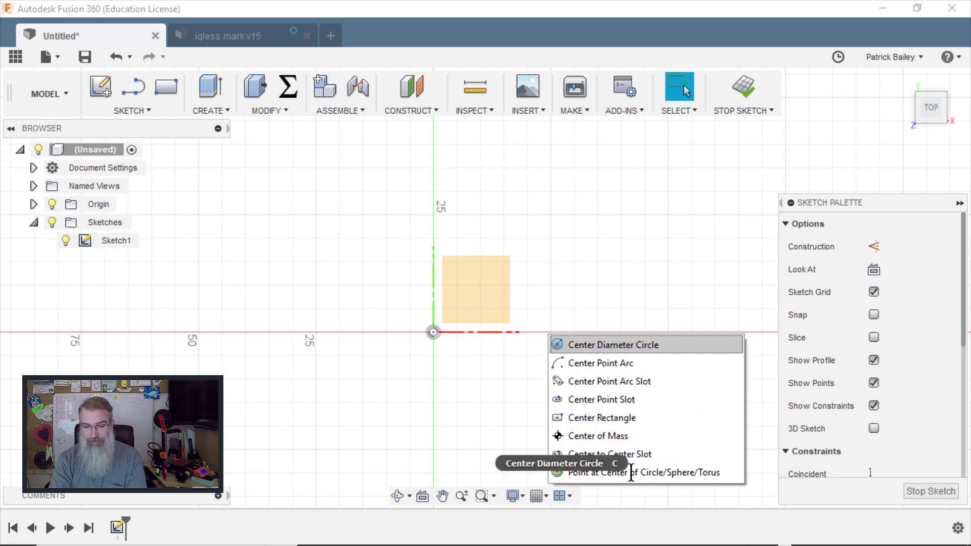
text(r)
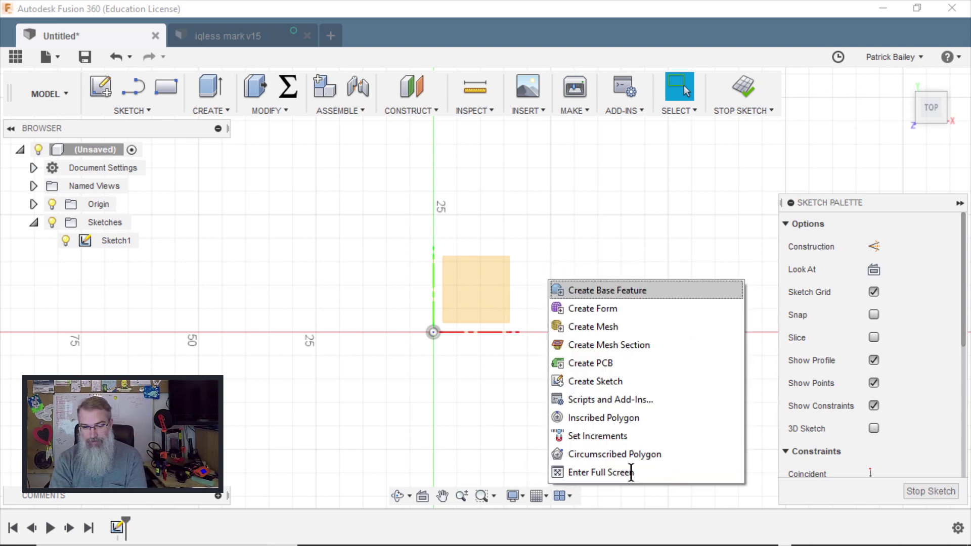
key(BackSpace)
key(BackSpace)
text(r)
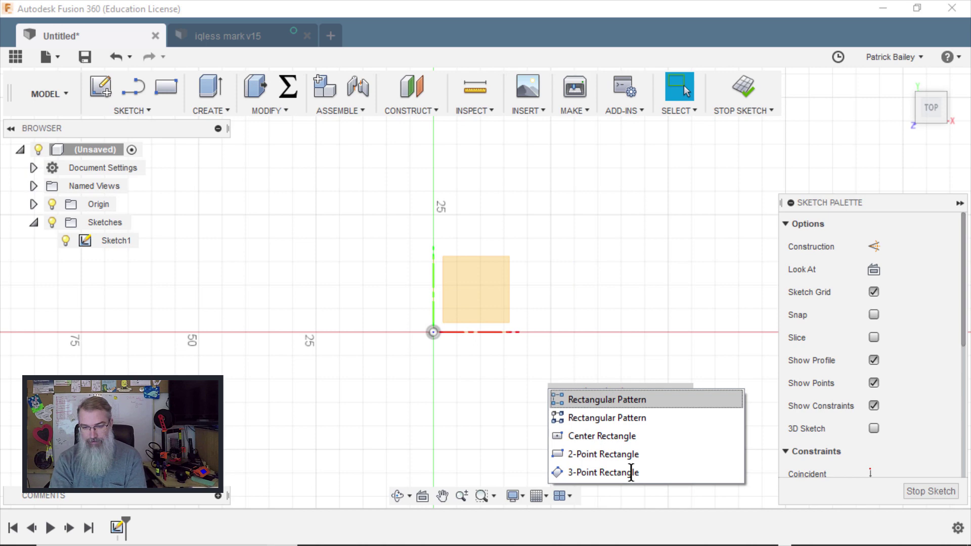
click(615, 435)
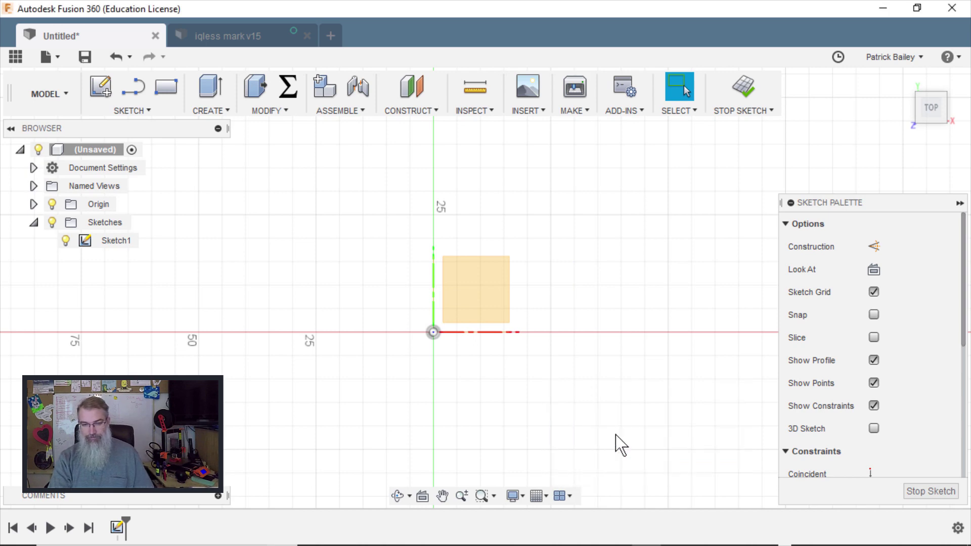
click(433, 332)
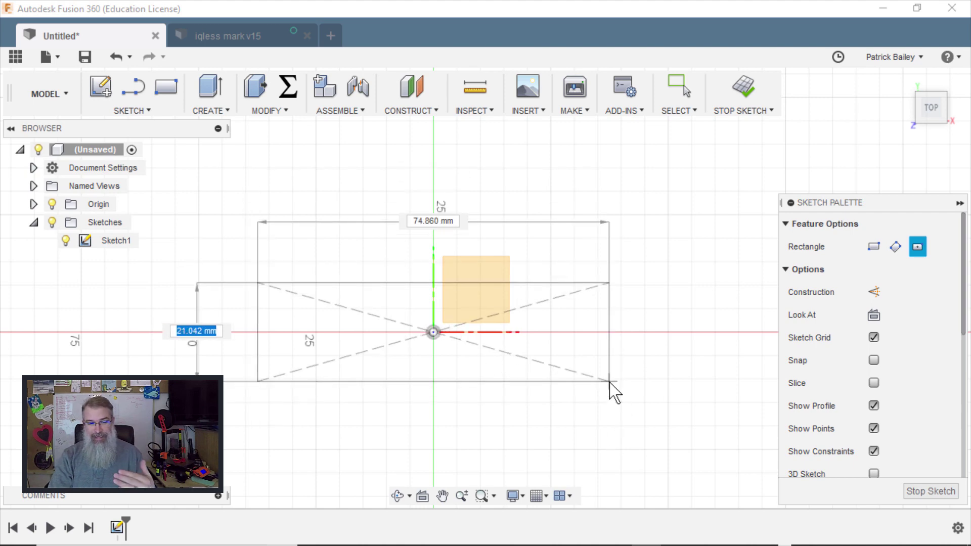
text(30)
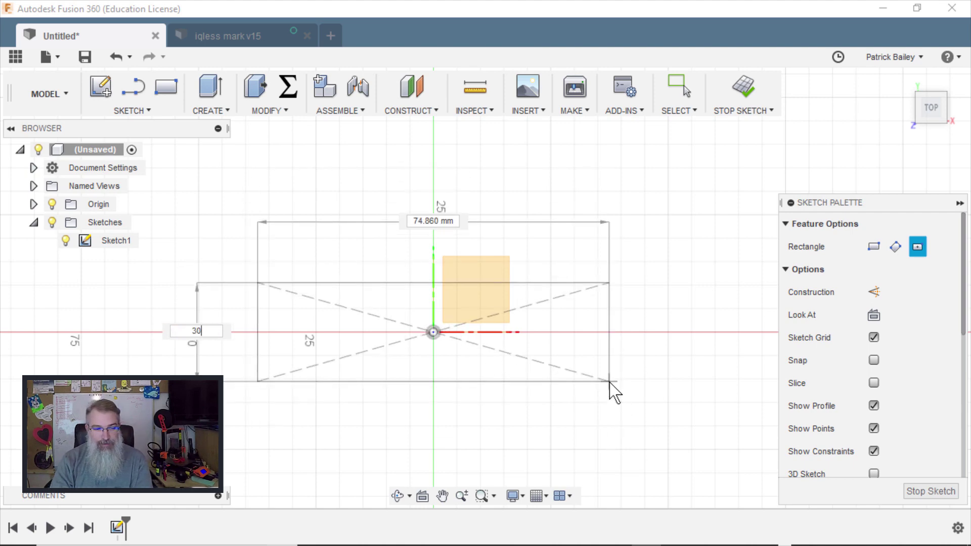
key(Tab)
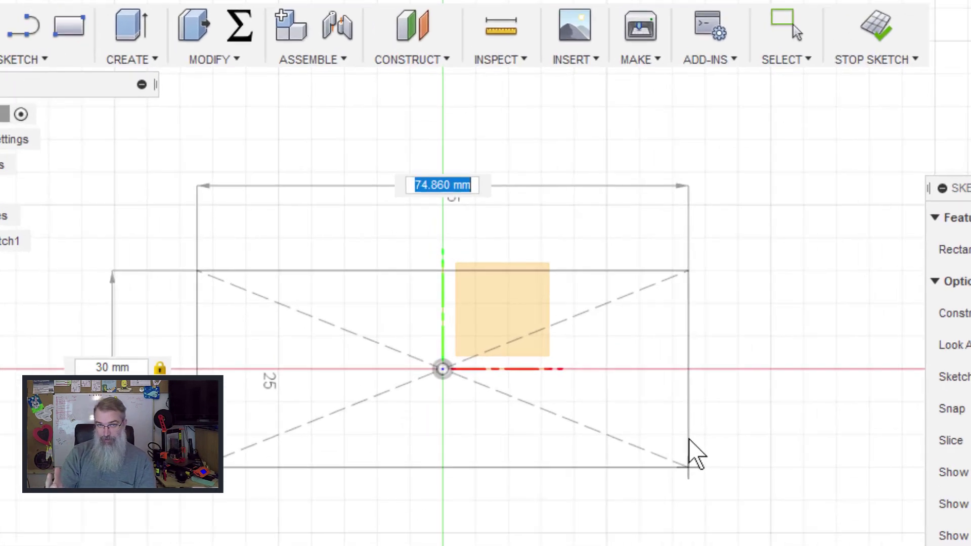
Set the rectangle's width to the golden-ratio expression 30*((1+5^(1/2))/2) and finish the sketch.
text(30)
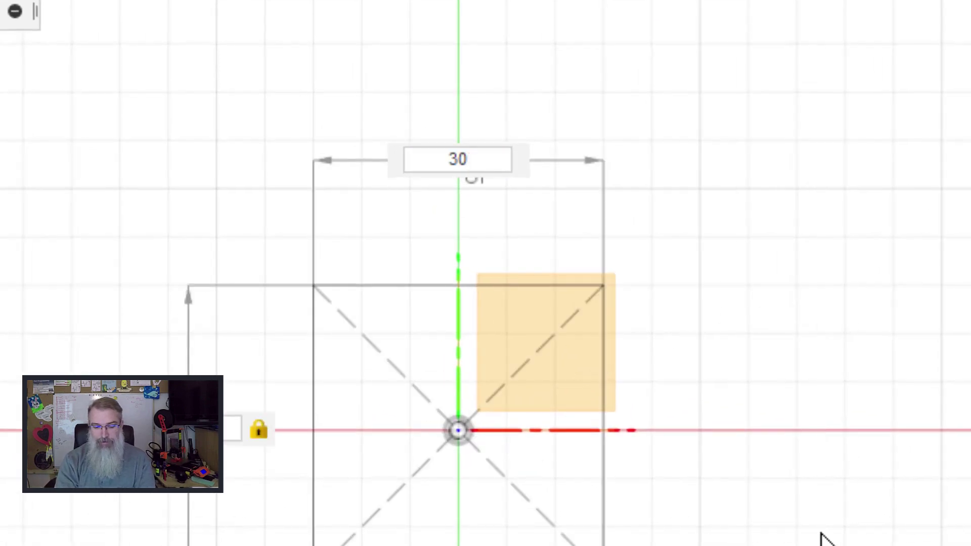
text(*(1)
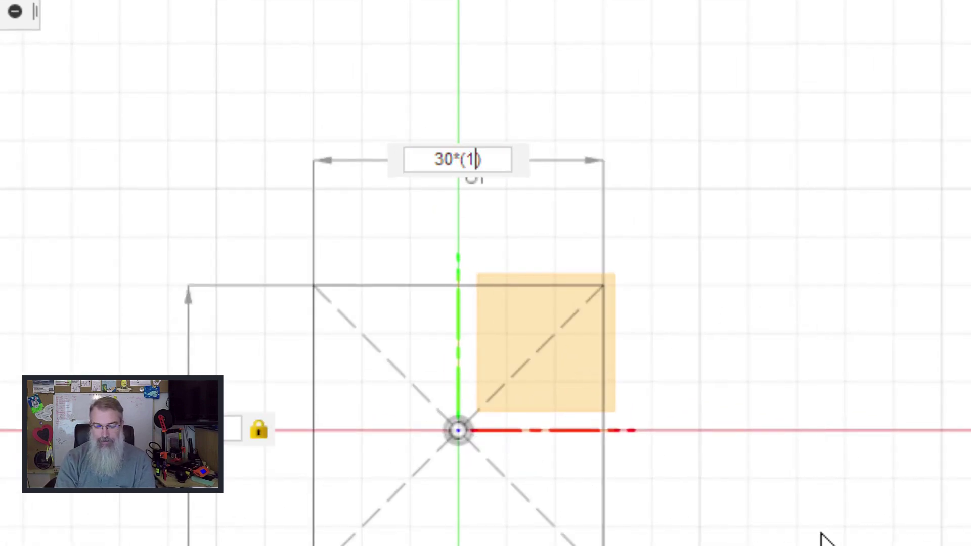
text(+5)
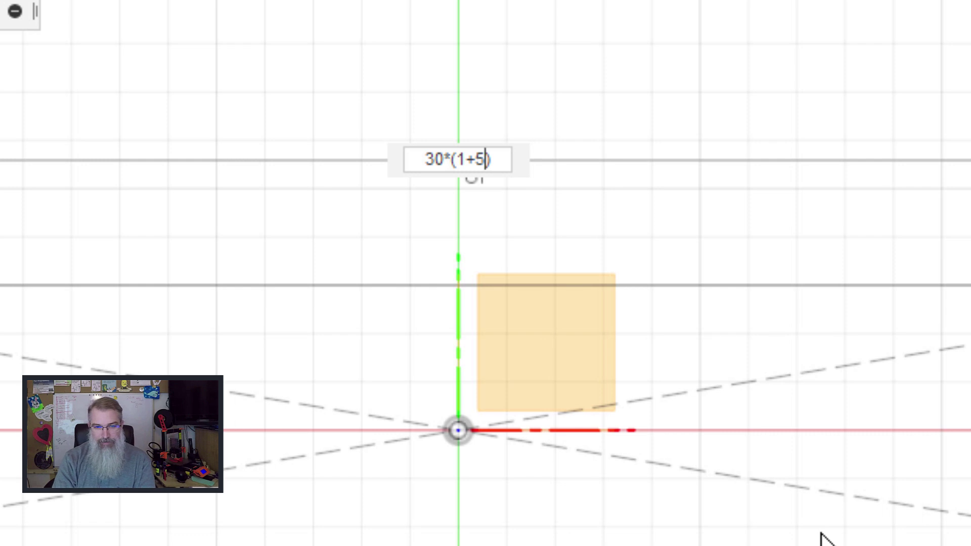
key(Left)
key(Left)
key(Left)
text(()
key(Right)
key(Right)
key(Right)
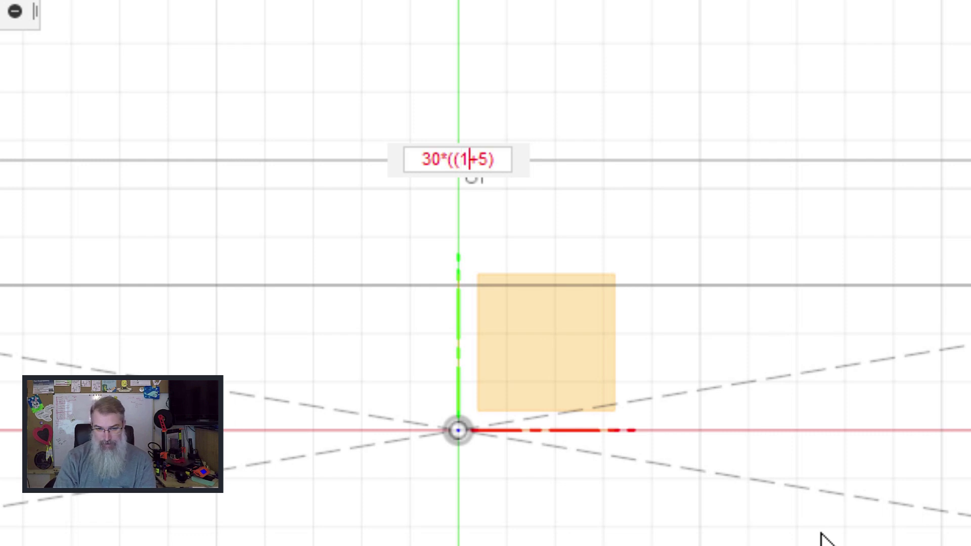
text()/2)
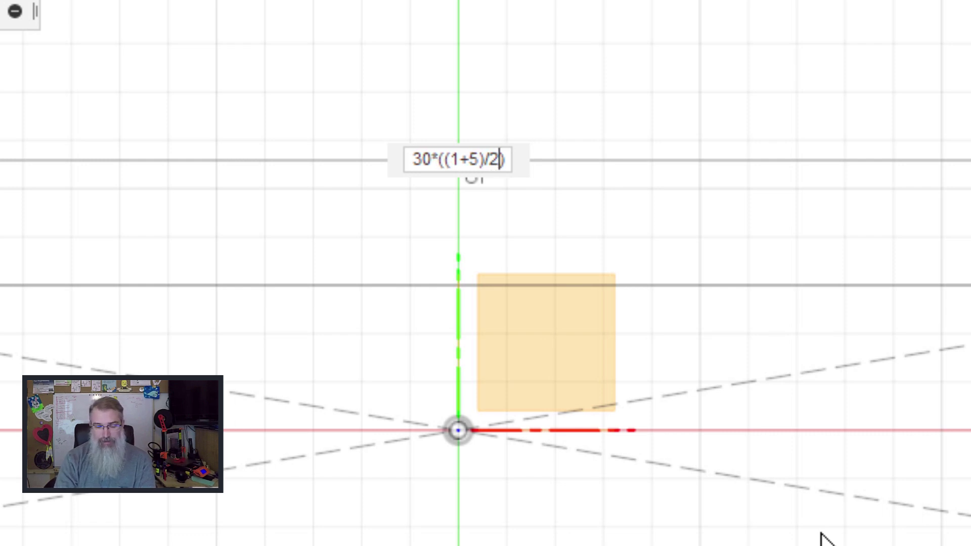
key(Left)
key(Left)
key(Left)
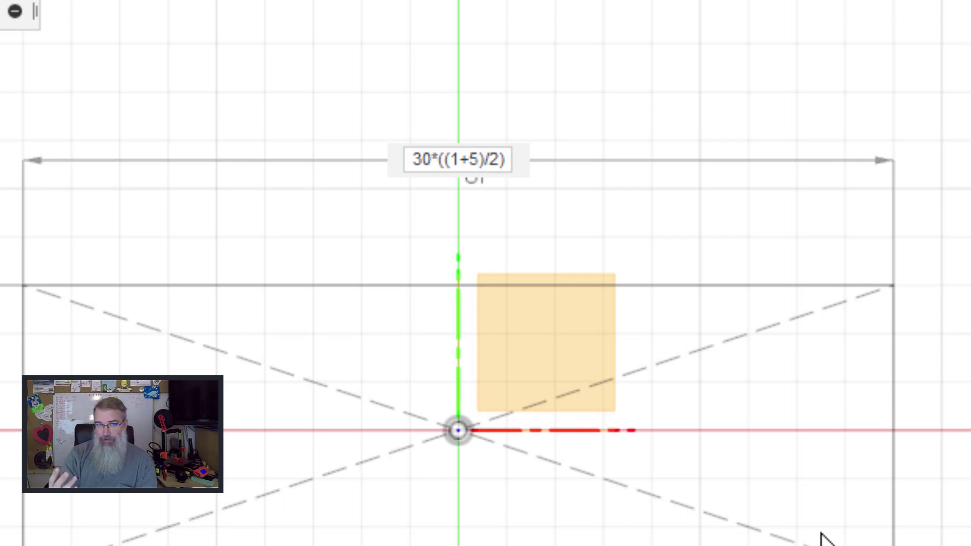
text(^)
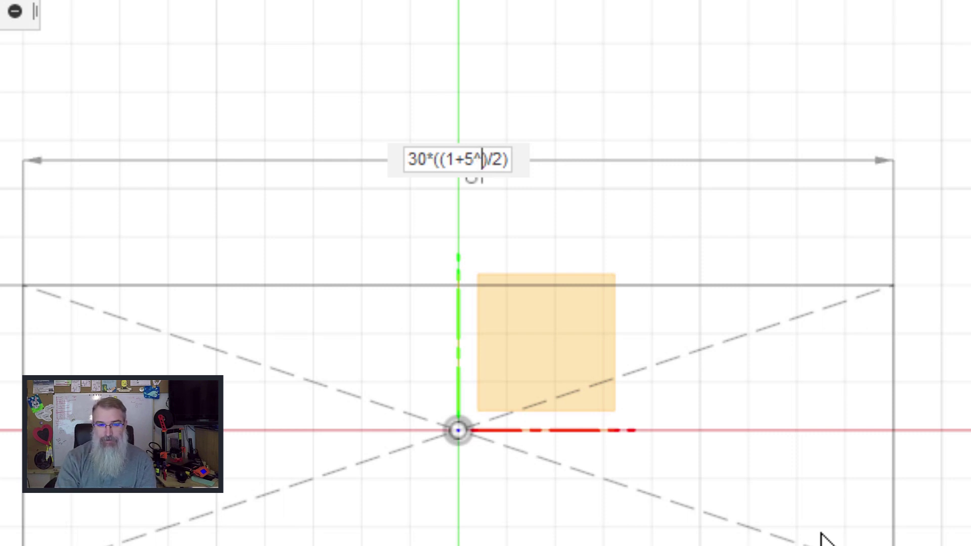
text((1))
key(Left)
text(1)
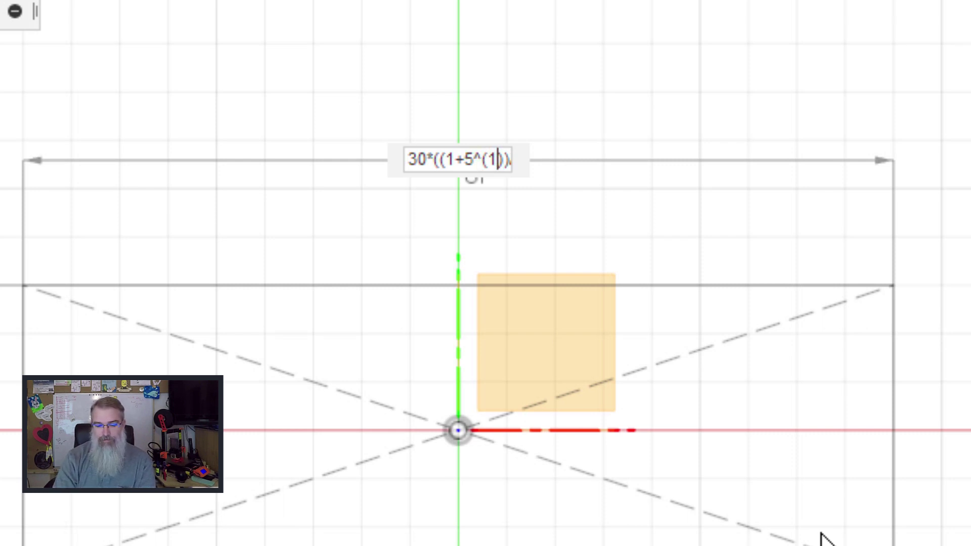
text(/2)
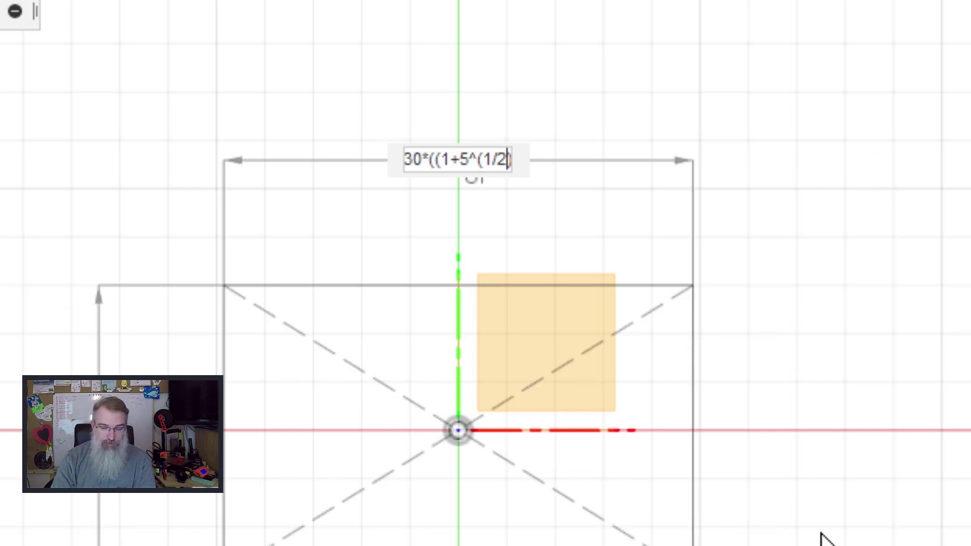
key(Return)
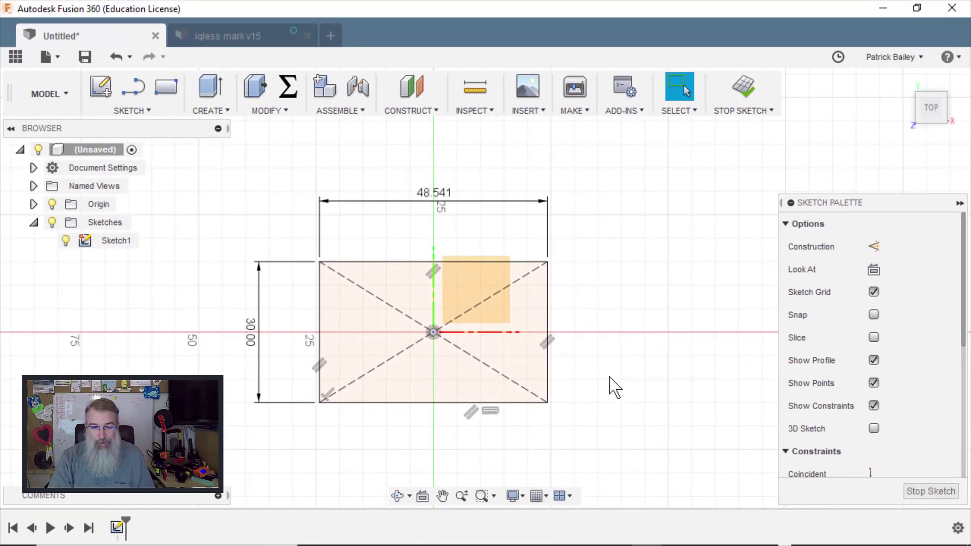
click(934, 493)
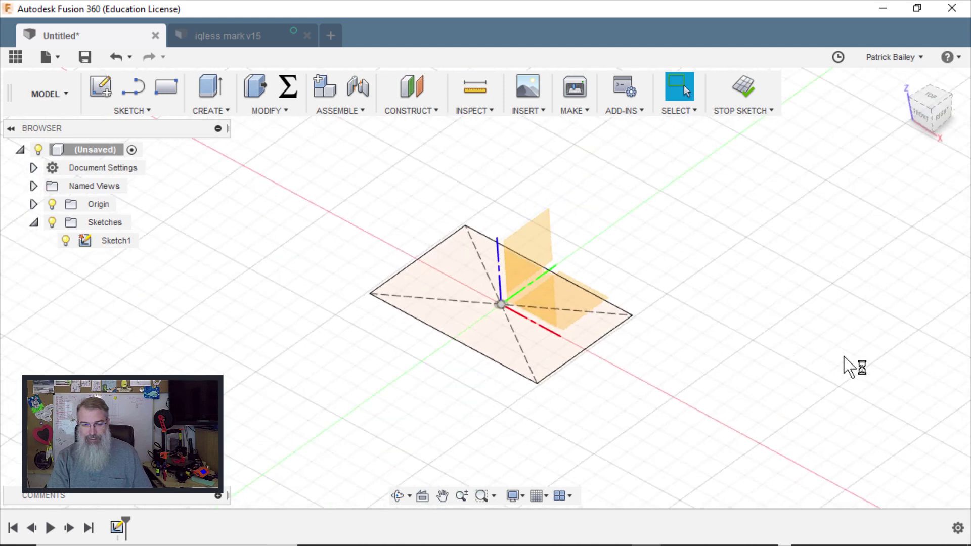
Start a sketch on the YZ plane and place a center rectangle at the origin with a 30 mm height.
right_click(547, 244)
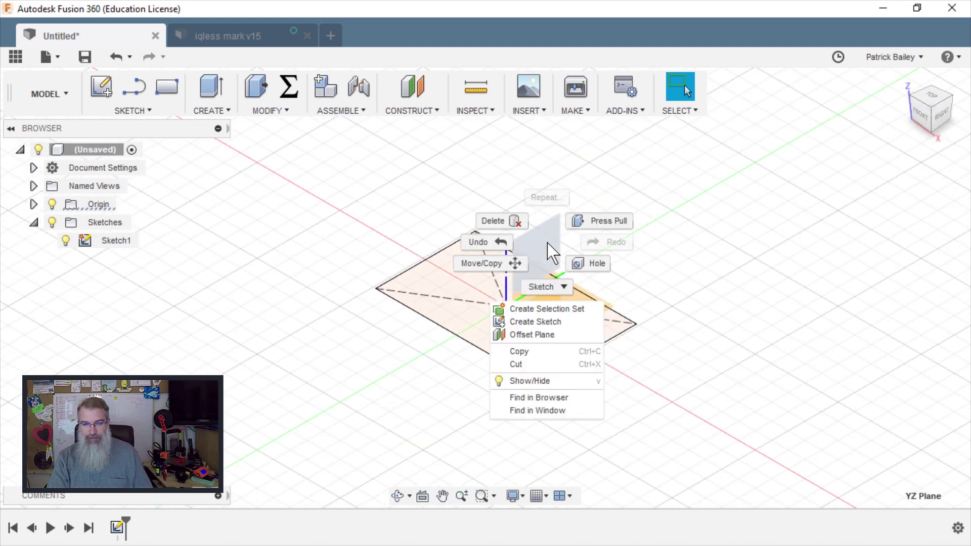
click(559, 322)
key(s)
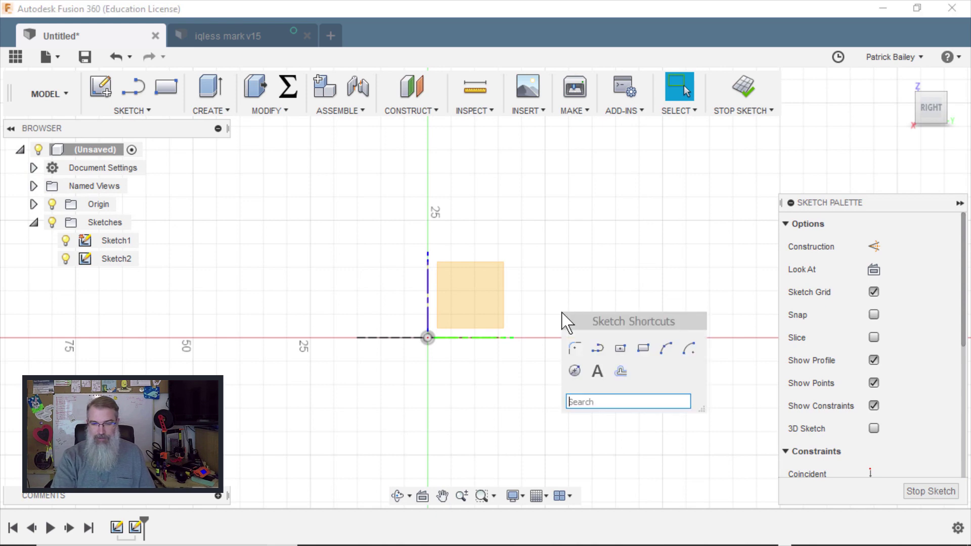
click(625, 368)
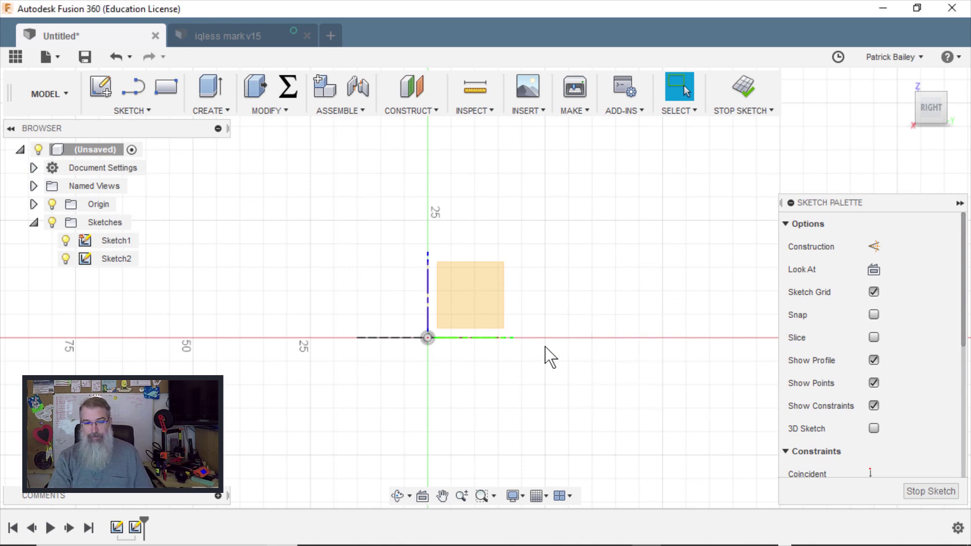
click(428, 338)
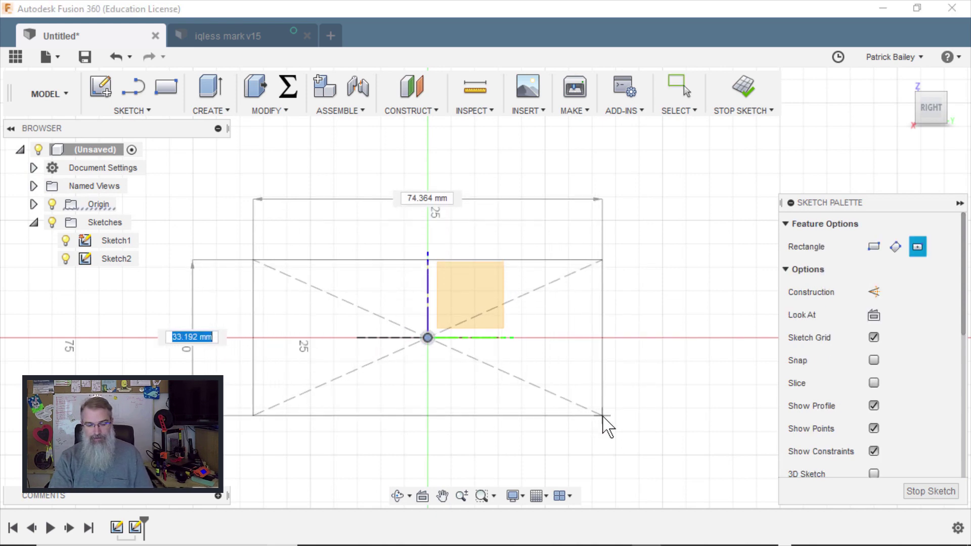
text(30)
key(Tab)
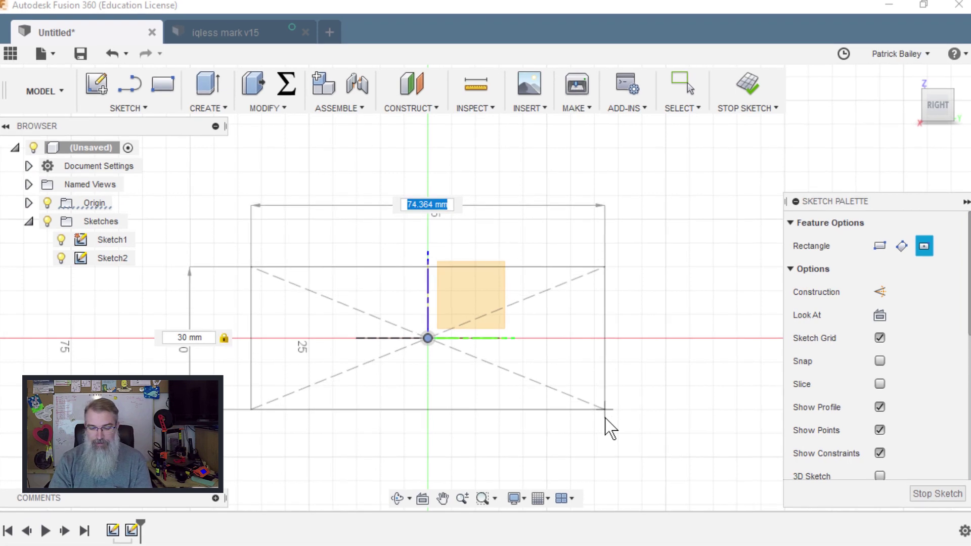
Set the YZ rectangle's width to the golden-ratio expression 30*((1+5^(1/2))/2) and finish the sketch.
text(30*())
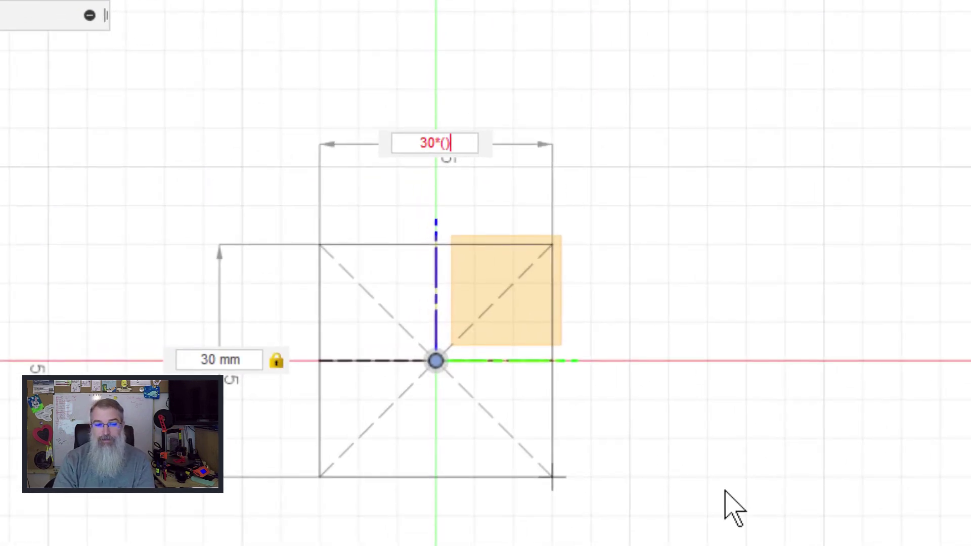
key(Left)
text(())
key(Left)
text(1)
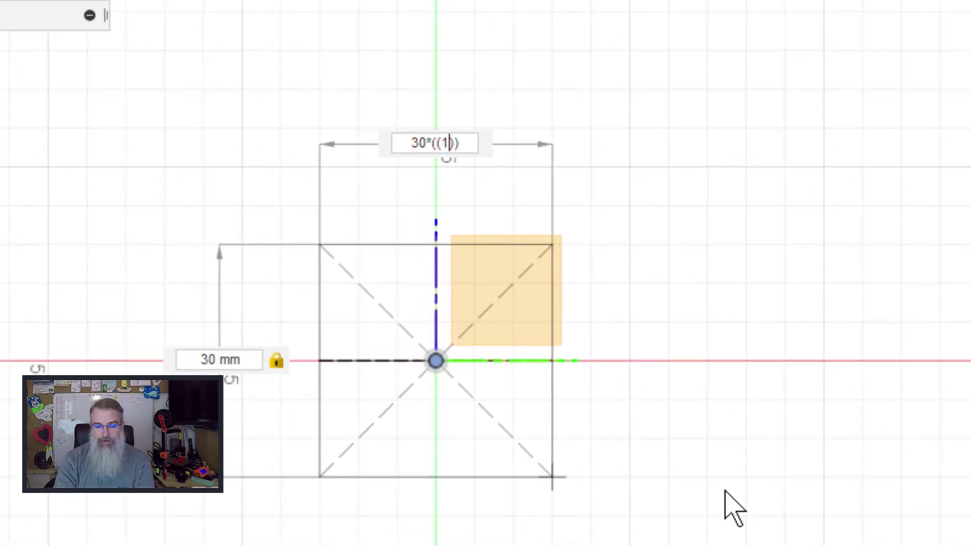
text(+5)
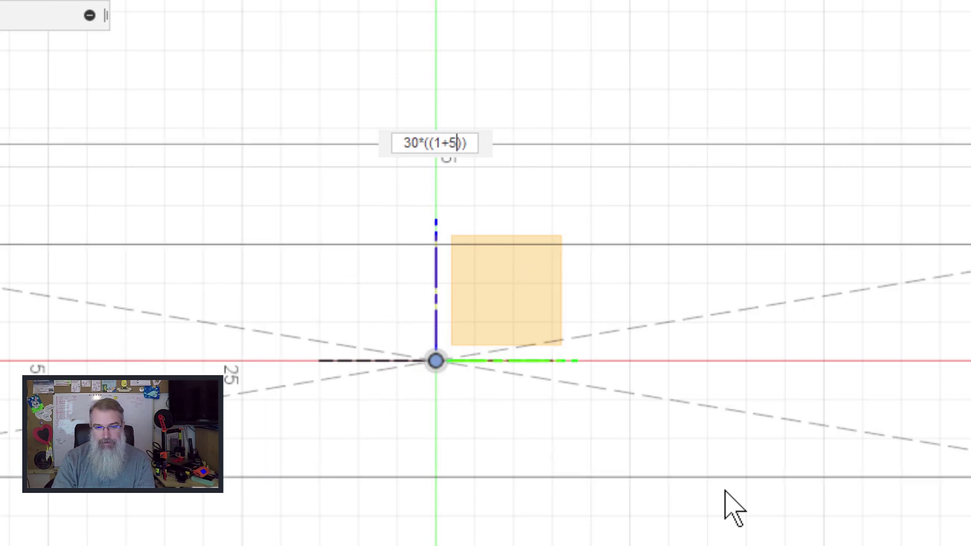
key(Right)
text(/2)
key(Left)
key(Left)
key(Left)
key(Left)
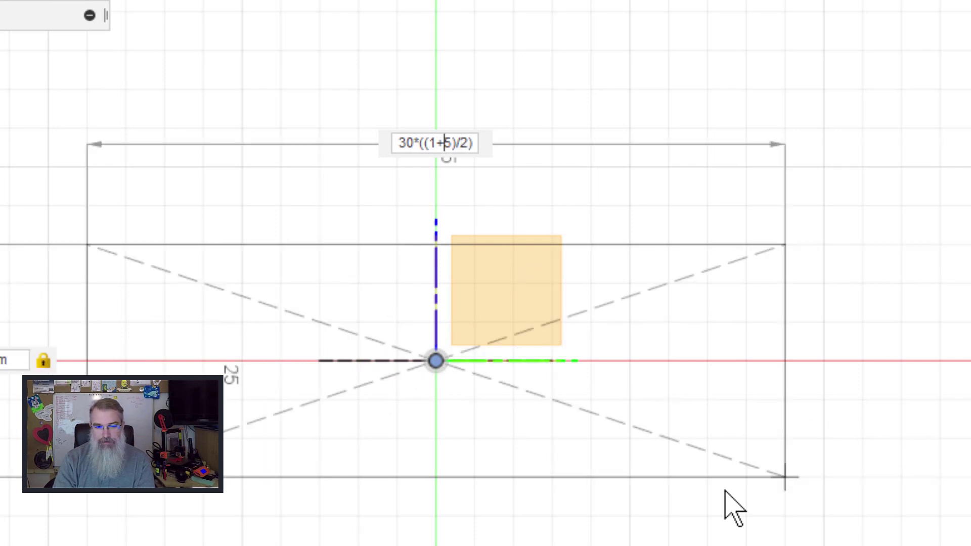
key(Right)
text(^(1/2)
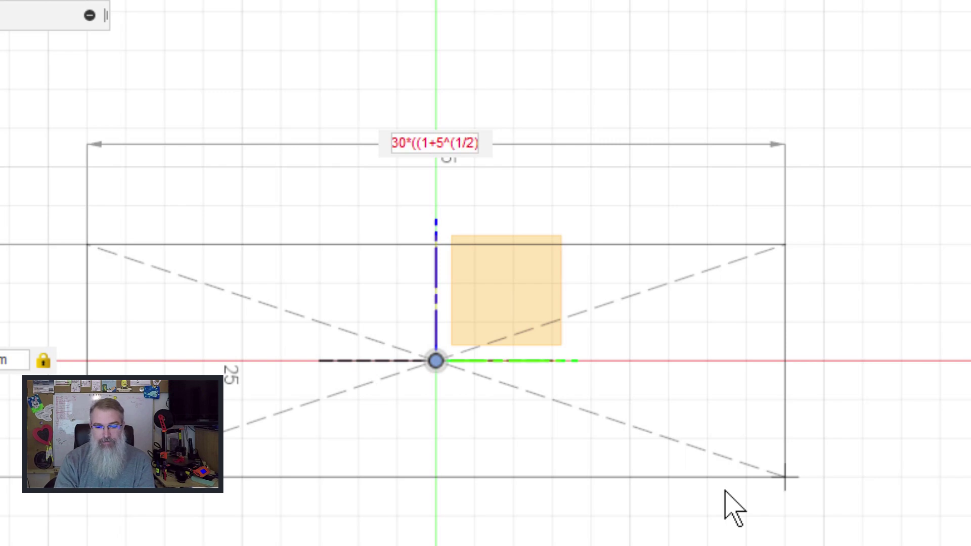
text())
key(Tab)
key(Return)
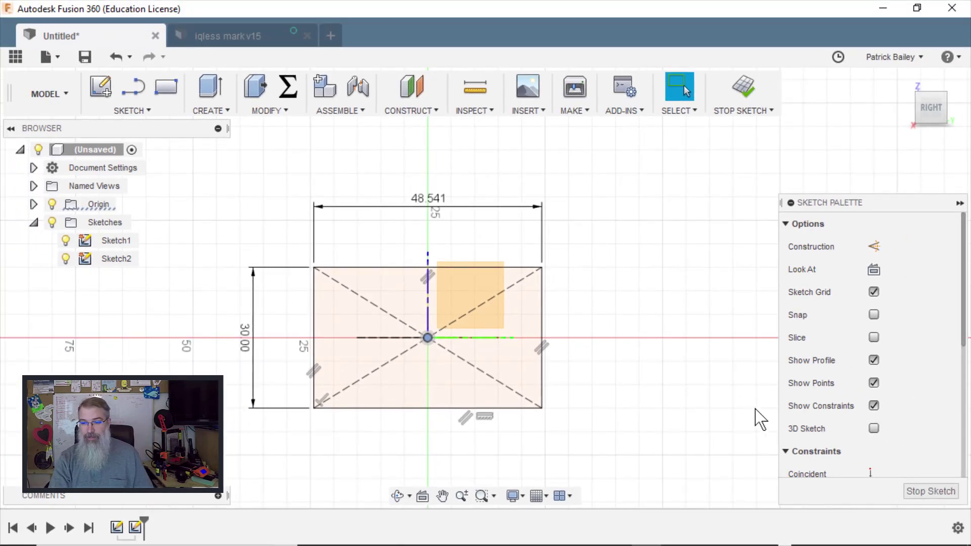
click(931, 492)
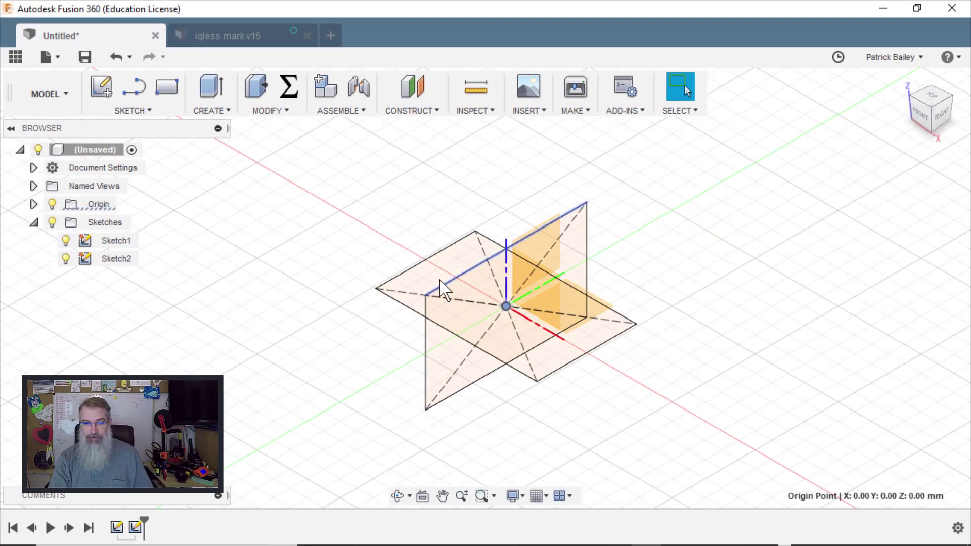
right_click(548, 293)
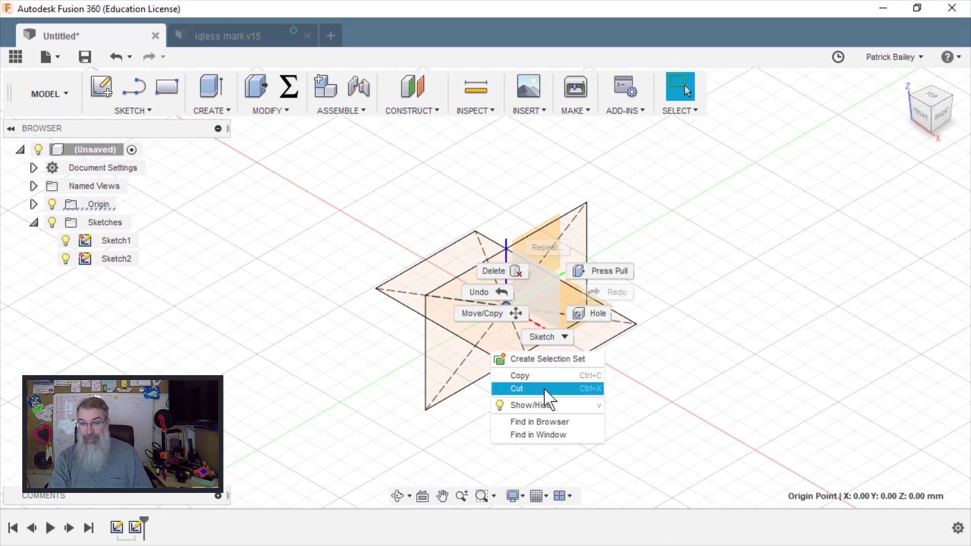
click(662, 382)
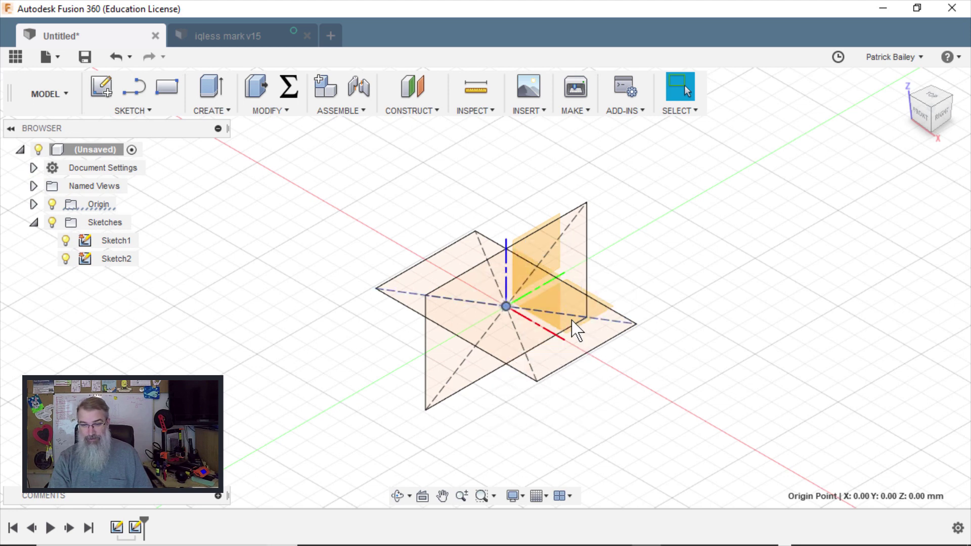
right_click(547, 296)
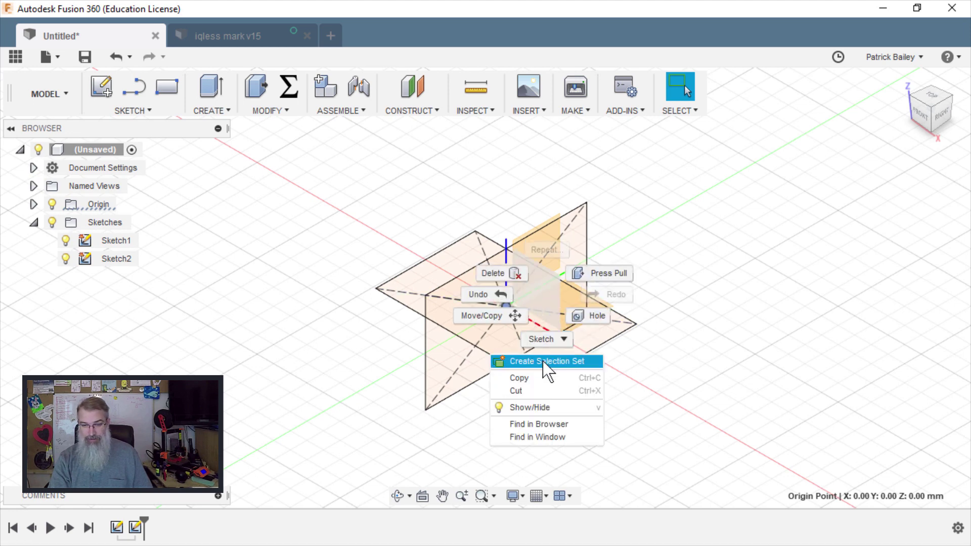
click(728, 380)
Start a sketch on the XZ plane and place a center rectangle at the origin with a 30 mm width.
scroll(677, 314, down, 1)
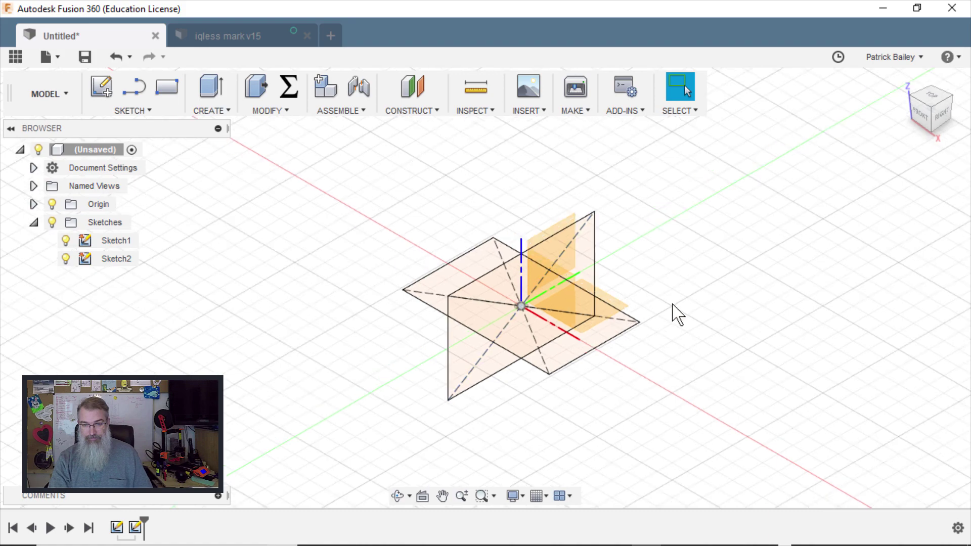
scroll(677, 314, up, 4)
scroll(674, 308, down, 2)
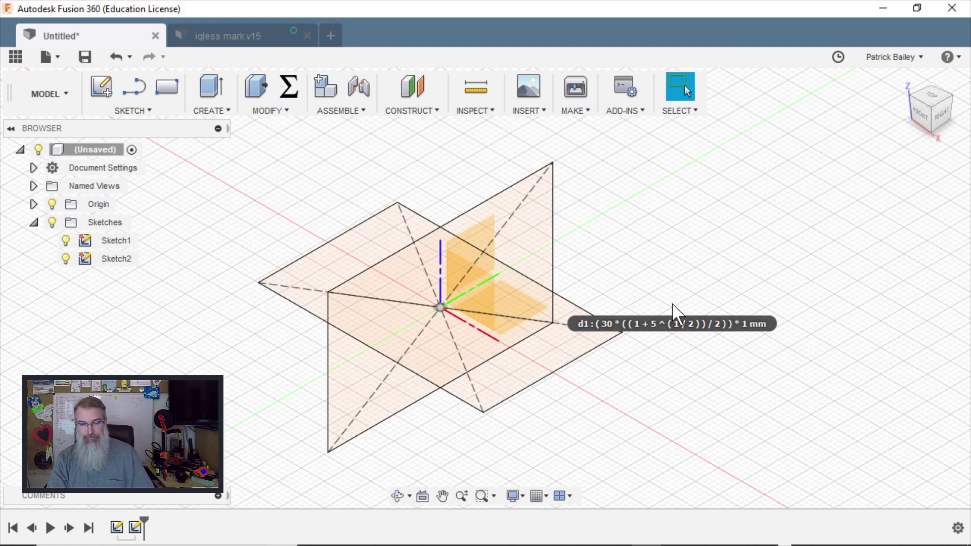
right_click(486, 281)
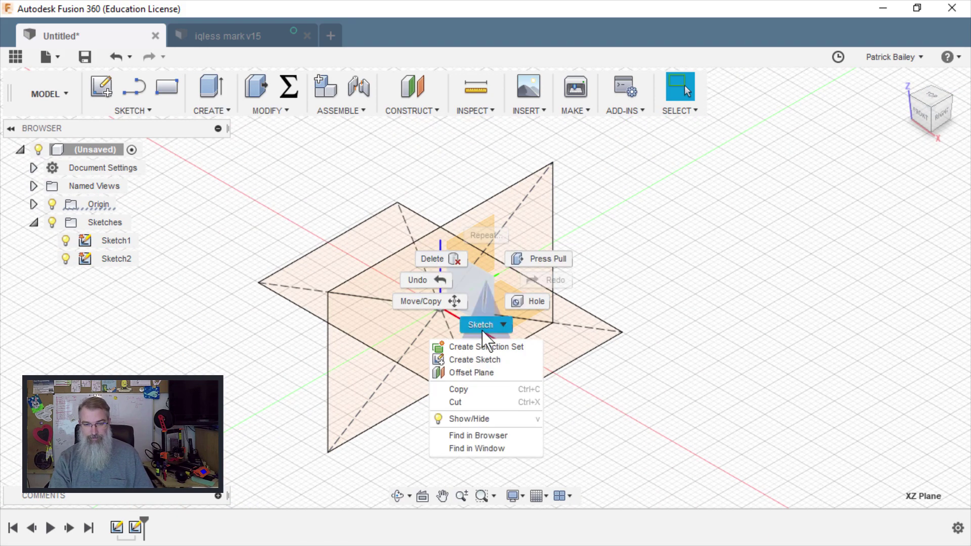
click(486, 358)
click(488, 365)
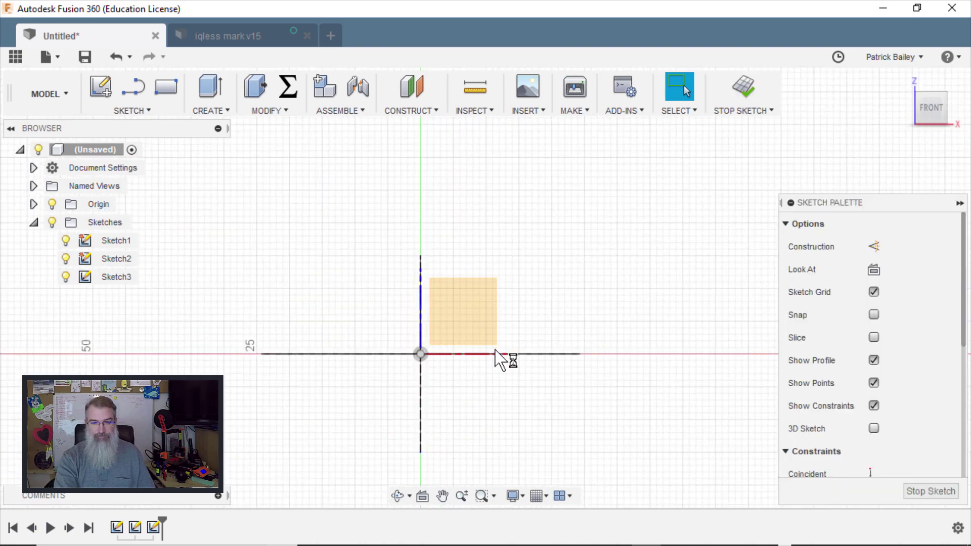
key(s)
click(553, 385)
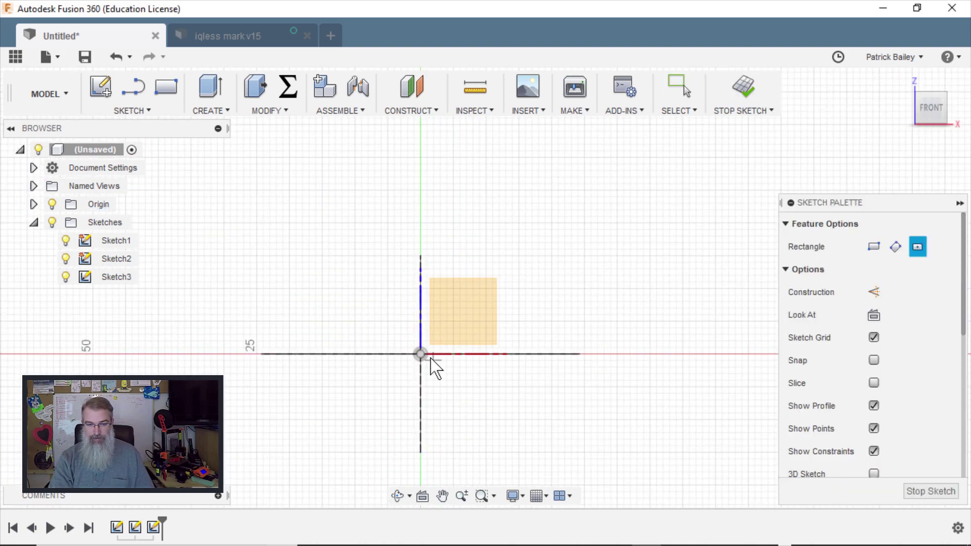
click(420, 354)
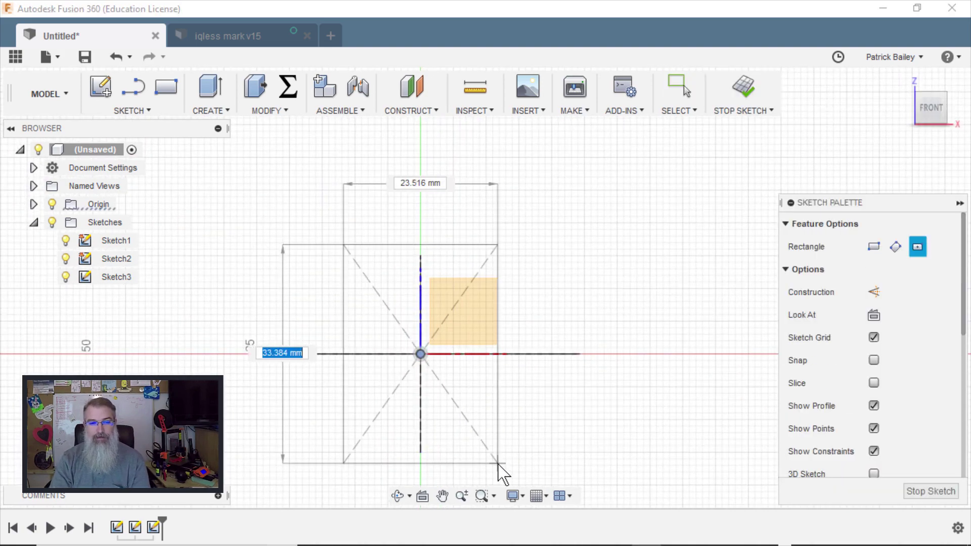
key(Tab)
text(30)
key(Tab)
Set the XZ rectangle's height to the golden-ratio expression 30*((1+5^(1/2))/2) and finish the sketch.
text(30)
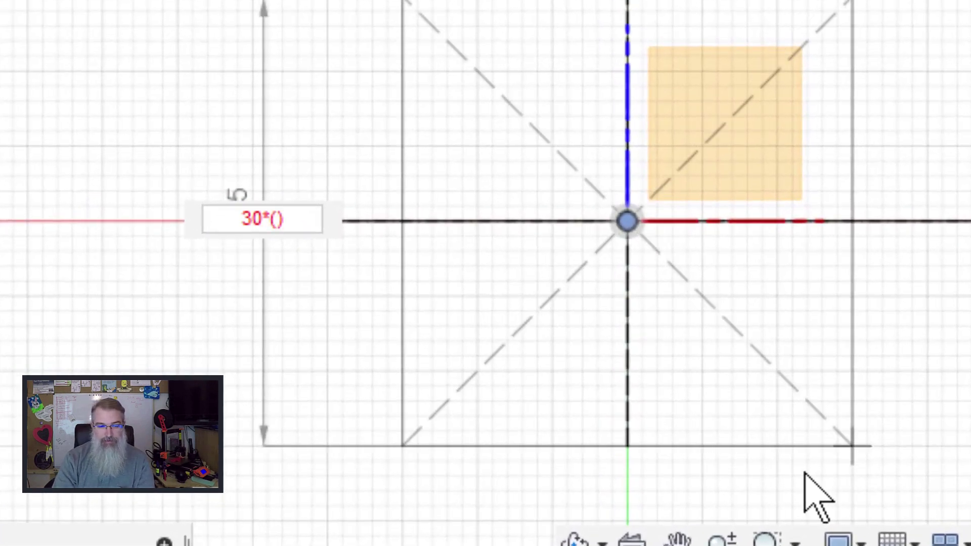
text(*((1)
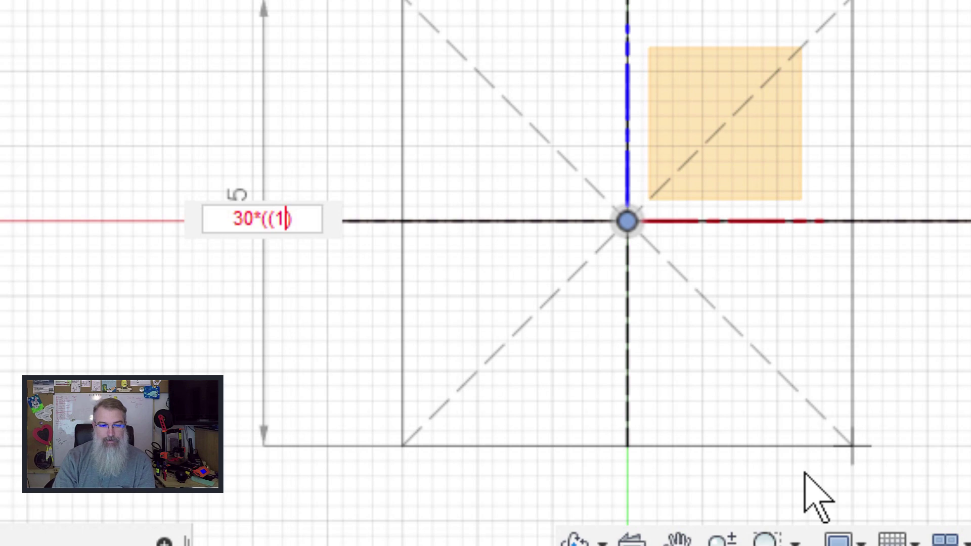
text(+5)/2)
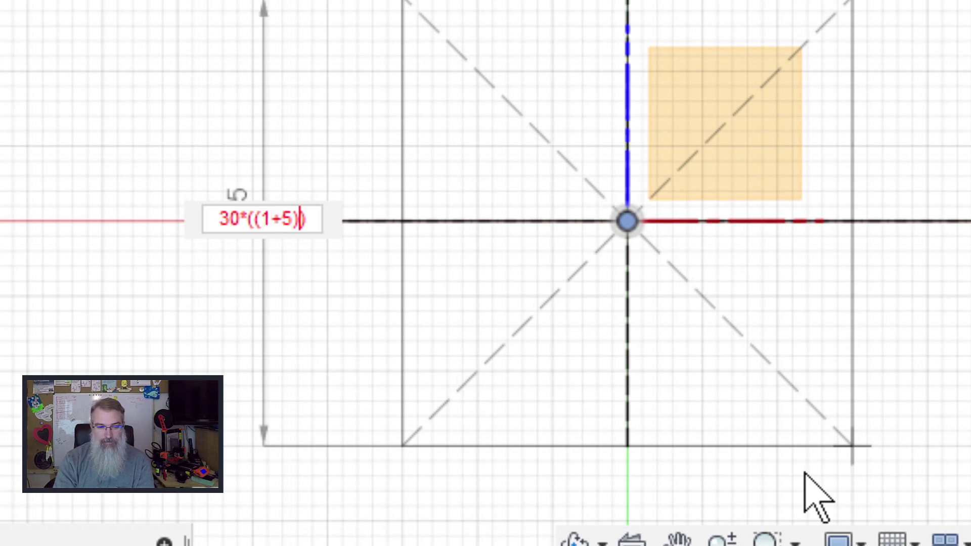
key(Left)
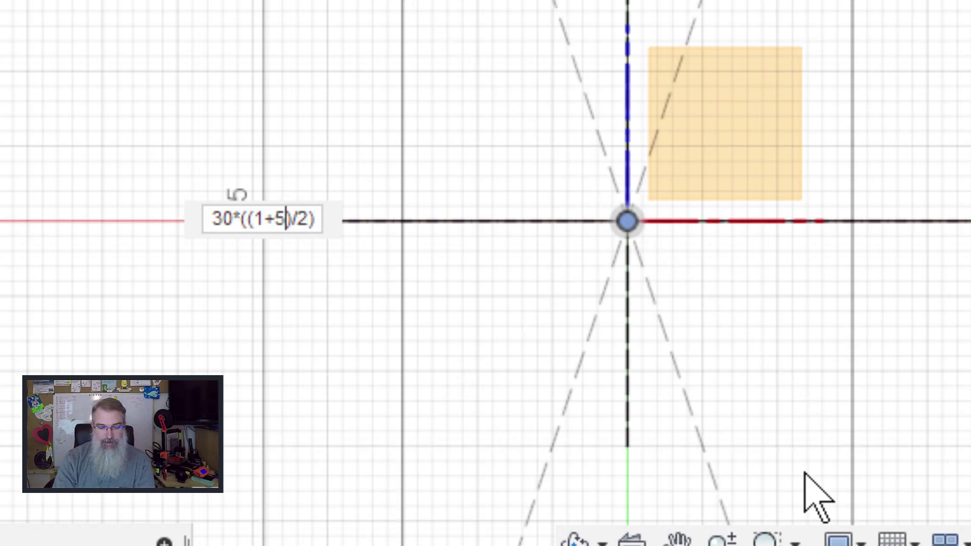
text(^)
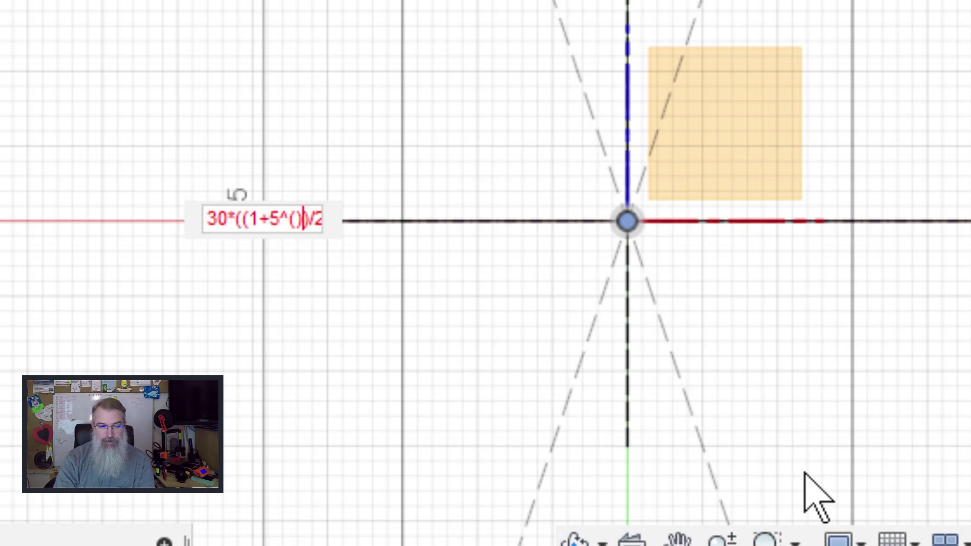
text((1/2)
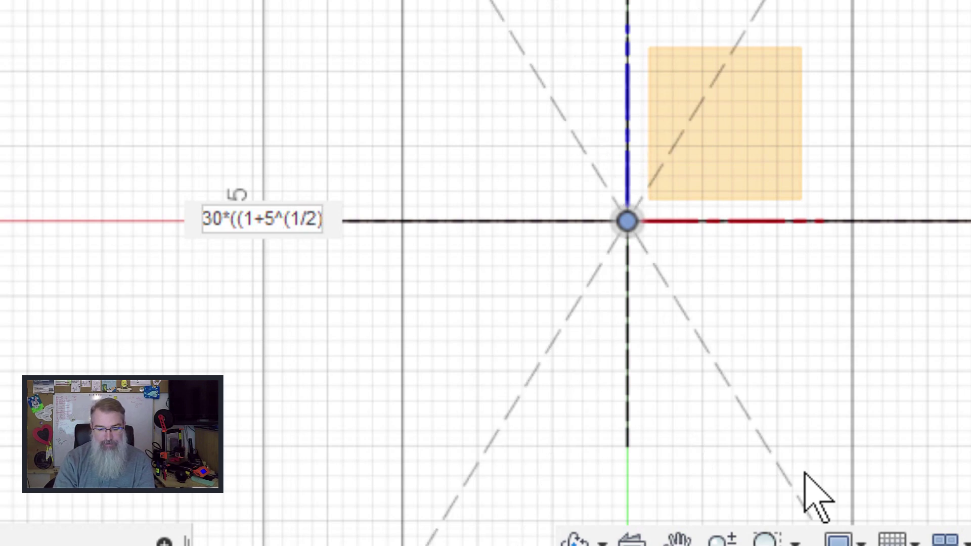
key(Return)
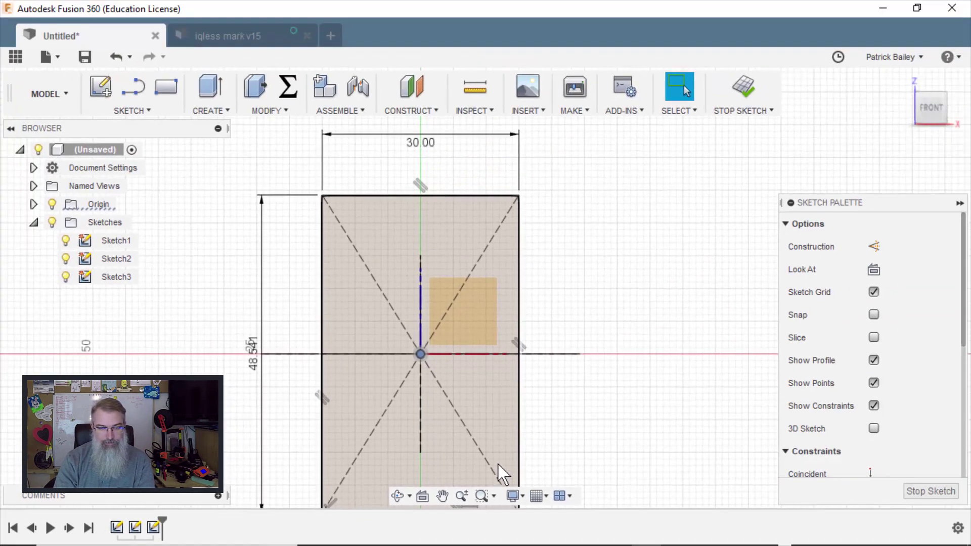
click(930, 492)
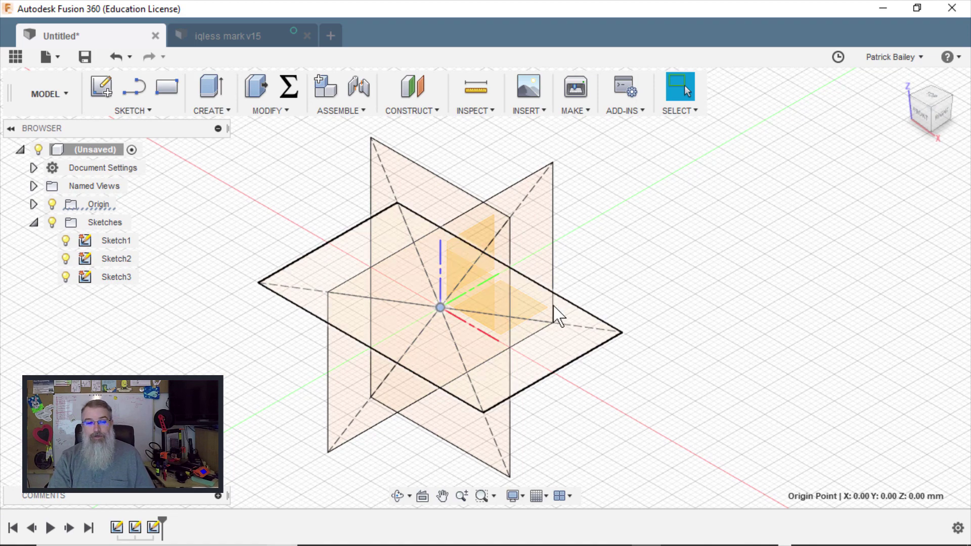
Try to draw a line from the XZ rectangle's upper corner towards the YZ rectangle's corner, and leave the sketch.
click(477, 223)
click(487, 253)
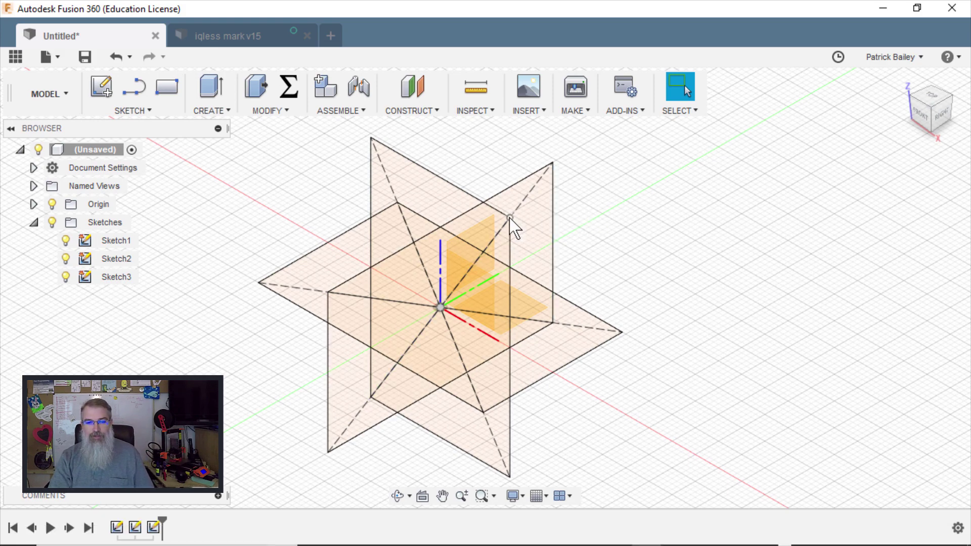
key(l)
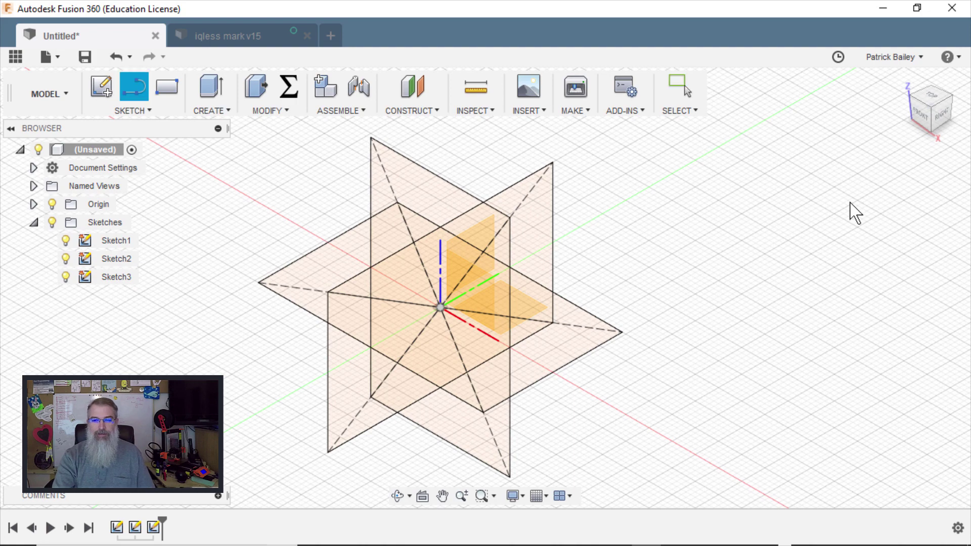
click(509, 221)
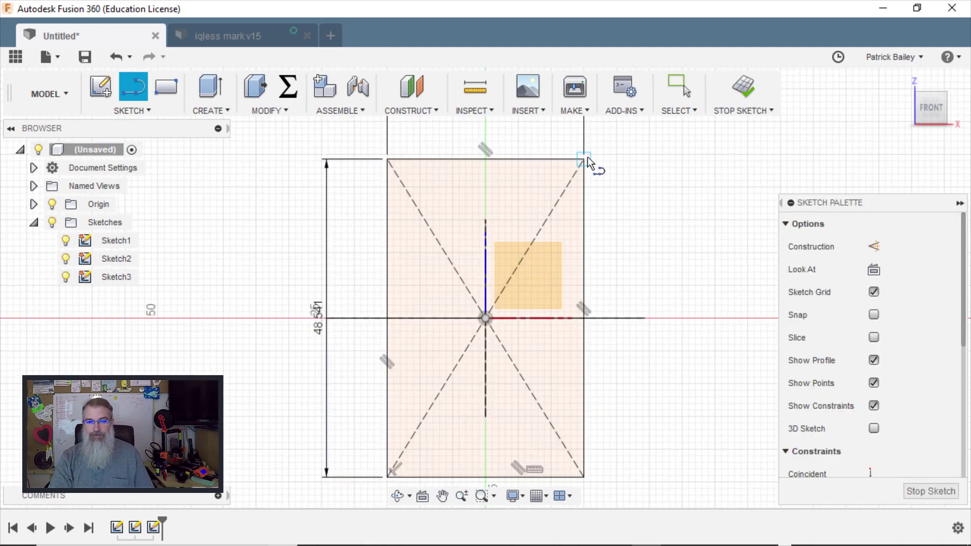
click(584, 160)
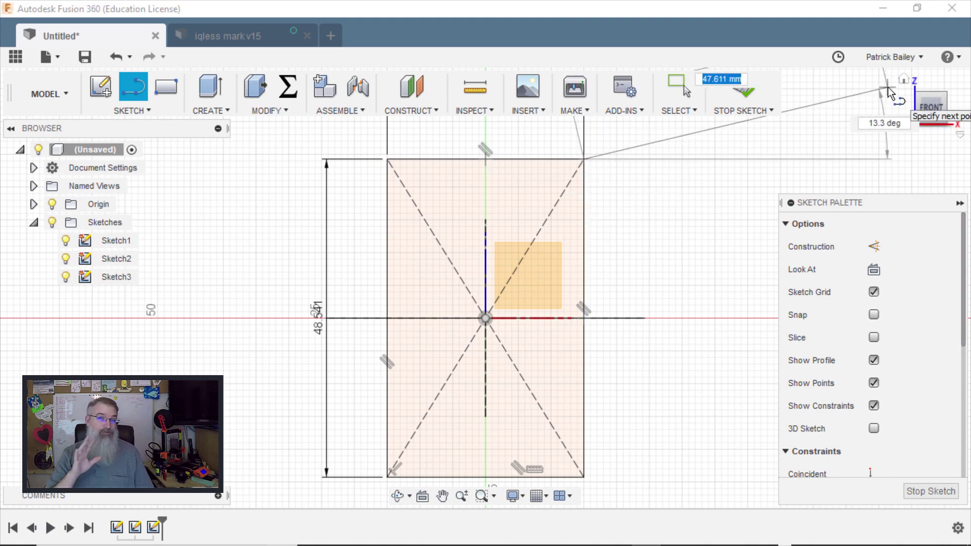
click(905, 78)
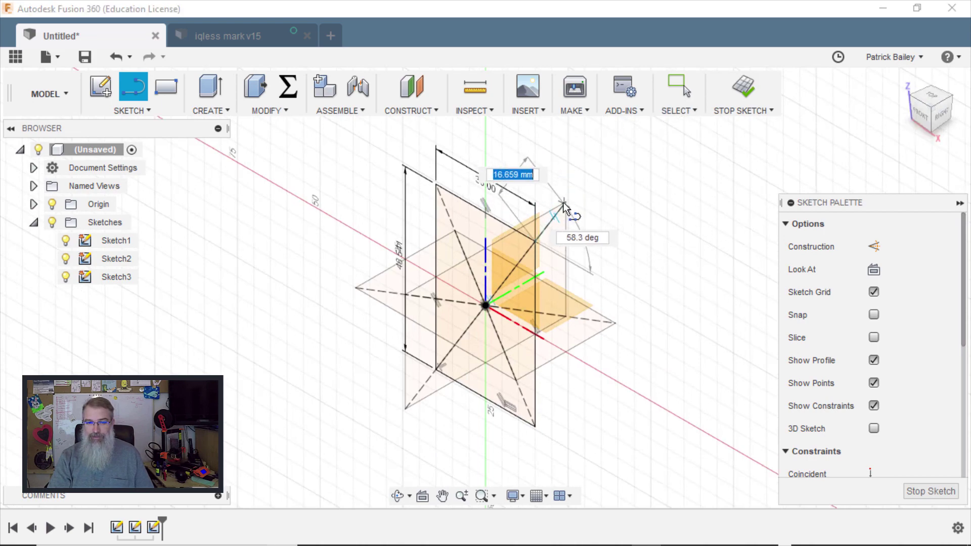
scroll(595, 199, down, 3)
scroll(594, 199, up, 6)
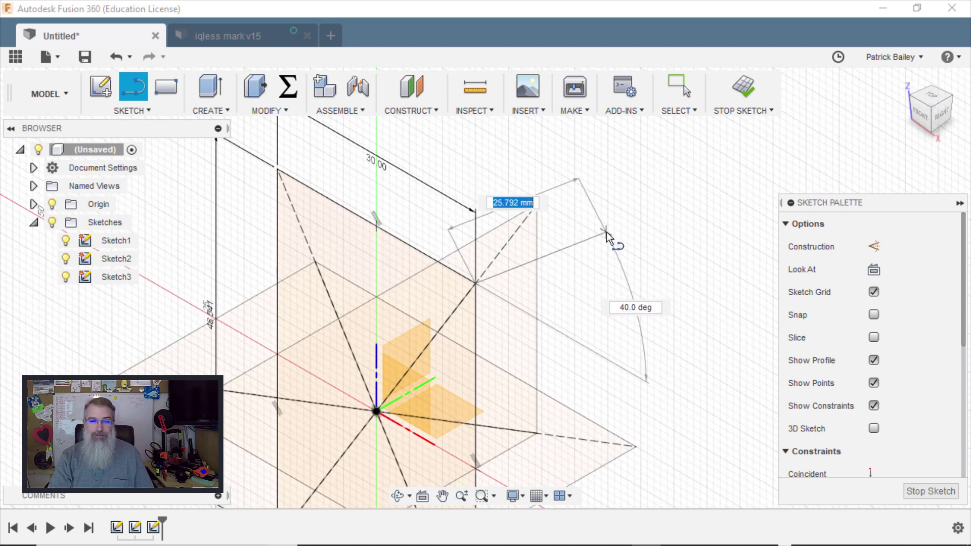
key(Escape)
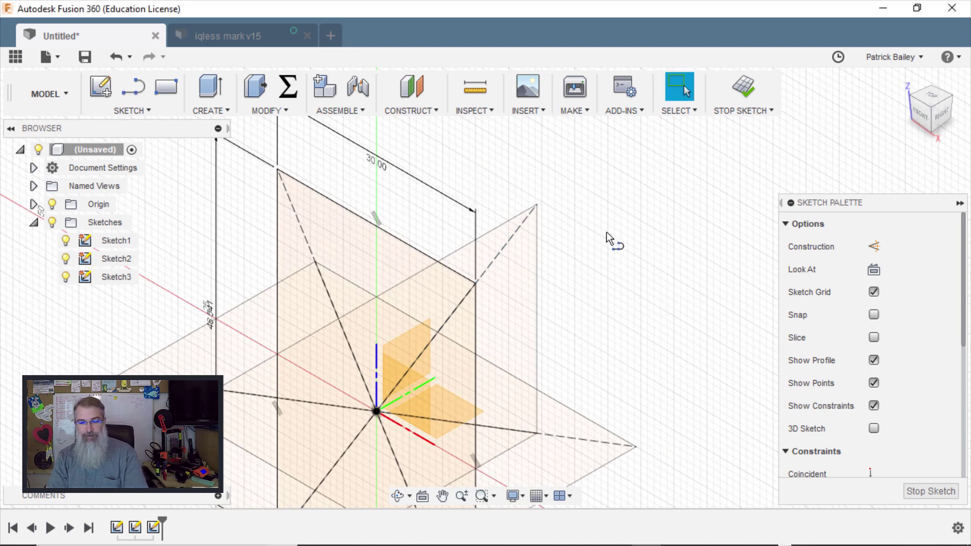
click(921, 492)
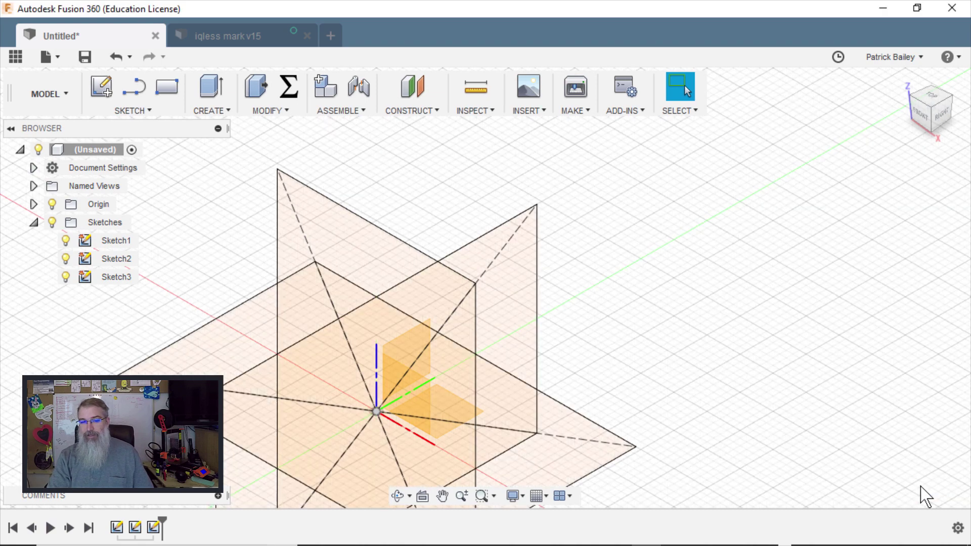
right_click(775, 405)
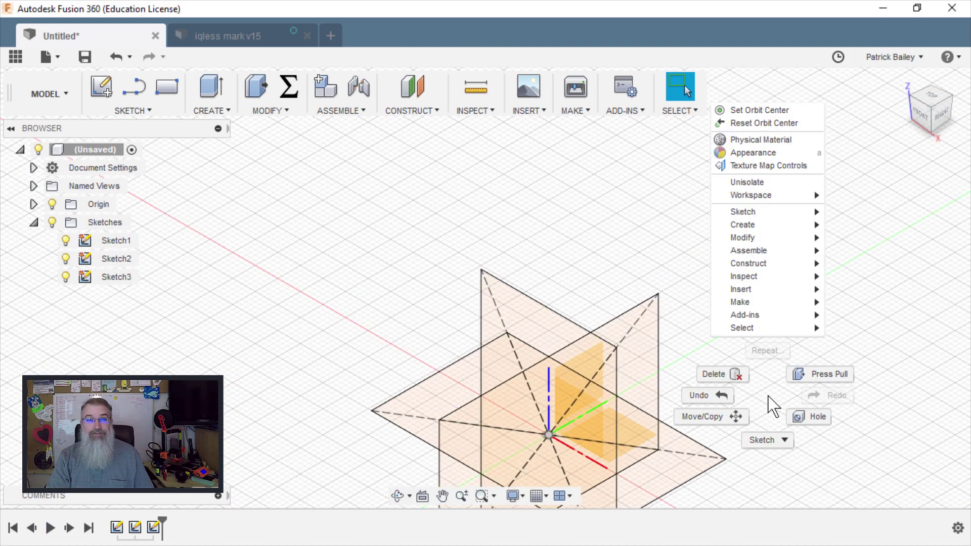
click(736, 377)
click(917, 299)
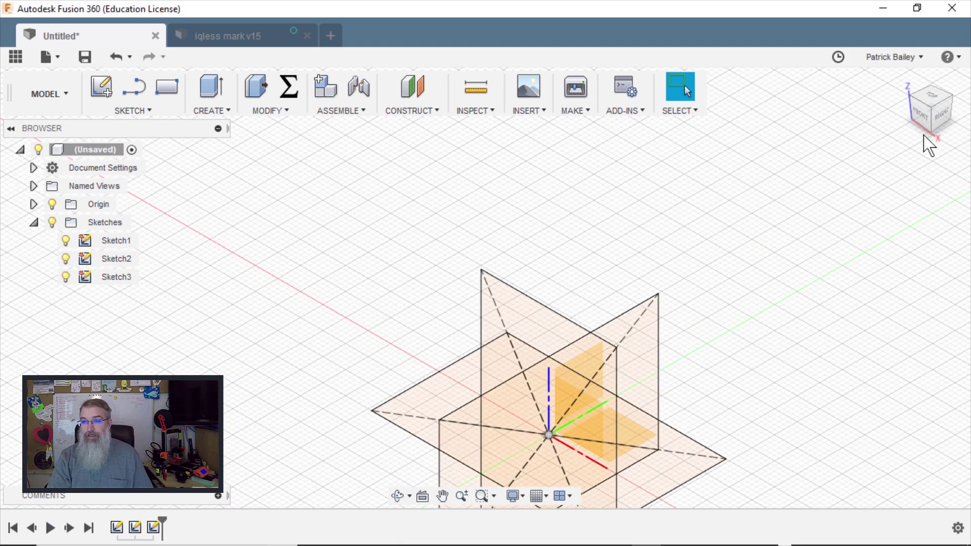
Enable 3D sketching of lines and splines in the Design preferences and accept the change.
click(909, 57)
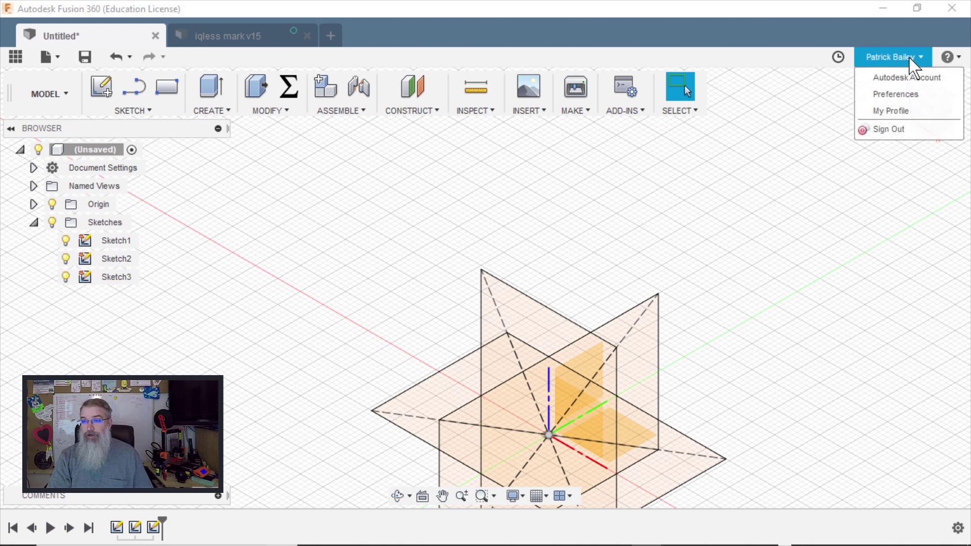
click(906, 103)
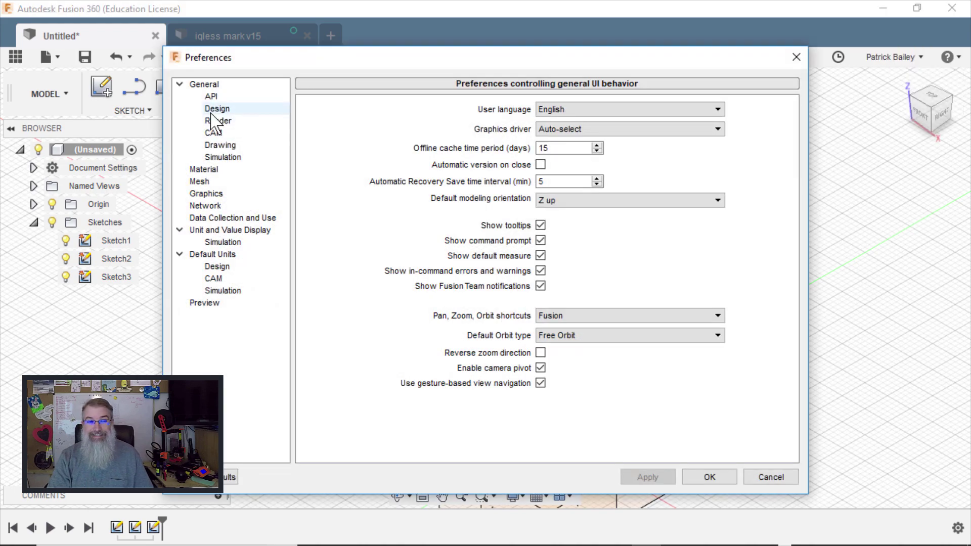
click(215, 109)
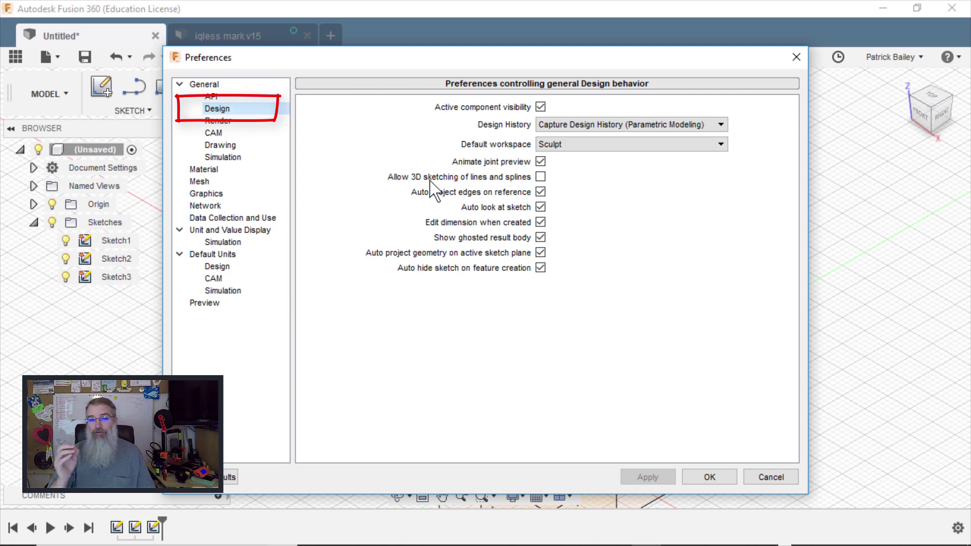
click(541, 176)
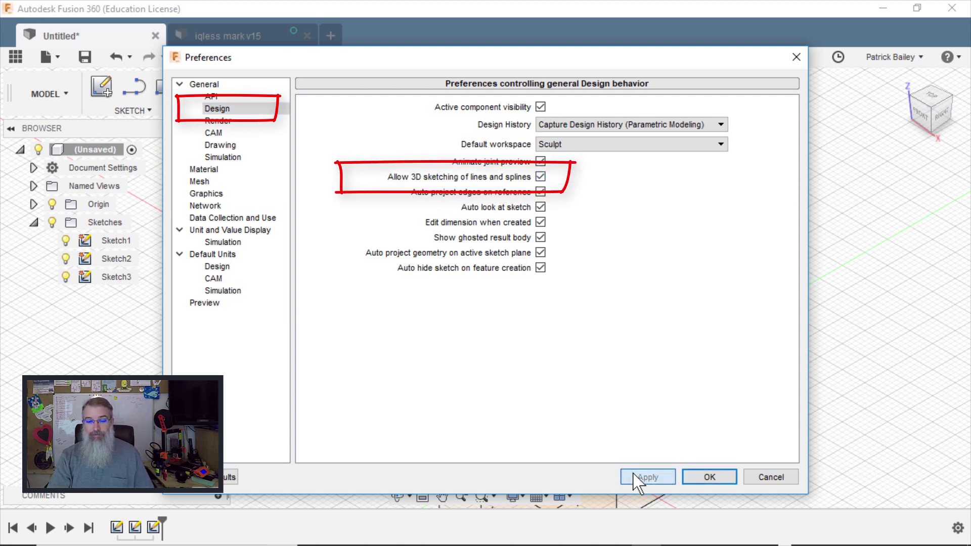
click(698, 477)
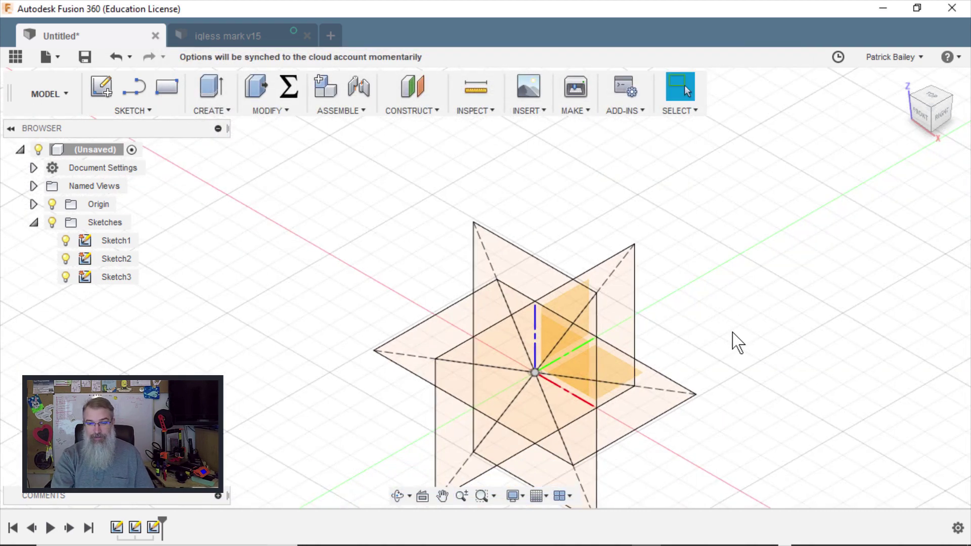
In the XZ sketch, join both upper corners of its rectangle to the YZ rectangle's upper back corner, closing the triangle along the top edge.
key(l)
click(586, 299)
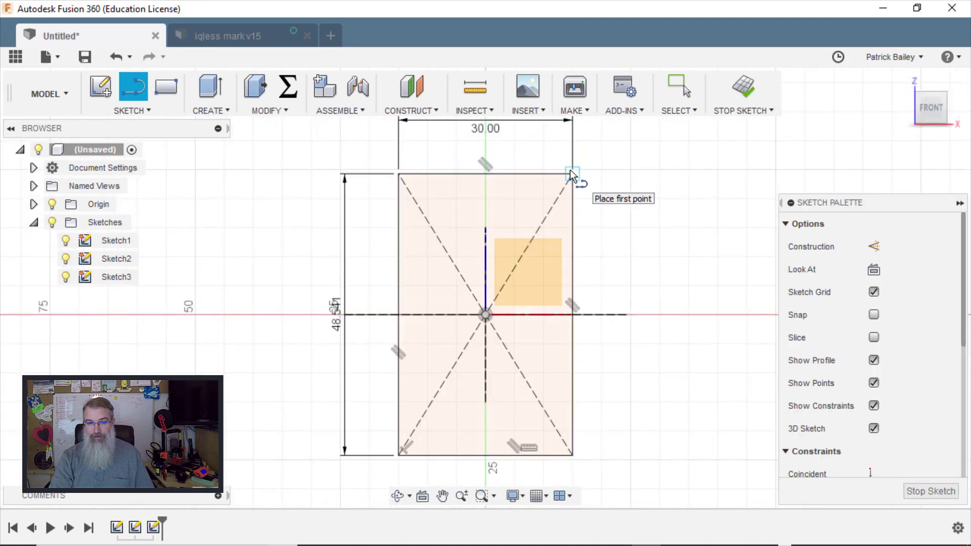
click(571, 172)
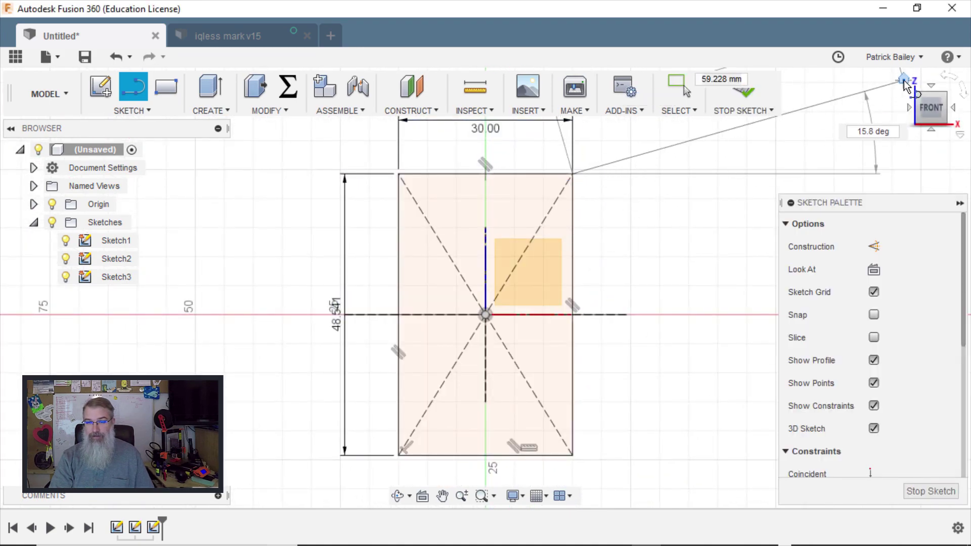
click(905, 82)
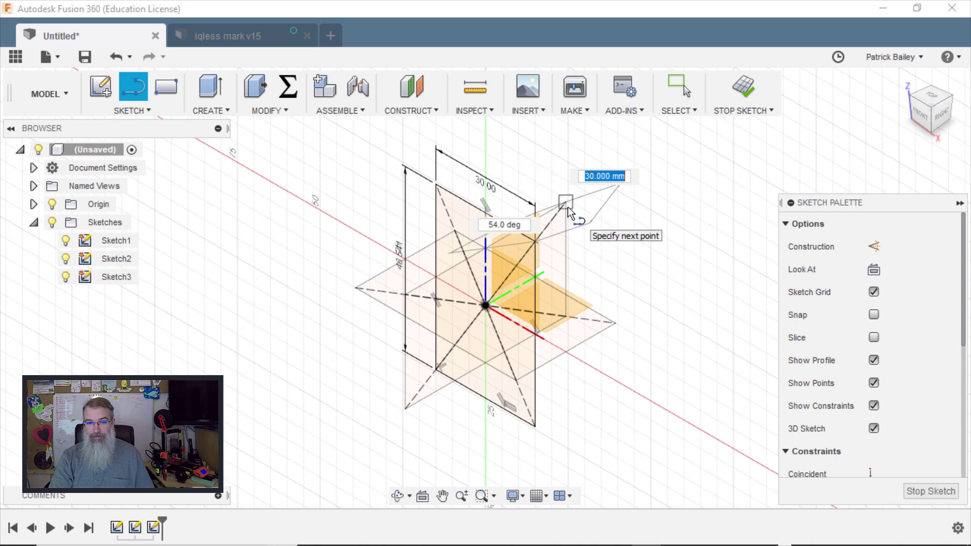
scroll(569, 208, up, 3)
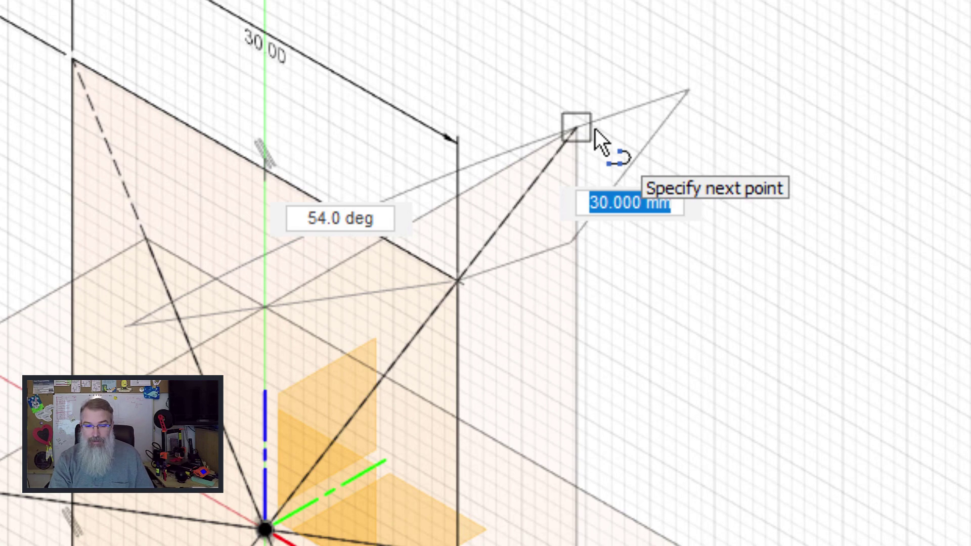
click(595, 129)
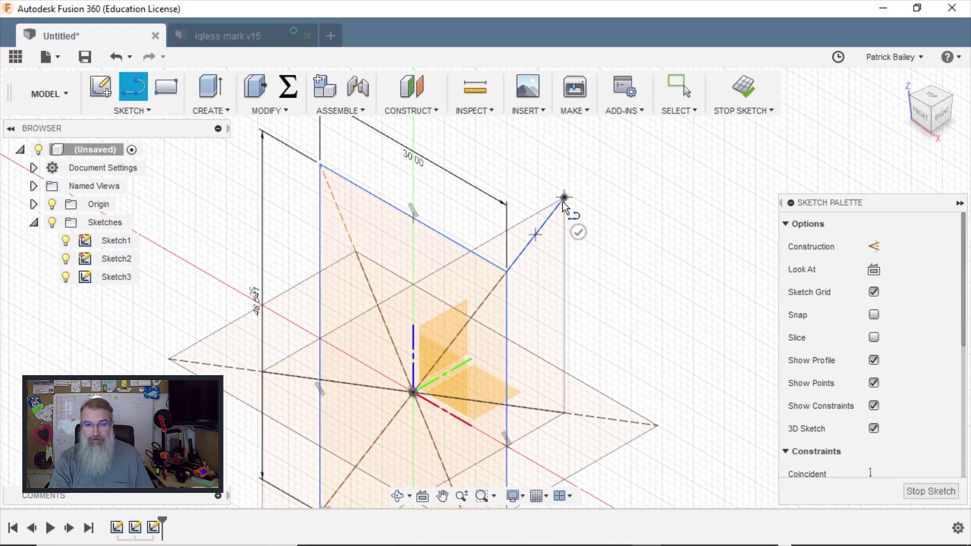
click(319, 166)
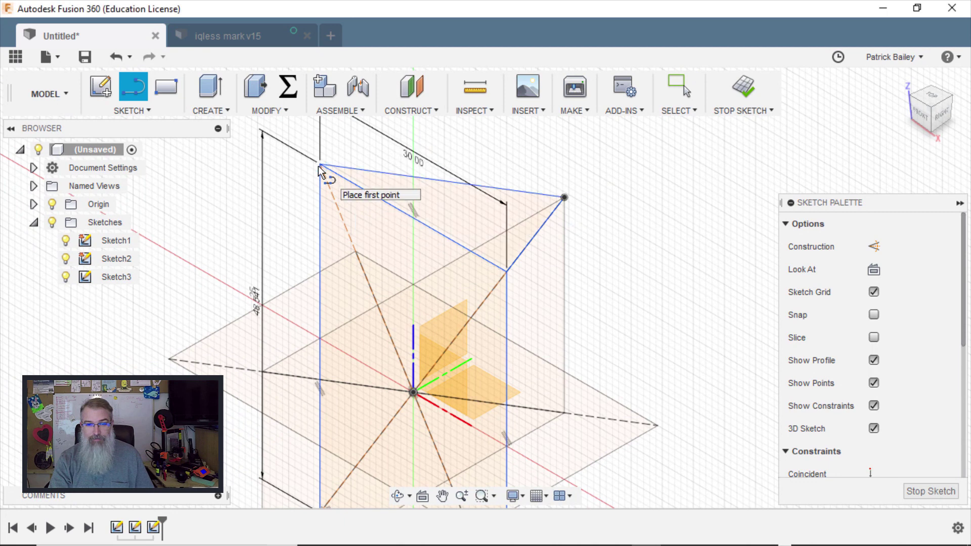
click(318, 165)
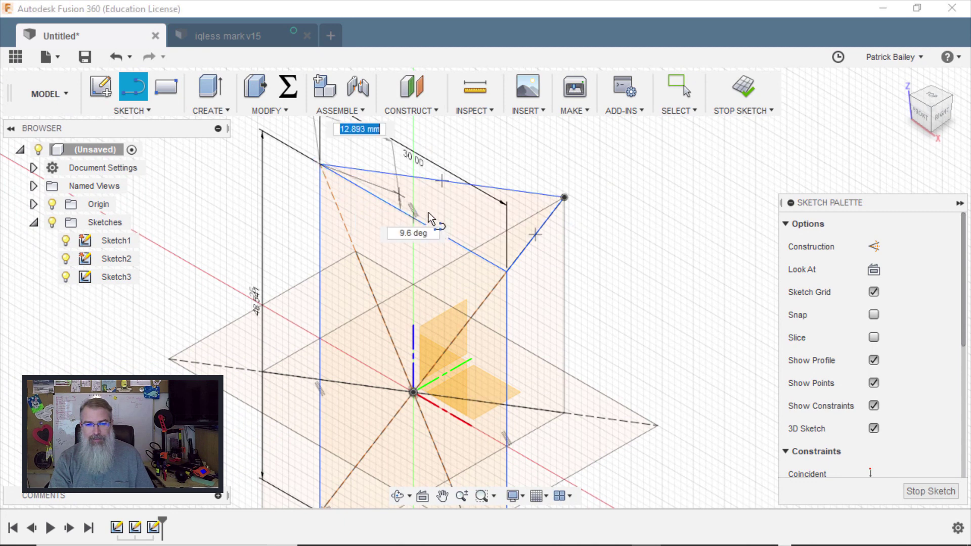
click(507, 270)
Draw lines joining both upper corners of the XZ rectangle to the YZ rectangle's upper front corner.
scroll(627, 251, down, 4)
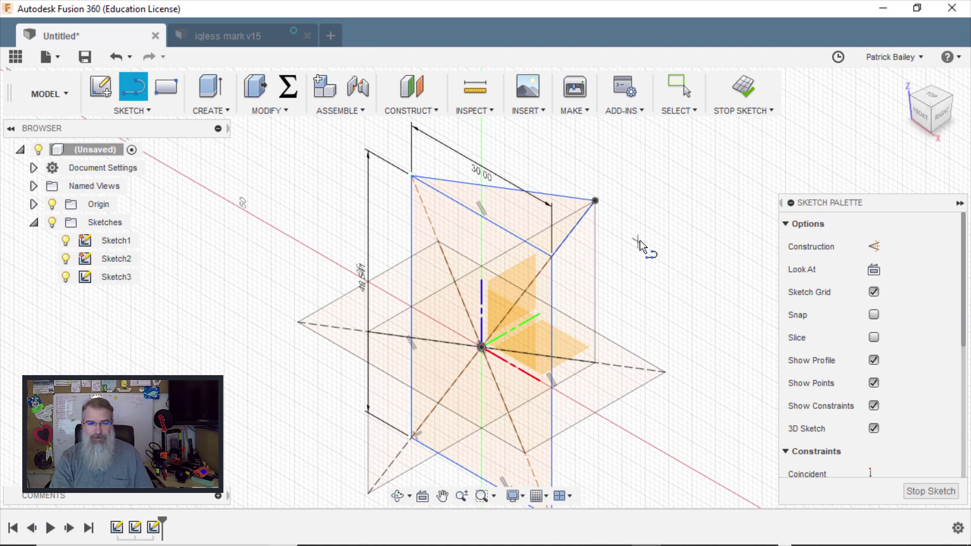
click(552, 259)
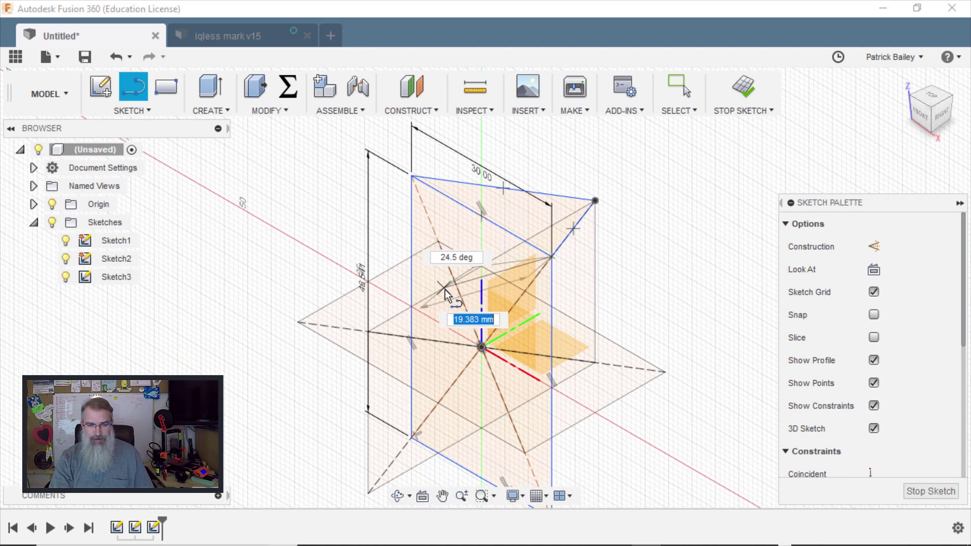
click(369, 331)
click(413, 178)
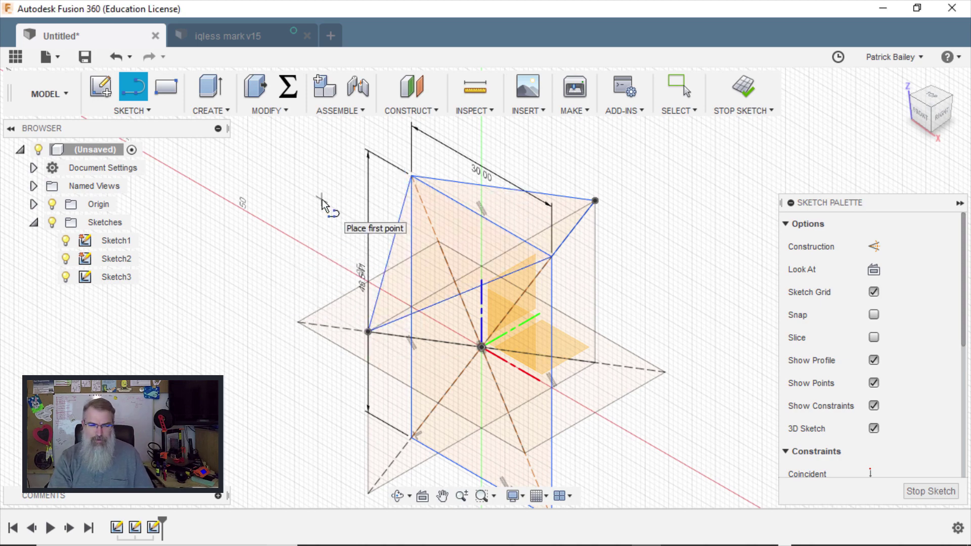
Join the XY rectangle's front right corner to the YZ rectangle's upper front corner and the XZ rectangle's upper right corner.
scroll(323, 203, down, 1)
mouse_move(322, 201)
middle_down()
mouse_move(334, 146)
mouse_move(314, 171)
middle_up()
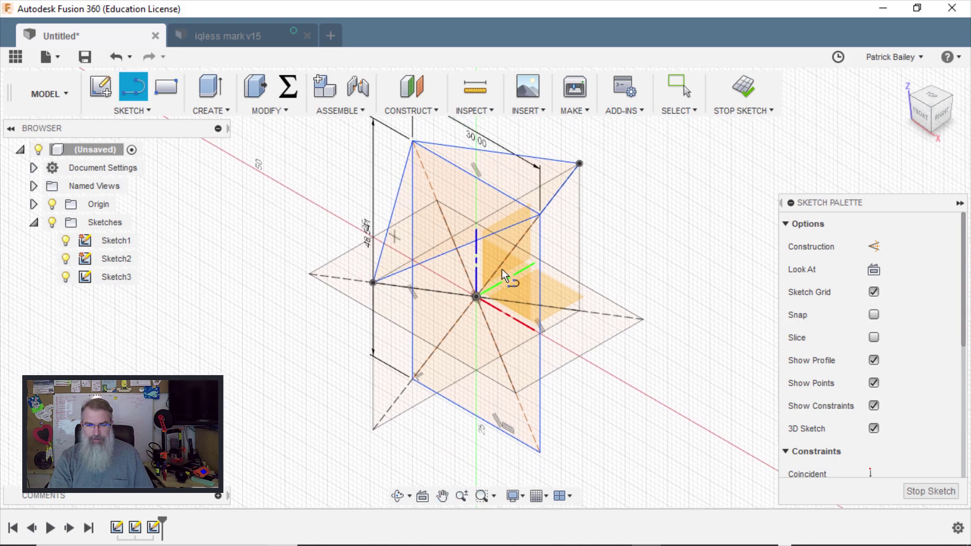
click(515, 394)
click(374, 284)
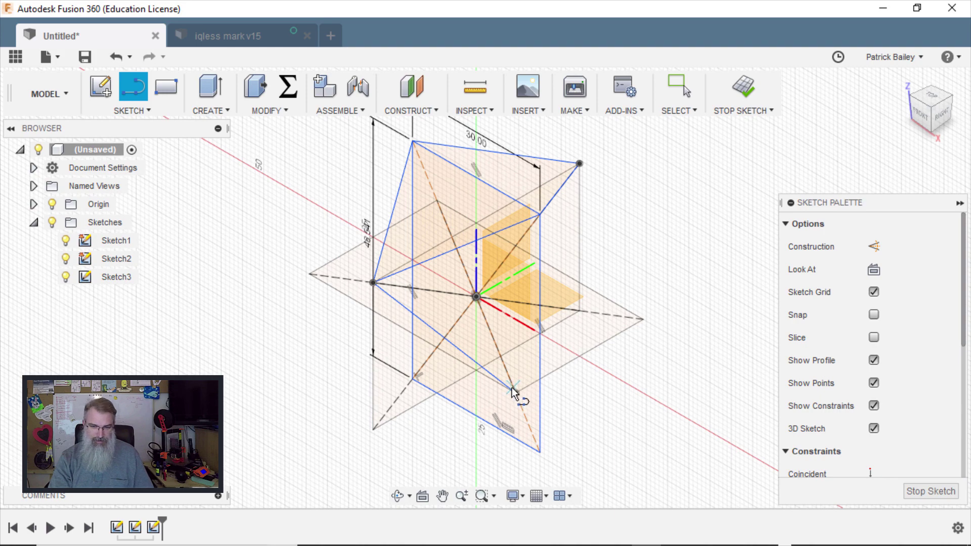
drag(925, 124, 772, 178)
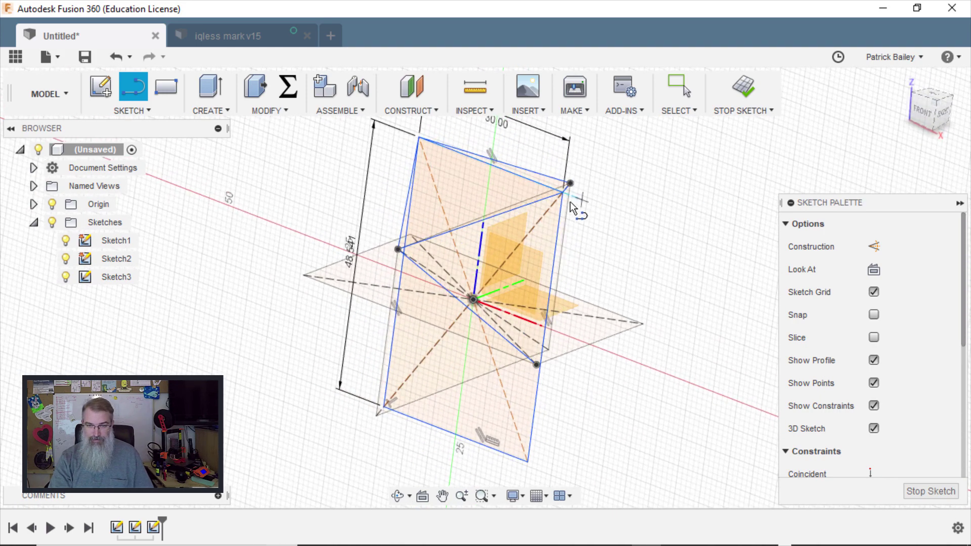
drag(936, 114, 940, 125)
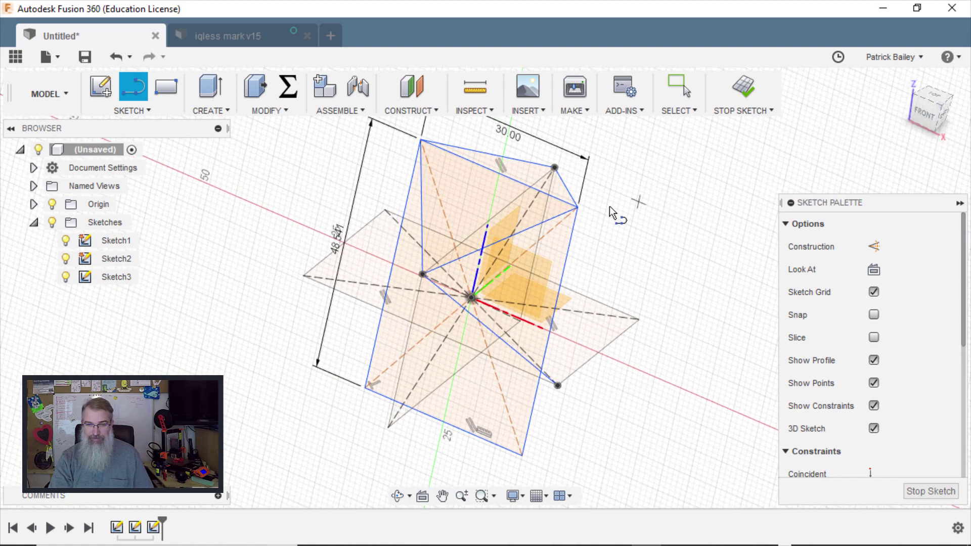
click(580, 214)
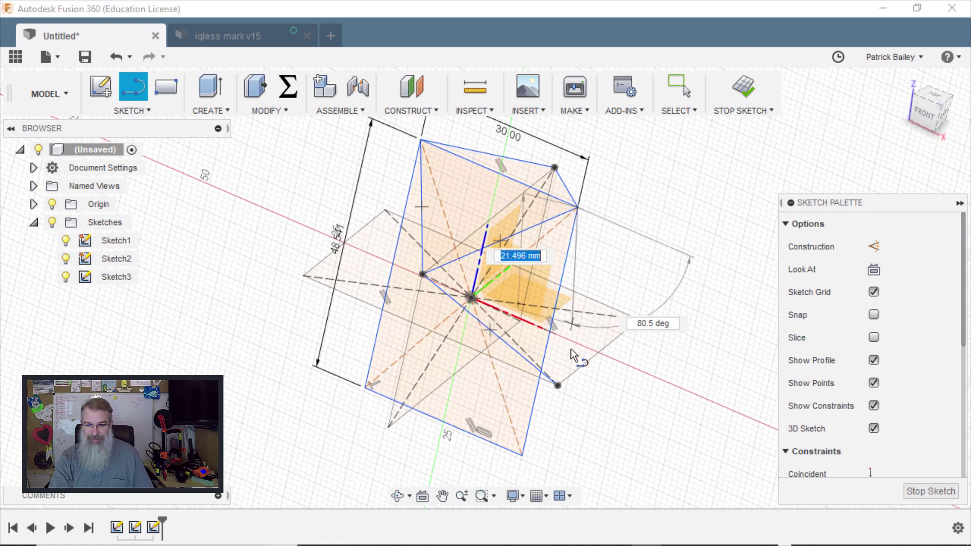
click(558, 385)
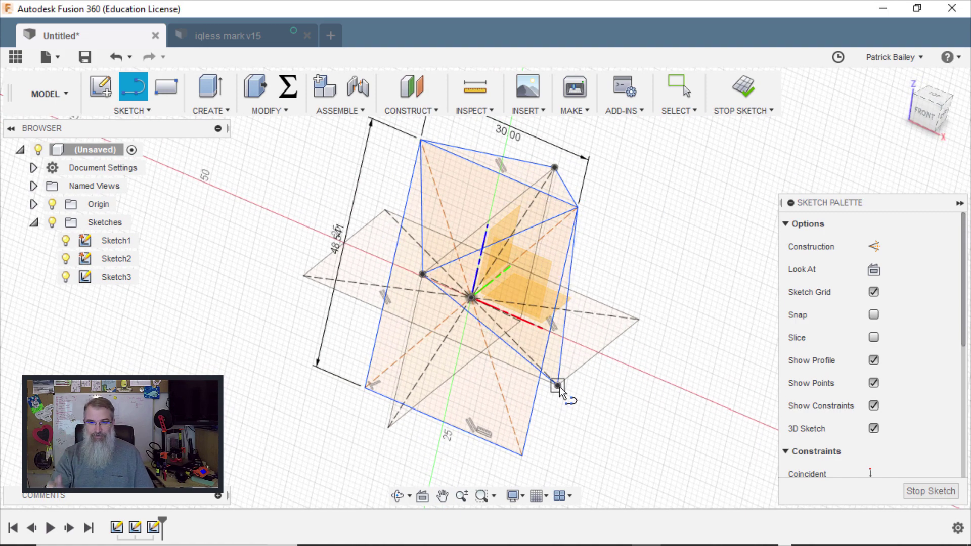
Draw lines from the XY rectangle's back right corner to the XZ rectangle's upper right, XY front right and YZ upper back corners.
click(931, 116)
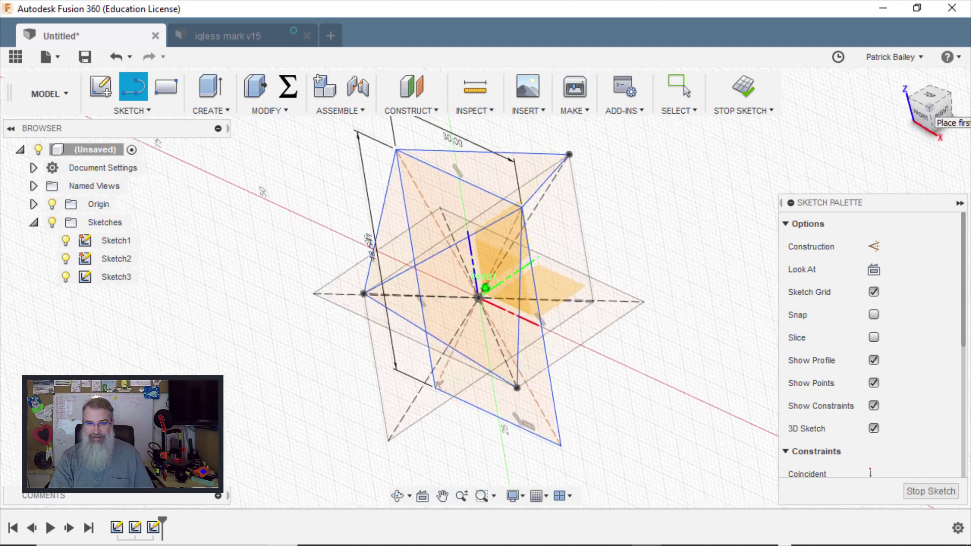
click(524, 211)
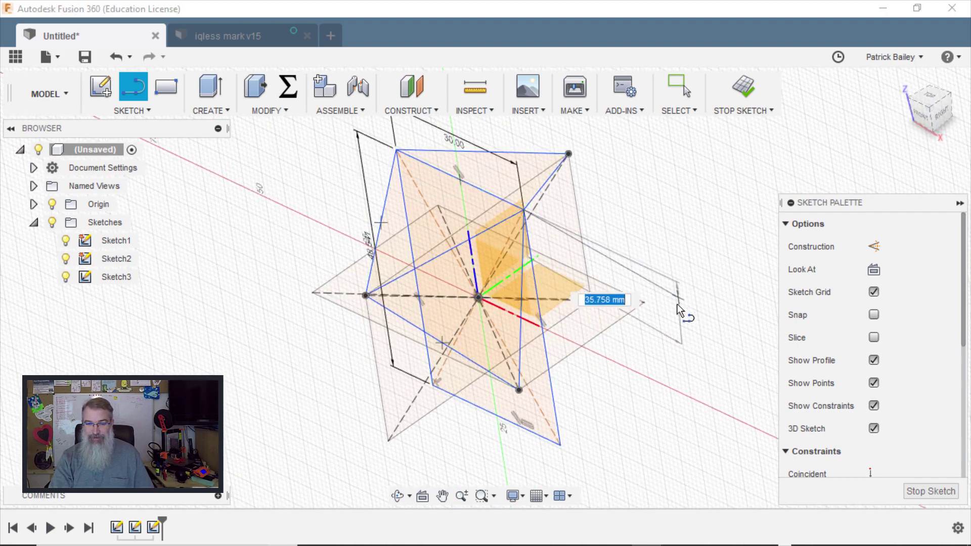
click(646, 313)
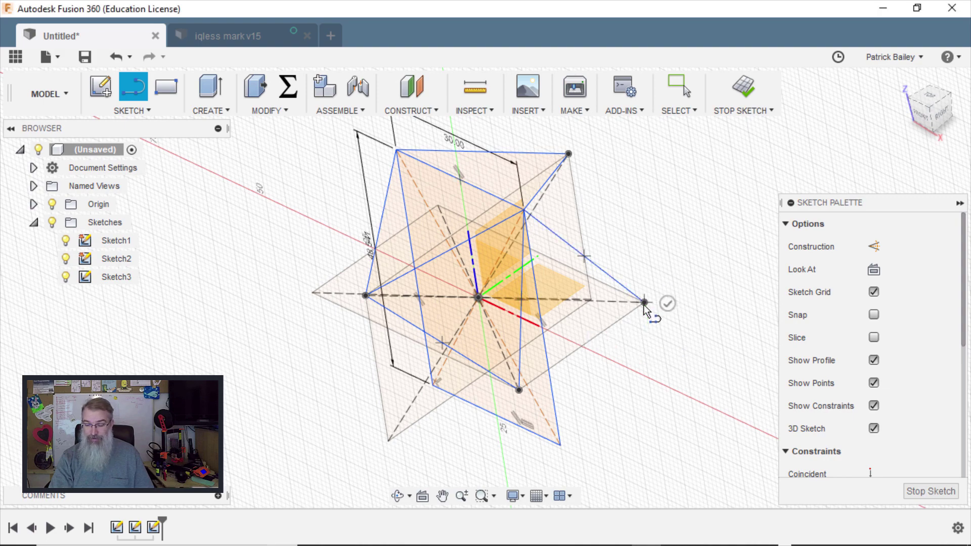
click(520, 391)
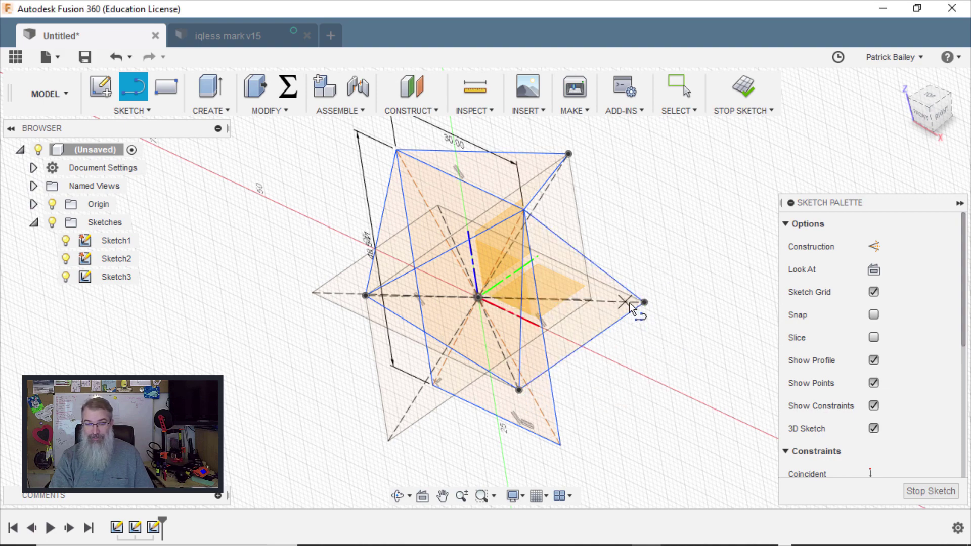
click(644, 302)
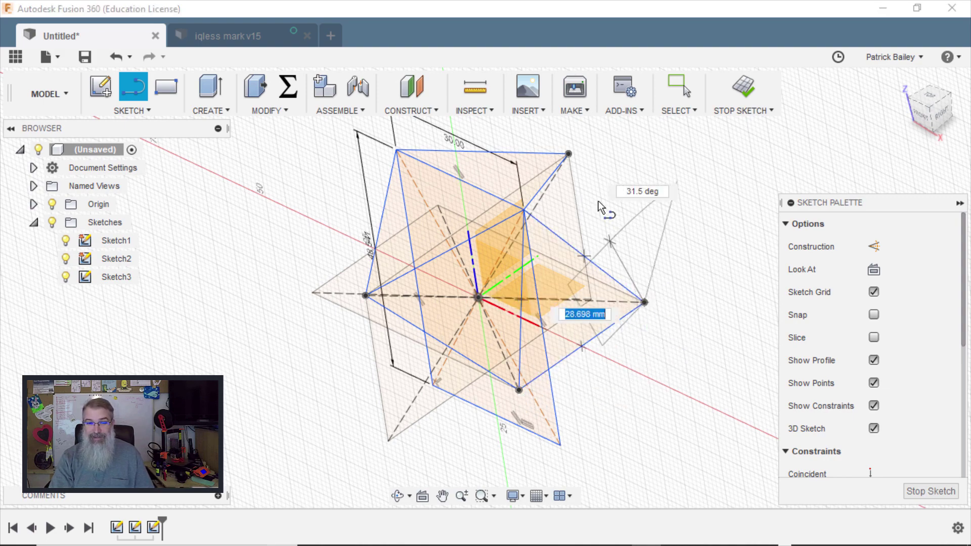
click(568, 154)
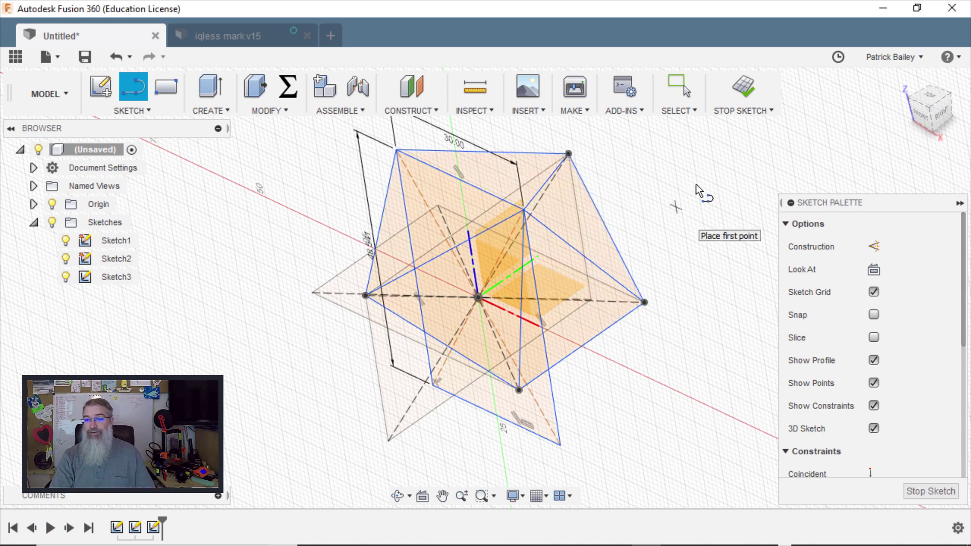
Draw lines from the XY rectangle's front right corner to the YZ rectangle's lower front corner and up to its upper front corner.
click(926, 118)
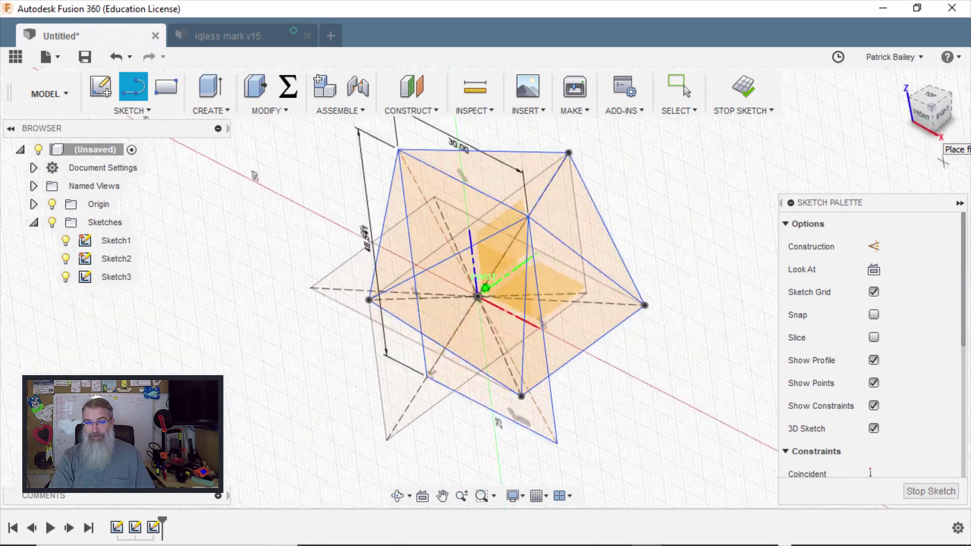
mouse_move(923, 113)
mouse_down()
mouse_move(936, 112)
mouse_move(922, 105)
mouse_up()
click(569, 292)
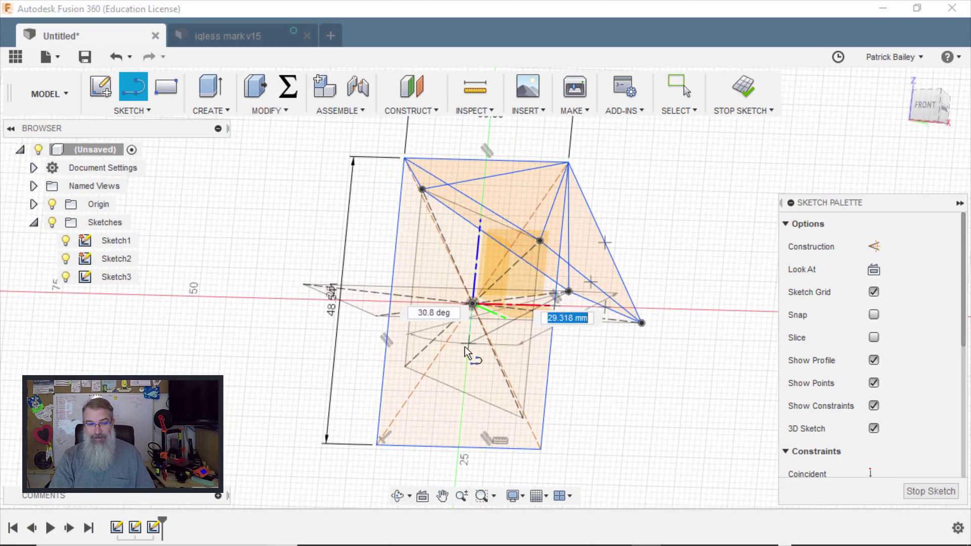
click(402, 367)
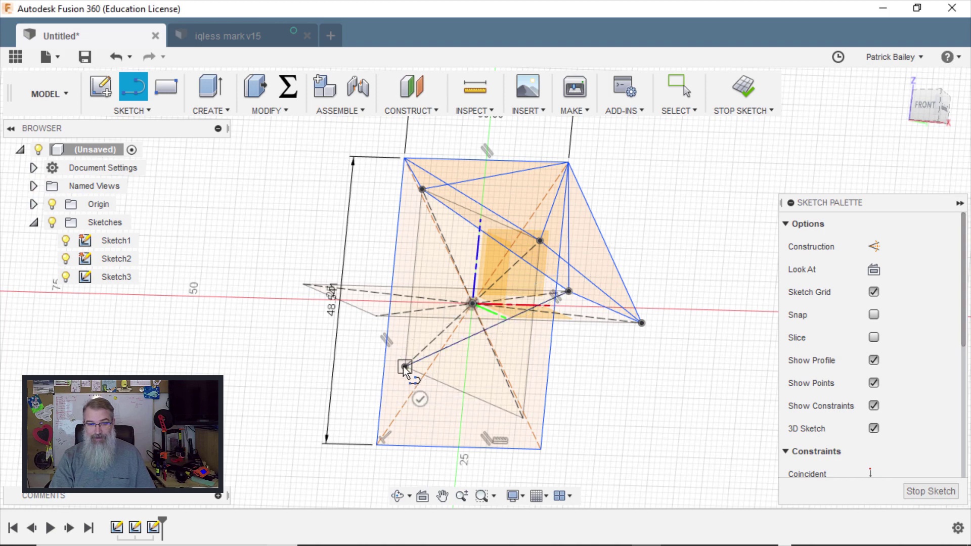
click(423, 190)
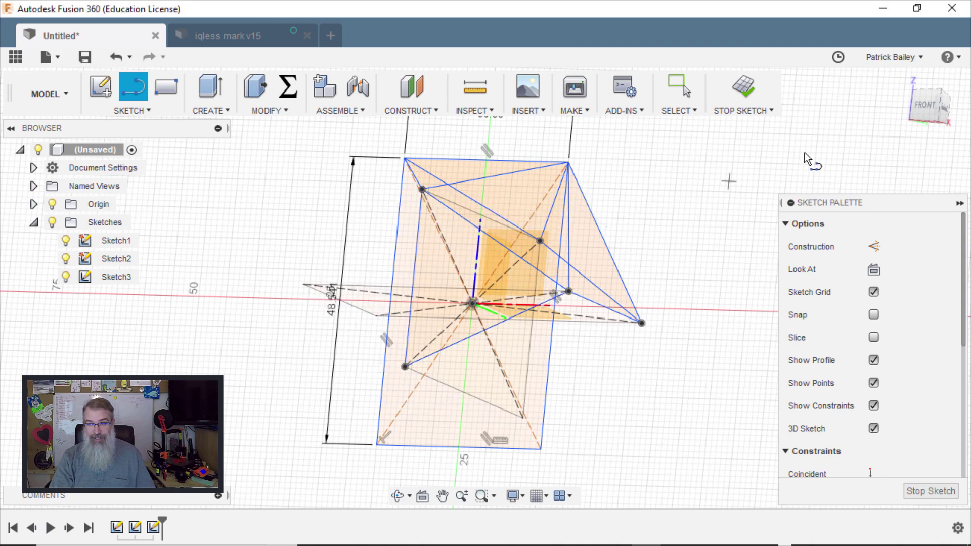
Draw a closed triangle between the XZ rectangle's upper left corner and the XY rectangle's front and back left corners.
drag(939, 116, 965, 163)
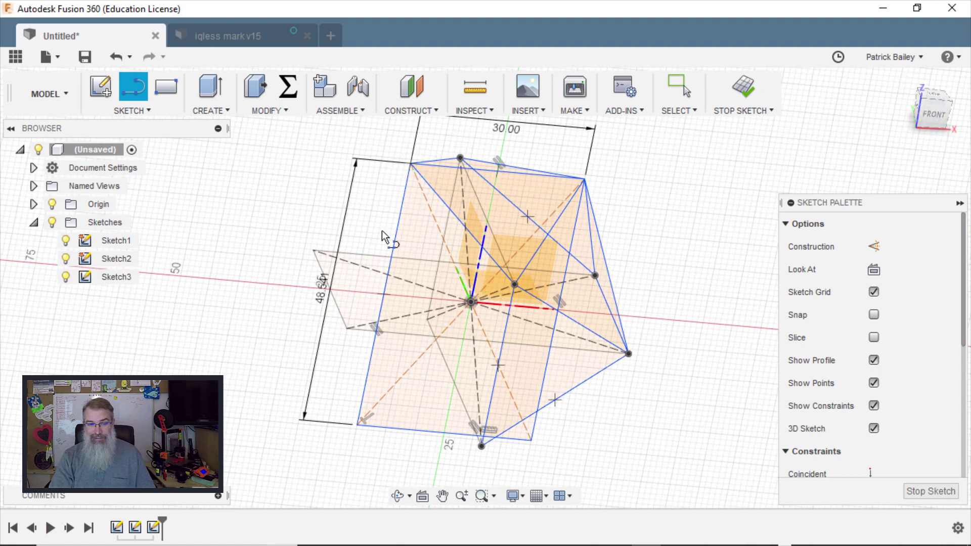
click(347, 328)
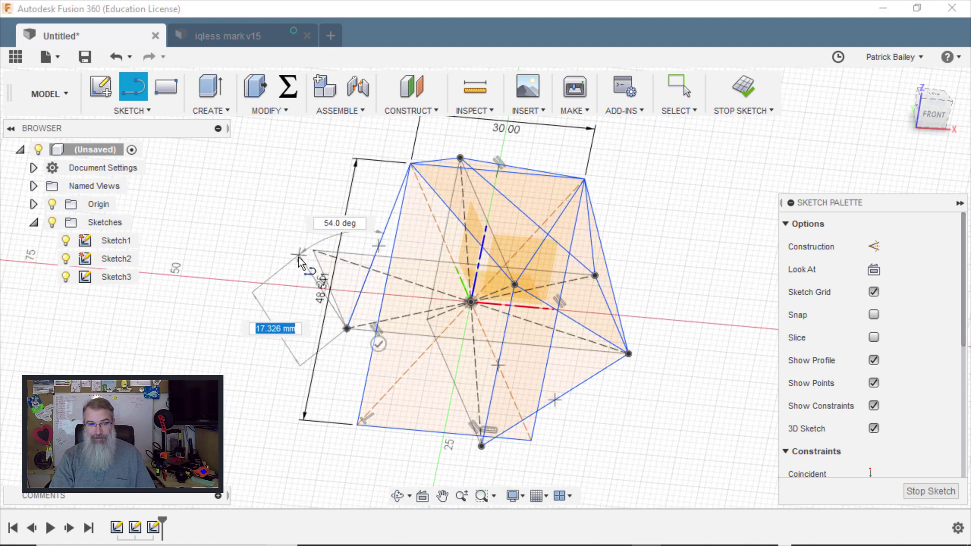
click(313, 250)
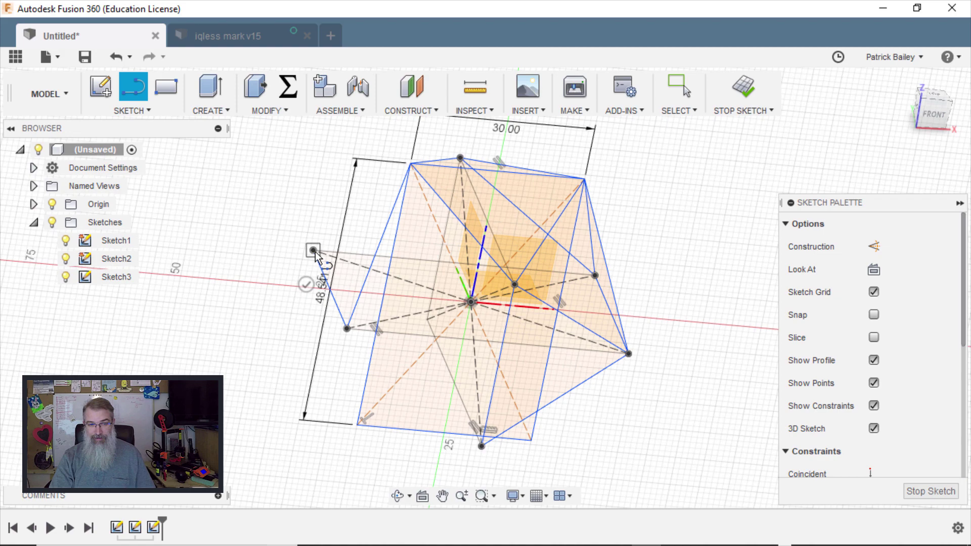
click(409, 166)
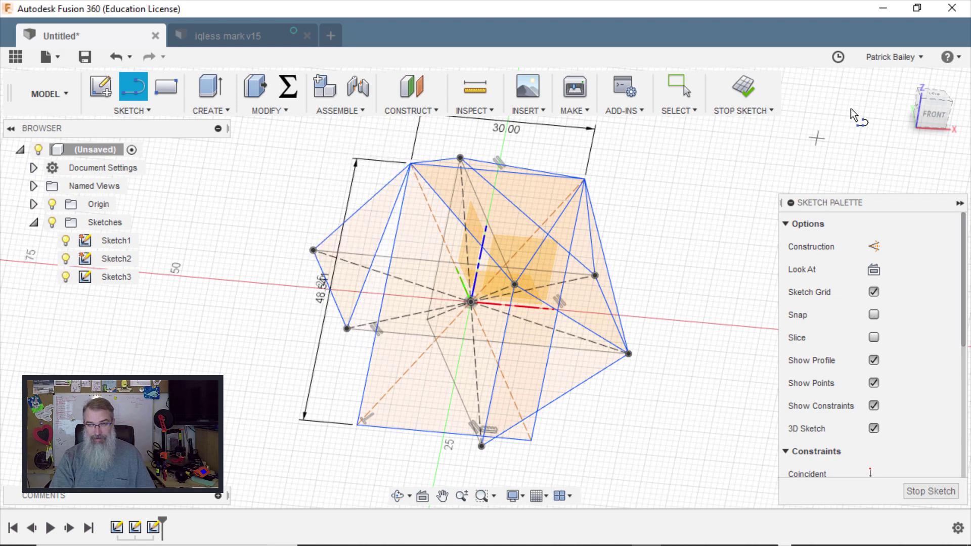
Join the YZ rectangle's upper front corner to the XY rectangle's front left corner and draw a further missing icosahedron edge.
drag(930, 121, 891, 145)
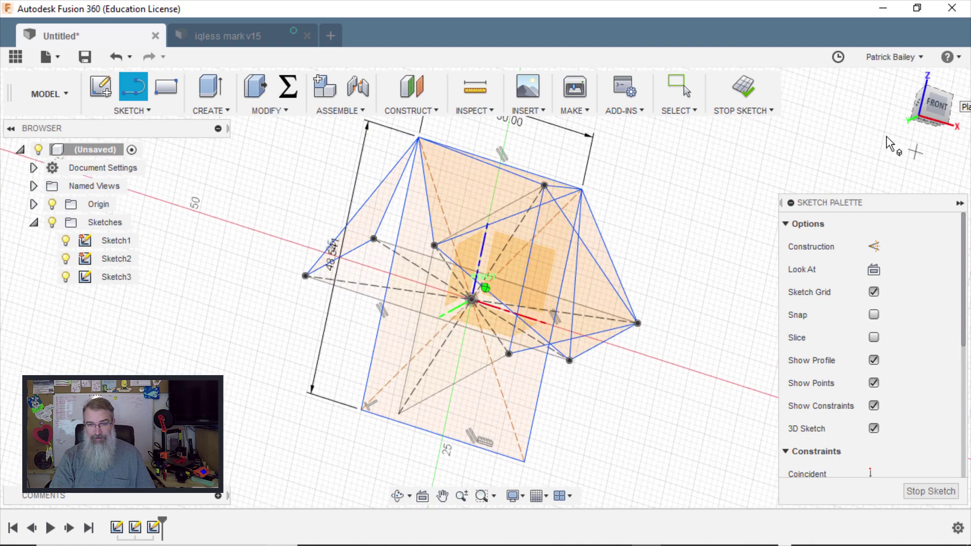
click(545, 186)
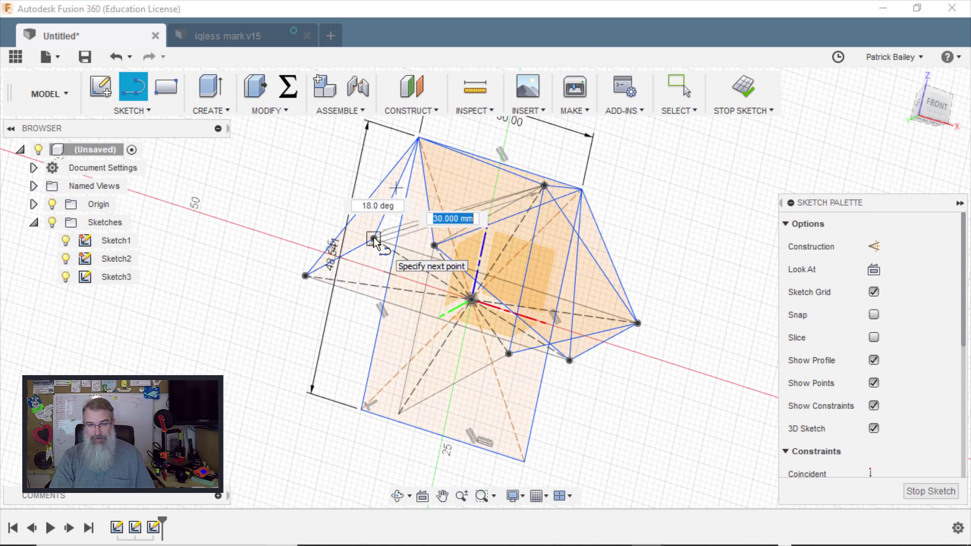
click(374, 239)
shift+middle_drag(458, 242, 385, 314)
click(375, 324)
click(308, 247)
Draw more of the missing edge lines between neighbouring corners of the three golden rectangles.
mouse_move(935, 108)
mouse_down()
mouse_move(920, 132)
mouse_move(945, 112)
mouse_move(926, 96)
mouse_move(965, 117)
mouse_up()
click(551, 377)
click(646, 305)
click(358, 161)
click(332, 324)
click(314, 272)
click(436, 246)
key(Escape)
Draw the last missing edge line of the icosahedron and finish the 3D sketch.
drag(924, 102, 936, 115)
click(319, 223)
click(429, 319)
click(927, 104)
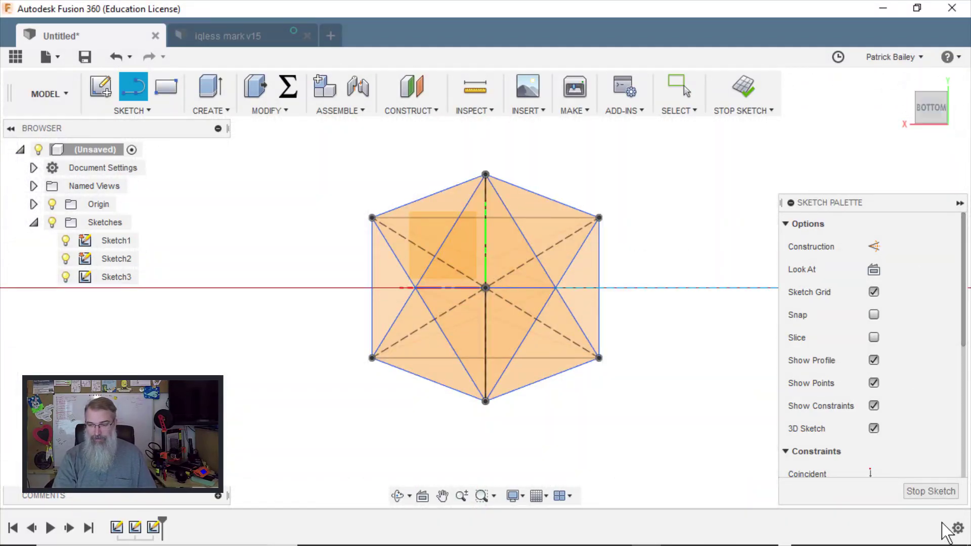
click(931, 491)
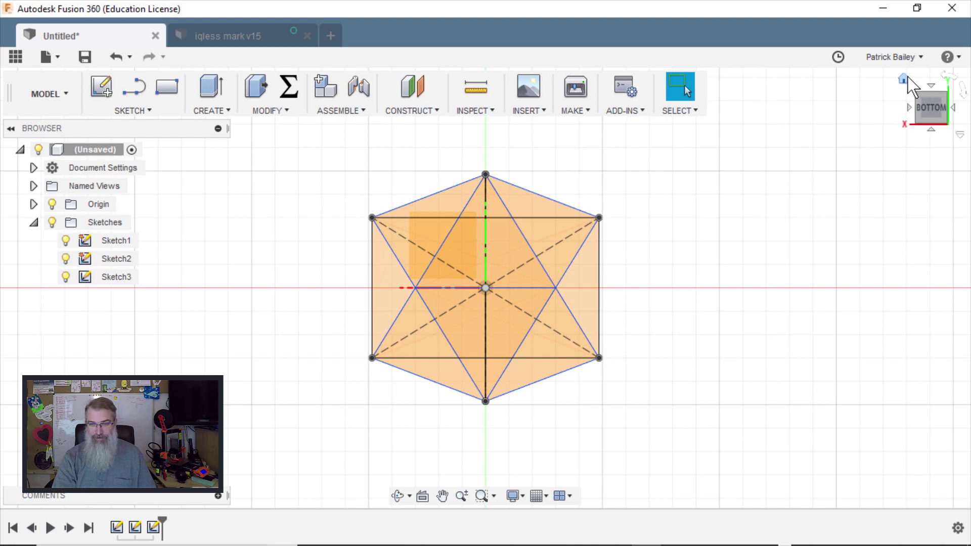
Examine the icosahedron wireframe and its triangular profiles from the home, left and top views.
click(905, 78)
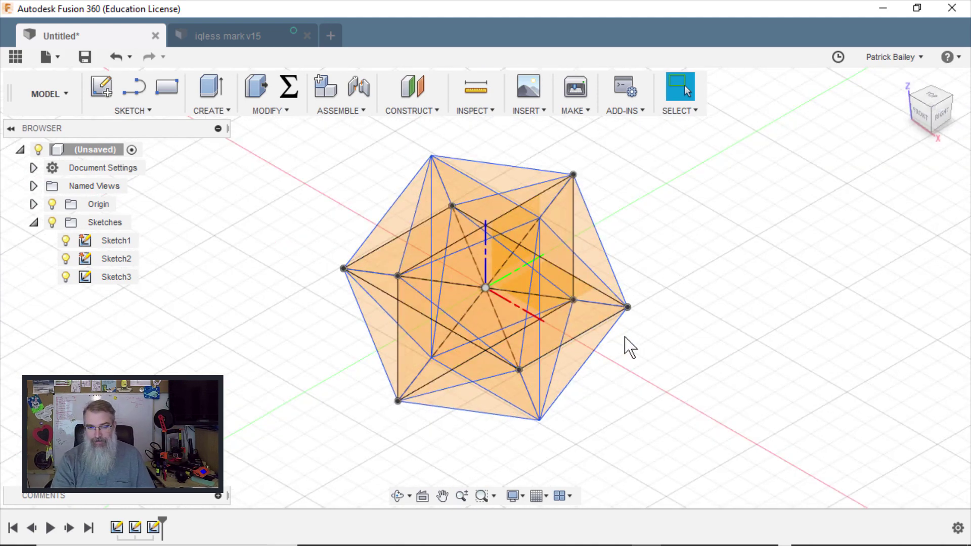
middle_drag(624, 337, 663, 330)
scroll(735, 301, up, 1)
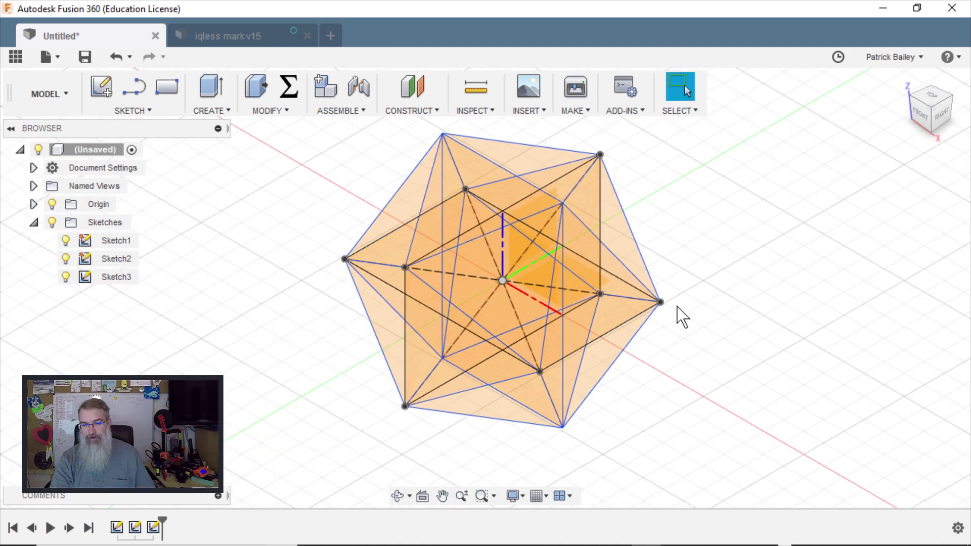
scroll(679, 317, down, 1)
middle_drag(678, 316, 424, 349)
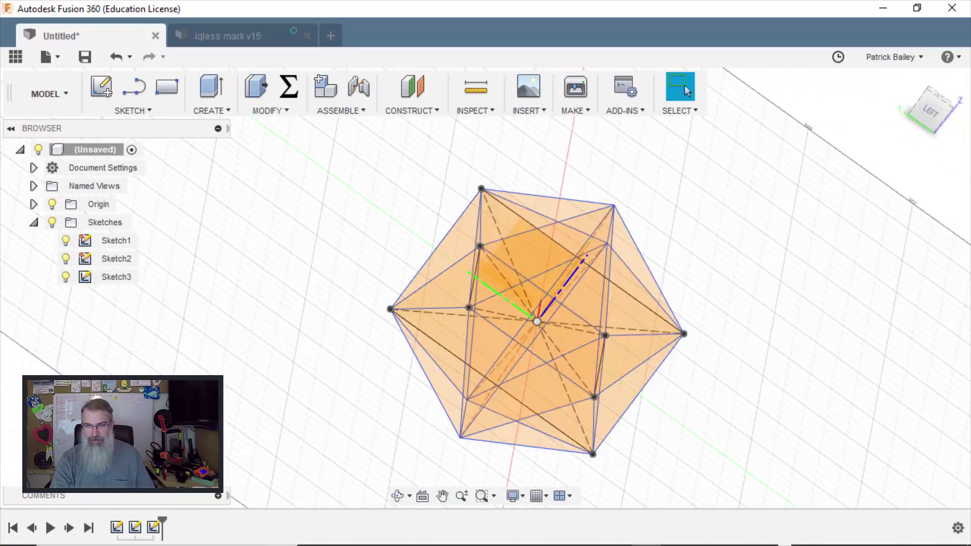
click(927, 111)
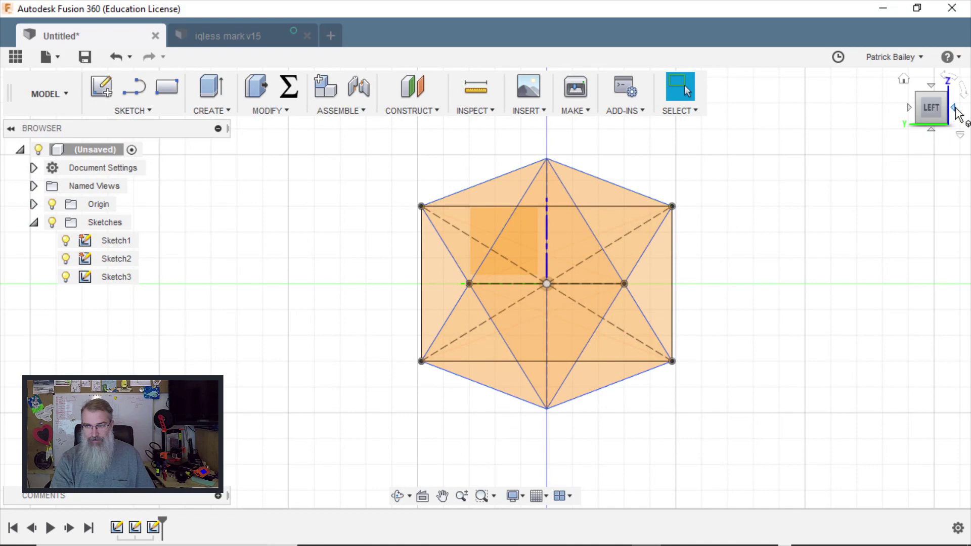
click(955, 109)
click(934, 87)
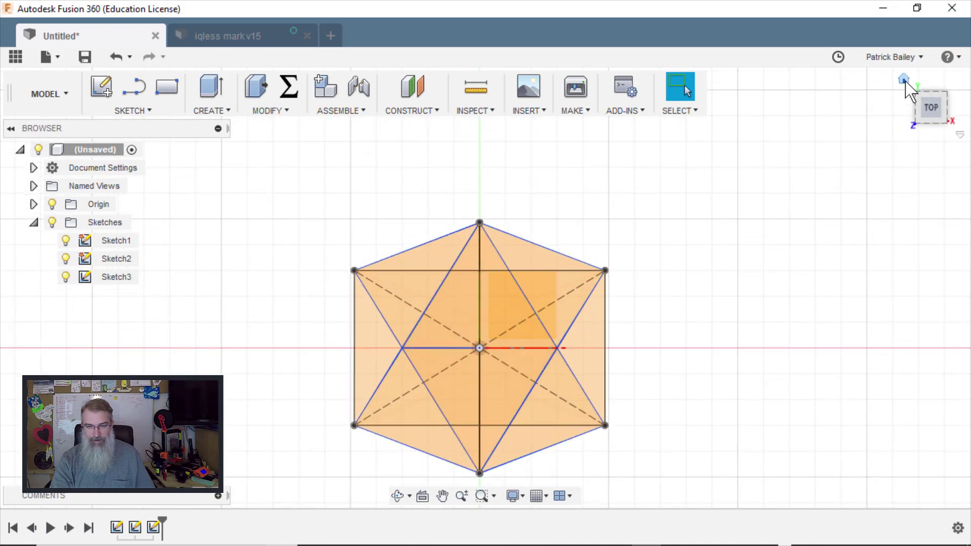
click(905, 79)
click(518, 282)
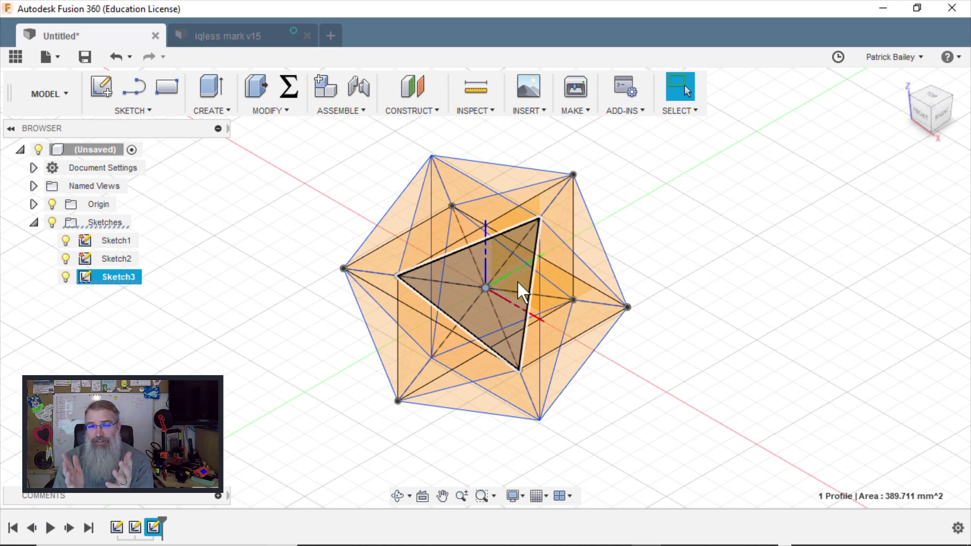
click(587, 117)
click(582, 126)
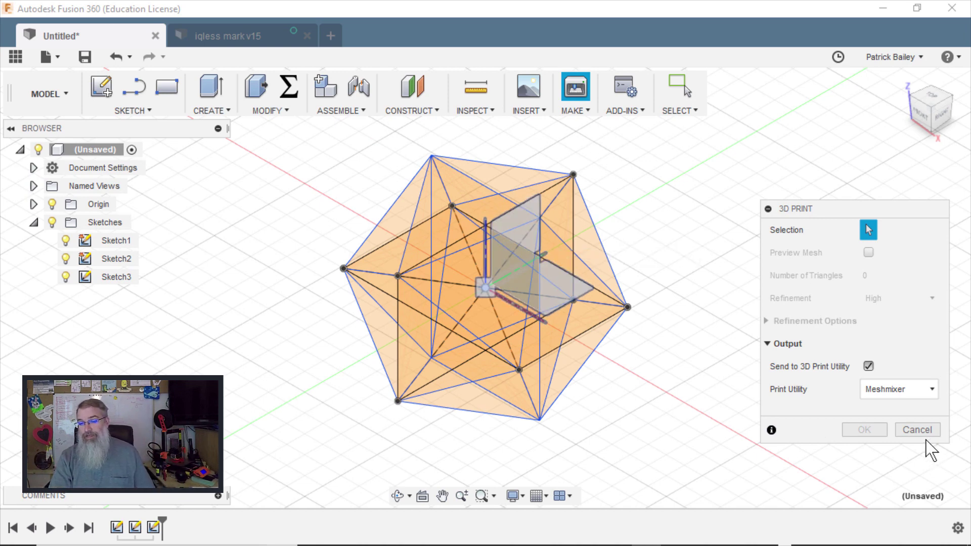
click(917, 430)
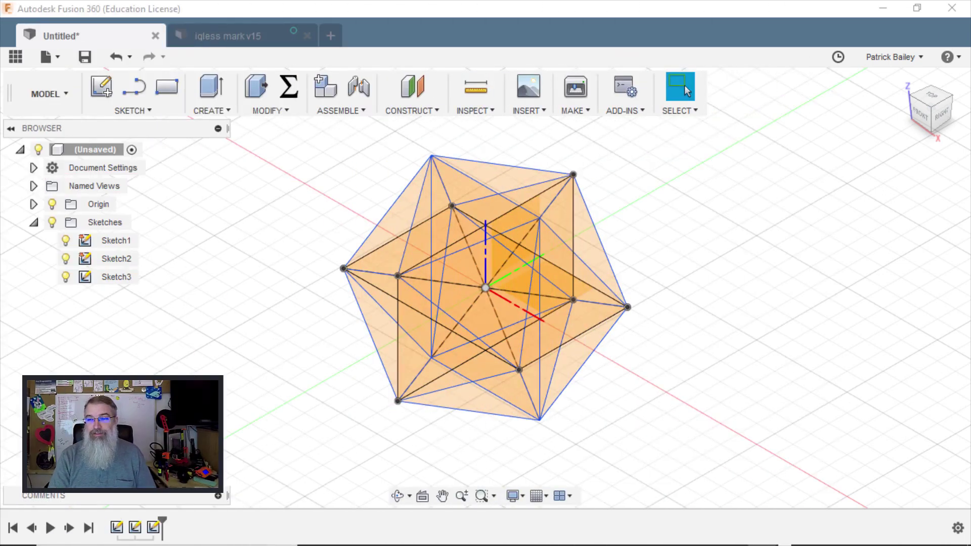
Reopen Sketch1, which holds the golden rectangle on the XY plane, for editing.
click(924, 114)
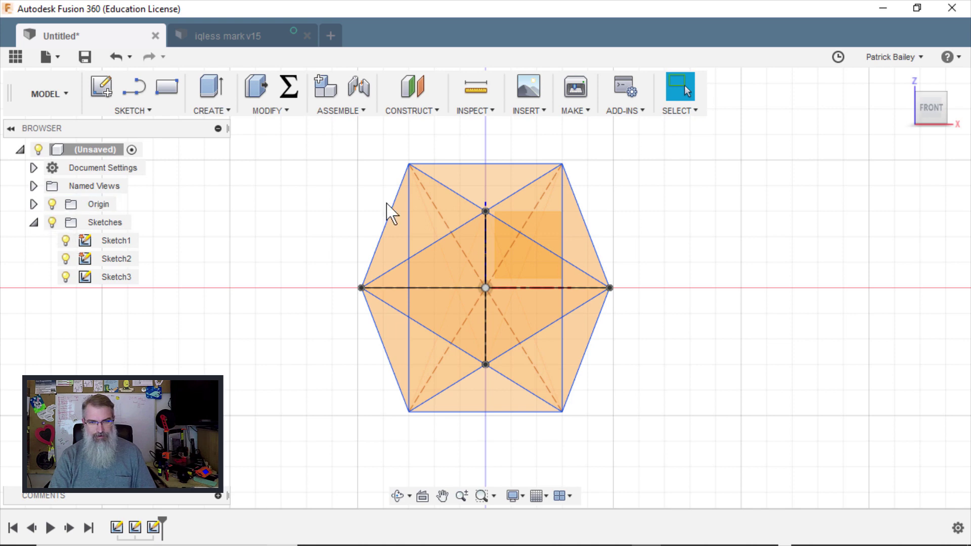
scroll(390, 211, up, 3)
scroll(323, 193, down, 1)
drag(323, 194, 253, 191)
key(Escape)
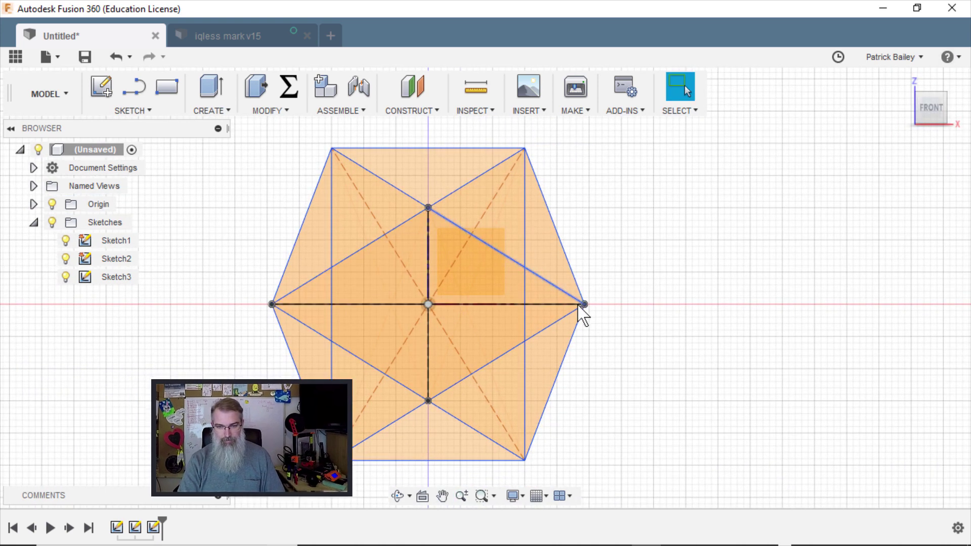
right_click(117, 528)
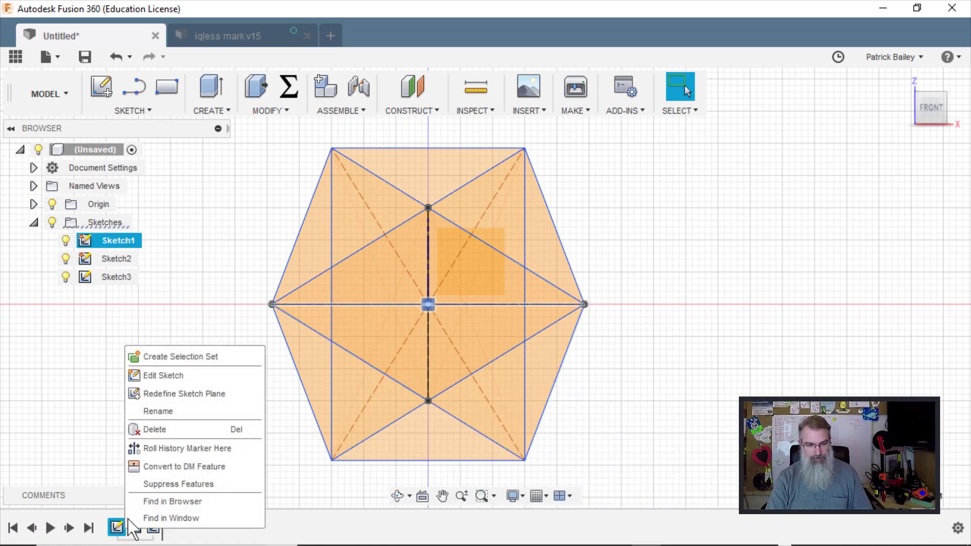
click(173, 377)
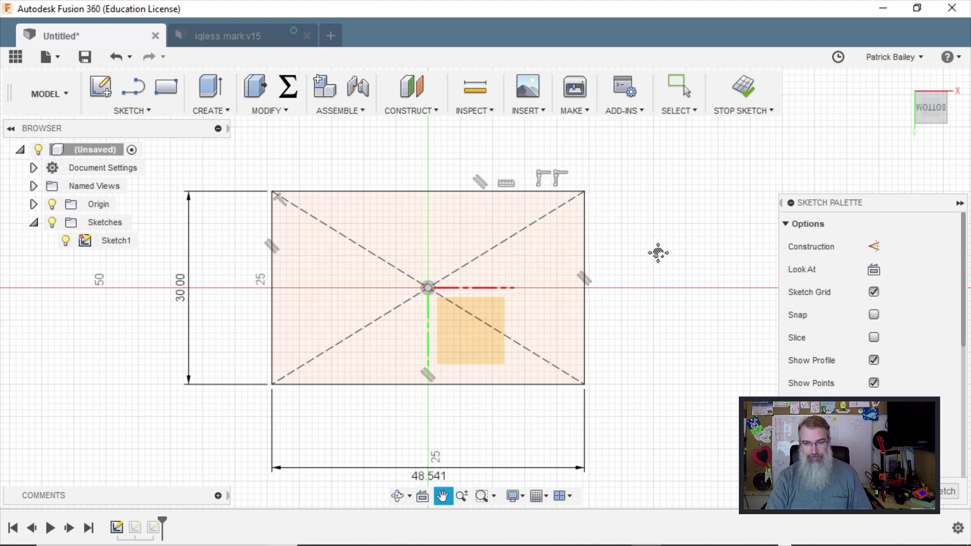
Draw a center point arc about the origin from the rectangle's upper right corner to the vertical axis above the rectangle.
middle_drag(662, 250, 638, 298)
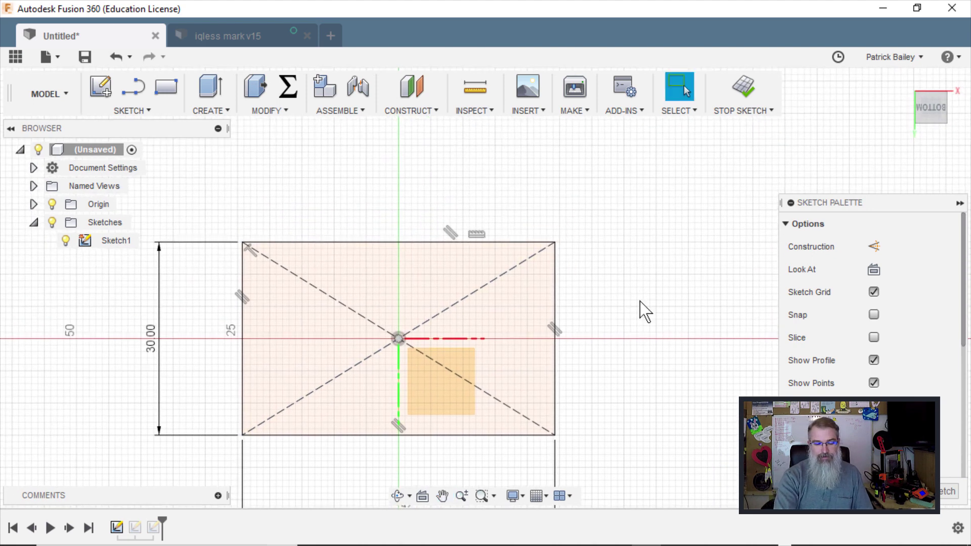
key(s)
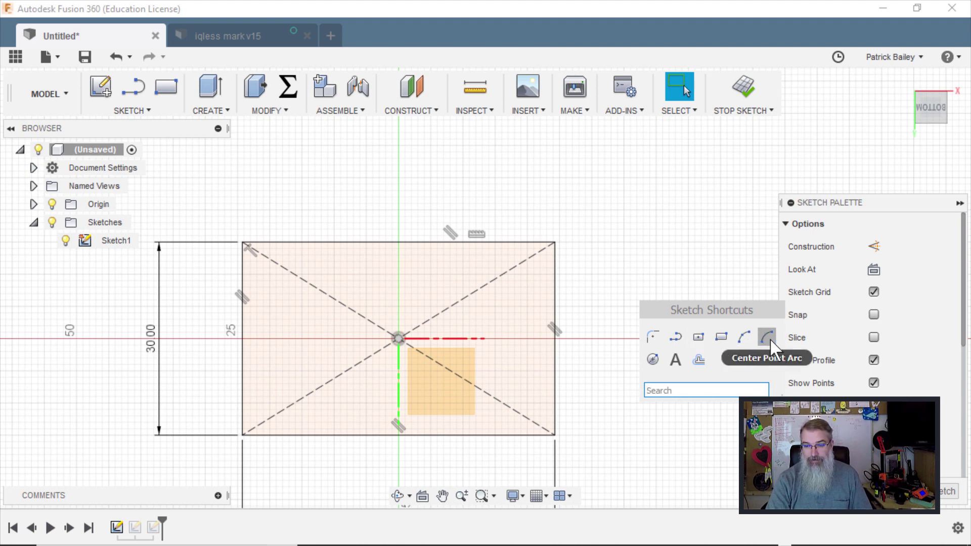
click(743, 338)
click(399, 338)
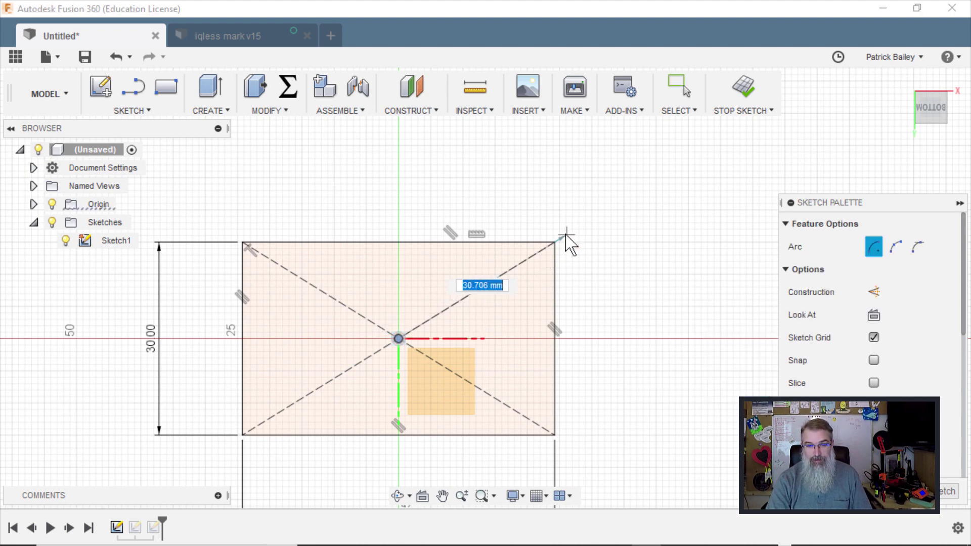
click(555, 243)
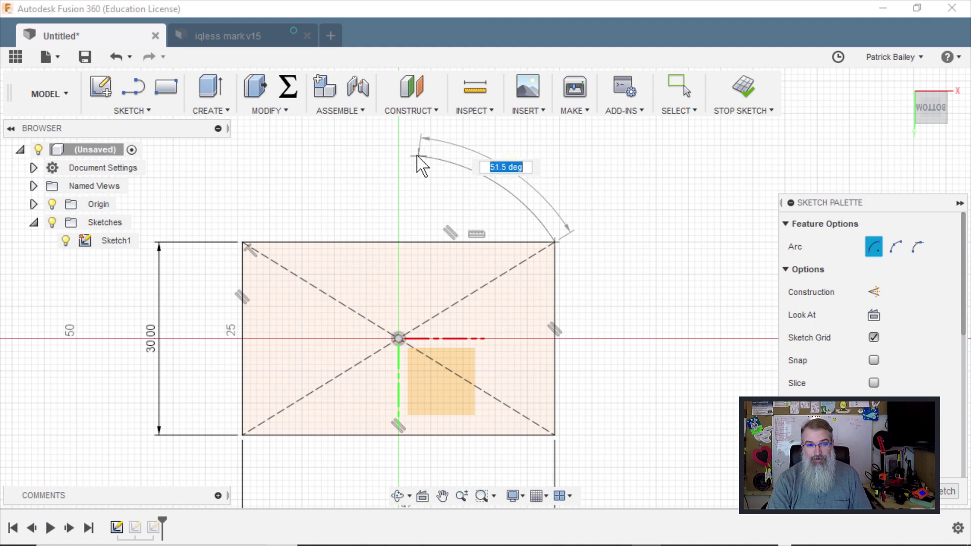
click(401, 155)
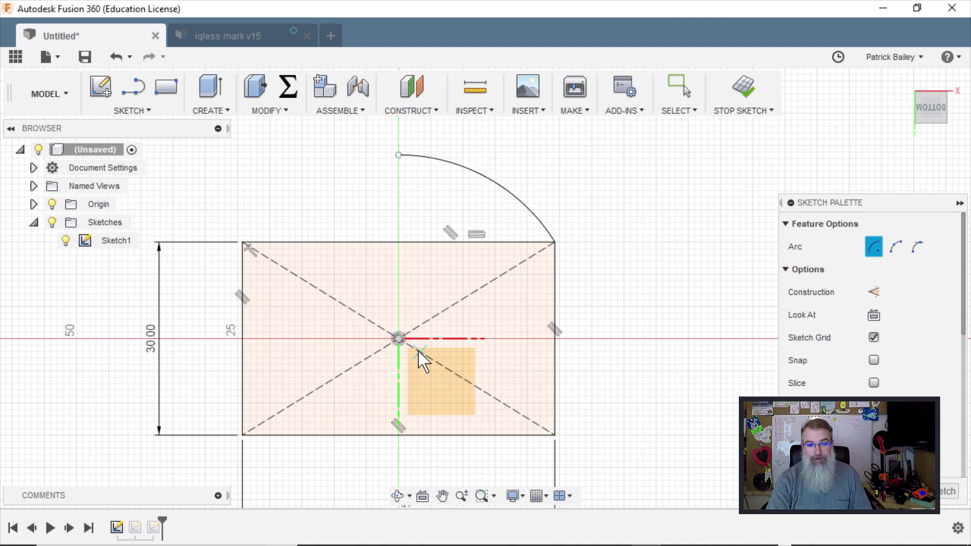
Draw a second origin-centered arc from the rectangle's upper right corner around its right side to the vertical axis below.
click(399, 338)
click(555, 243)
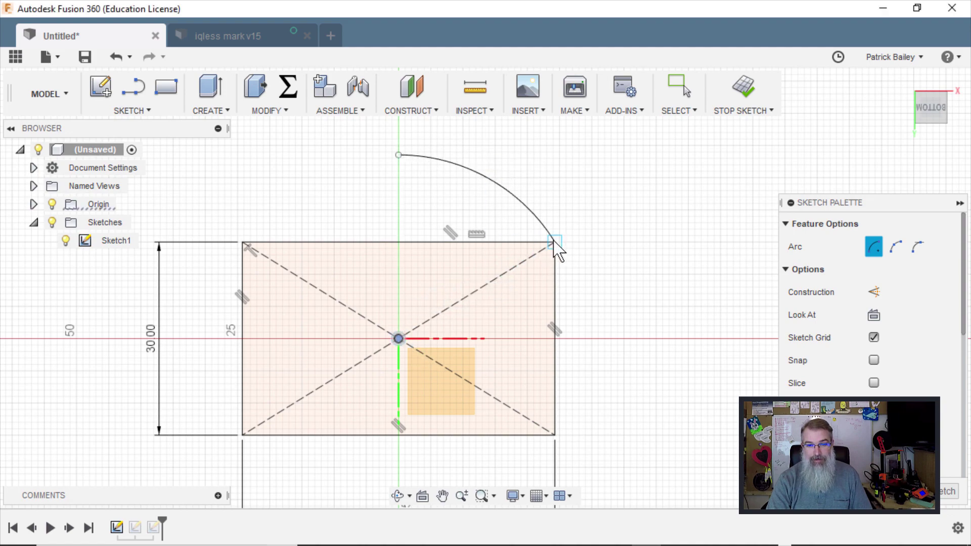
middle_drag(601, 309, 637, 153)
scroll(637, 154, down, 1)
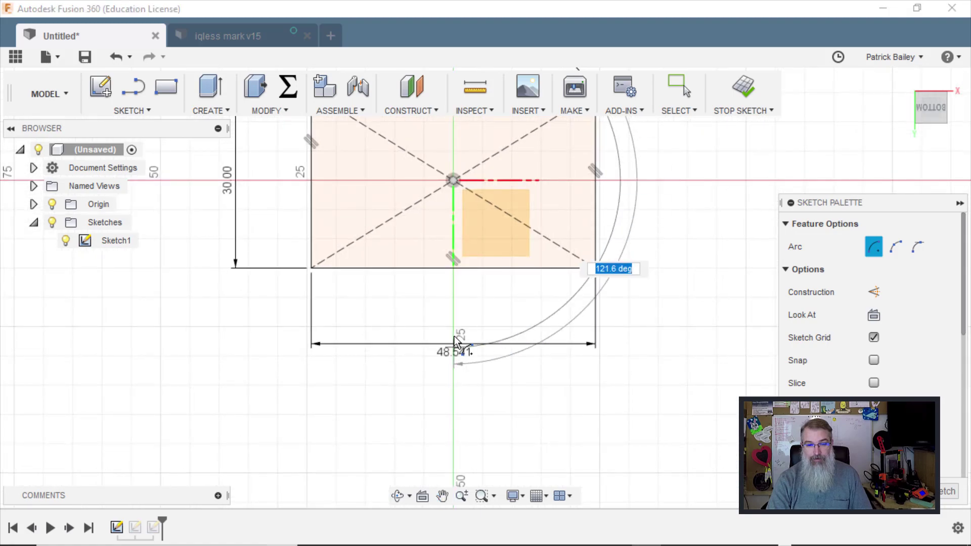
scroll(453, 343, up, 3)
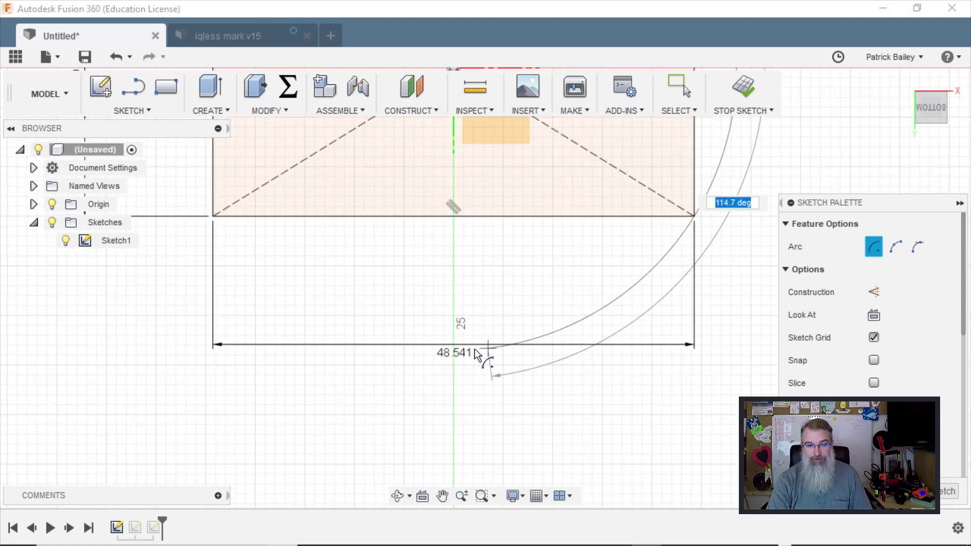
click(455, 358)
scroll(495, 310, down, 8)
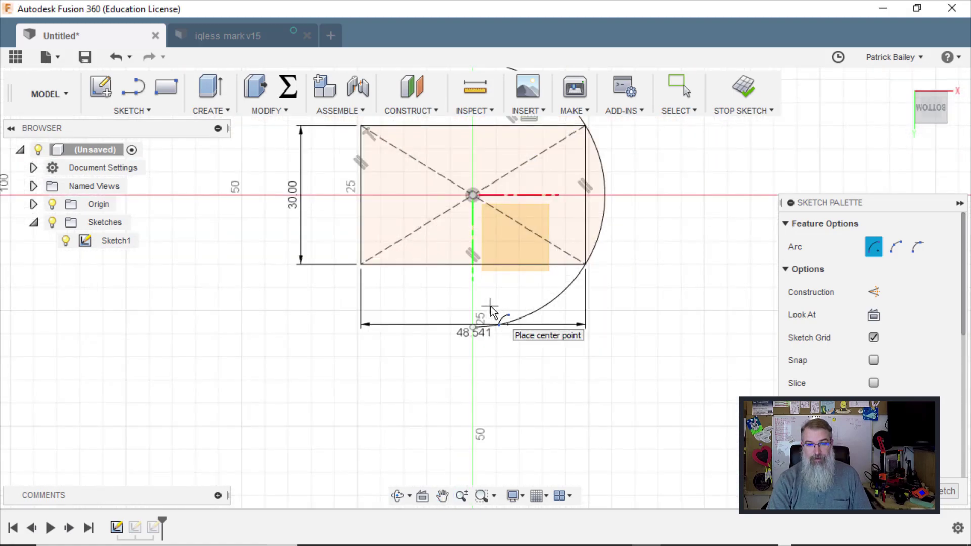
Close the half circle with a vertical line between the two arc ends and finish the sketch.
key(l)
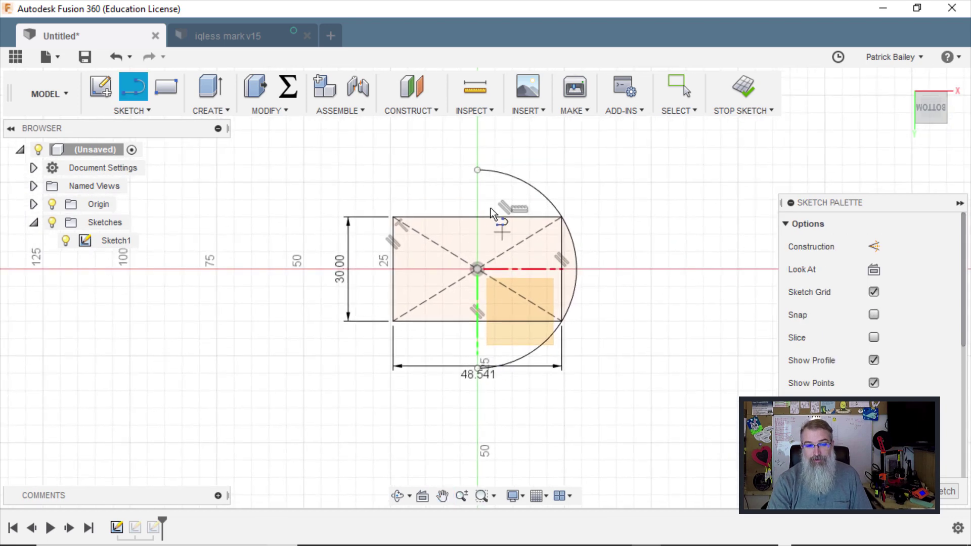
click(478, 170)
double_click(479, 365)
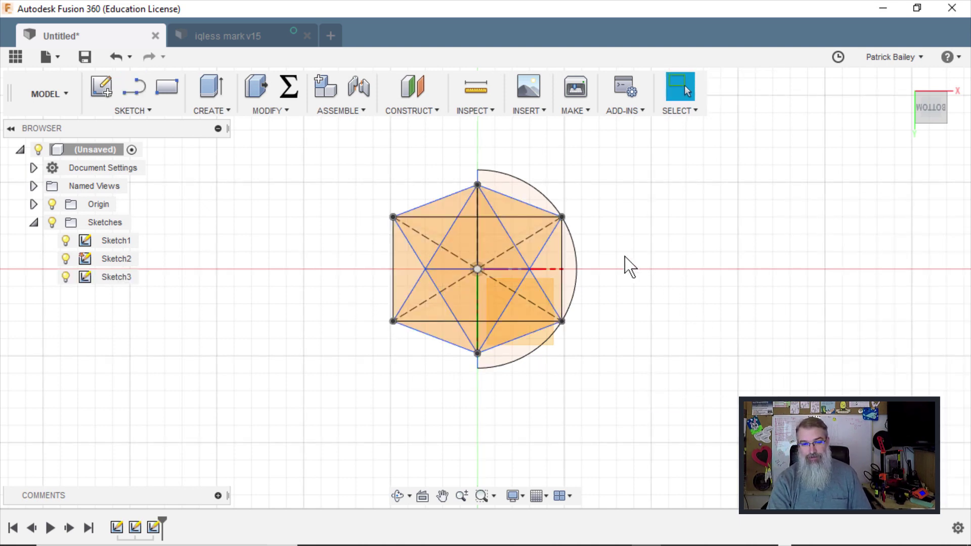
Hide Sketch2 and Sketch3 so that only the sketch with the half circle is shown.
click(528, 197)
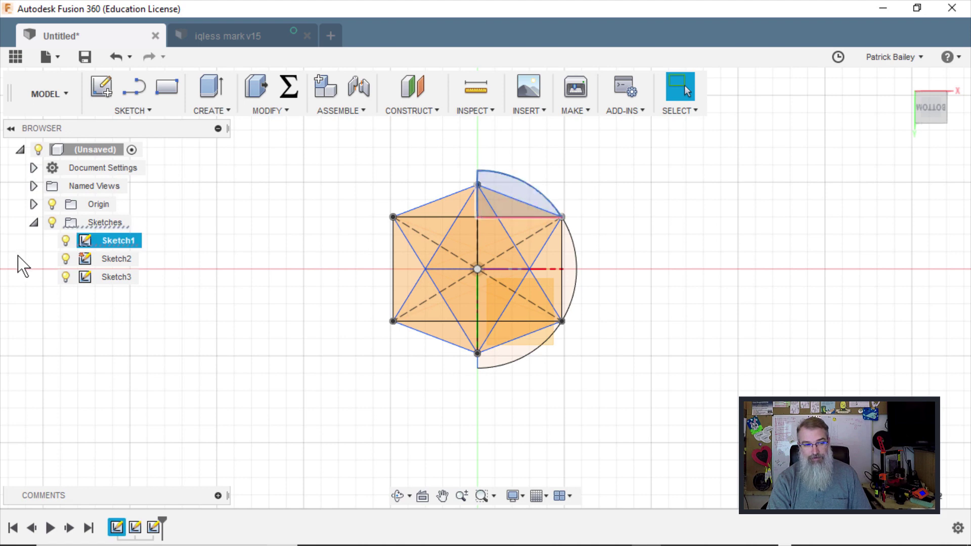
ctrl+click(68, 260)
click(65, 259)
click(65, 277)
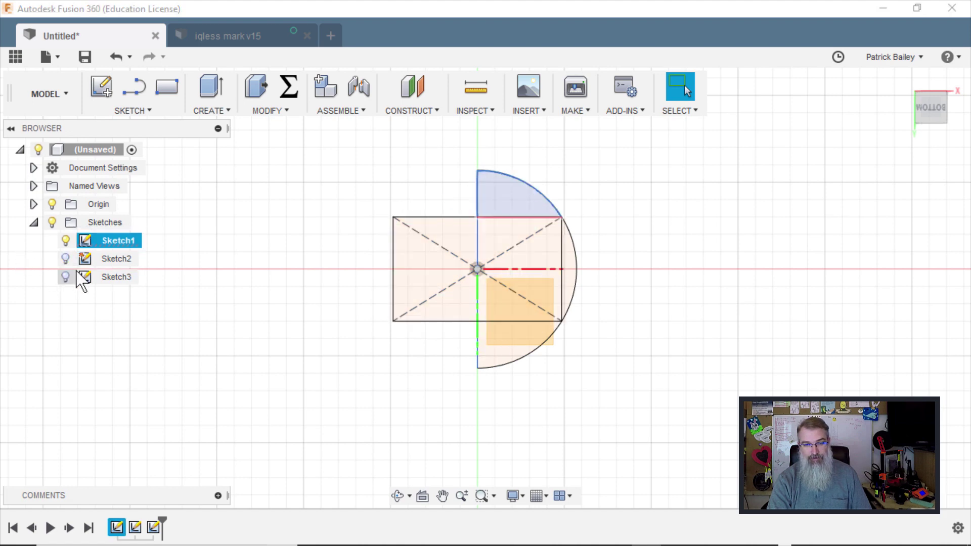
Revolve the four regions of the half circle 360° about its vertical closing line as a new body.
click(511, 238)
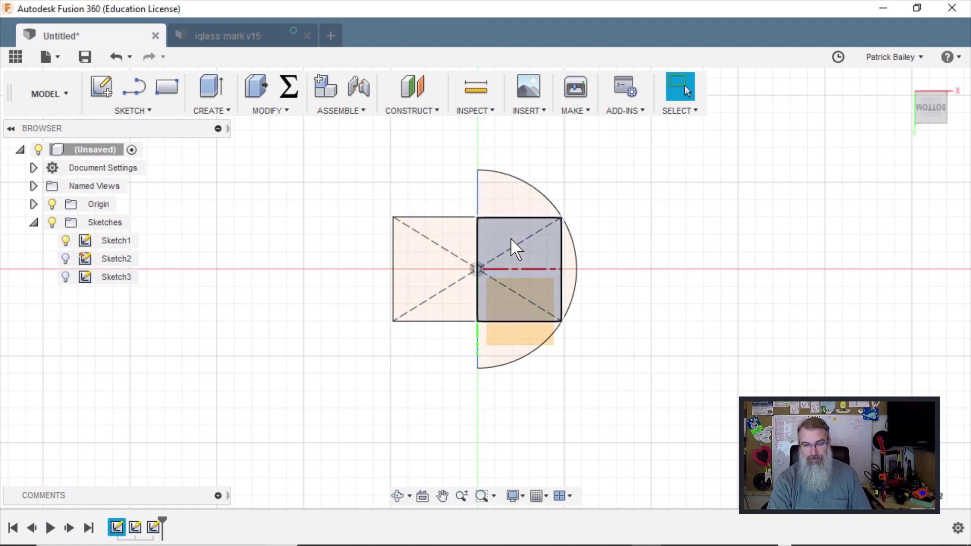
ctrl+click(572, 263)
ctrl+click(525, 215)
ctrl+click(505, 347)
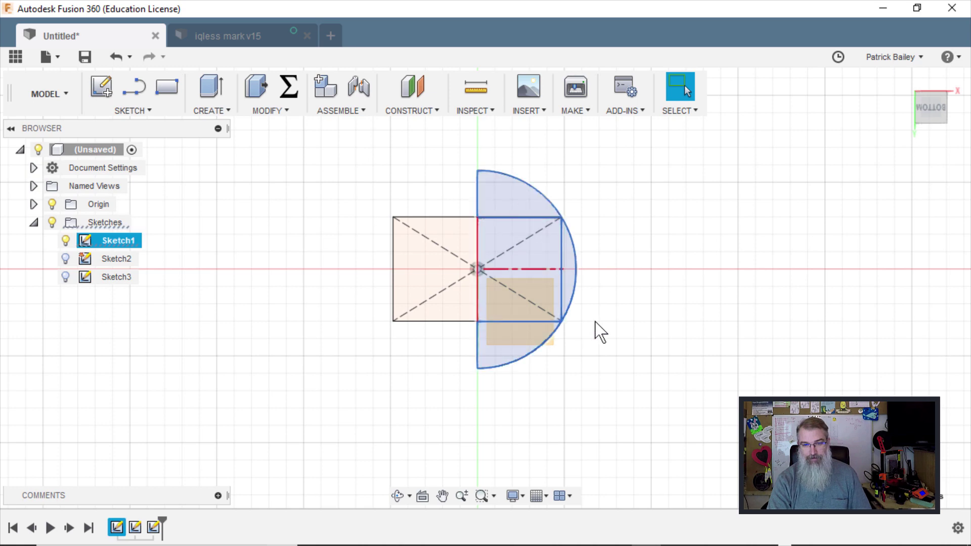
key(s)
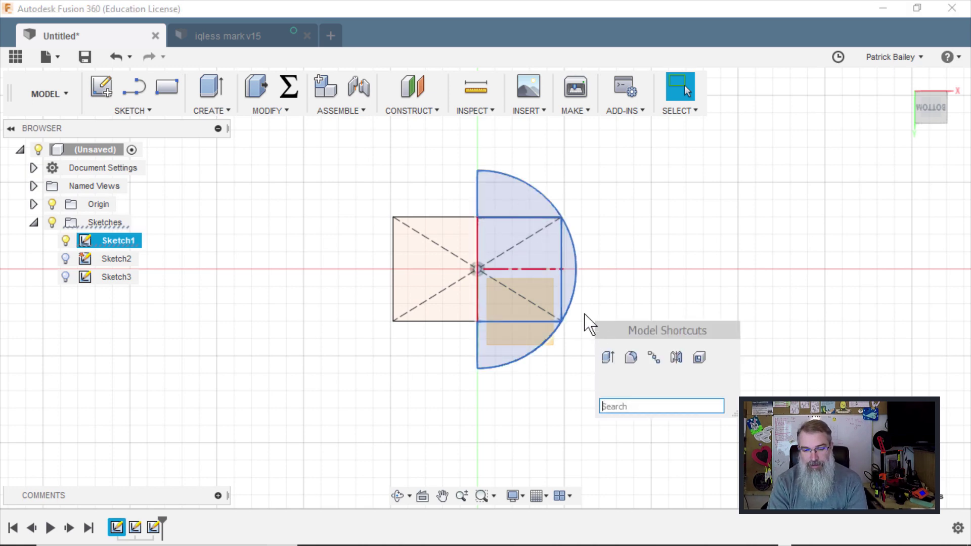
text(rev)
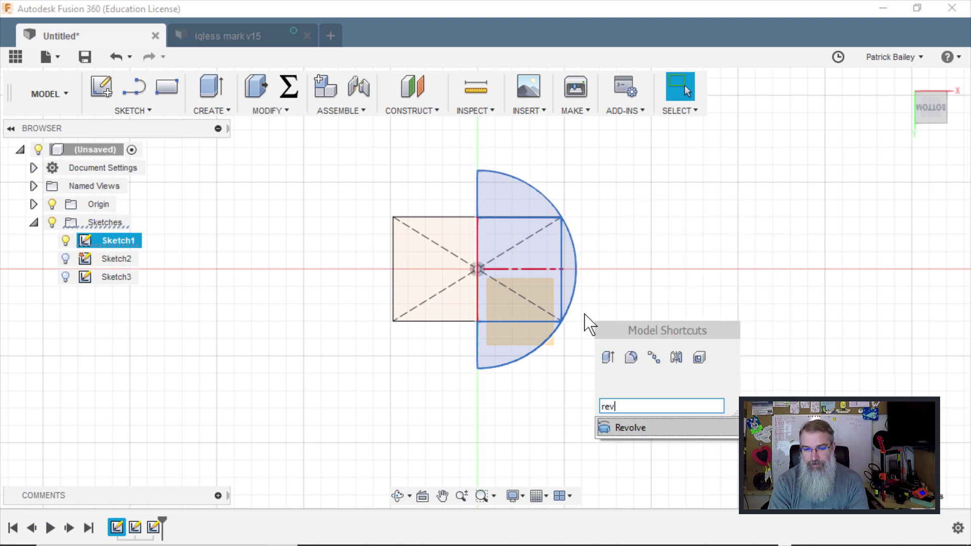
key(Return)
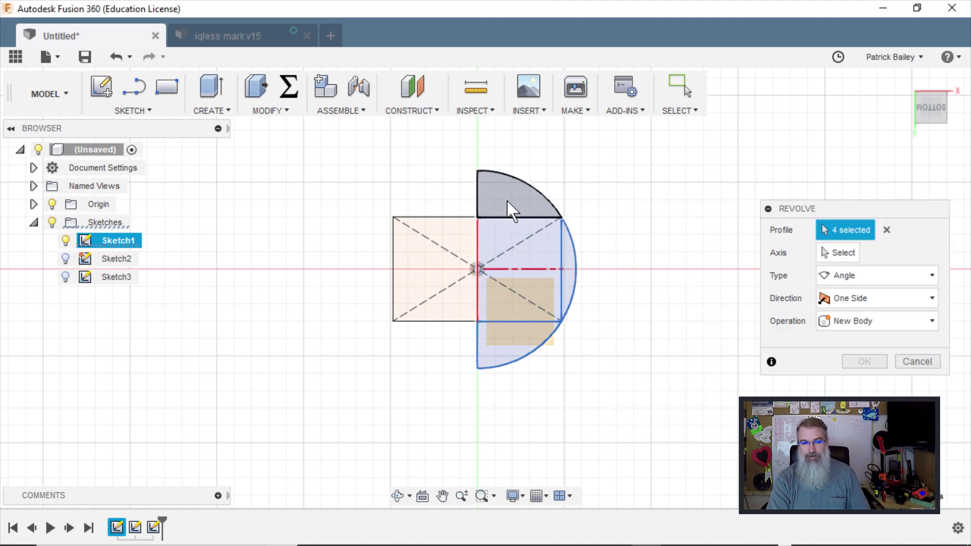
click(830, 252)
scroll(540, 230, down, 10)
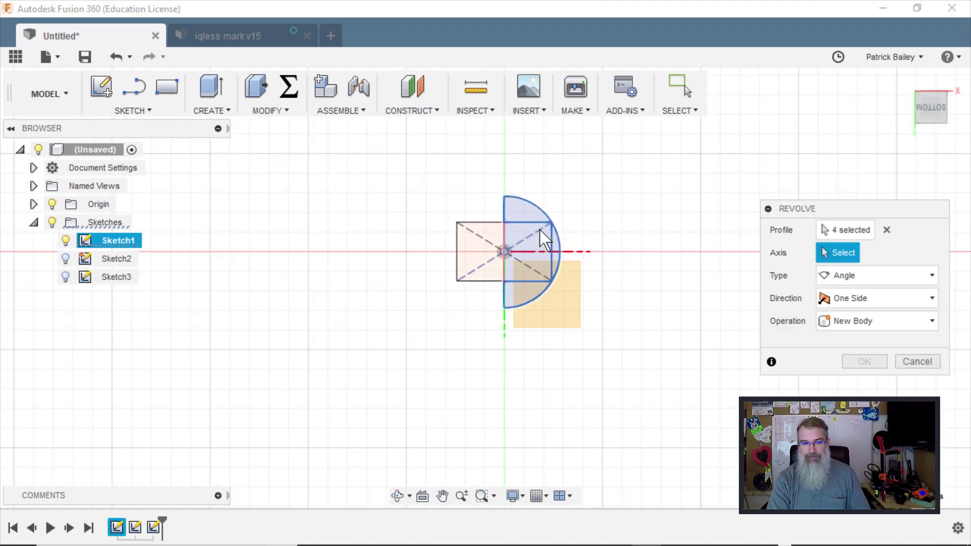
scroll(539, 230, up, 8)
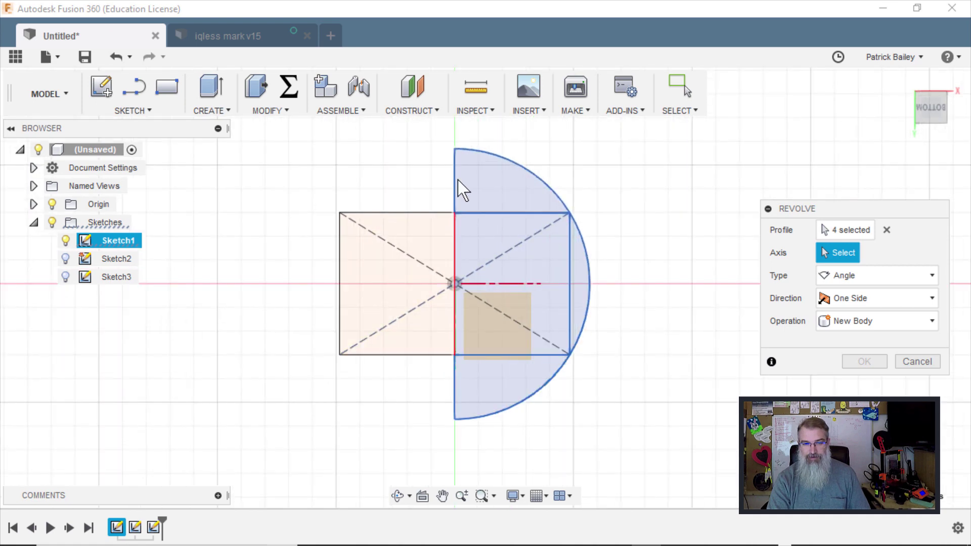
click(455, 178)
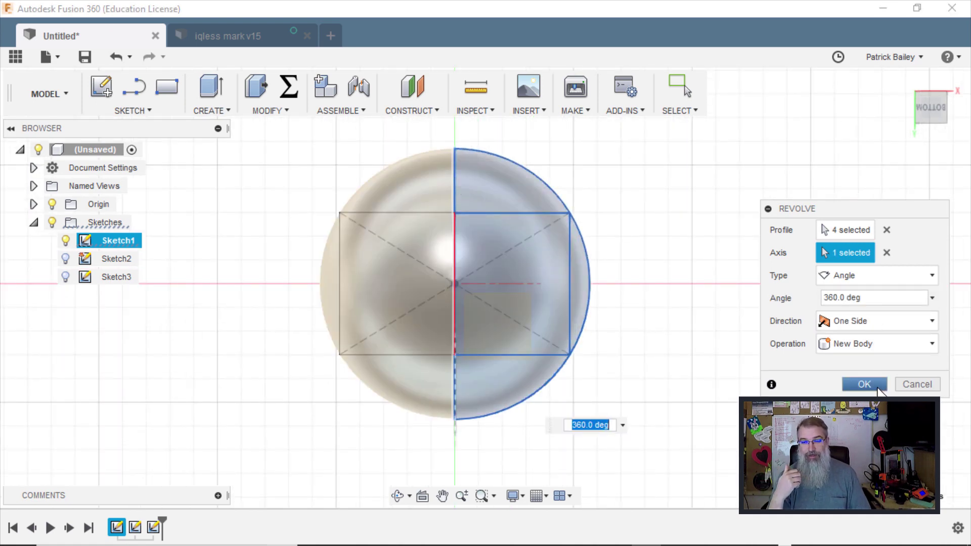
click(878, 388)
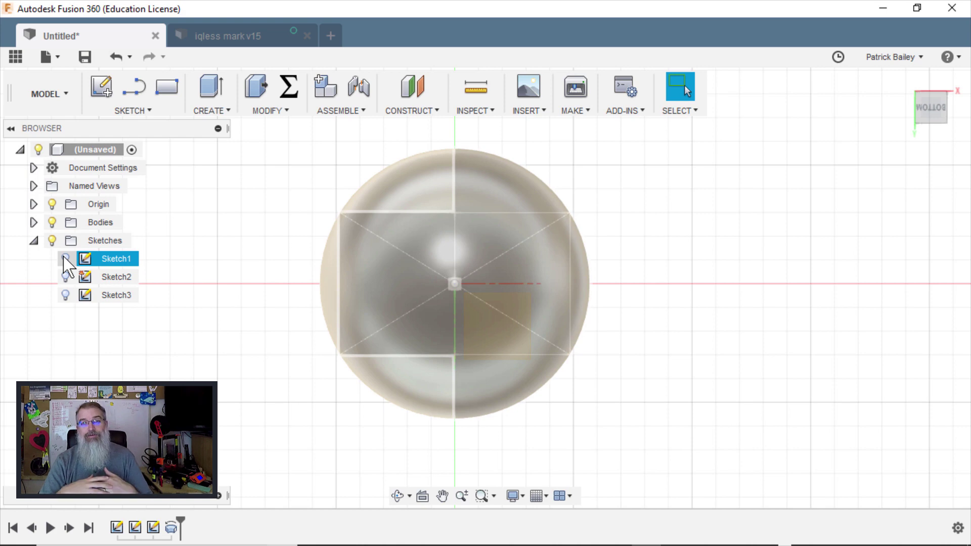
Show Sketch1, Sketch2 and Sketch3 and hide the revolved sphere.
click(65, 259)
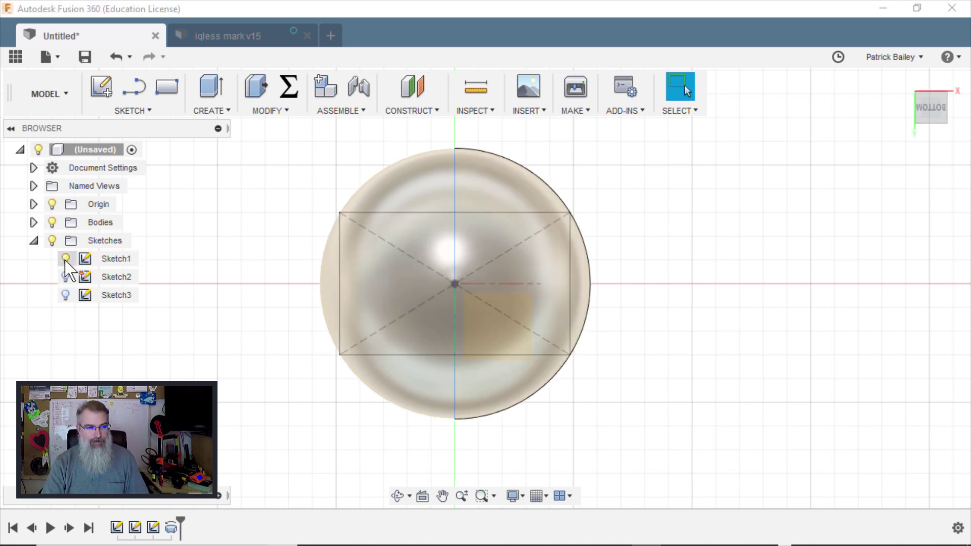
click(66, 277)
click(65, 295)
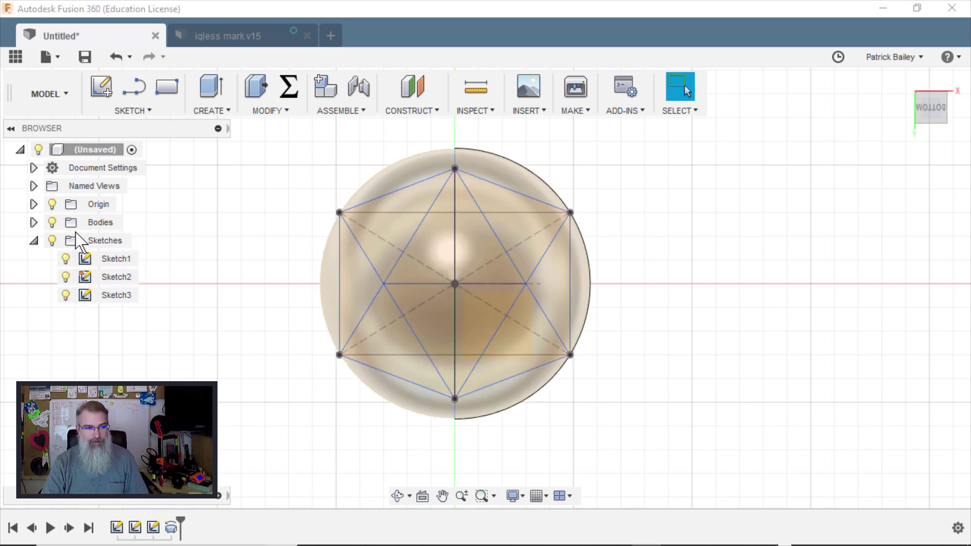
click(51, 222)
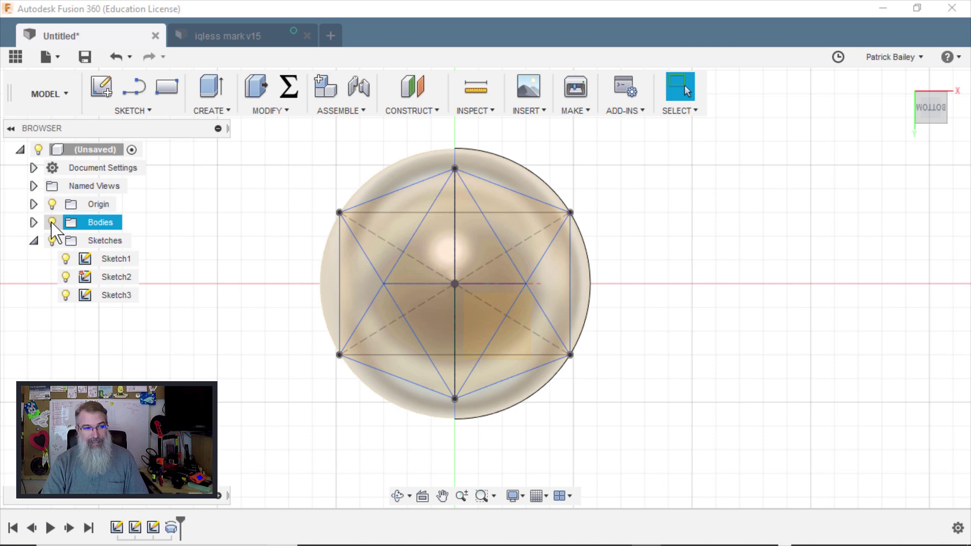
click(51, 222)
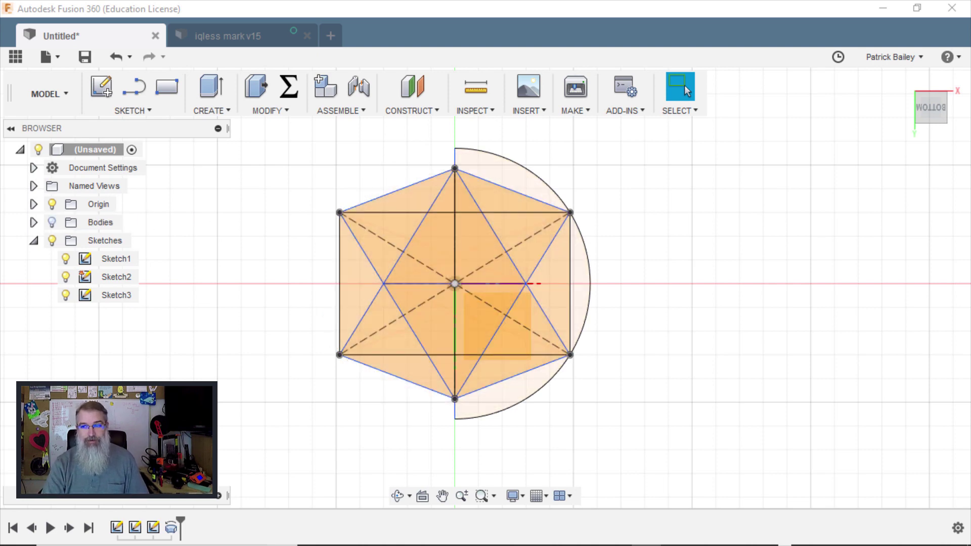
Extrude one upper triangular icosahedron face profile outward 10 mm as a cut through the redisplayed sphere.
click(904, 80)
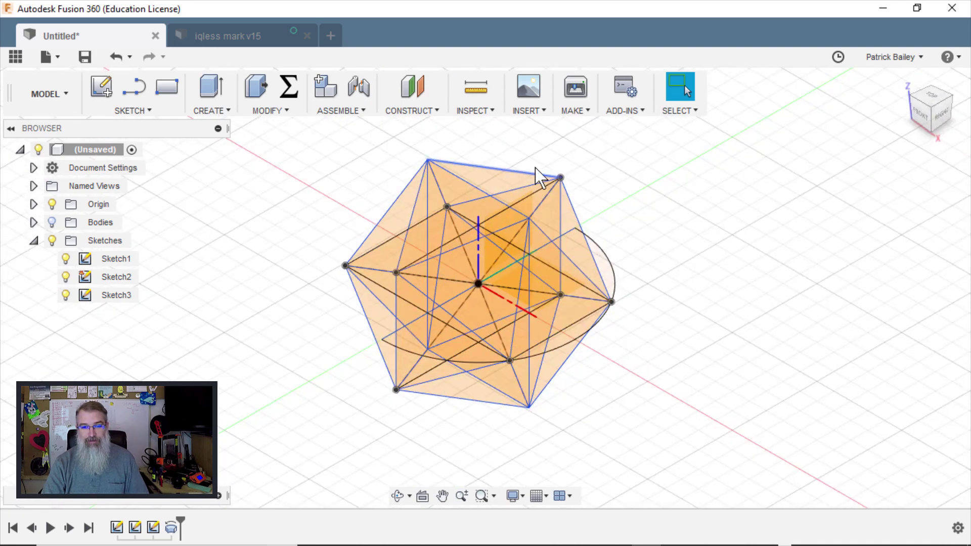
drag(921, 103, 900, 106)
click(477, 204)
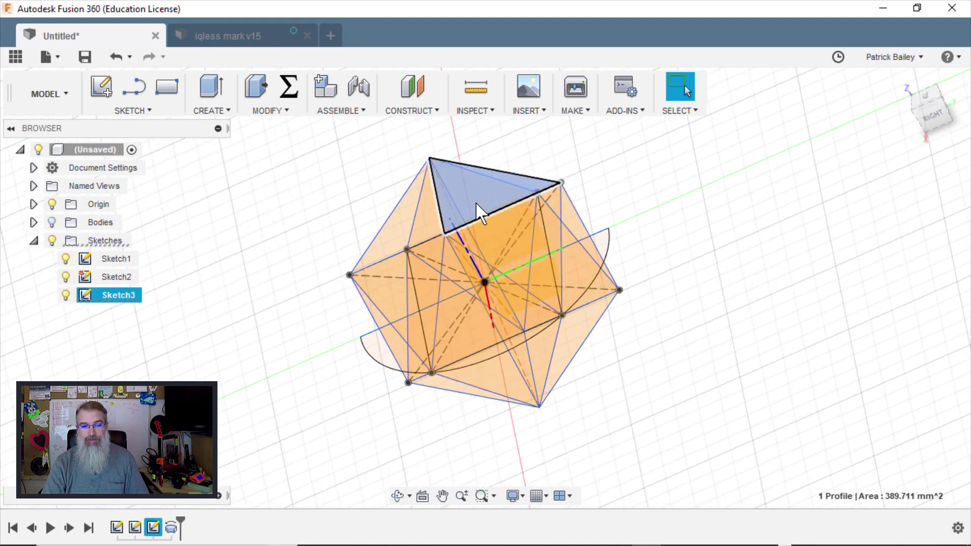
key(e)
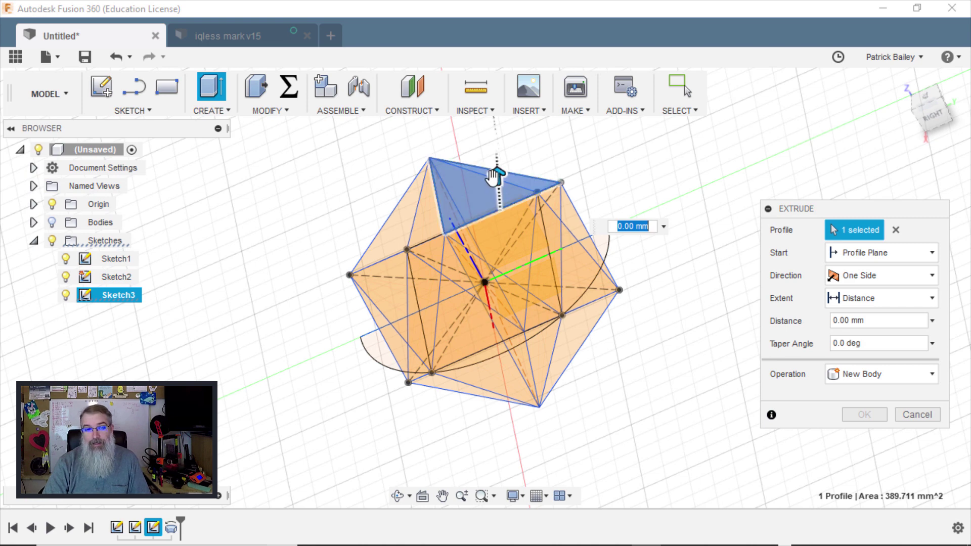
click(52, 222)
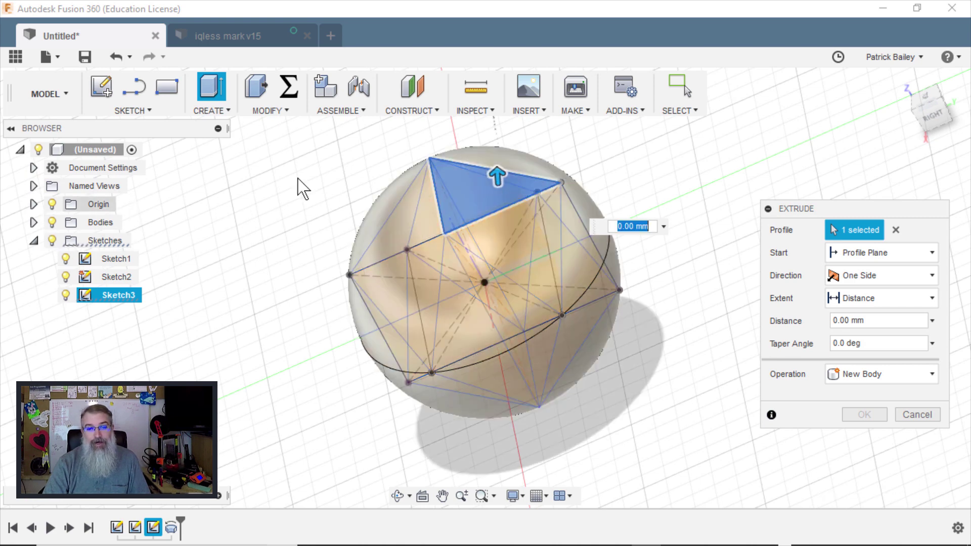
drag(496, 162, 494, 135)
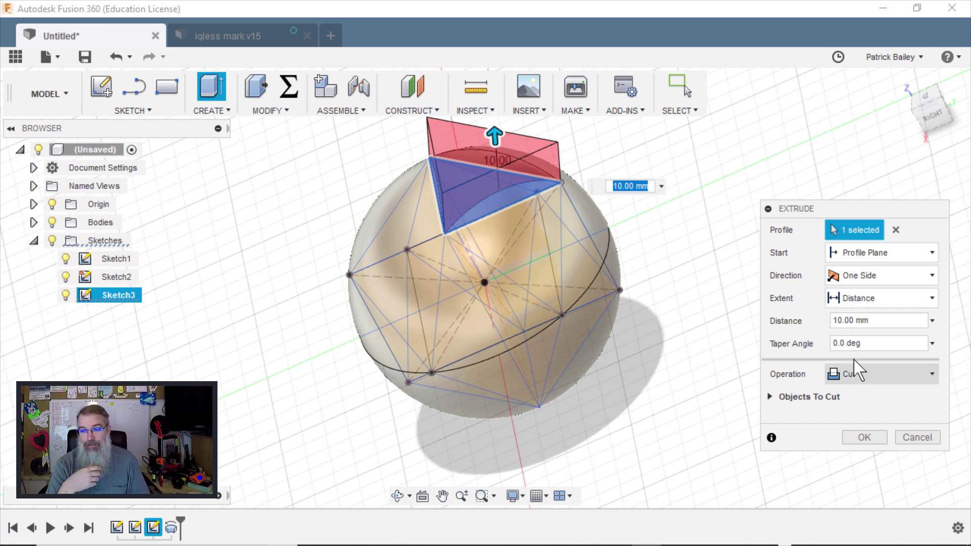
click(864, 438)
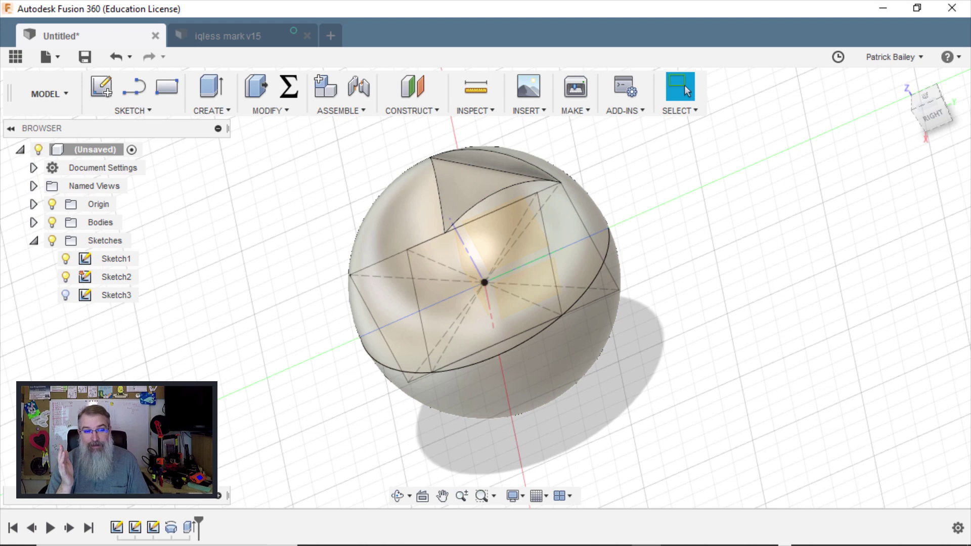
Redisplay Sketch3 and extrude the triangular profile adjoining the first cut outward 20 mm as a cut through the sphere.
click(52, 223)
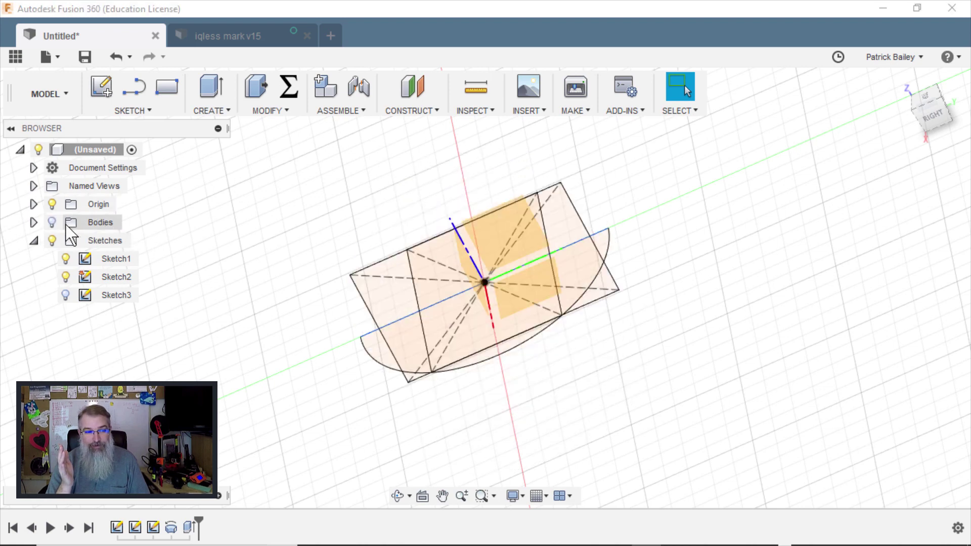
click(65, 295)
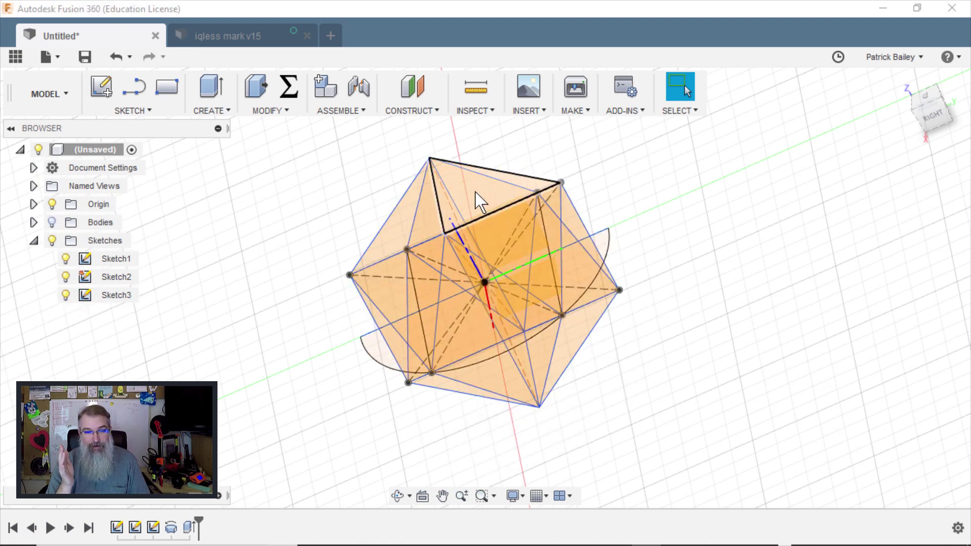
click(928, 104)
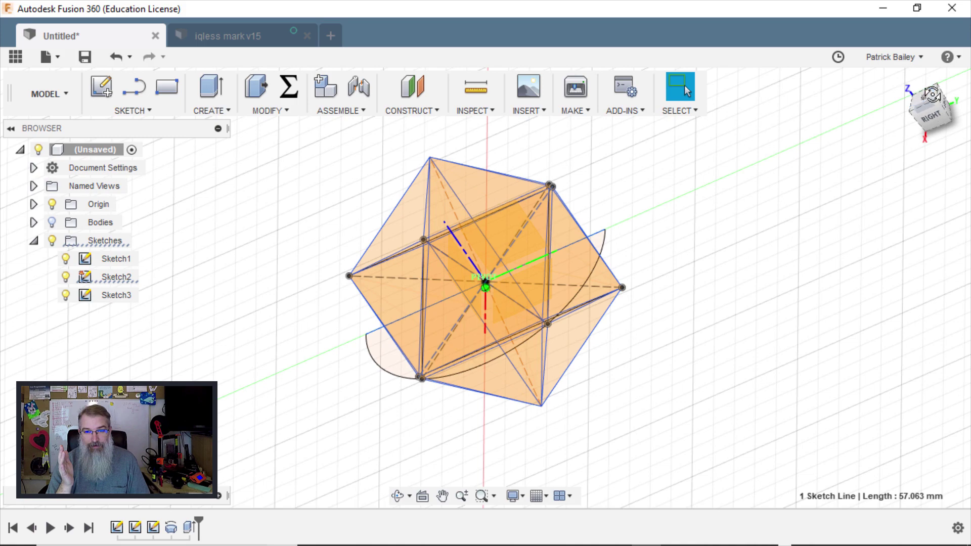
drag(933, 95, 938, 88)
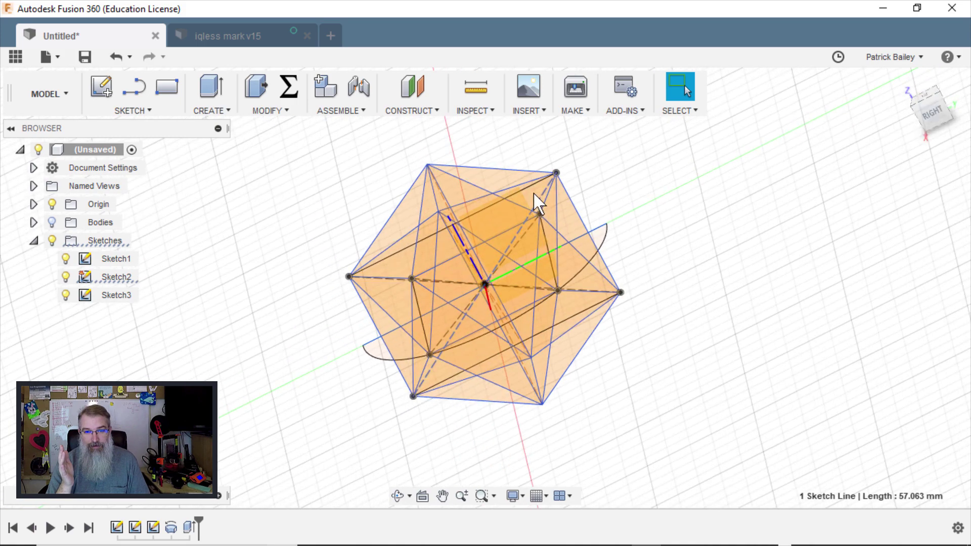
click(467, 210)
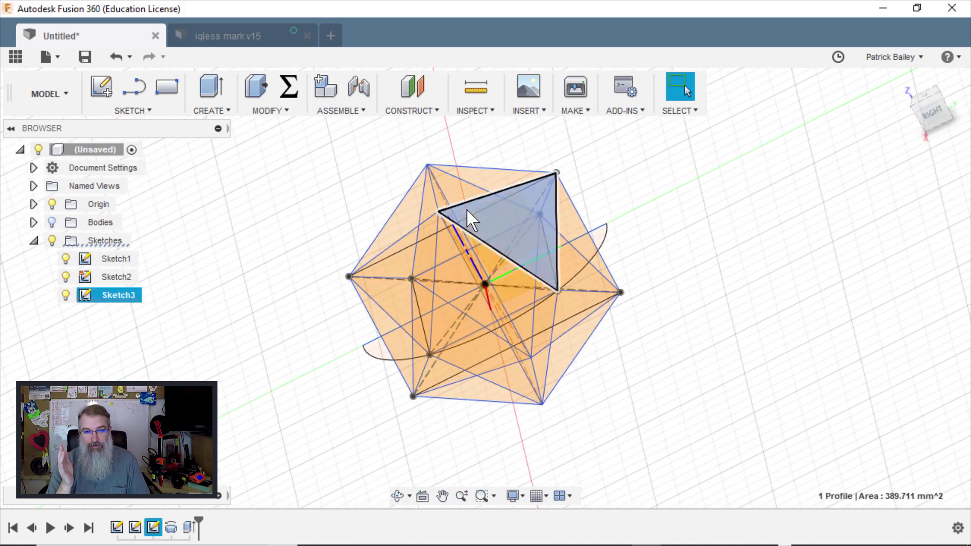
key(e)
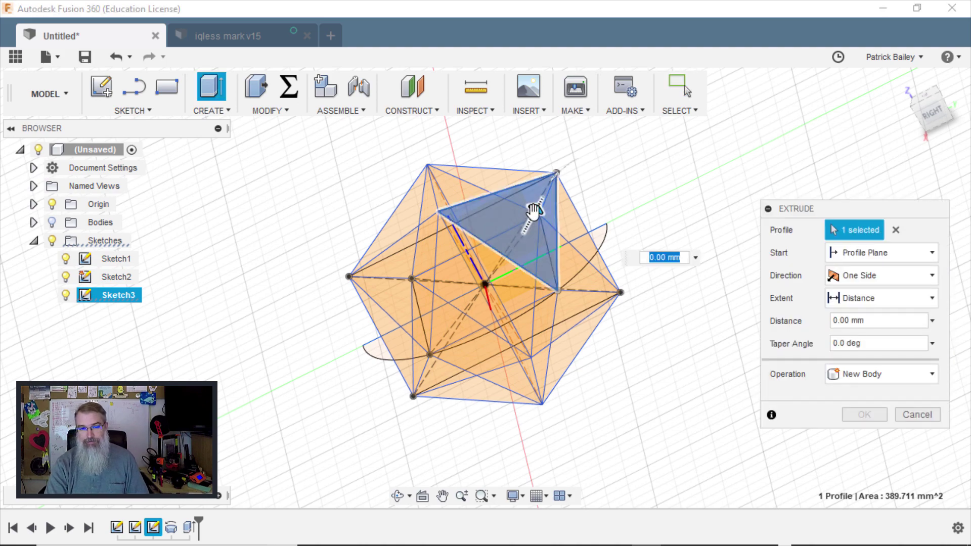
drag(534, 212, 564, 159)
click(52, 223)
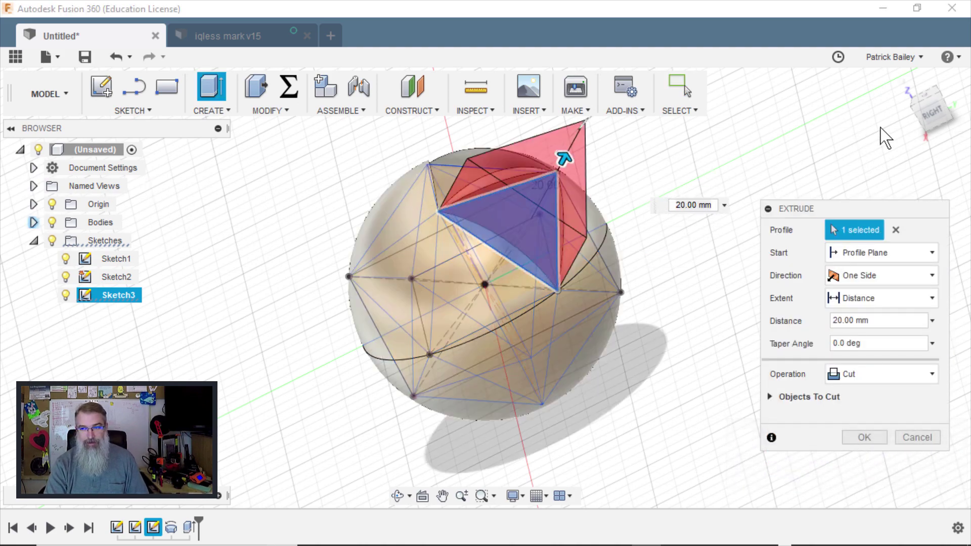
drag(933, 119, 931, 95)
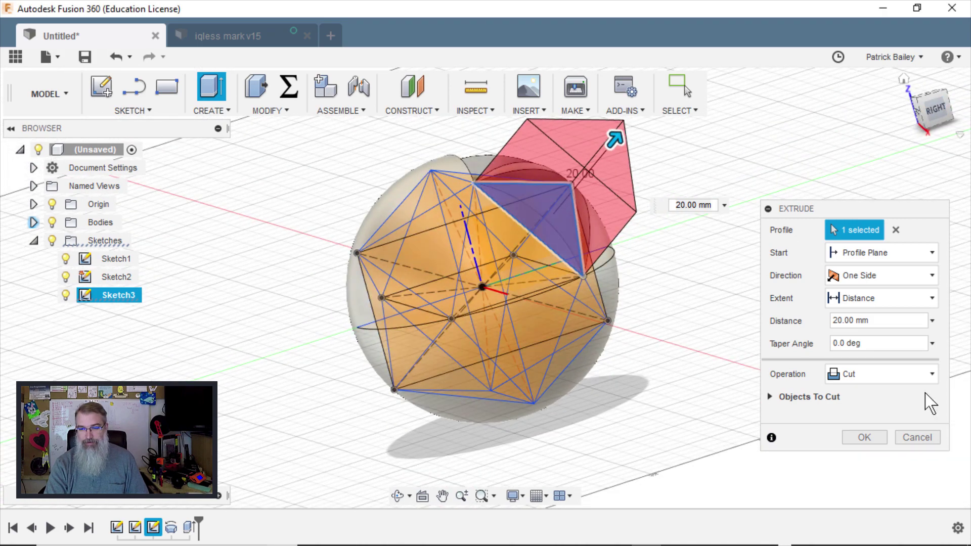
click(865, 437)
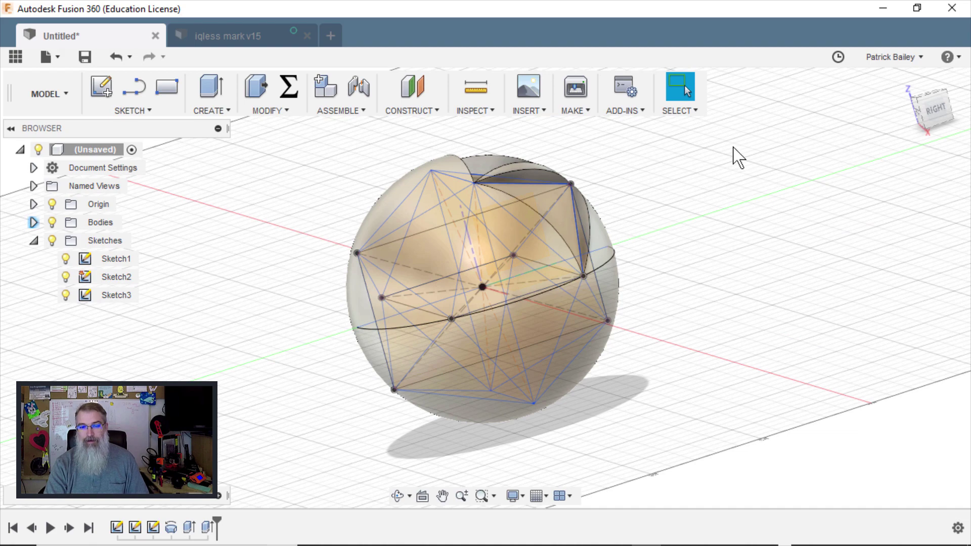
Hide all the sketches and examine the edge where the two triangular cuts in the sphere meet.
scroll(670, 196, up, 3)
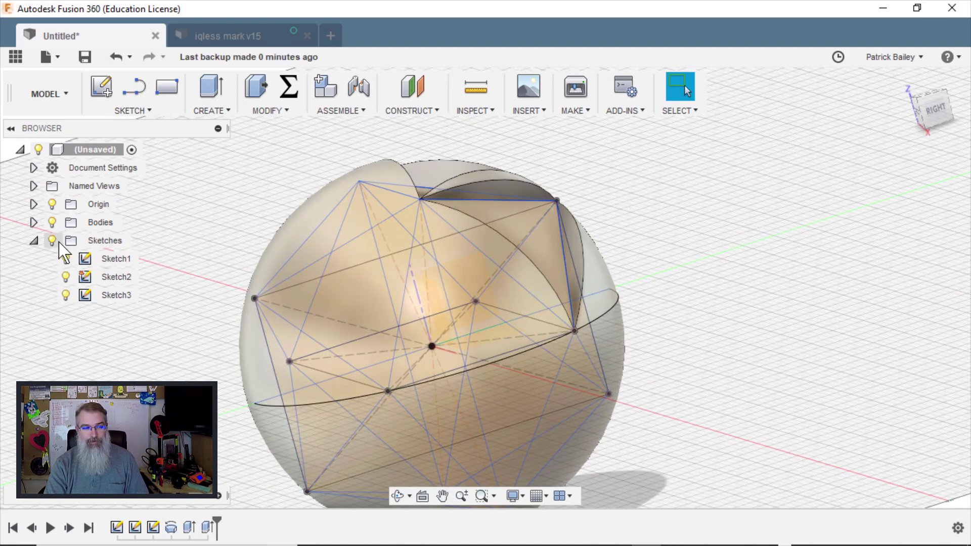
click(53, 241)
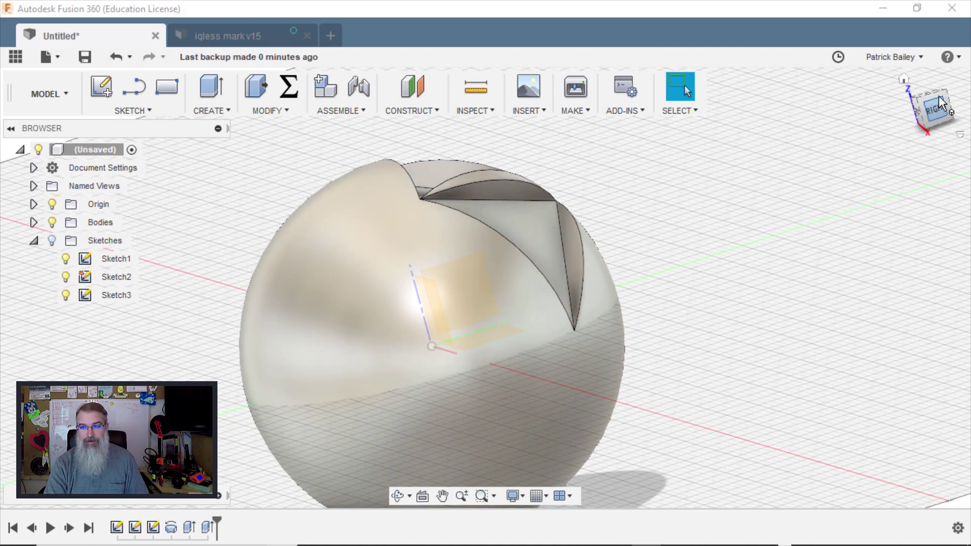
drag(941, 101, 930, 117)
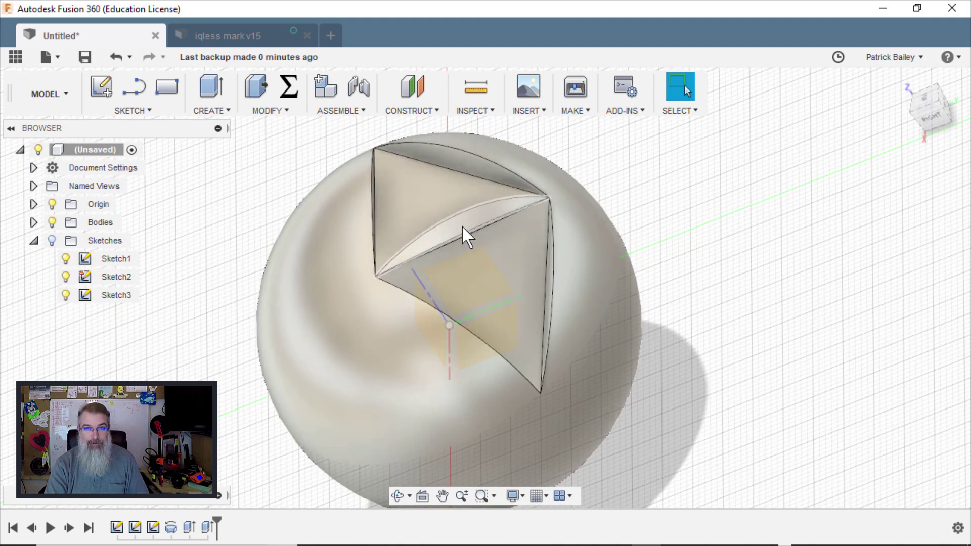
drag(934, 124, 946, 103)
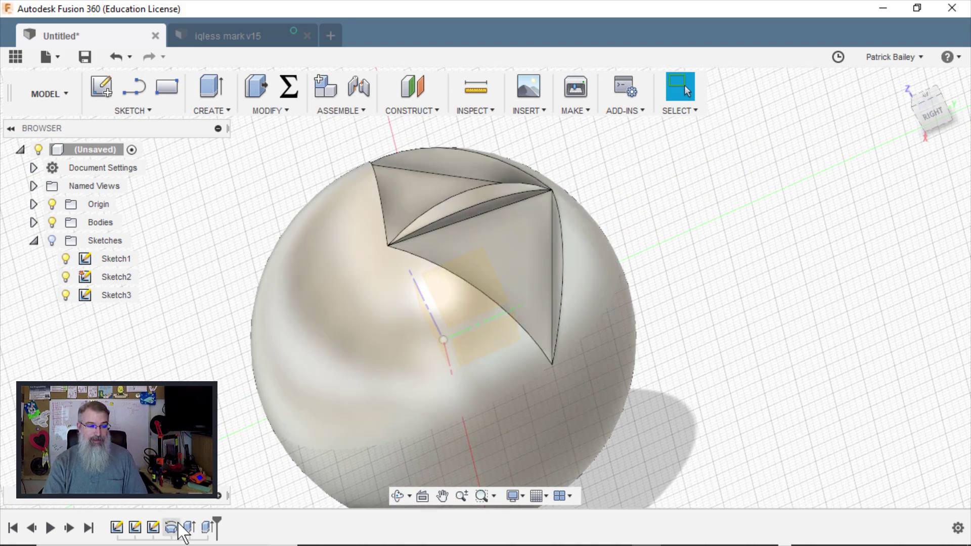
Edit the first triangular cut extrusion in the sphere and set its taper angle to 61 degrees.
right_click(189, 526)
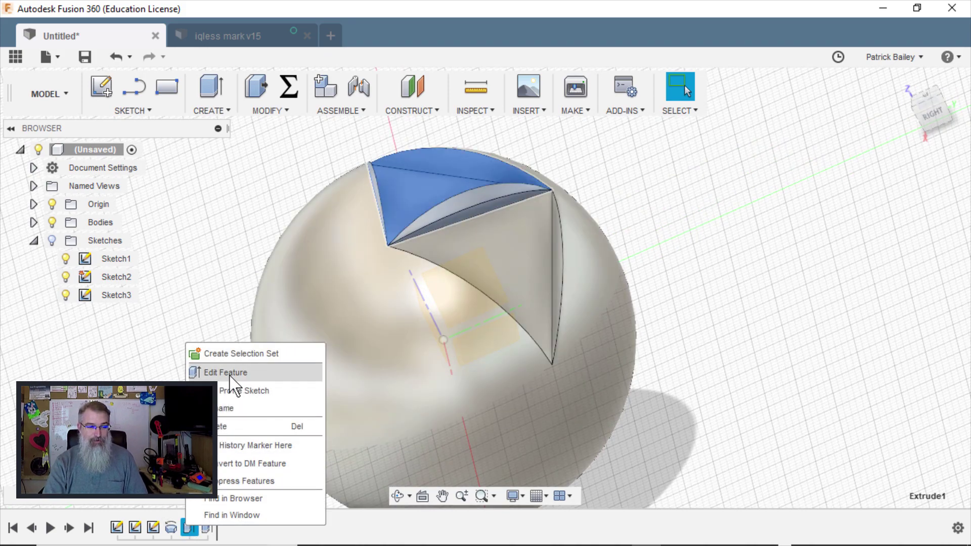
click(207, 373)
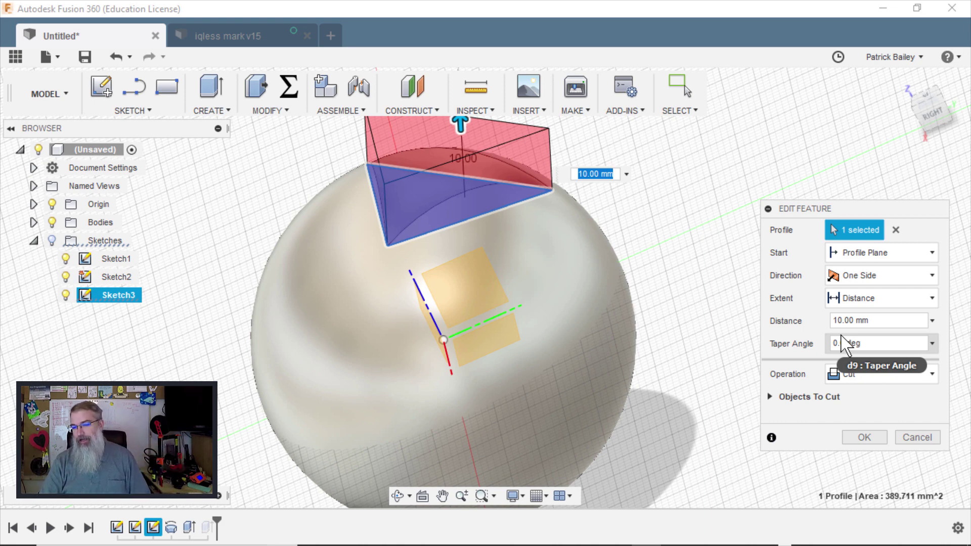
click(842, 344)
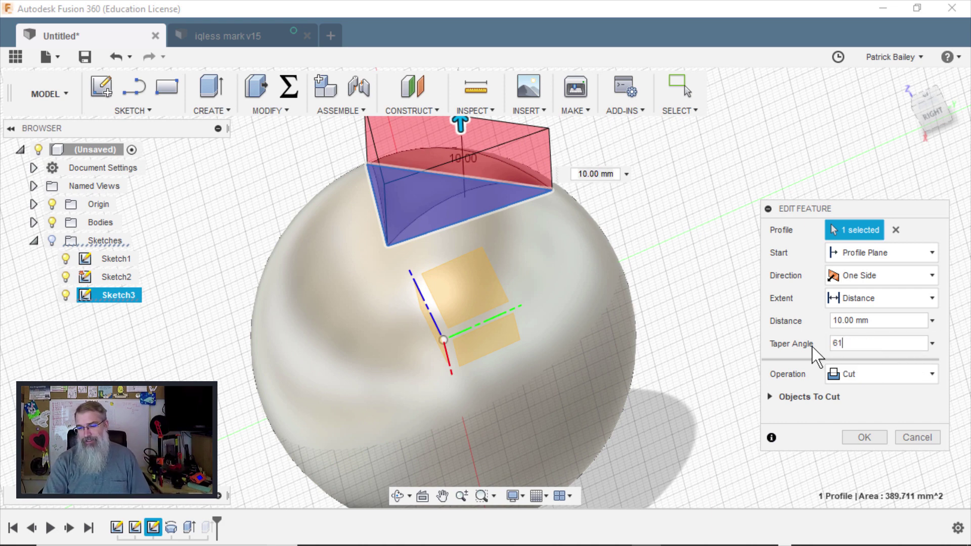
key(Return)
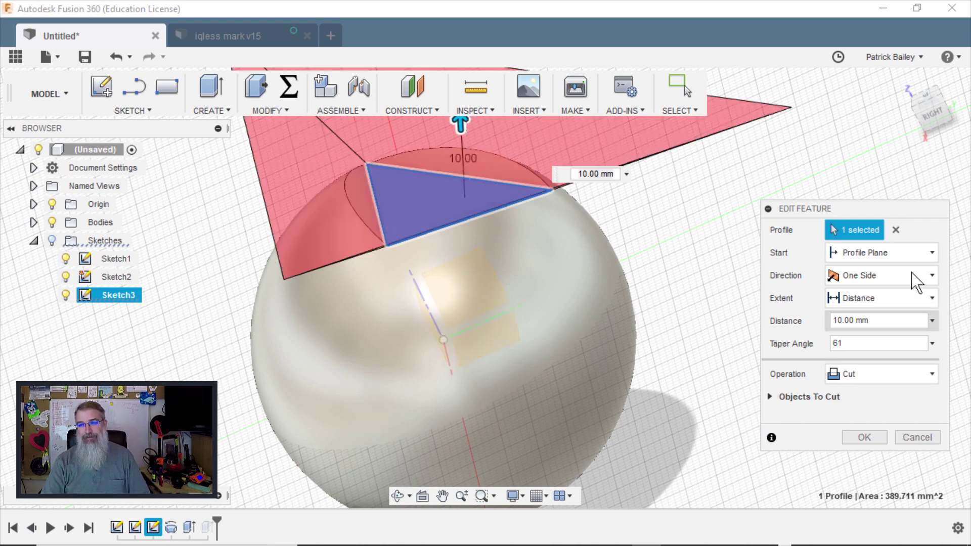
click(927, 124)
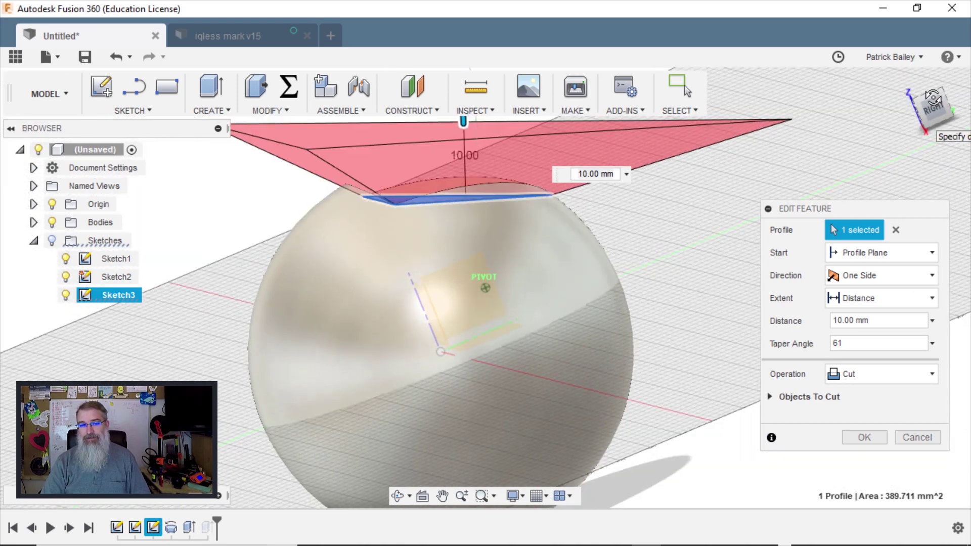
click(864, 438)
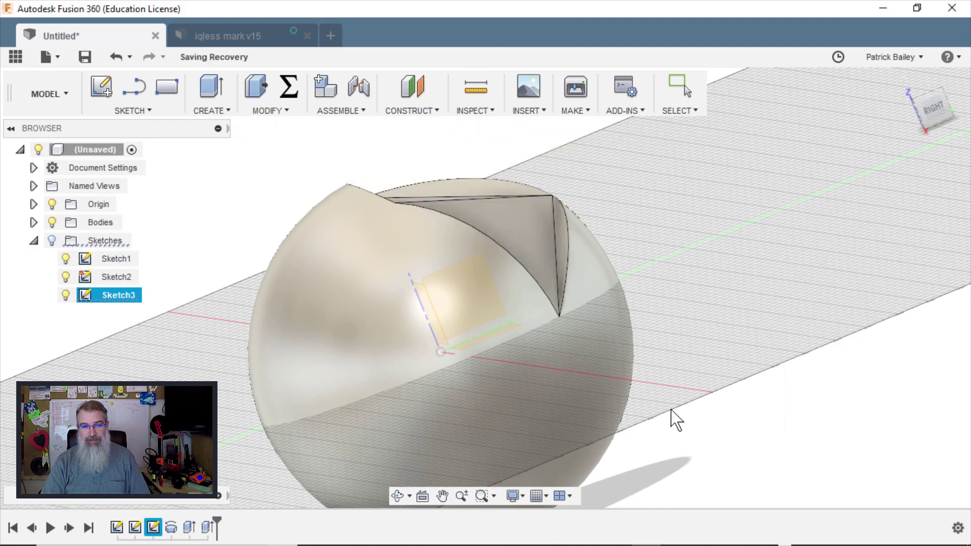
Edit the second triangular cut extrusion, adjoining the first, and give it a taper angle of 61 degrees.
right_click(208, 524)
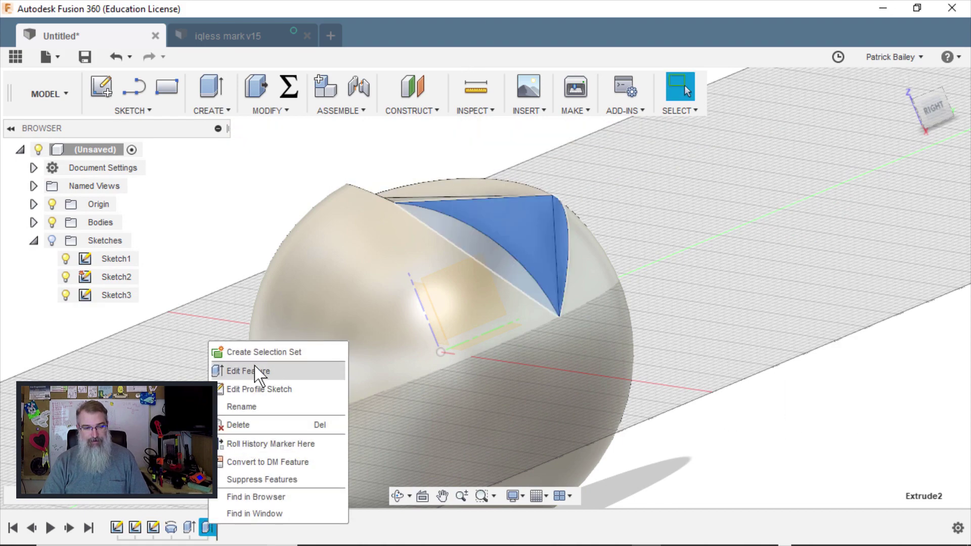
click(256, 371)
click(855, 343)
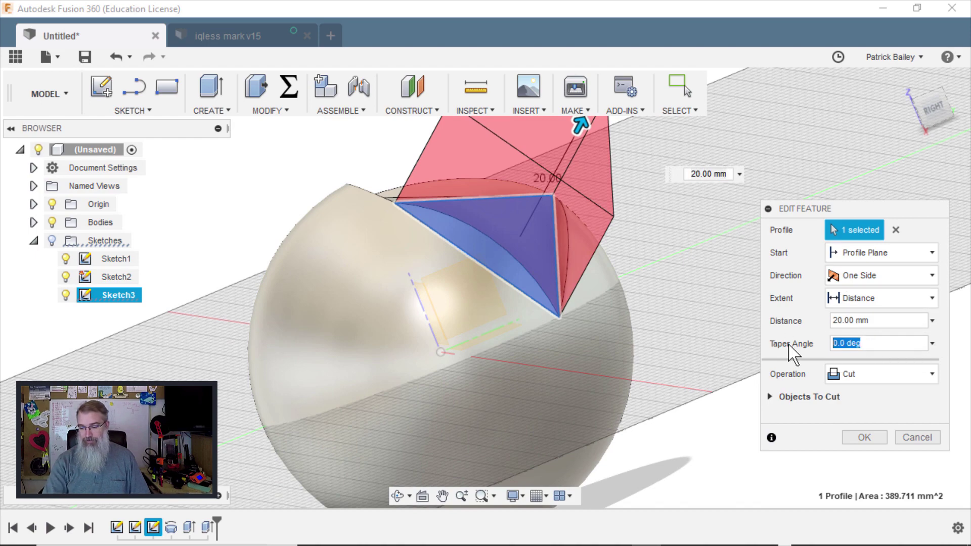
text(61)
click(862, 437)
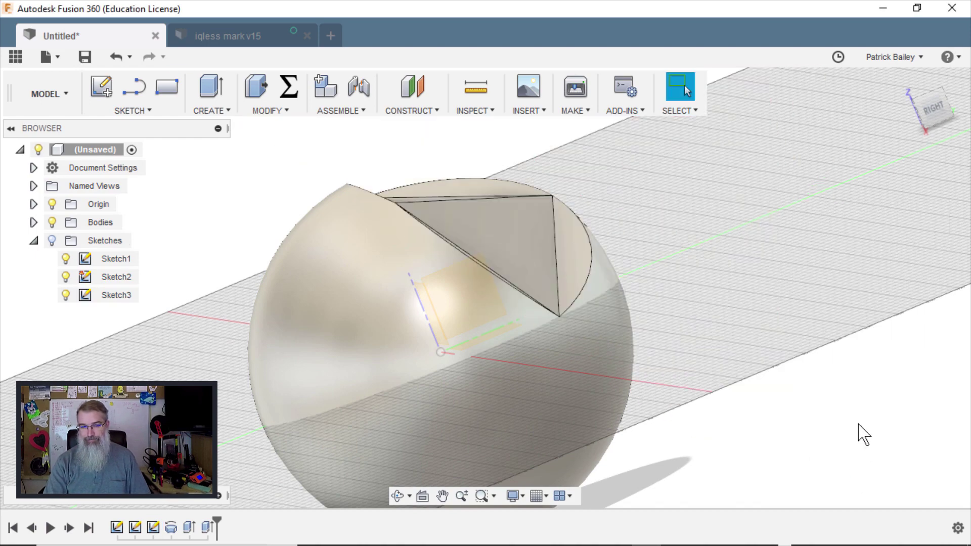
drag(939, 101, 916, 124)
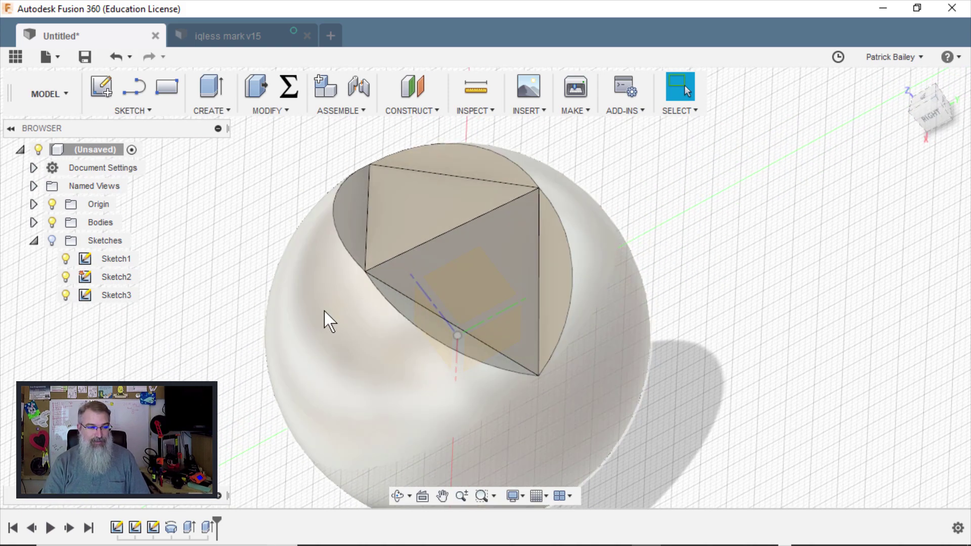
Redisplay the sketches and cut the sphere with the triangular profile adjoining the first face, extruded -12 mm outward with a 61 degree taper.
click(52, 222)
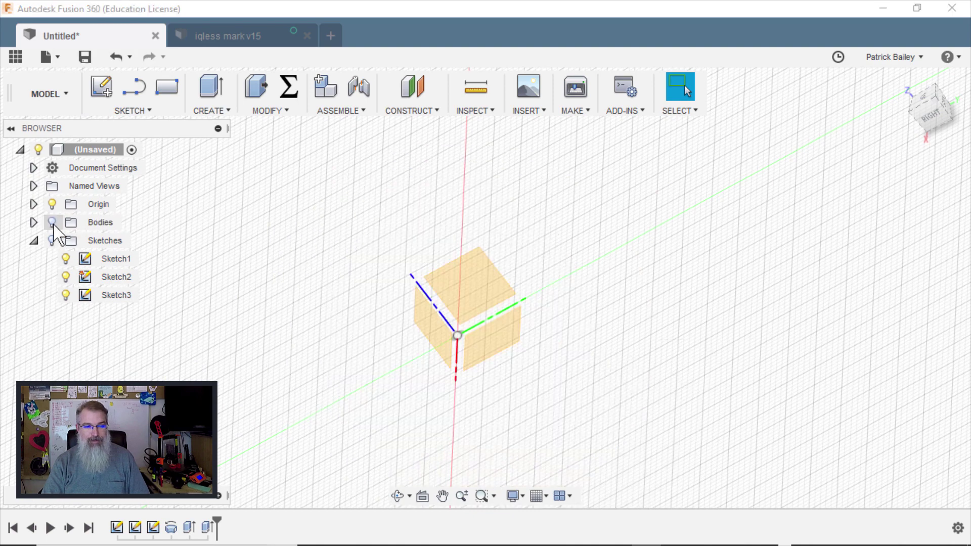
click(52, 241)
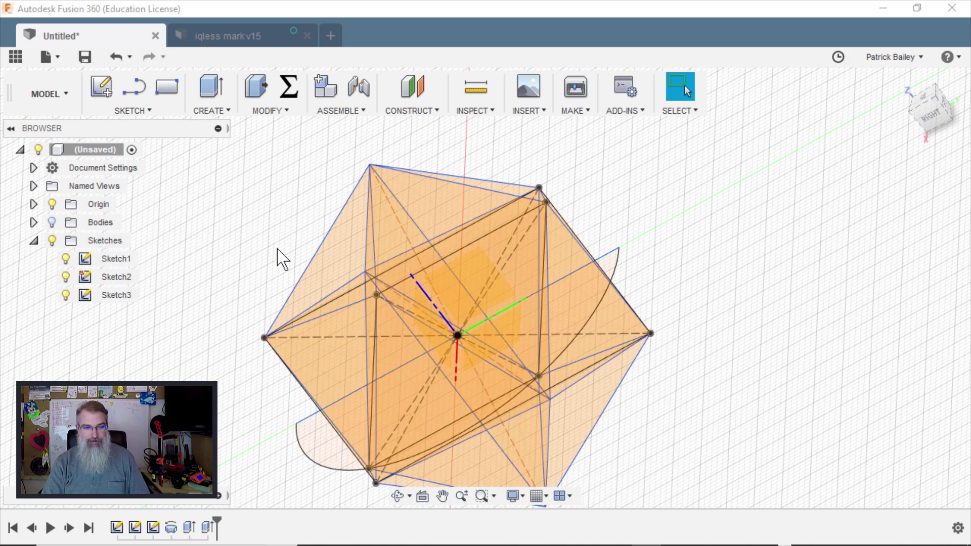
click(349, 262)
key(e)
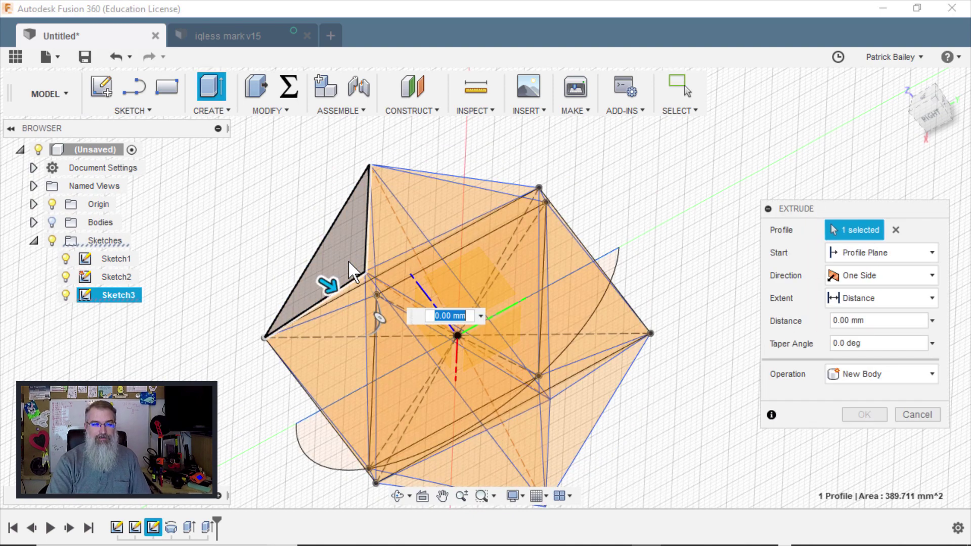
drag(331, 282, 158, 219)
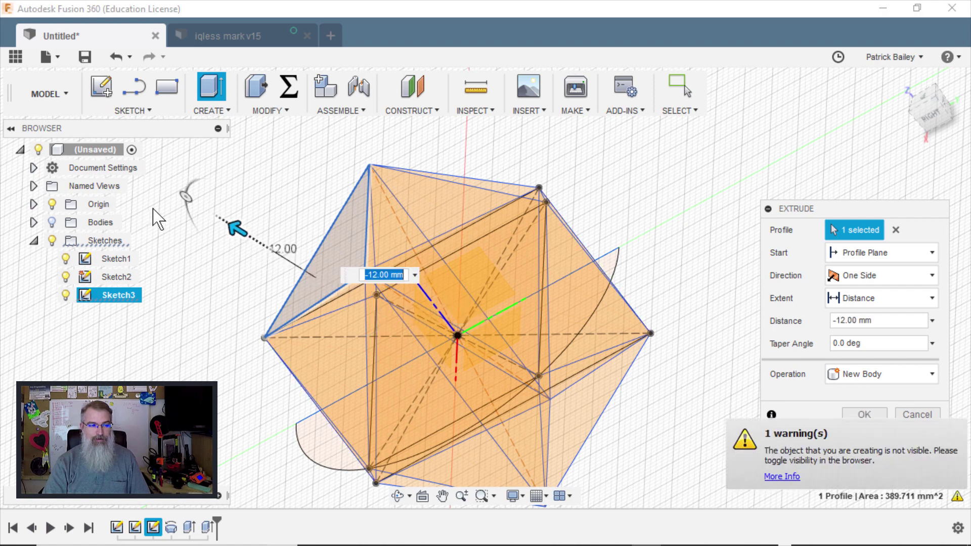
click(52, 222)
click(872, 344)
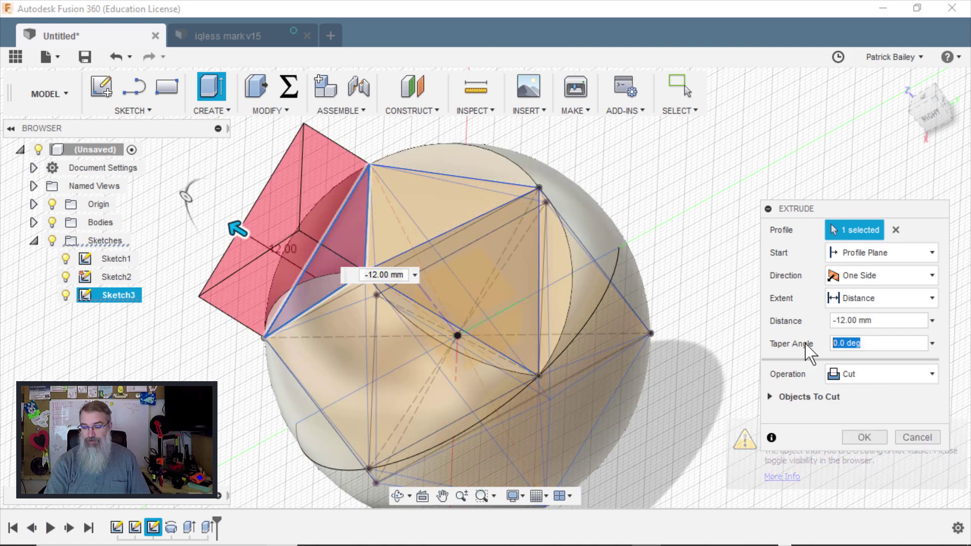
text(61)
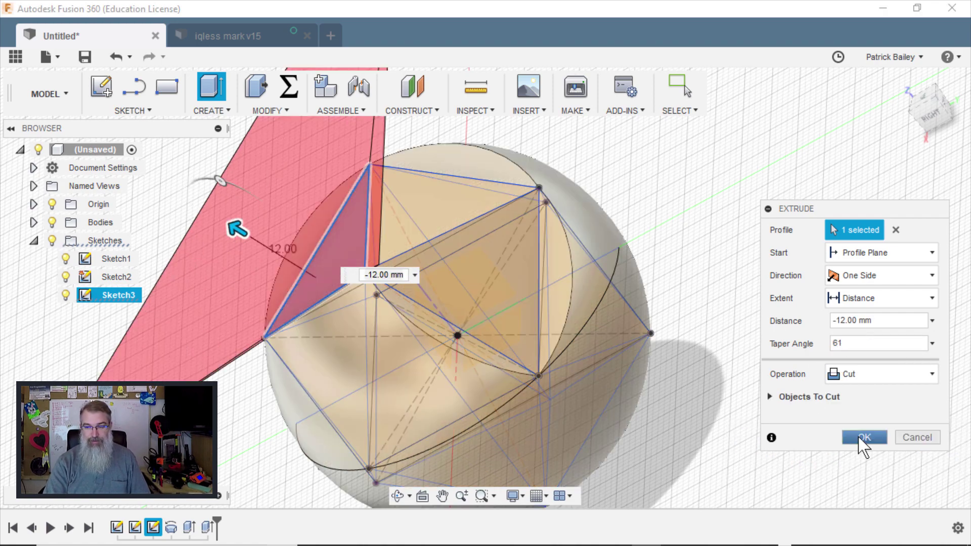
click(863, 438)
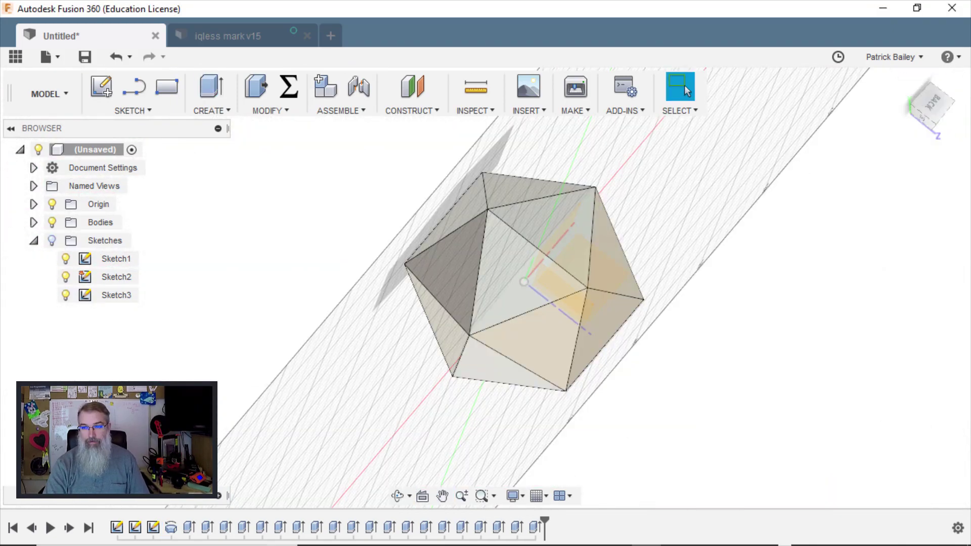
Start a 3D Print export of the finished icosahedron body at High refinement, with sending to the 3D print utility disabled.
click(905, 79)
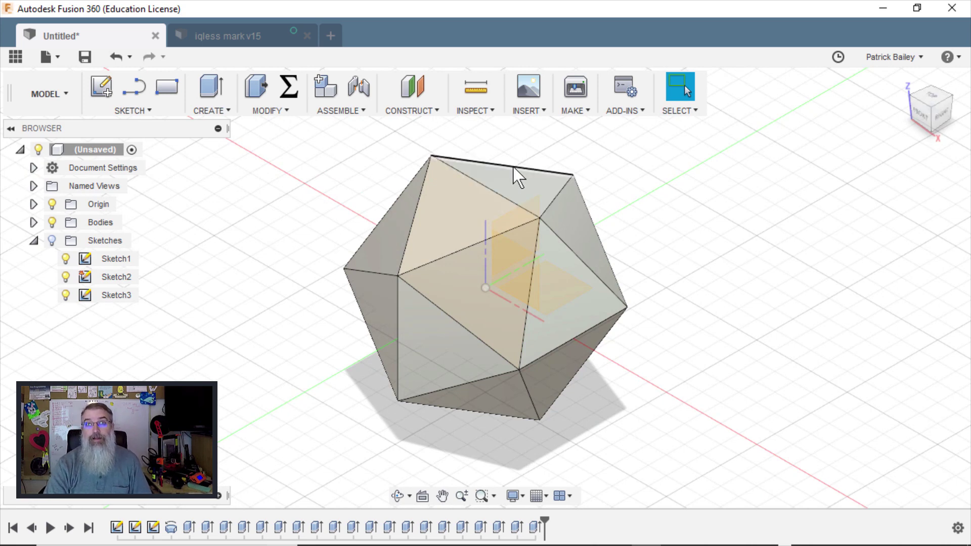
click(570, 111)
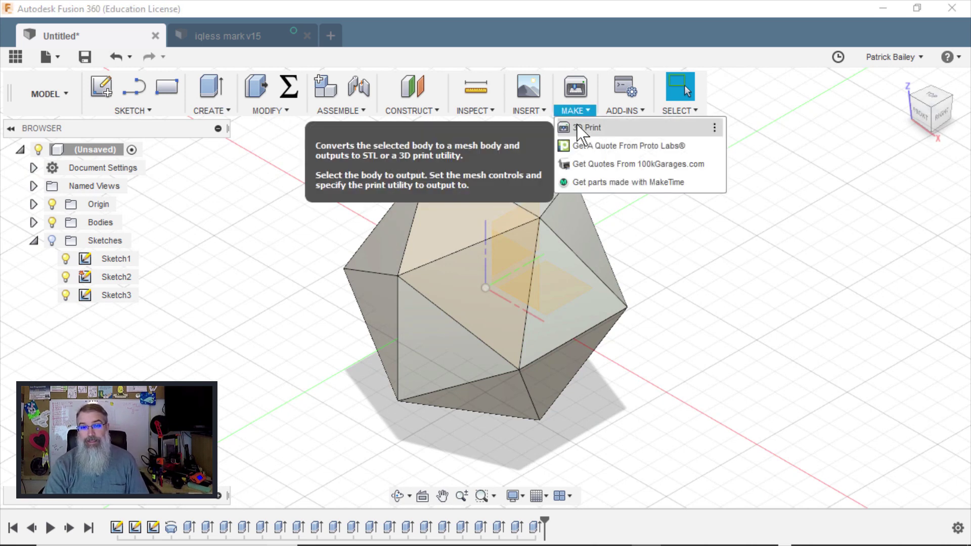
click(578, 127)
click(557, 224)
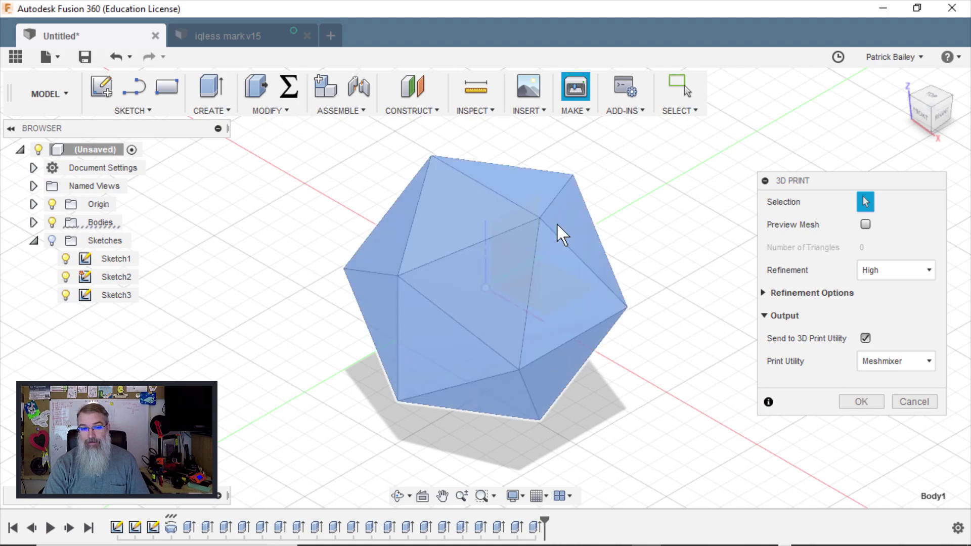
click(866, 338)
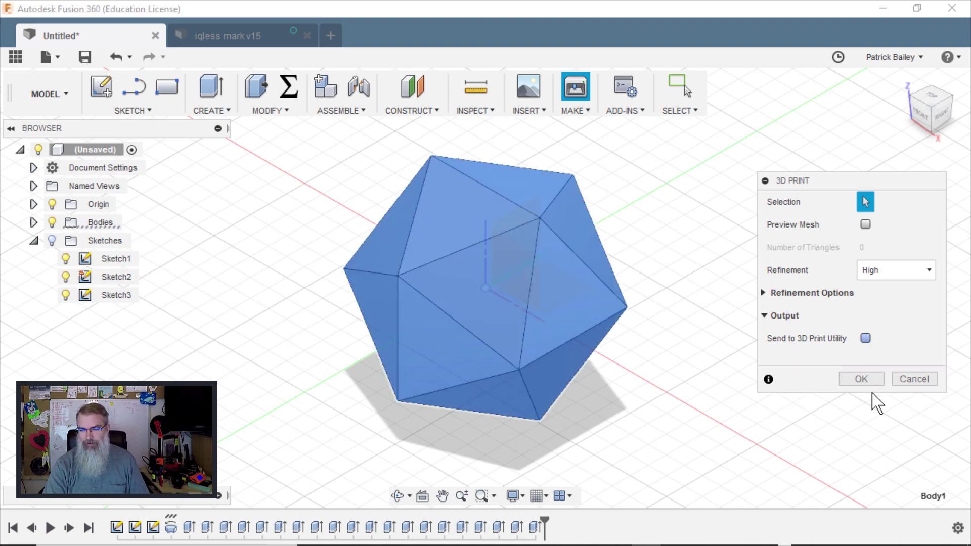
click(868, 380)
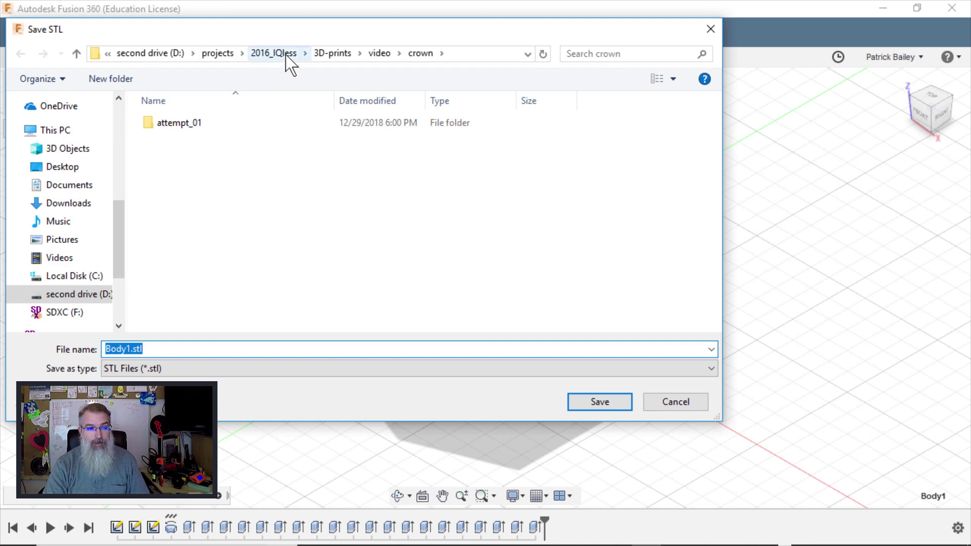
Save the STL as FIRST in the 2018_12_31_Icosahedron folder inside videos_working_on.
scroll(123, 232, up, 10)
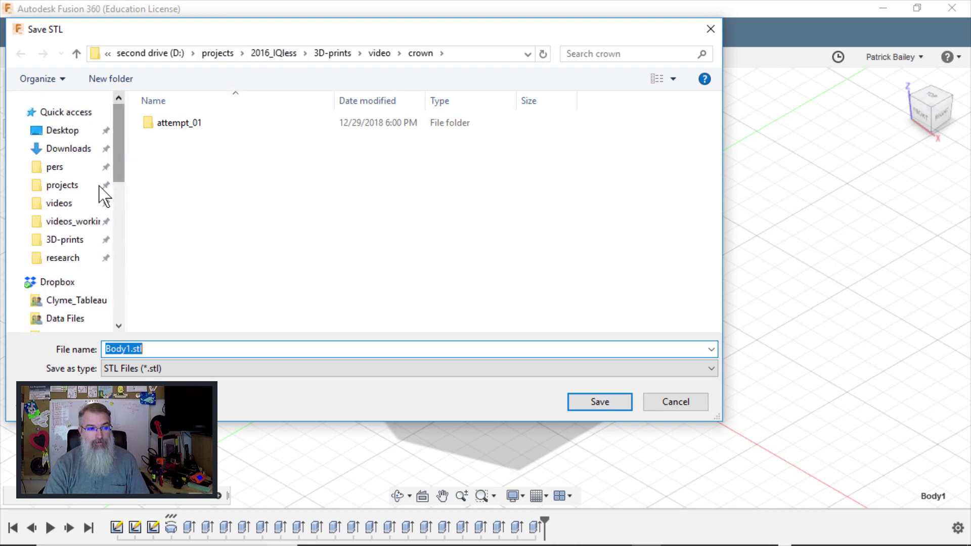
click(87, 232)
scroll(227, 314, down, 3)
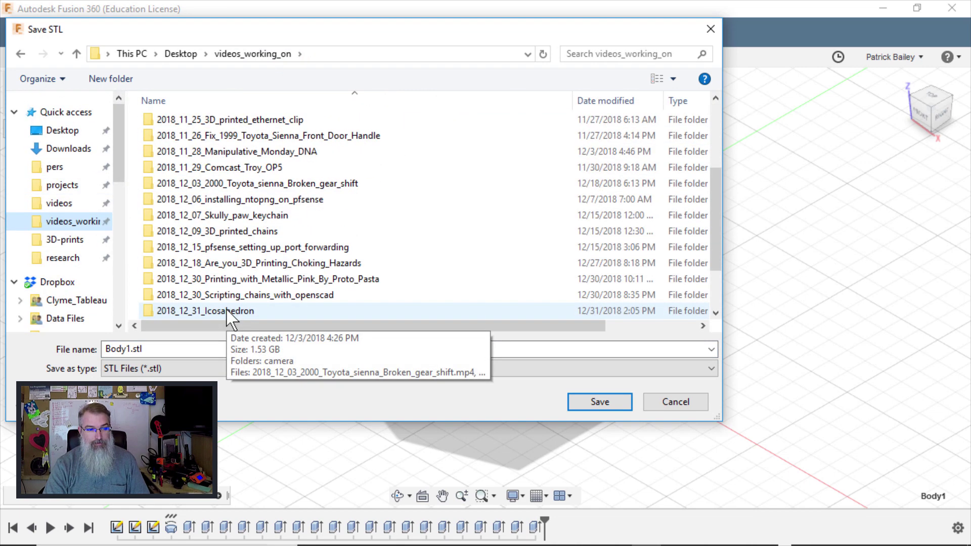
scroll(232, 299, down, 2)
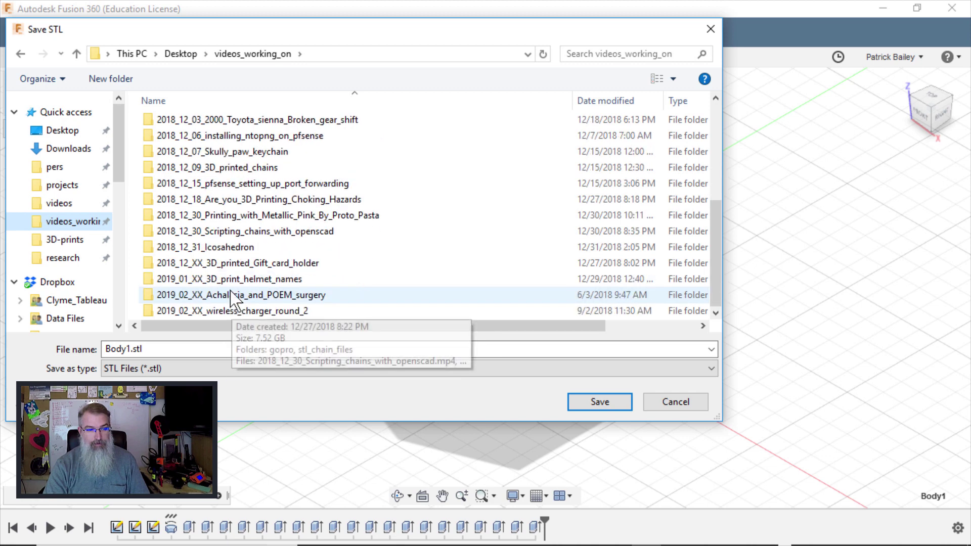
double_click(224, 247)
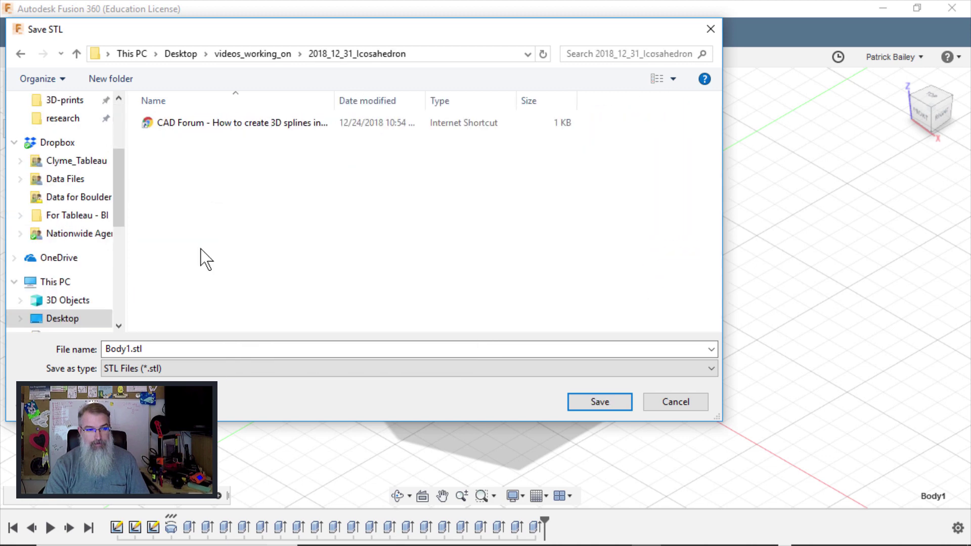
double_click(183, 345)
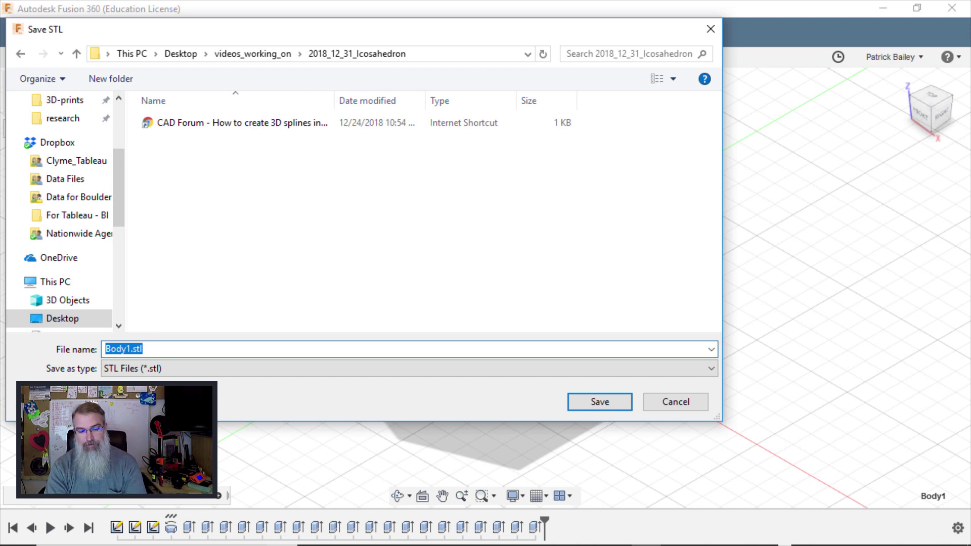
text(FIRST)
key(Return)
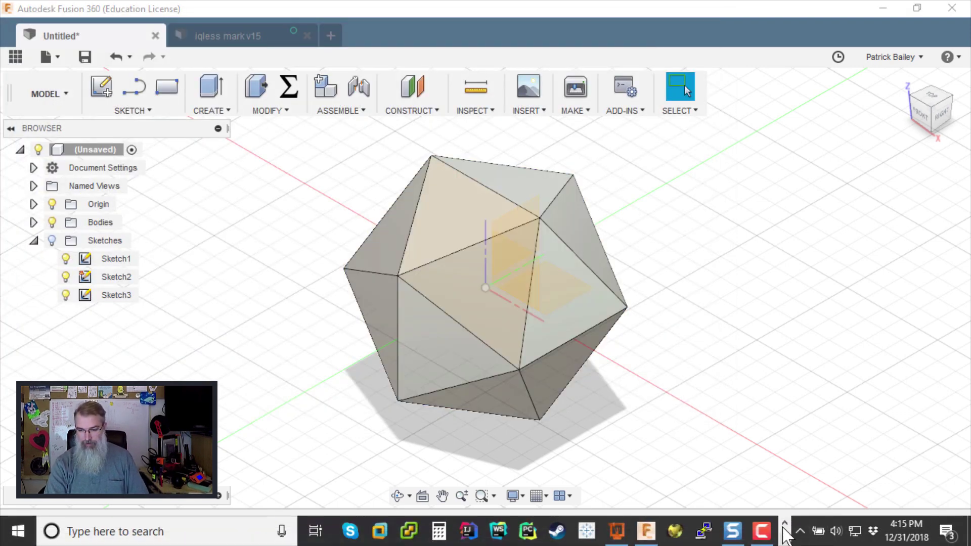
Switch to PrusaControl, leave the G-code preview, delete the old models from the bed and load FIRST.stl.
click(617, 531)
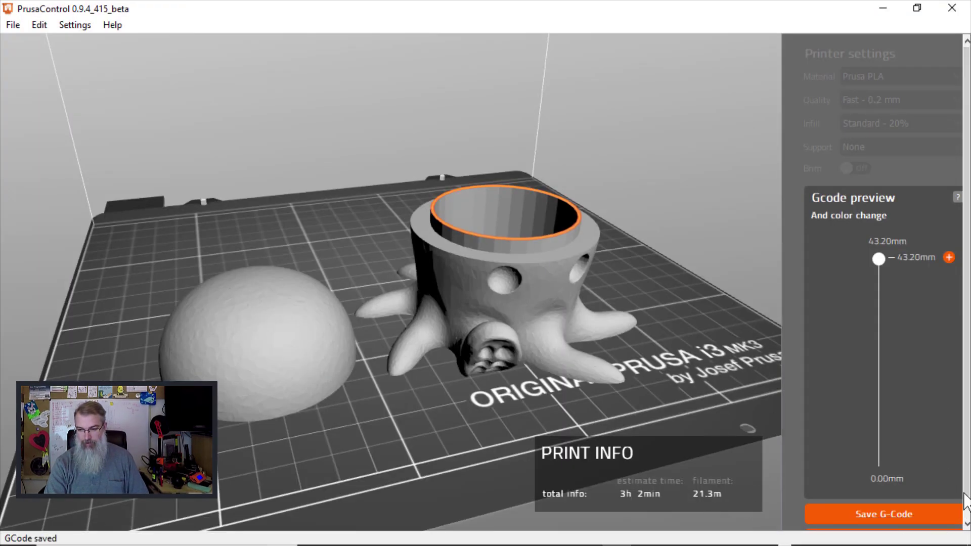
scroll(966, 501, down, 2)
click(883, 516)
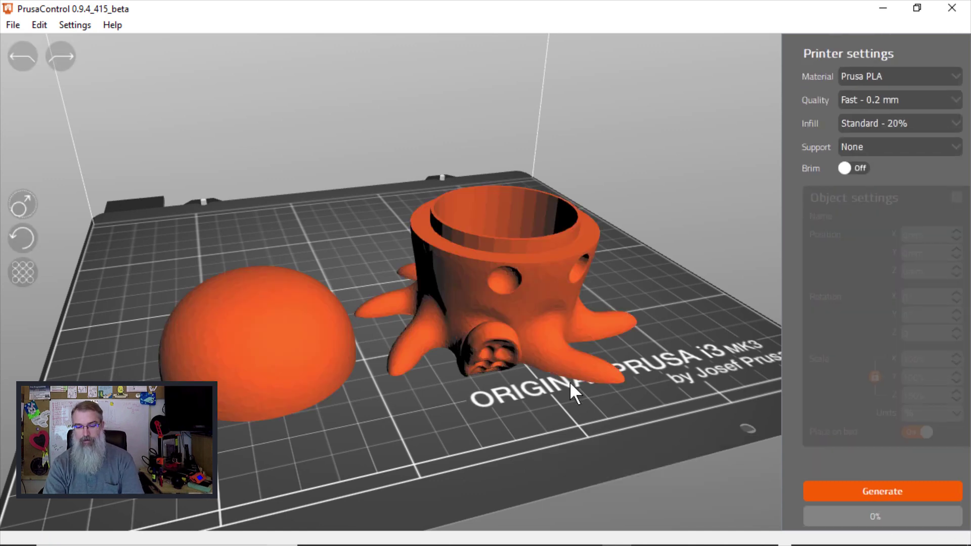
key(Delete)
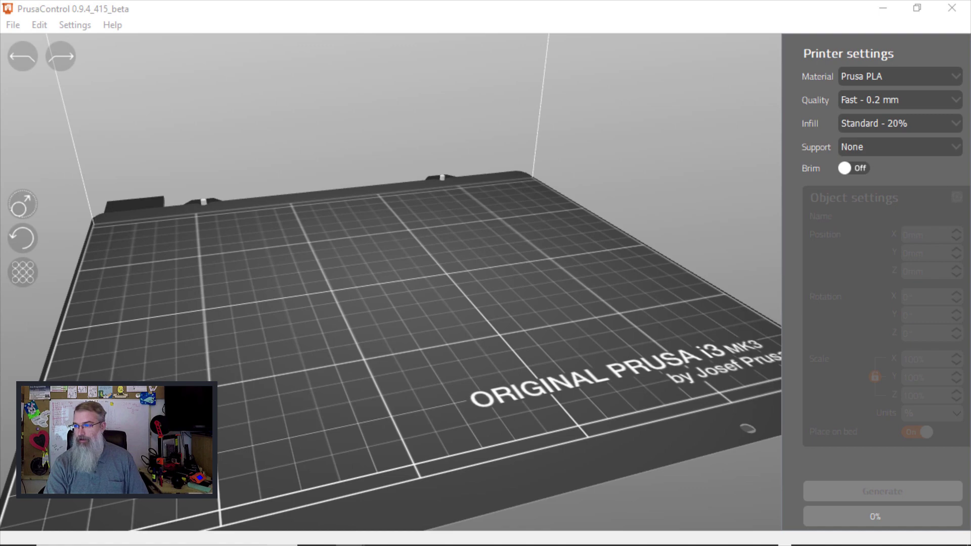
drag(402, 283, 402, 284)
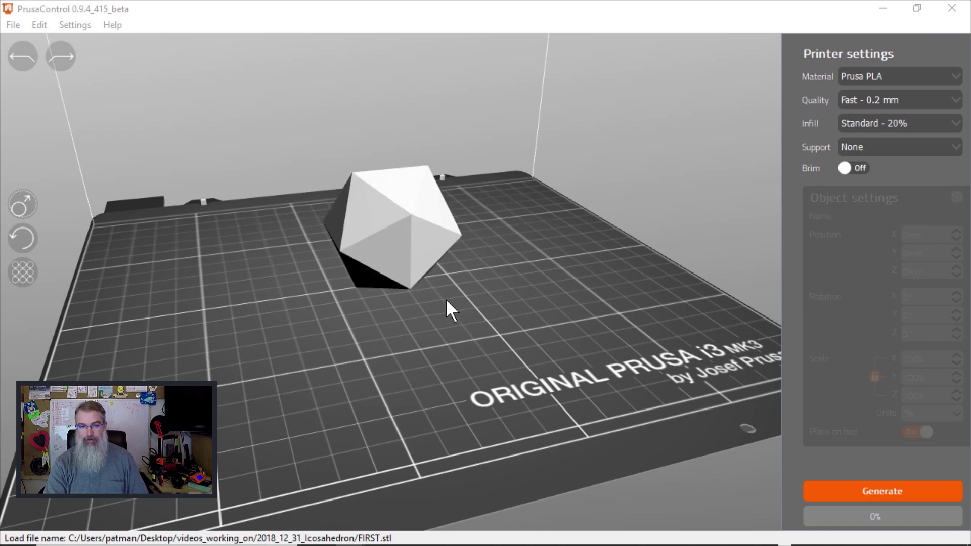
Select the icosahedron and try rotating it 21 degrees about Z and about Y, resetting each rotation to 0.
right_drag(445, 299, 341, 286)
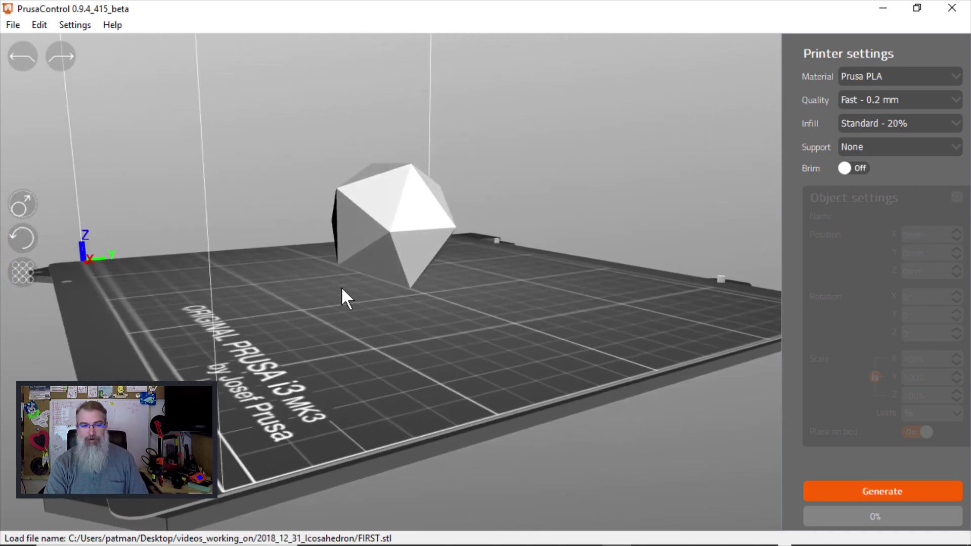
scroll(429, 332, up, 5)
right_drag(569, 384, 523, 379)
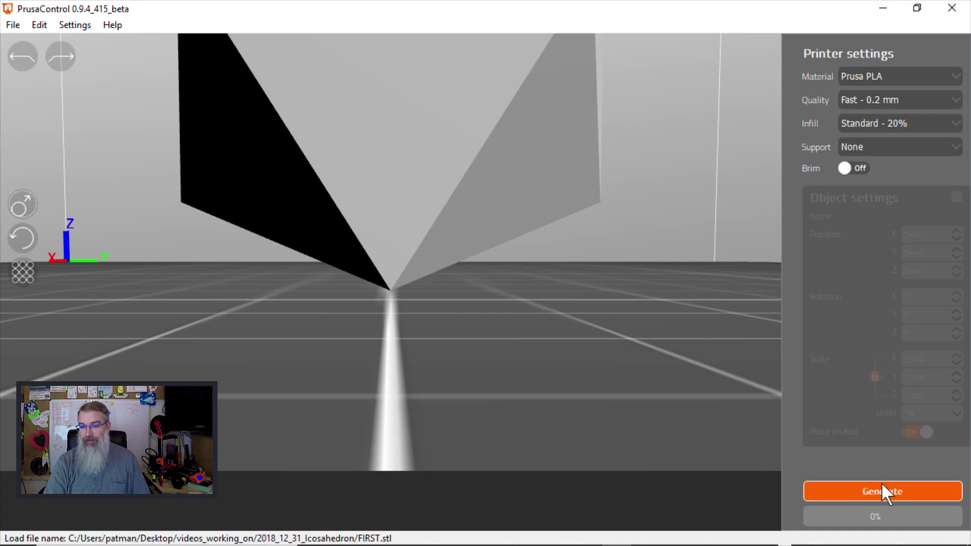
click(496, 147)
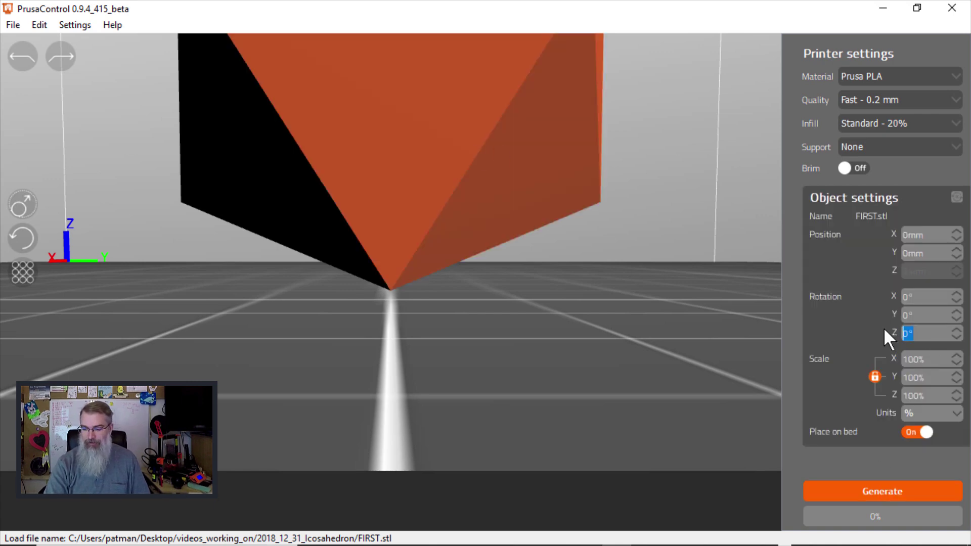
text(21)
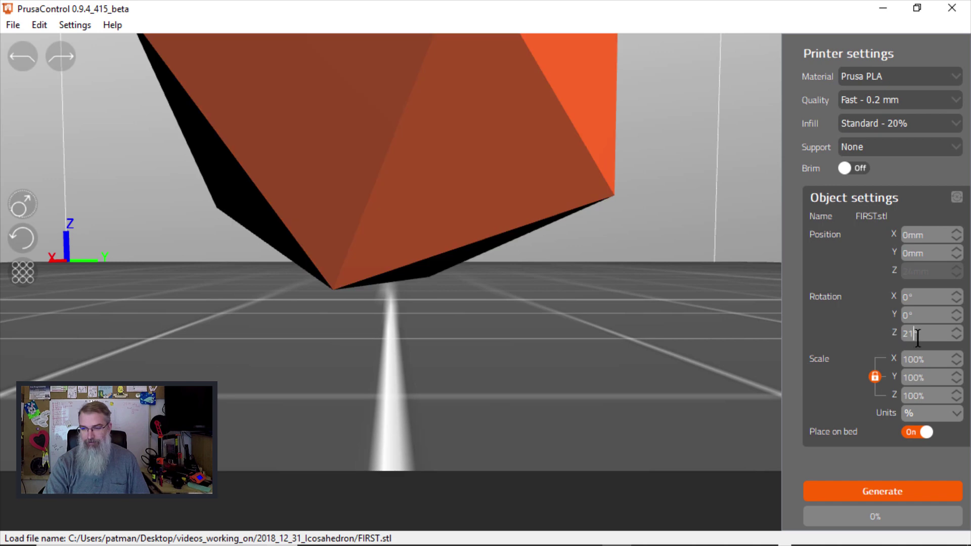
key(Return)
text(0)
text(21)
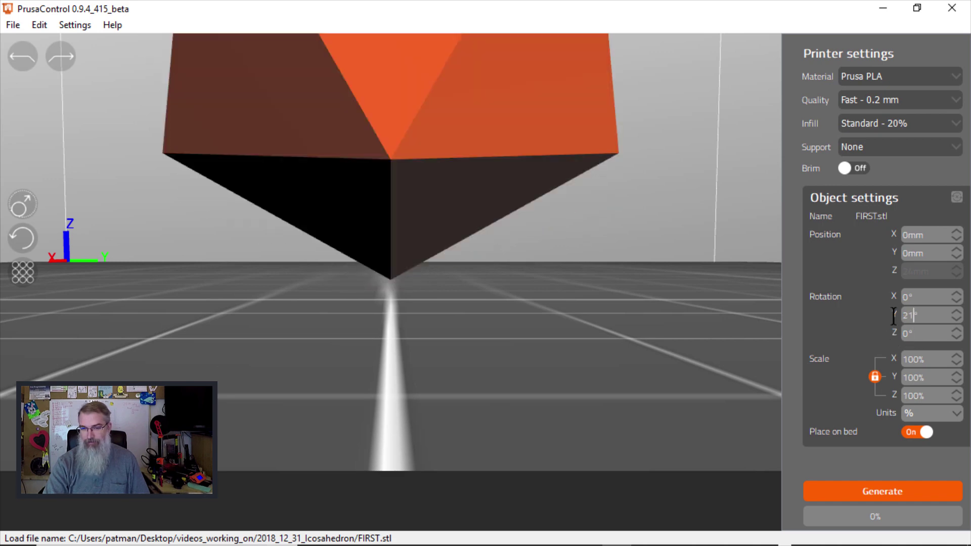
text(0)
Set the icosahedron's X rotation to 21 degrees so that a face lies toward the print bed.
click(891, 297)
text(12)
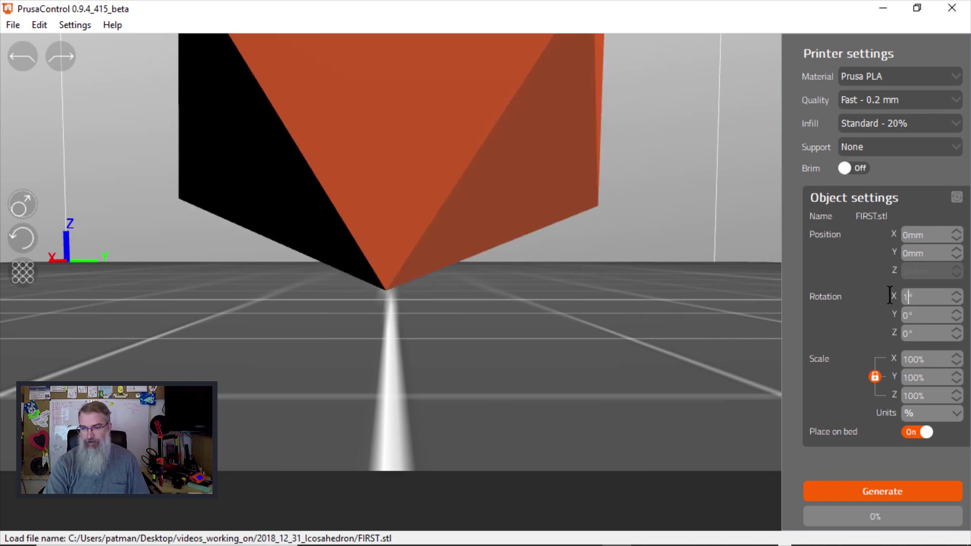
key(BackSpace)
key(BackSpace)
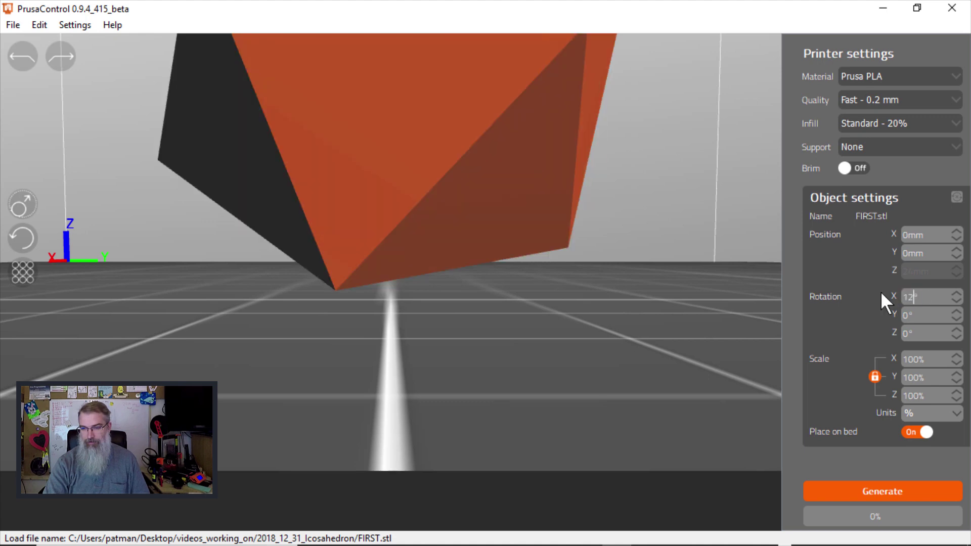
text(21)
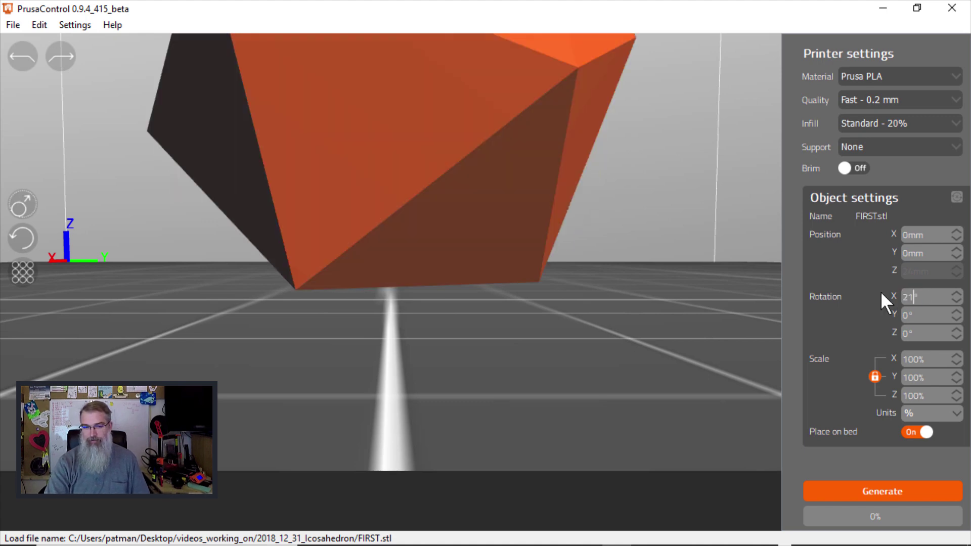
right_drag(617, 297, 618, 341)
scroll(619, 343, down, 5)
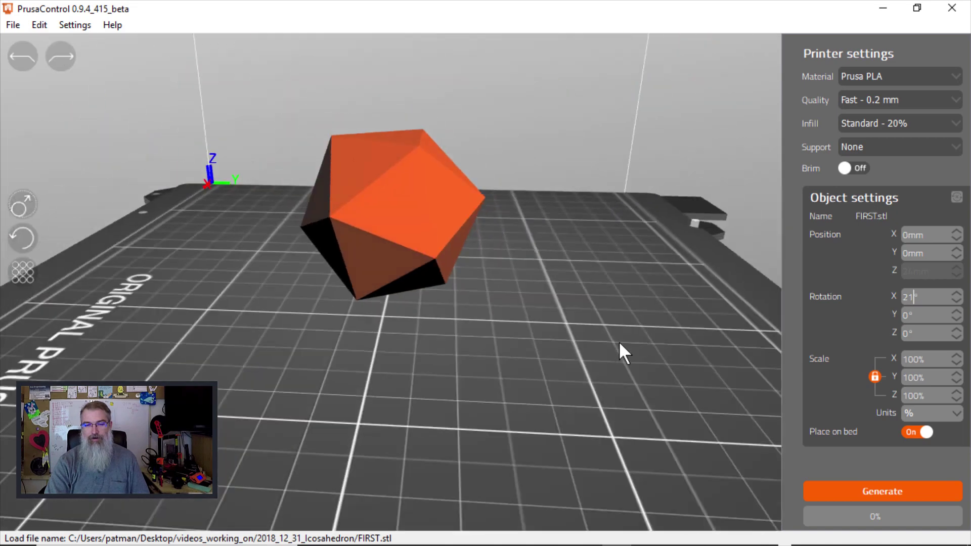
Switch to Fusion 360 and examine the icosahedron's lower vertex and adjoining faces in front and right views.
click(881, 9)
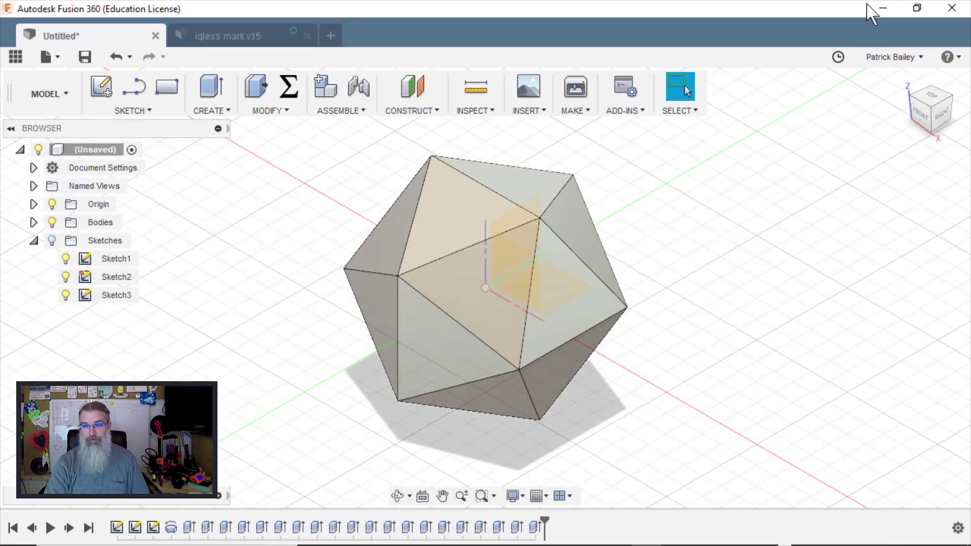
click(921, 119)
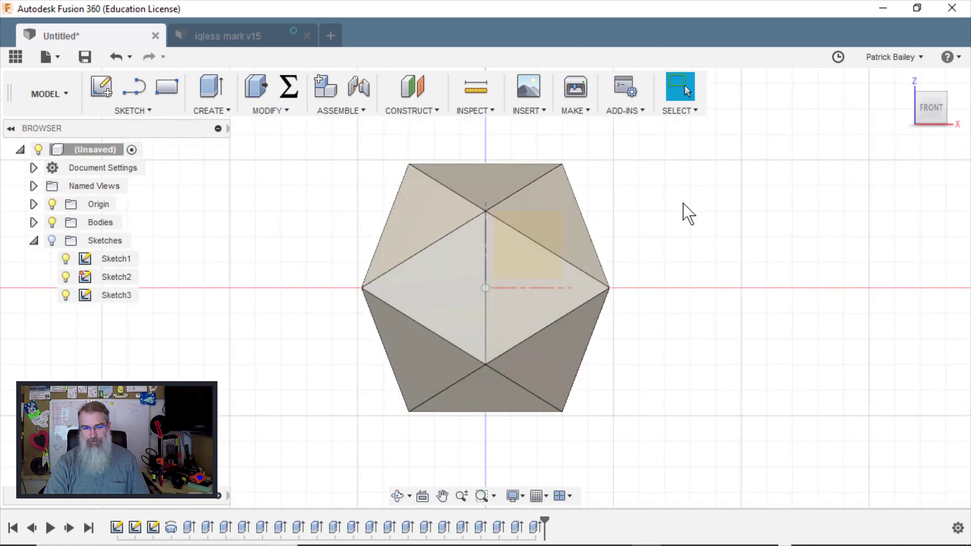
click(944, 110)
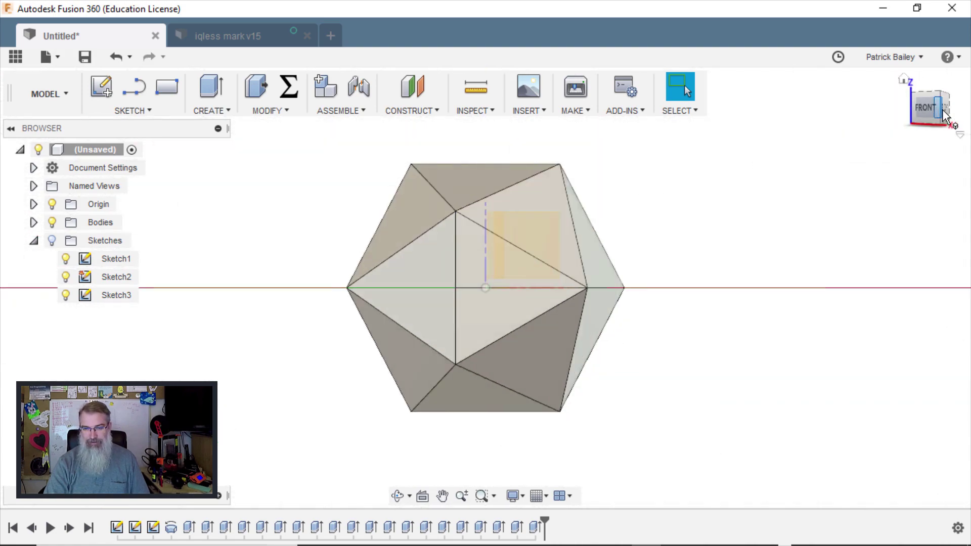
scroll(685, 330, down, 3)
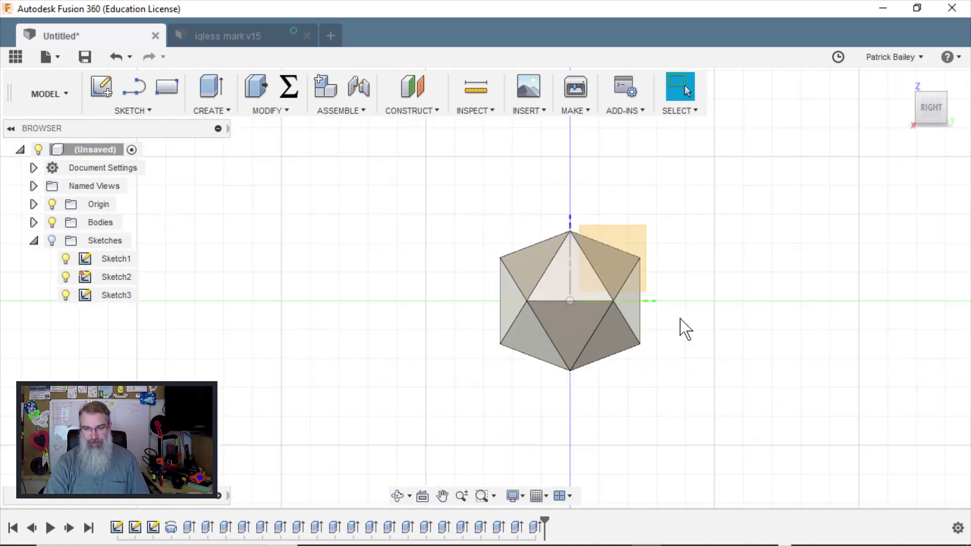
scroll(639, 347, up, 5)
middle_drag(640, 347, 696, 234)
scroll(699, 236, up, 3)
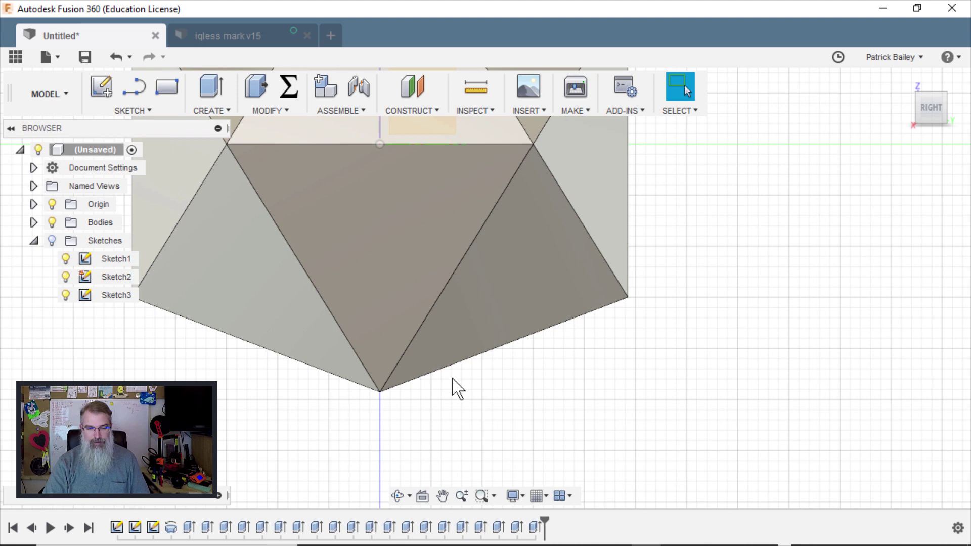
scroll(454, 390, down, 3)
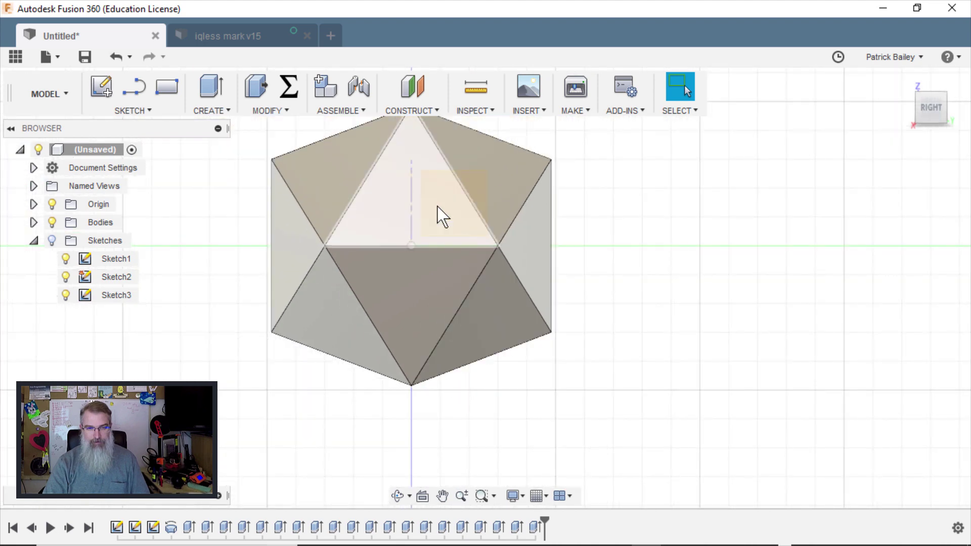
click(76, 261)
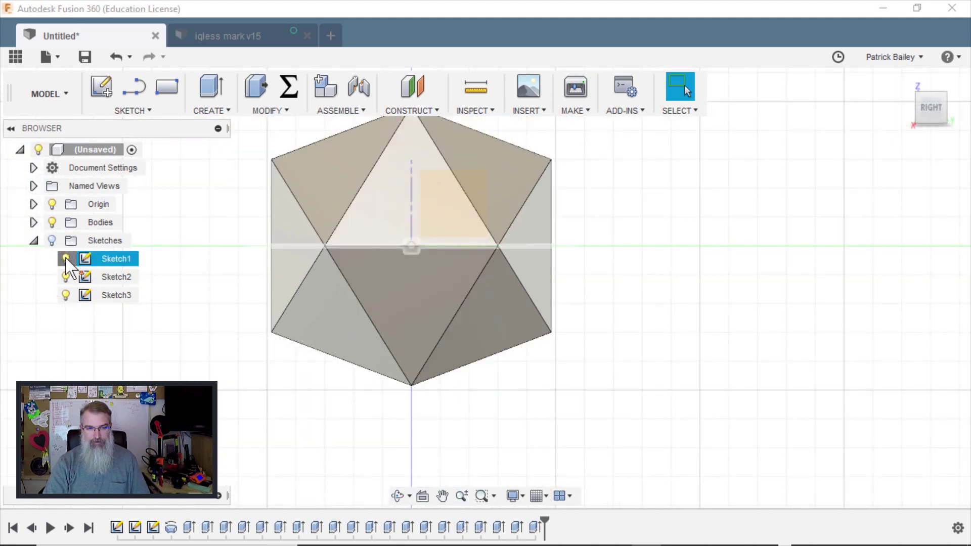
click(66, 259)
click(66, 277)
click(65, 293)
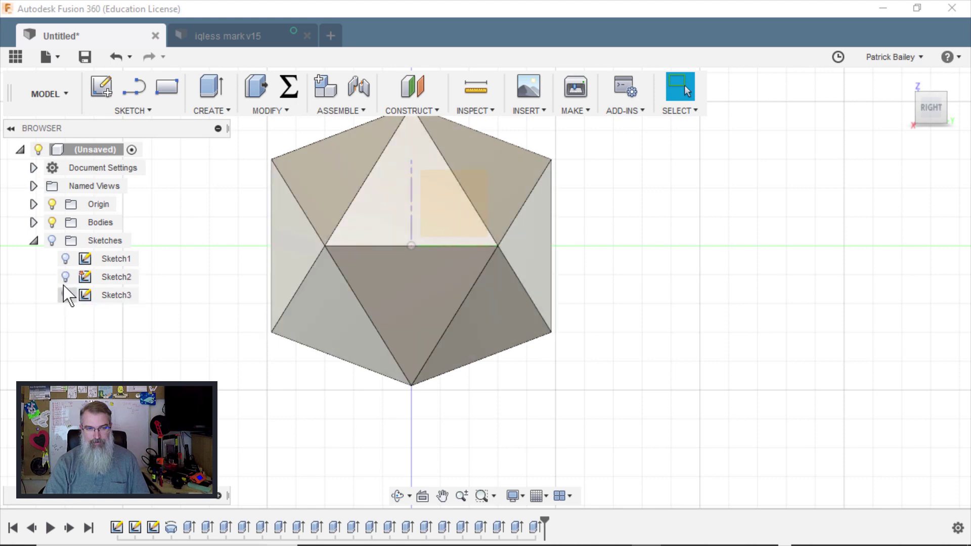
click(66, 259)
click(66, 277)
click(66, 295)
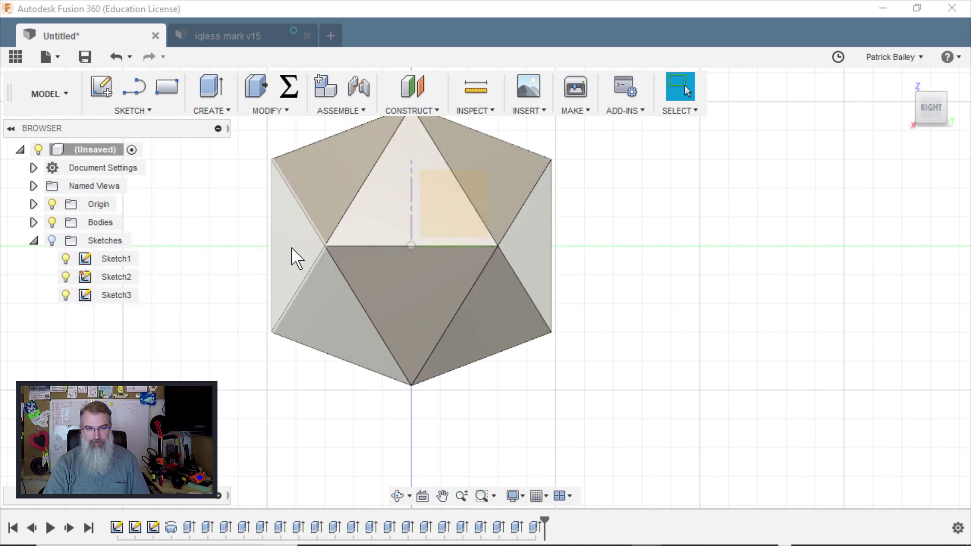
Hide the icosahedron's bodies and turn on the display of all sketches.
scroll(430, 202, down, 2)
scroll(430, 202, up, 3)
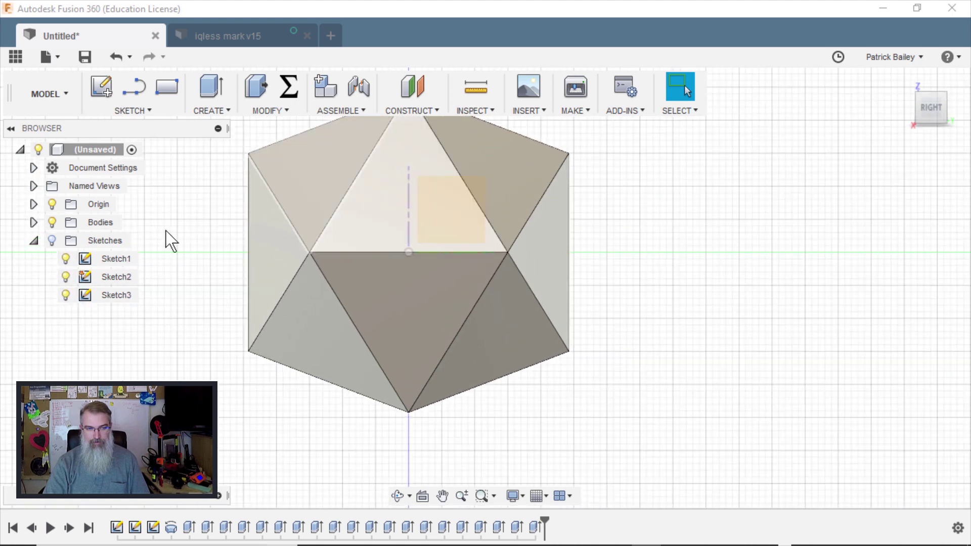
click(53, 223)
right_click(447, 208)
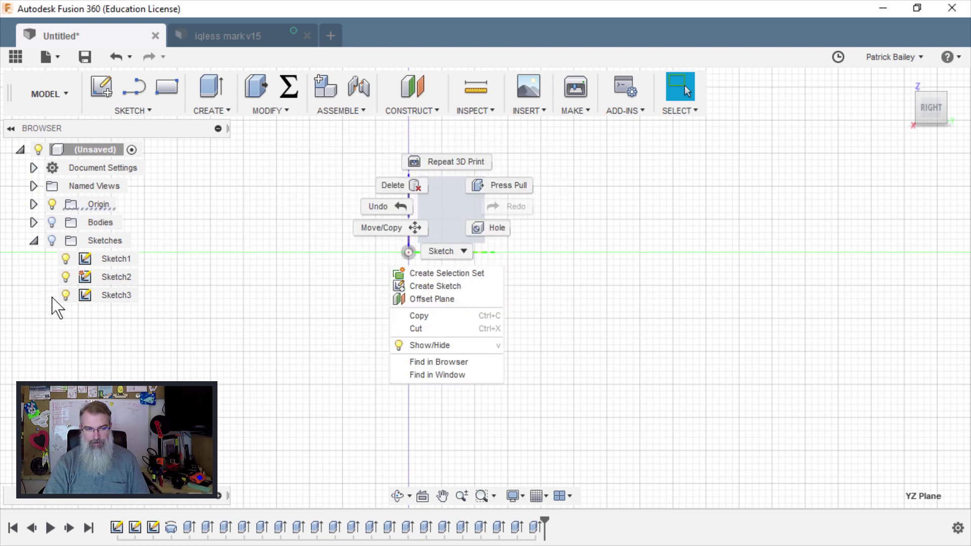
click(53, 241)
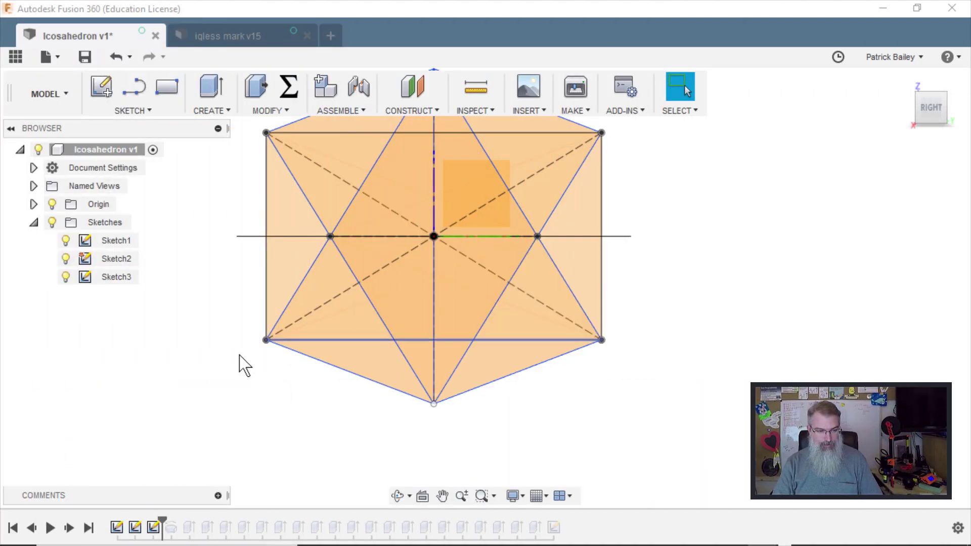
Reopen Sketch2, the golden rectangle sketch, for editing.
click(134, 528)
right_click(135, 527)
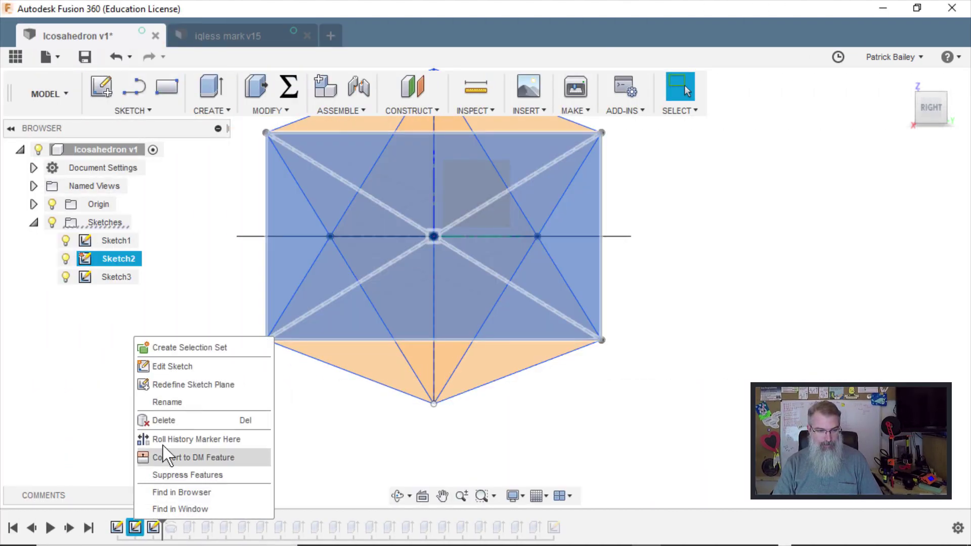
click(163, 367)
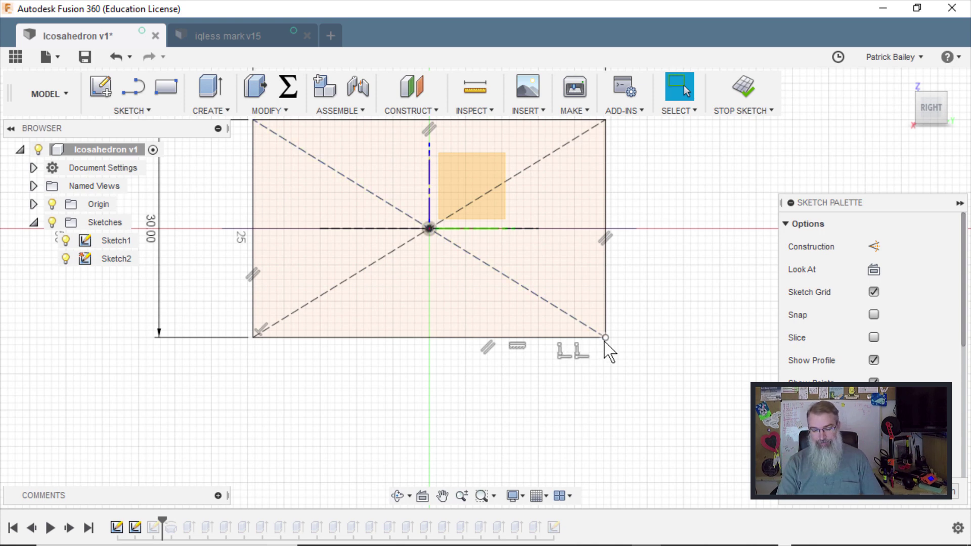
Draw a vertical line from the origin down past the rectangle's lower edge, with length 30*((1+5^(1/2))/2)/2.
key(l)
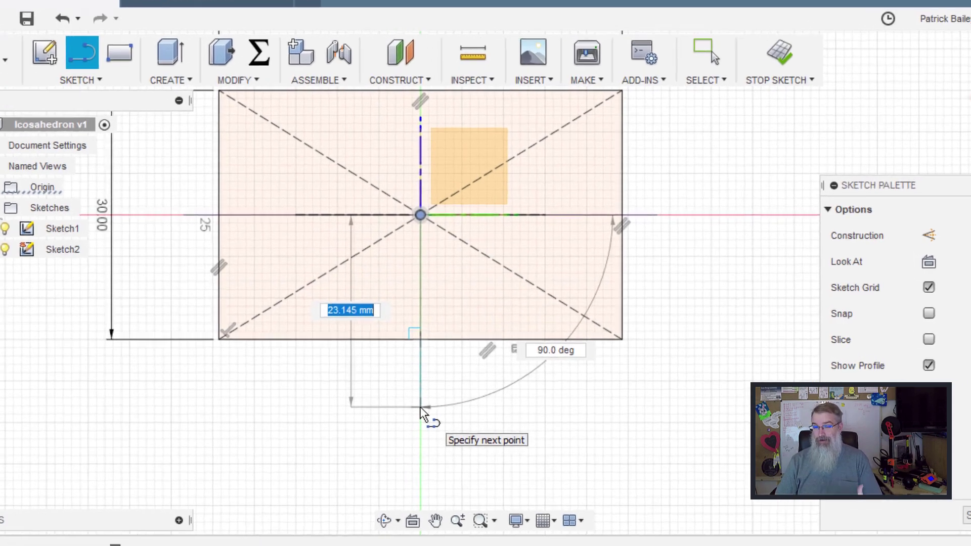
text(30)
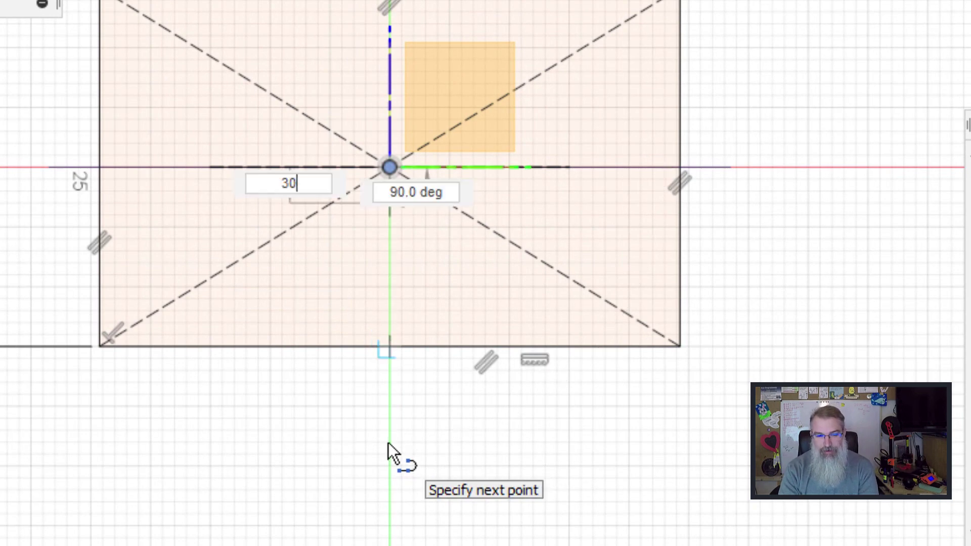
text(*((1+5)
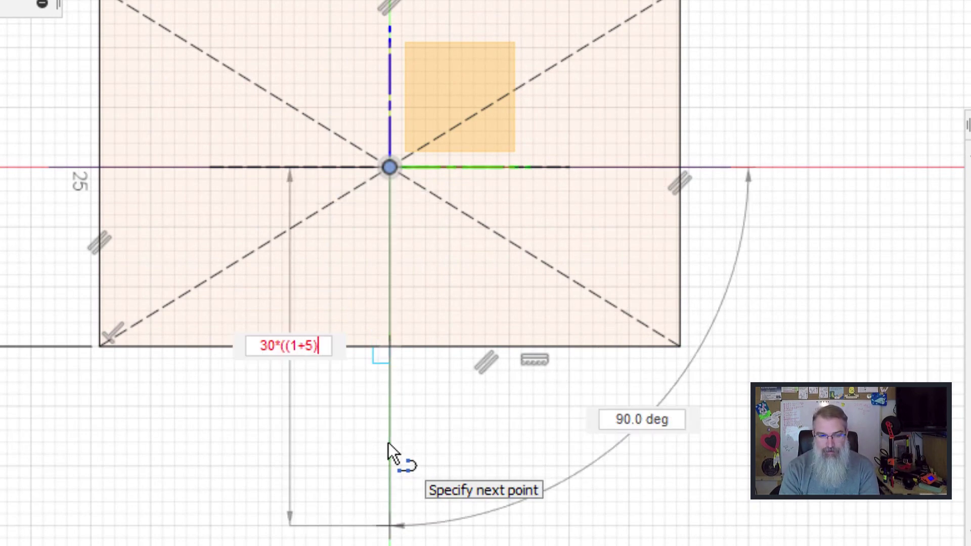
text()/2))
key(Return)
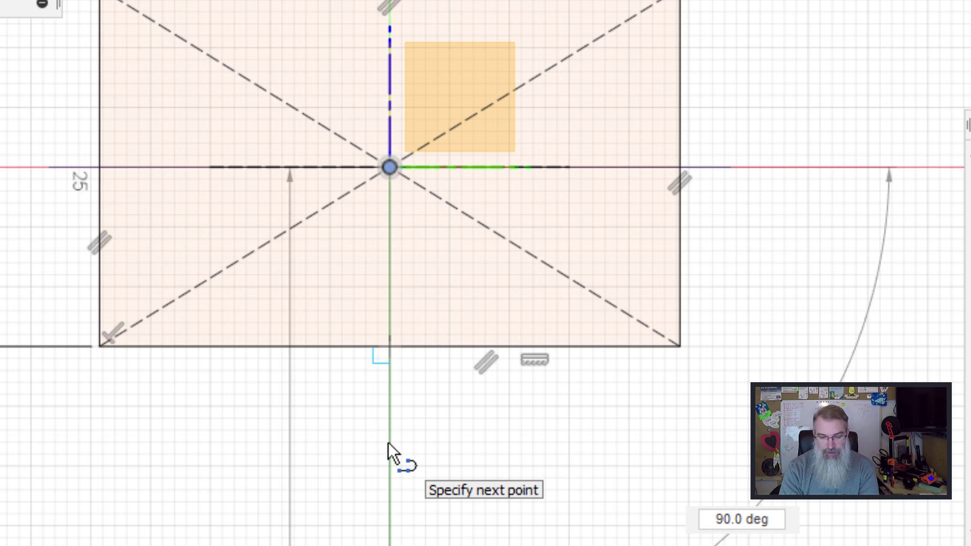
text())
key(Right)
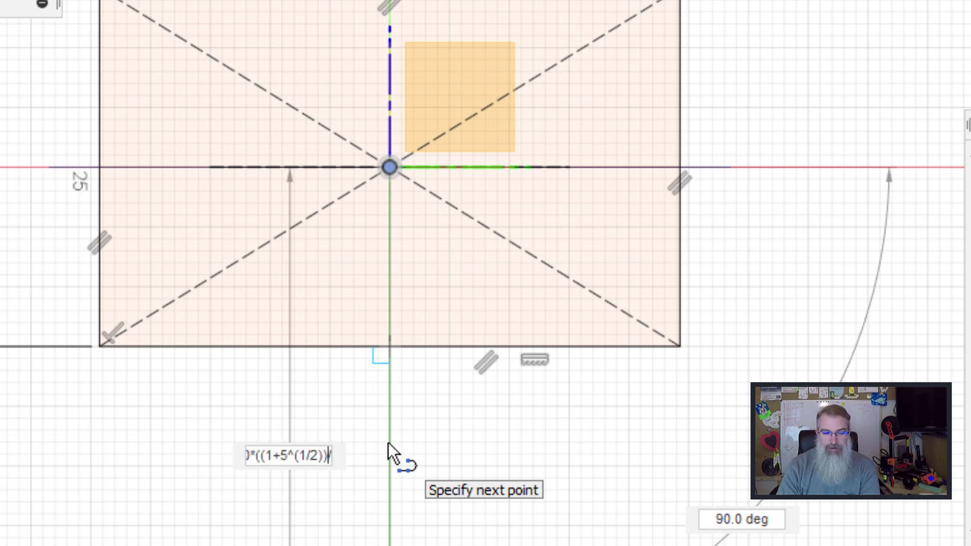
key(Right)
key(Right)
key(Right)
text(/2)
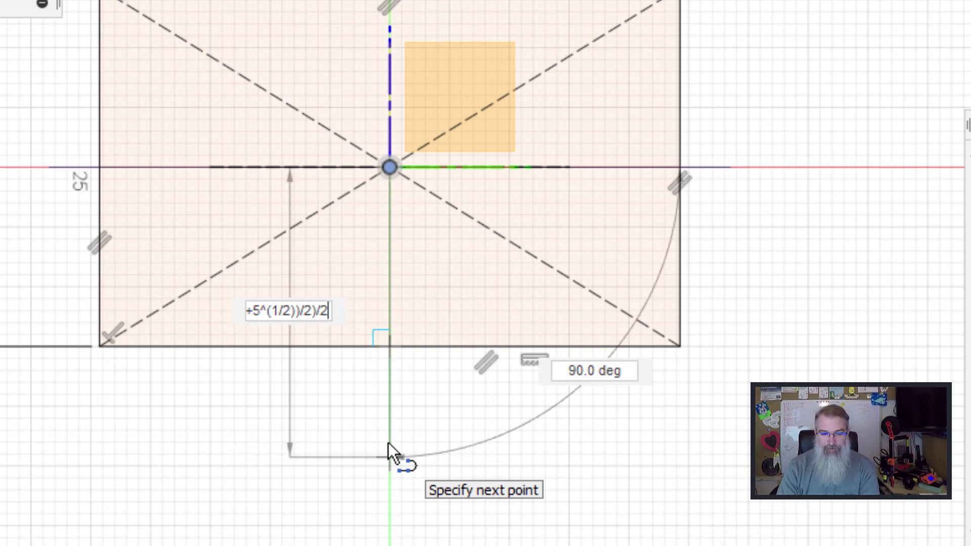
key(Return)
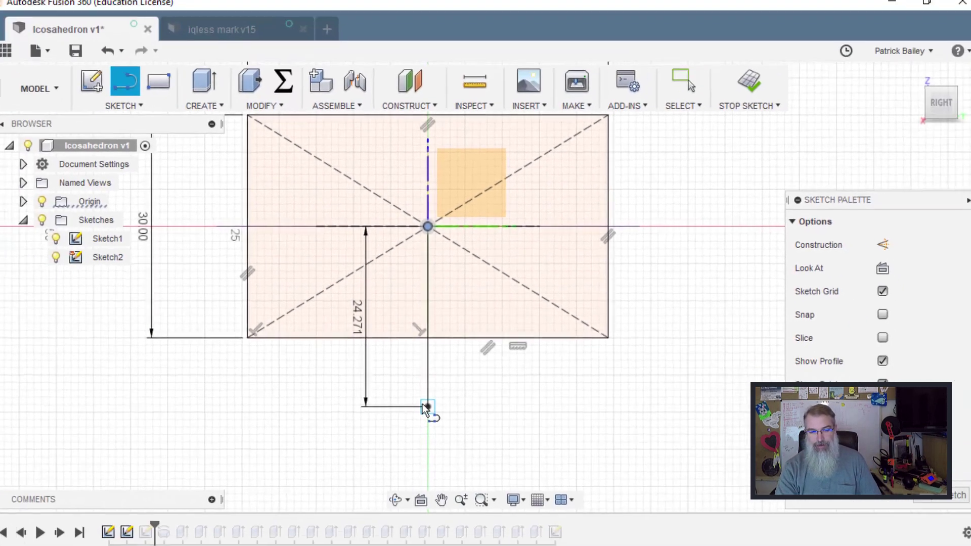
Join the vertical line's lower end to the rectangle's lower +Y corner, and draw a horizontal line from that end past the corner.
click(608, 337)
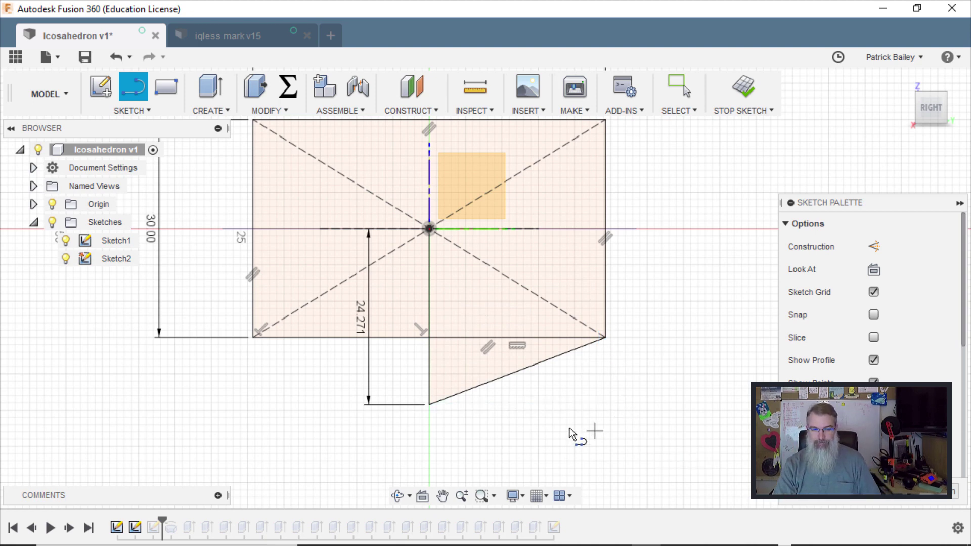
click(429, 405)
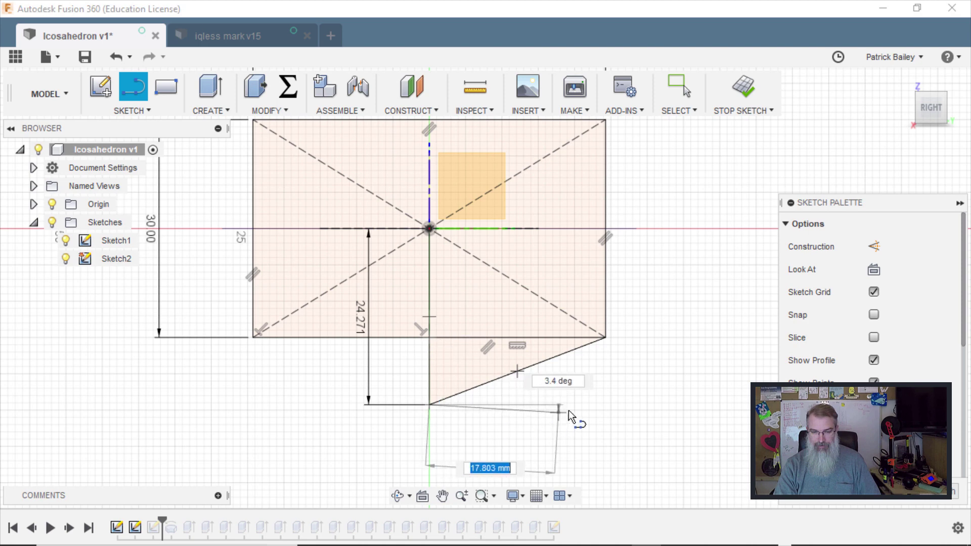
click(638, 405)
key(Escape)
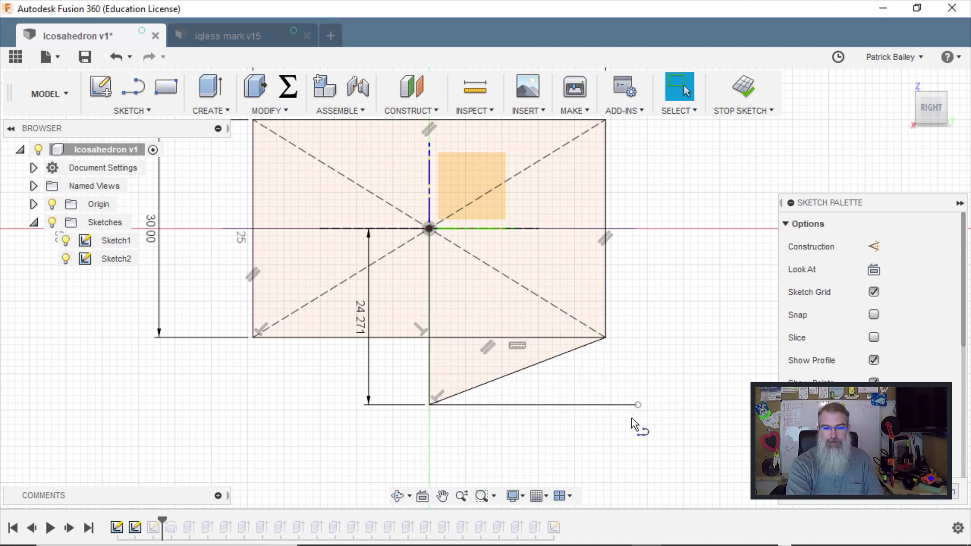
Draw a center point arc about the vertical line's lower end, radius about 14.4 mm, sweeping about 20.9° from the horizontal line to the slanted line.
key(s)
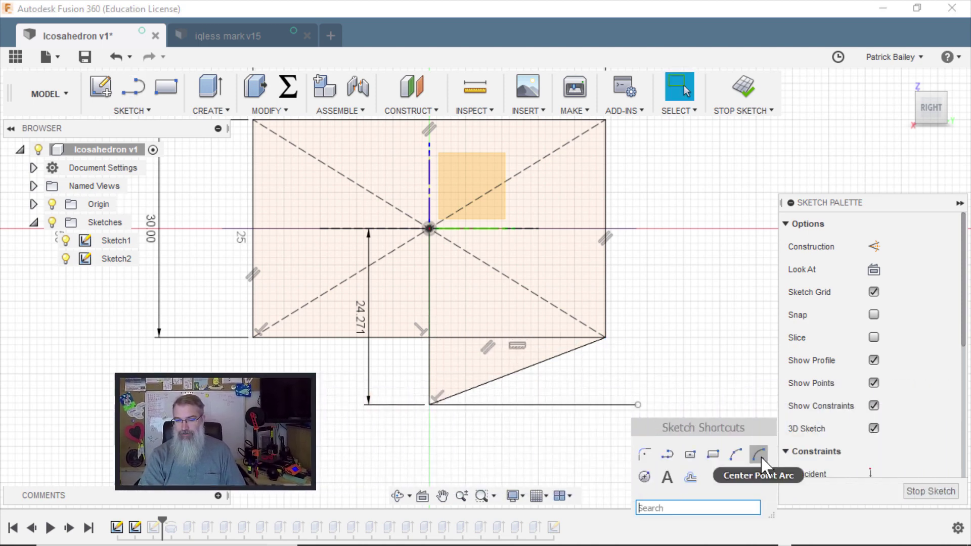
click(758, 455)
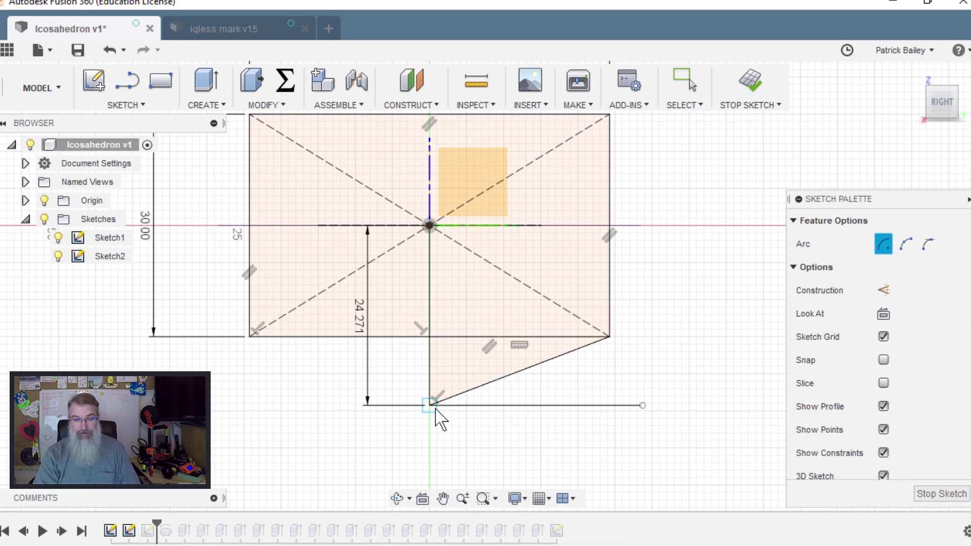
click(429, 405)
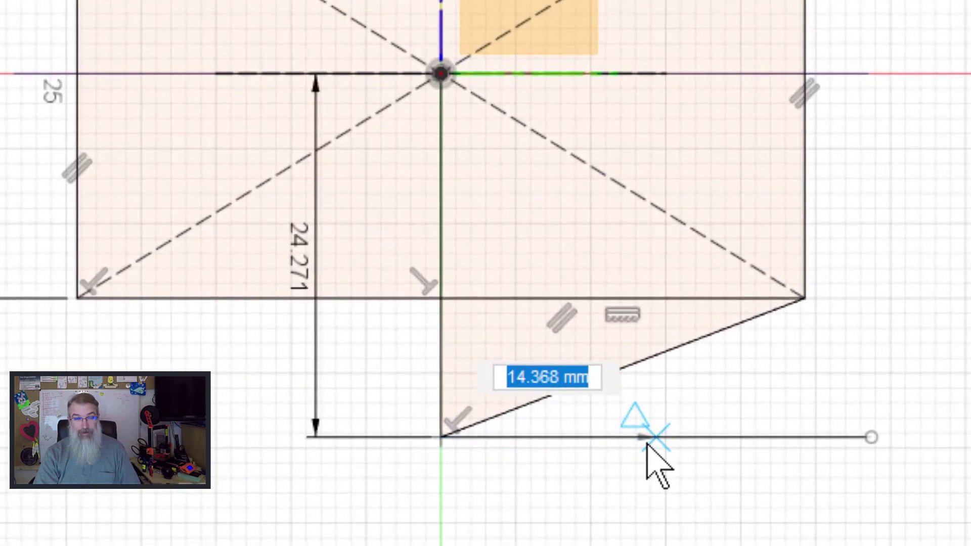
click(532, 407)
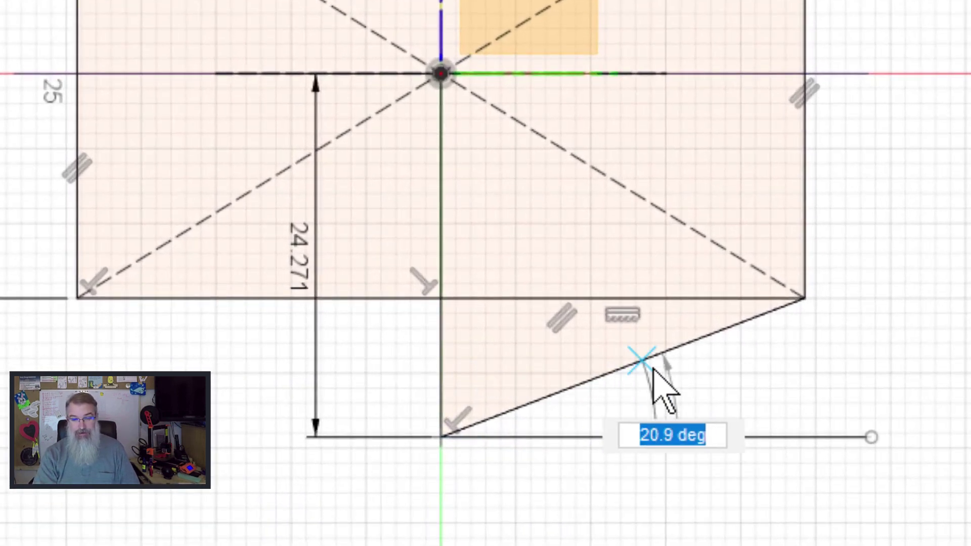
scroll(669, 352, up, 4)
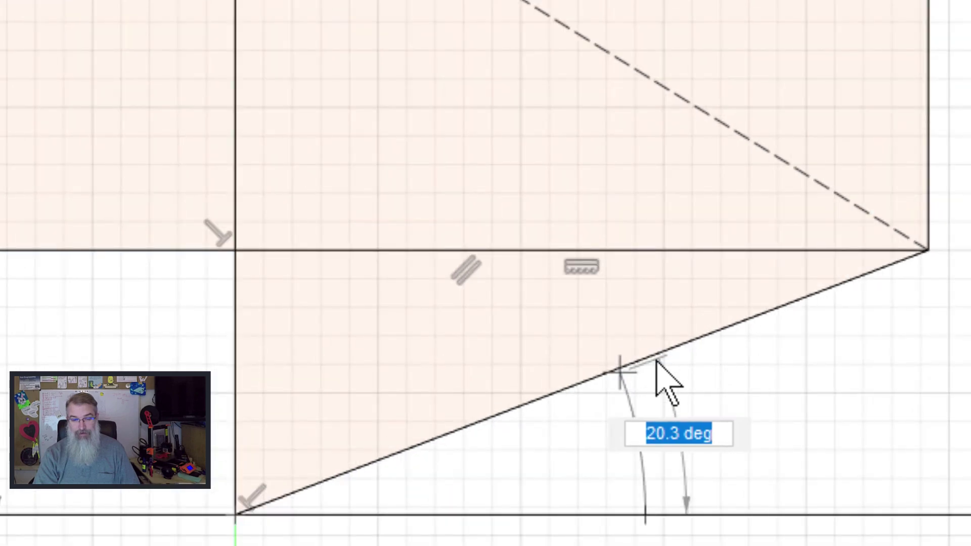
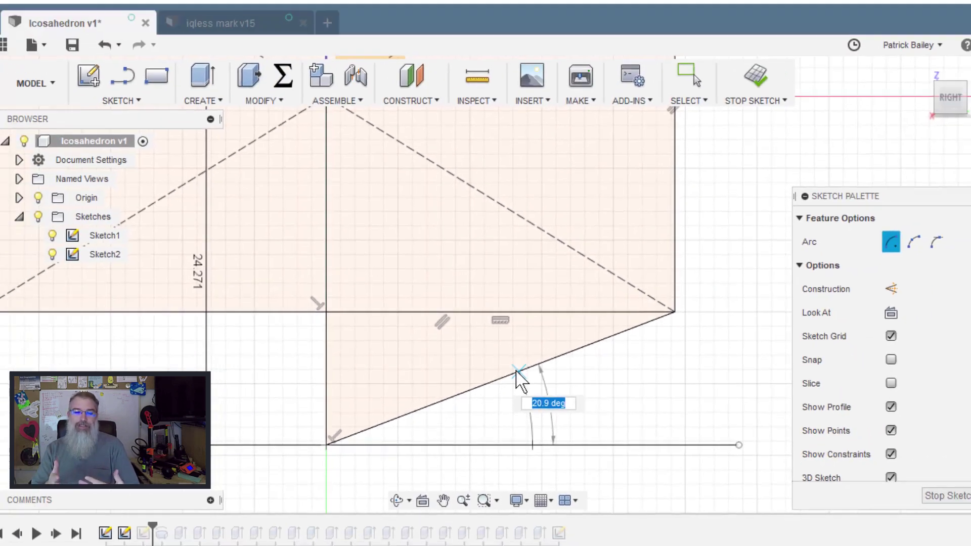
click(515, 376)
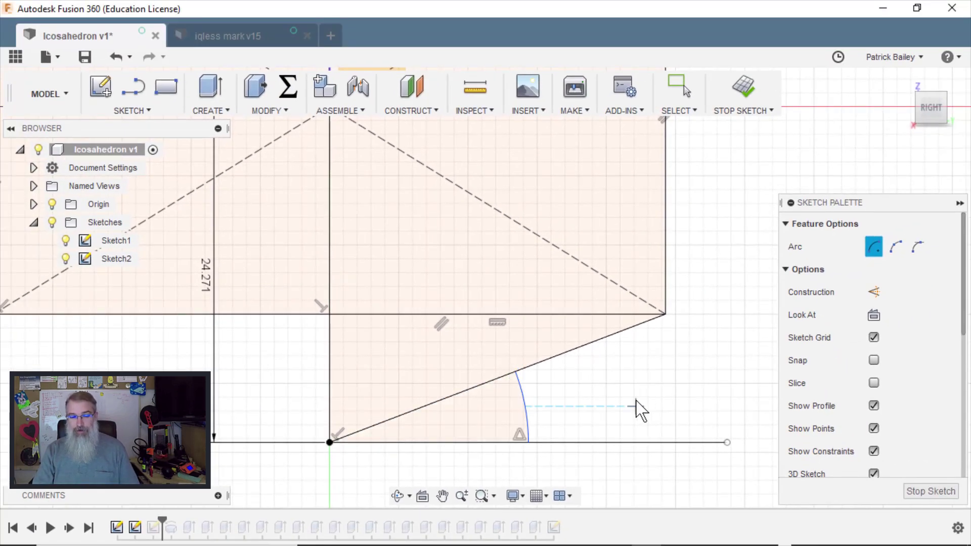
Undo the arc and the vertical, slanted and horizontal lines added to the golden rectangle sketch.
key(Escape)
key(ctrl+z)
key(ctrl+z)
key(ctrl+z)
key(ctrl+z)
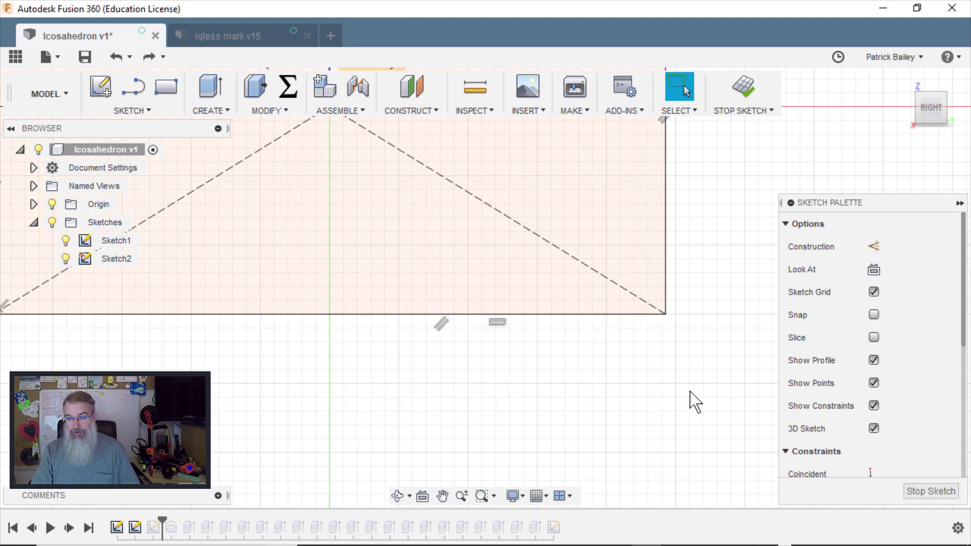
Finish editing Sketch2 and roll the design history forward to its last feature.
click(933, 492)
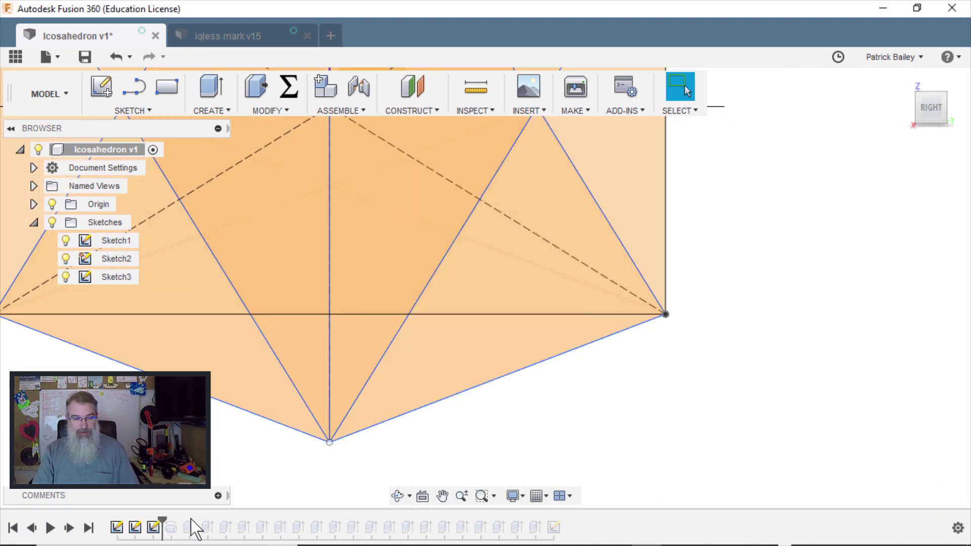
mouse_move(162, 521)
mouse_down()
mouse_move(436, 522)
mouse_move(574, 535)
mouse_up()
scroll(585, 424, down, 5)
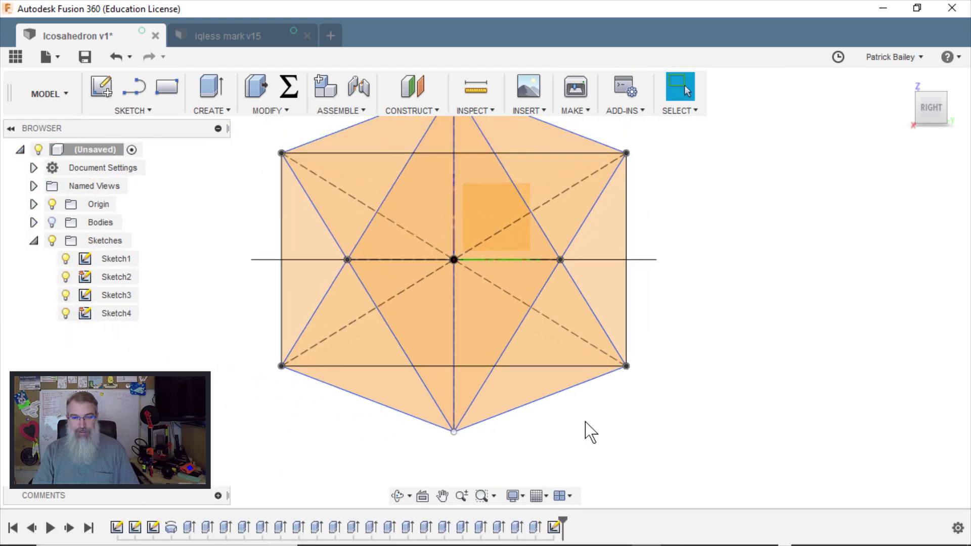
Delete Sketch4 from the design history.
middle_drag(586, 424, 558, 474)
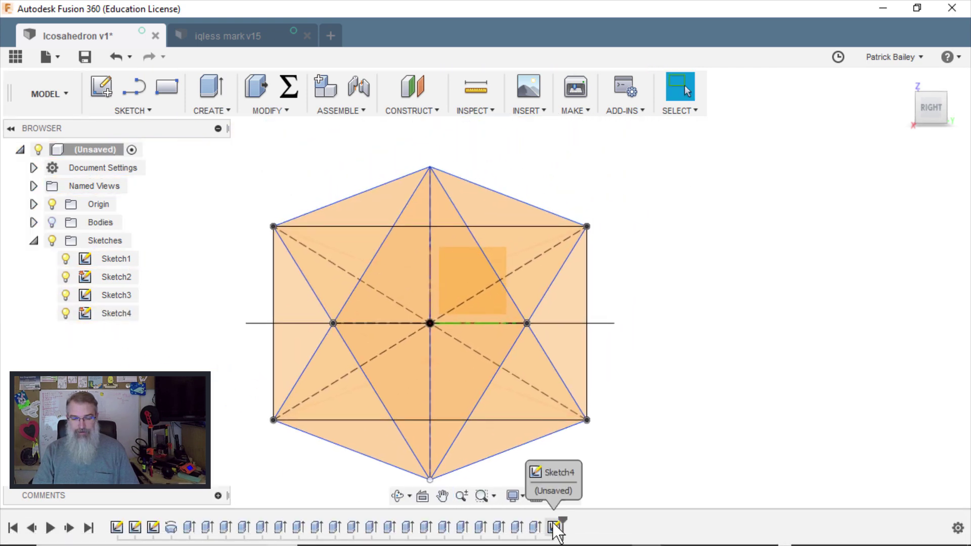
right_click(554, 525)
click(570, 424)
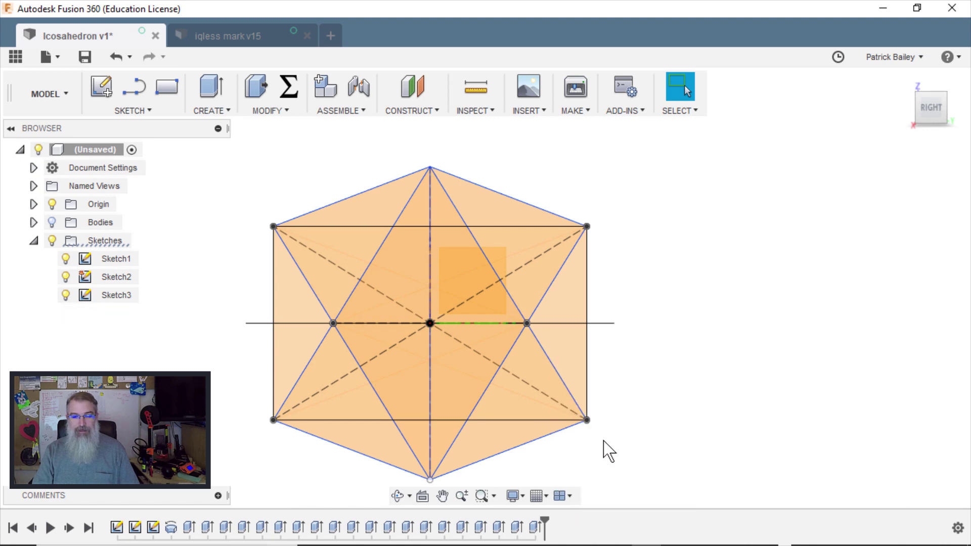
Show the solid bodies and hide all sketches so only the icosahedron remains displayed.
scroll(609, 452, up, 2)
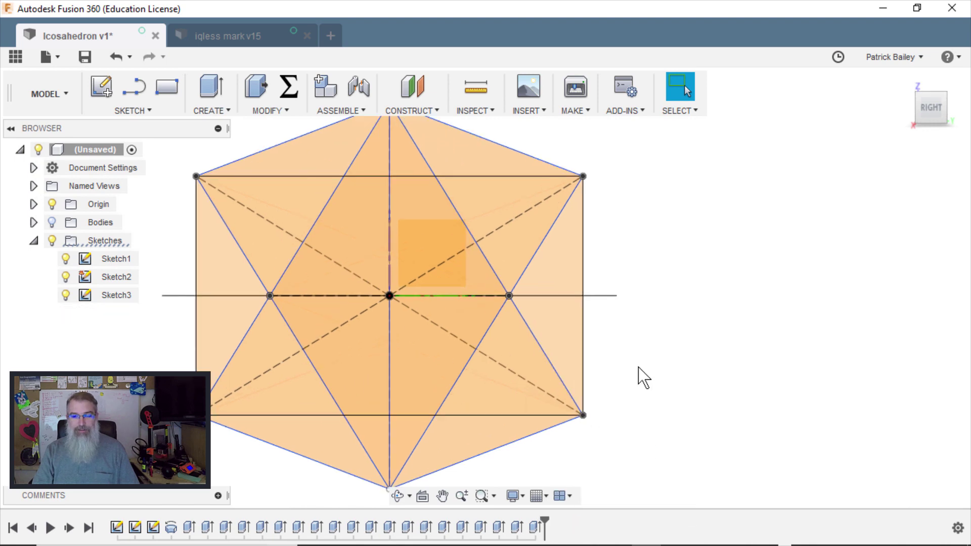
click(52, 223)
scroll(624, 341, down, 2)
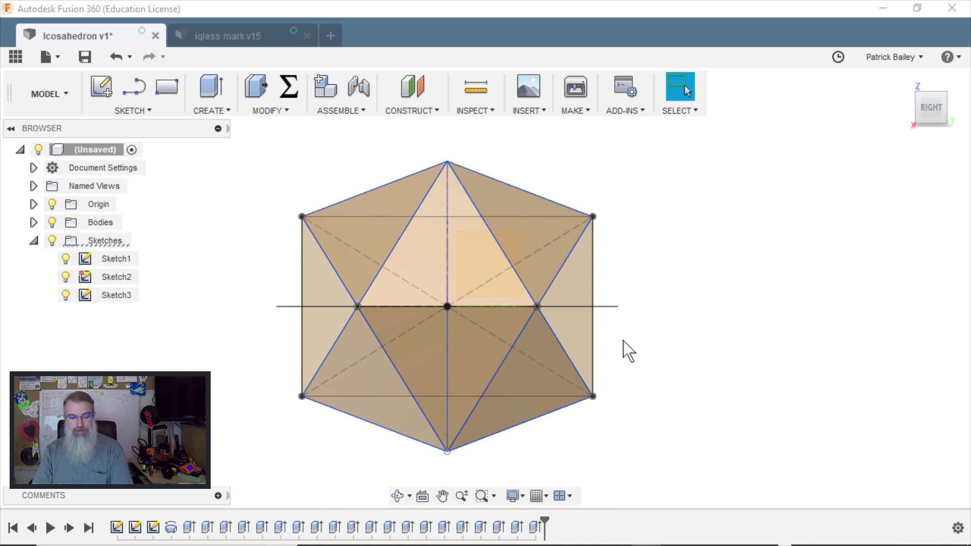
drag(247, 141, 654, 468)
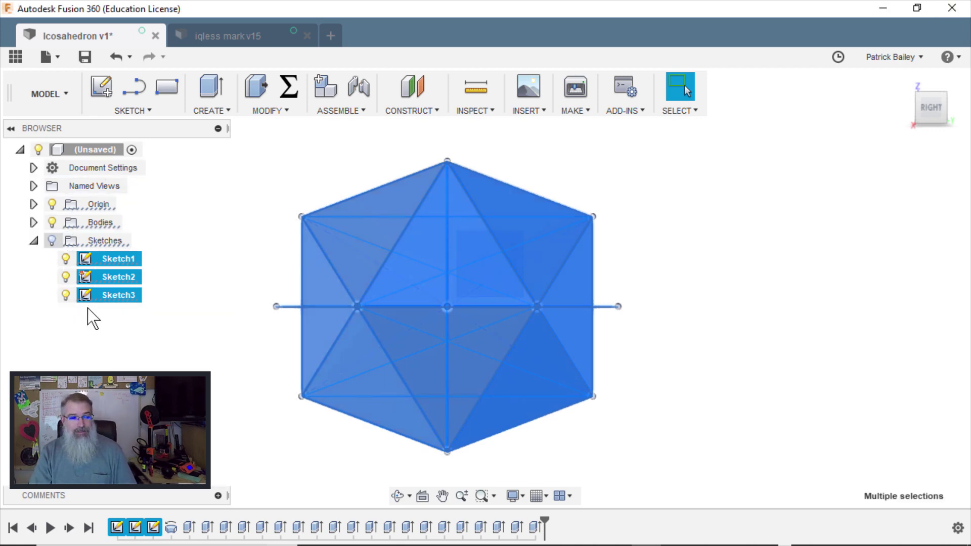
click(66, 259)
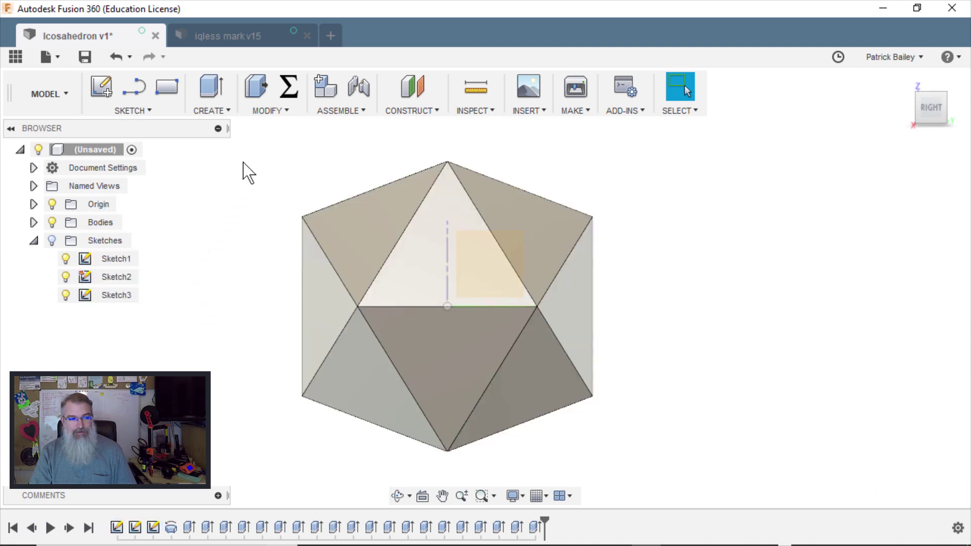
Start Move/Copy on the whole icosahedron body with Rotate as the move type.
drag(268, 136, 623, 482)
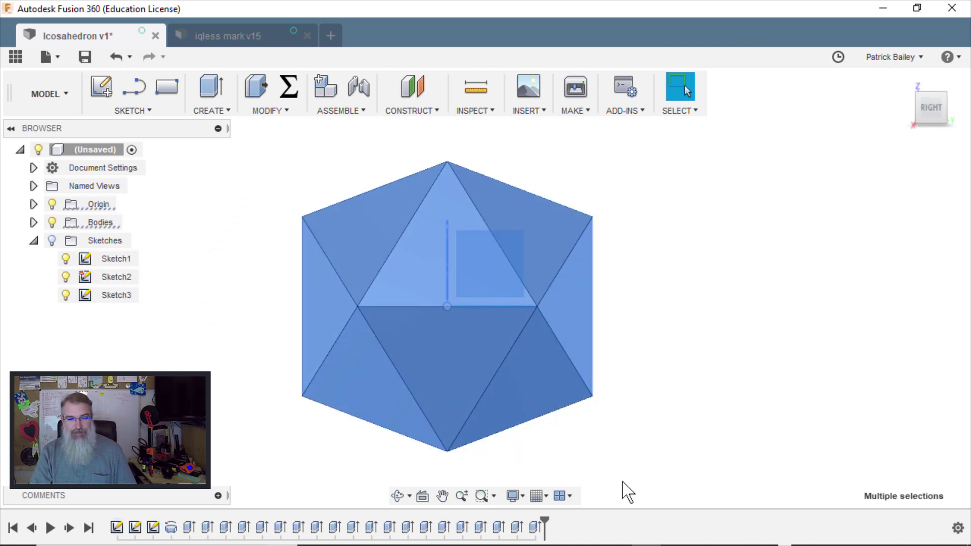
text(s)
text(move)
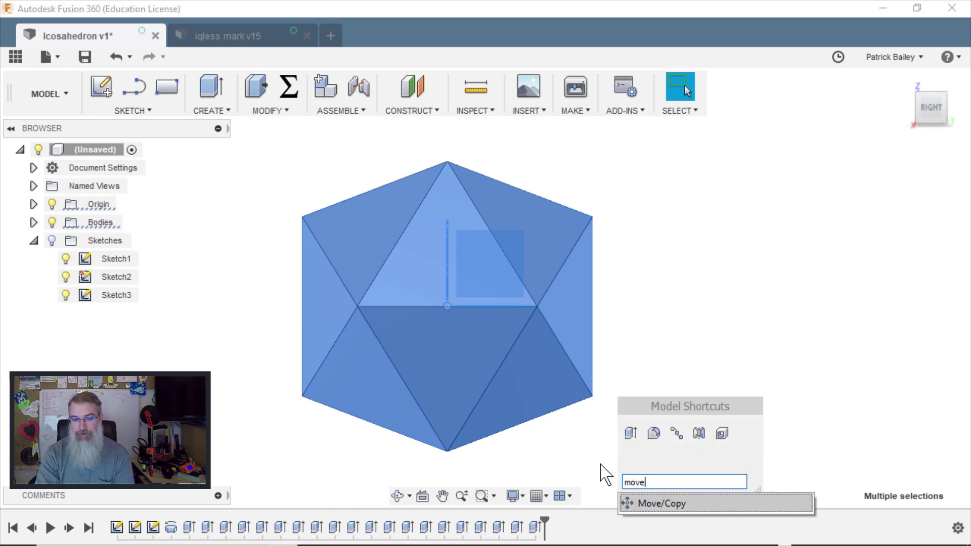
key(Return)
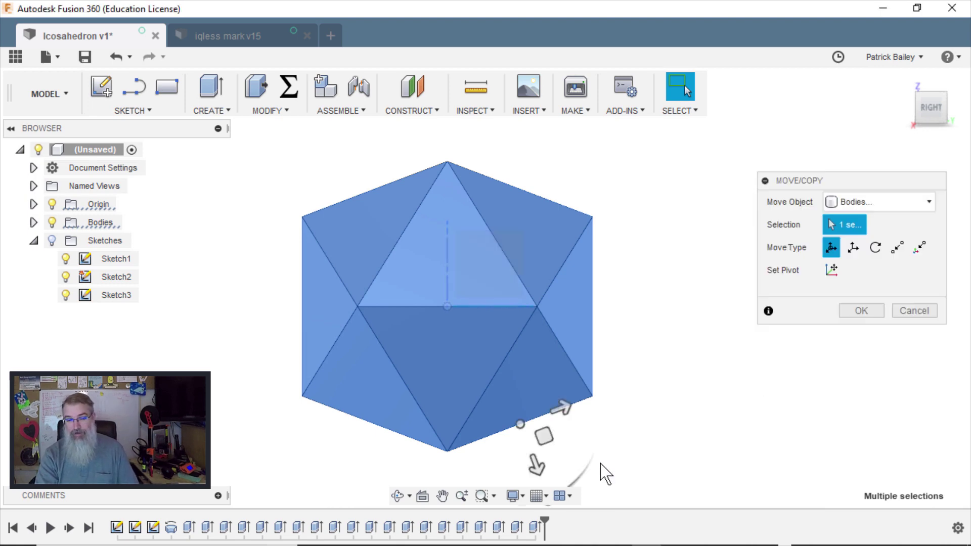
click(874, 248)
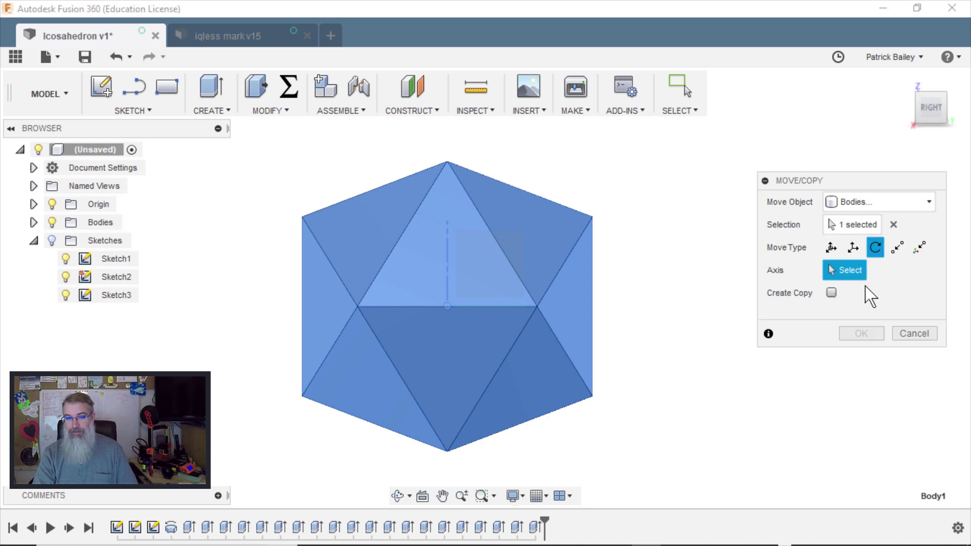
Use the origin's X axis as the rotation axis for the icosahedron.
click(905, 80)
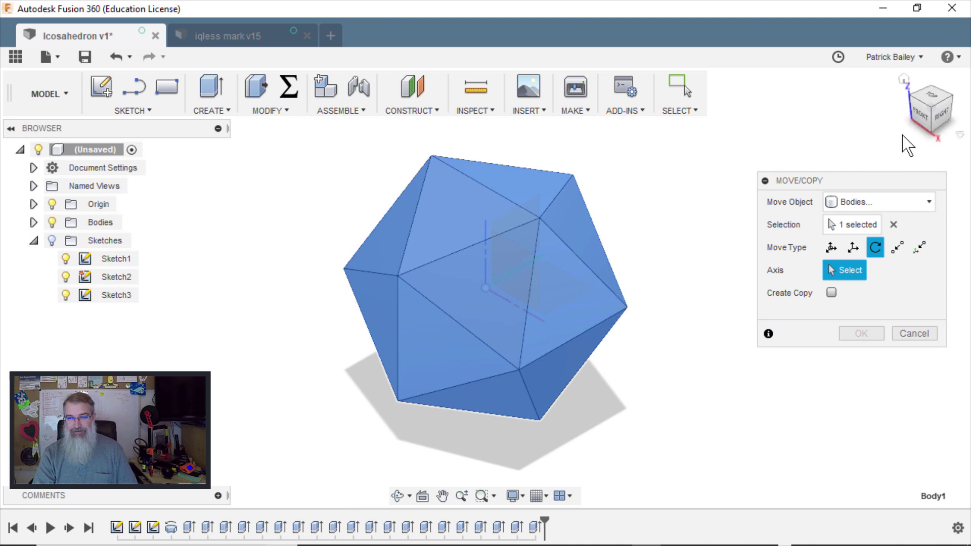
drag(913, 124, 931, 109)
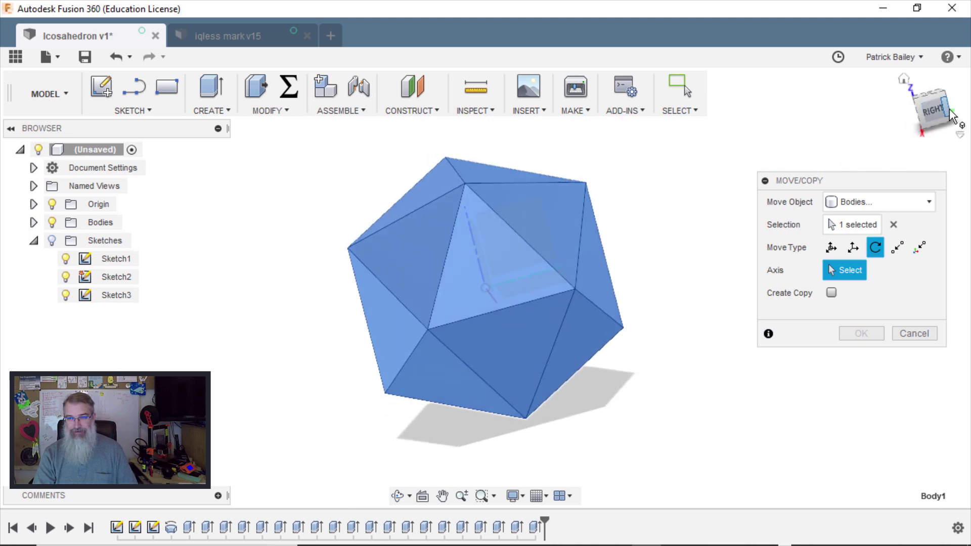
click(931, 109)
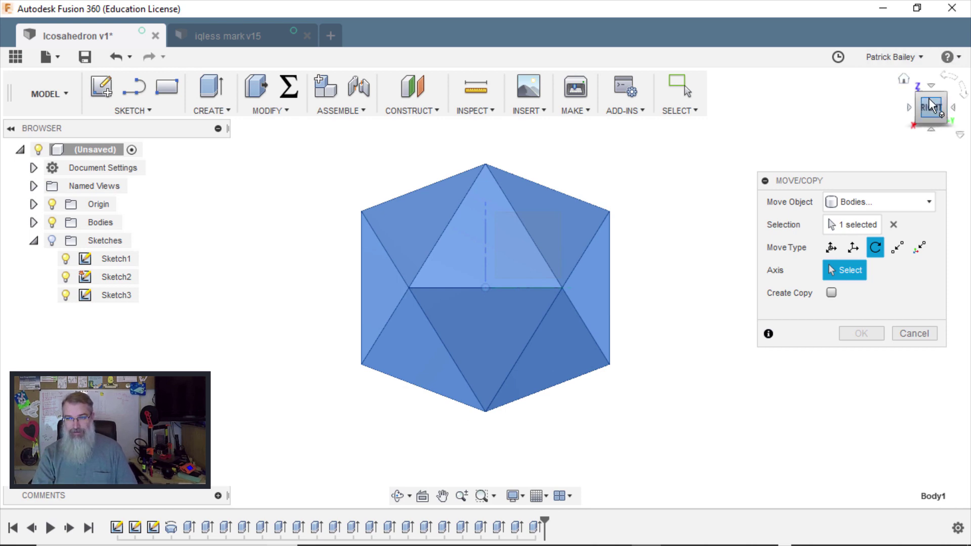
drag(923, 94, 919, 97)
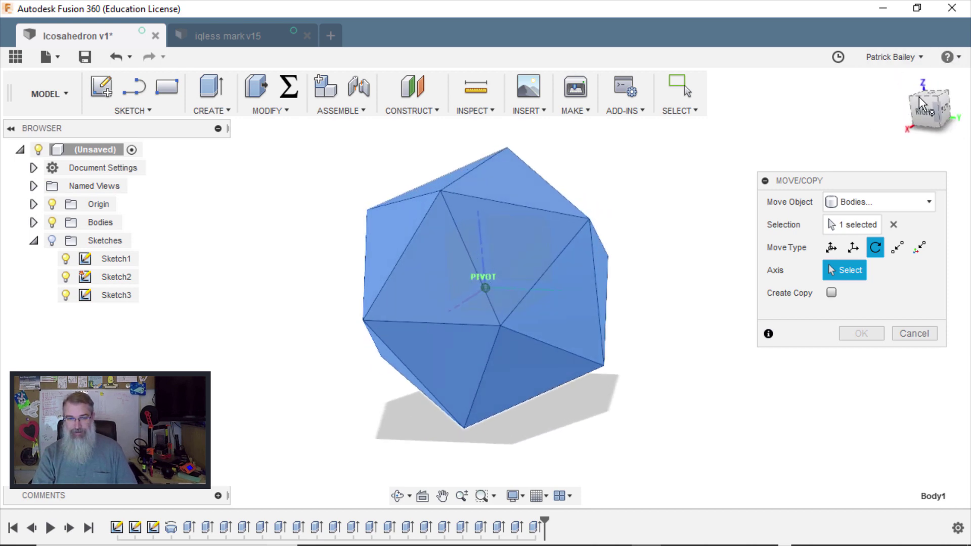
scroll(936, 144, down, 5)
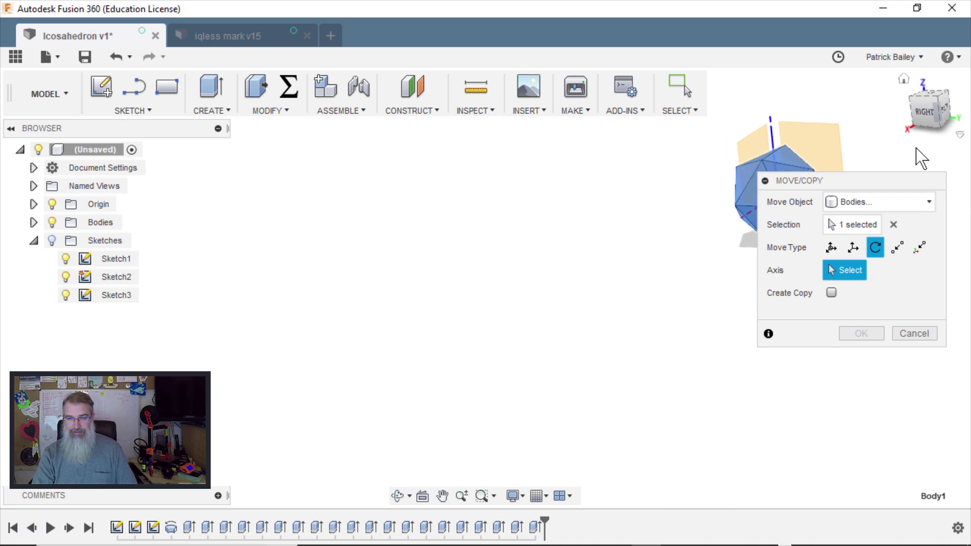
middle_drag(817, 163, 535, 282)
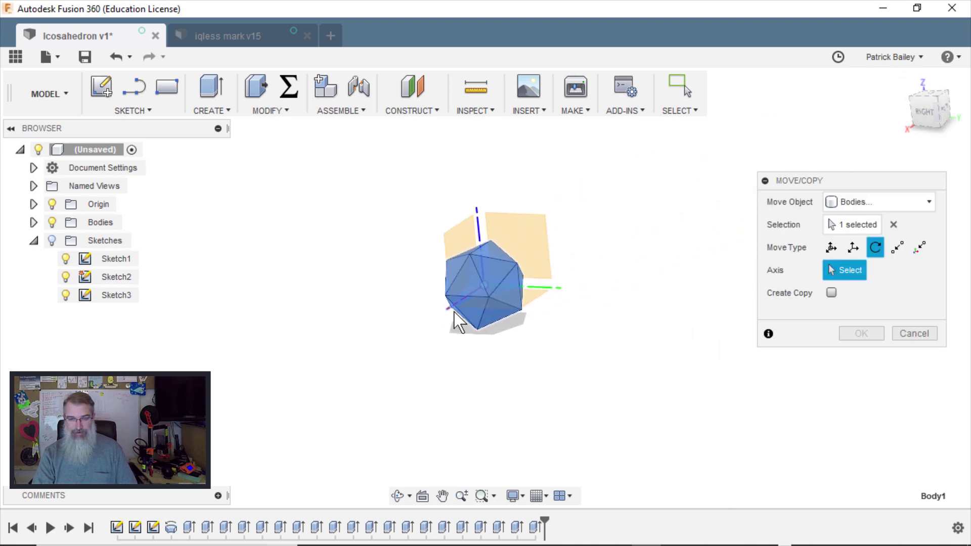
click(442, 320)
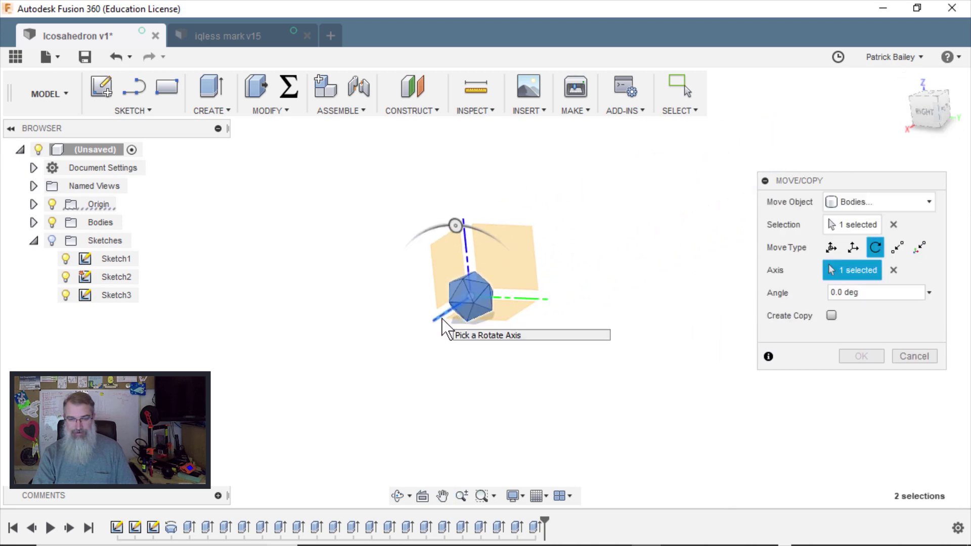
Set the rotation angle to 20.9 degrees, check the tilted body from the right side, and apply the move.
drag(867, 293, 820, 297)
text(2)
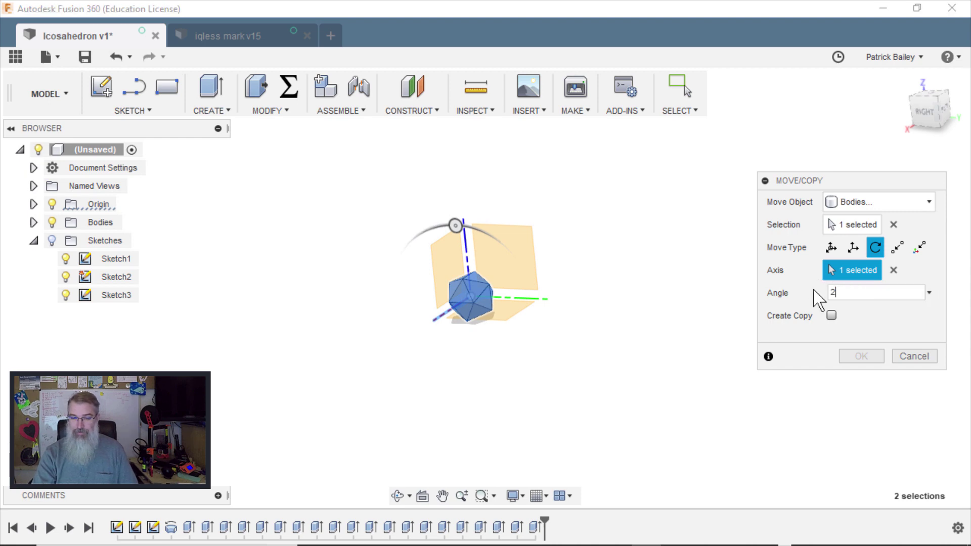
text(0.9)
click(926, 110)
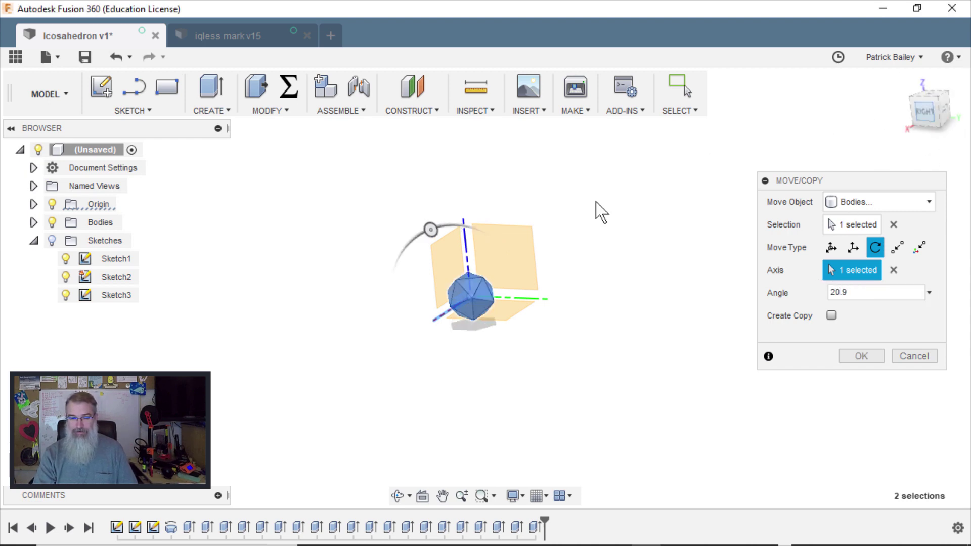
scroll(474, 268, down, 2)
scroll(478, 273, up, 8)
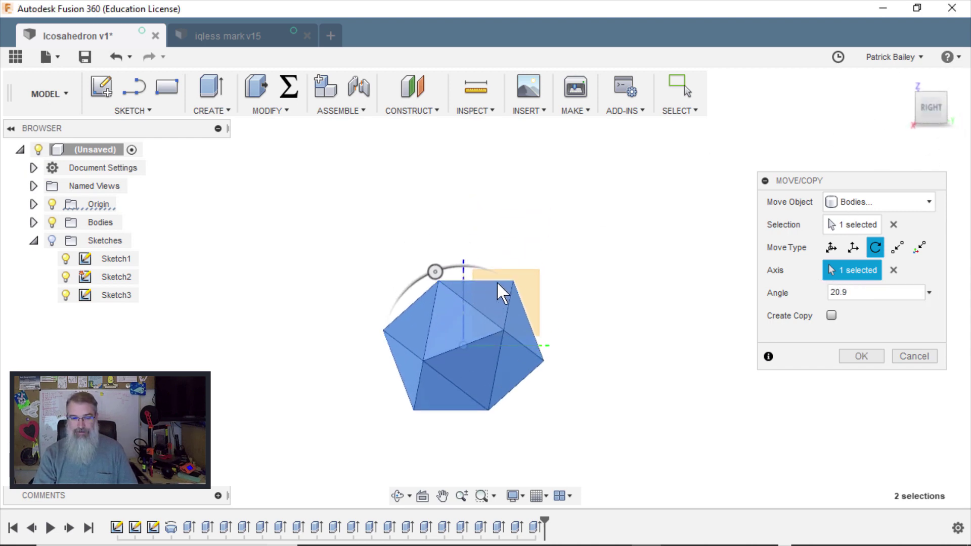
scroll(513, 240, up, 1)
middle_drag(519, 227, 551, 180)
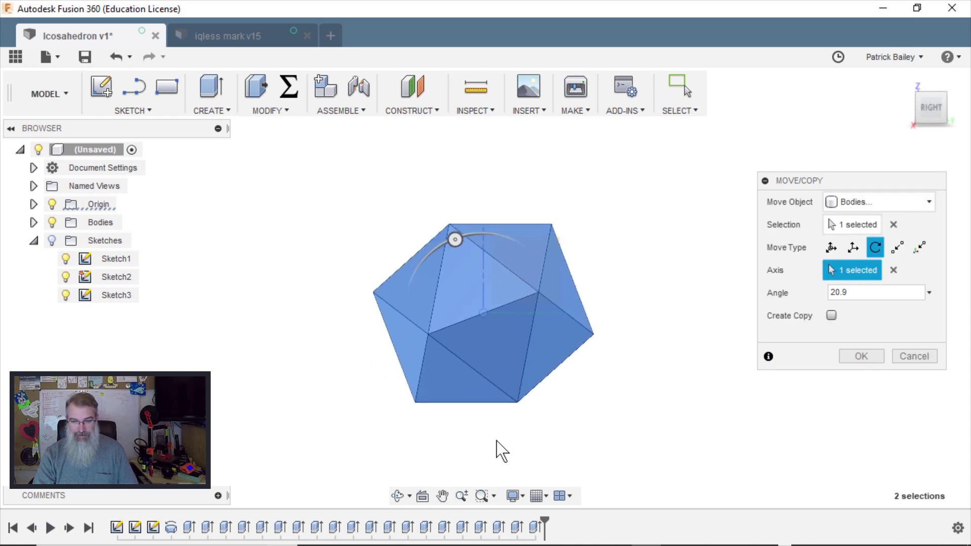
click(861, 356)
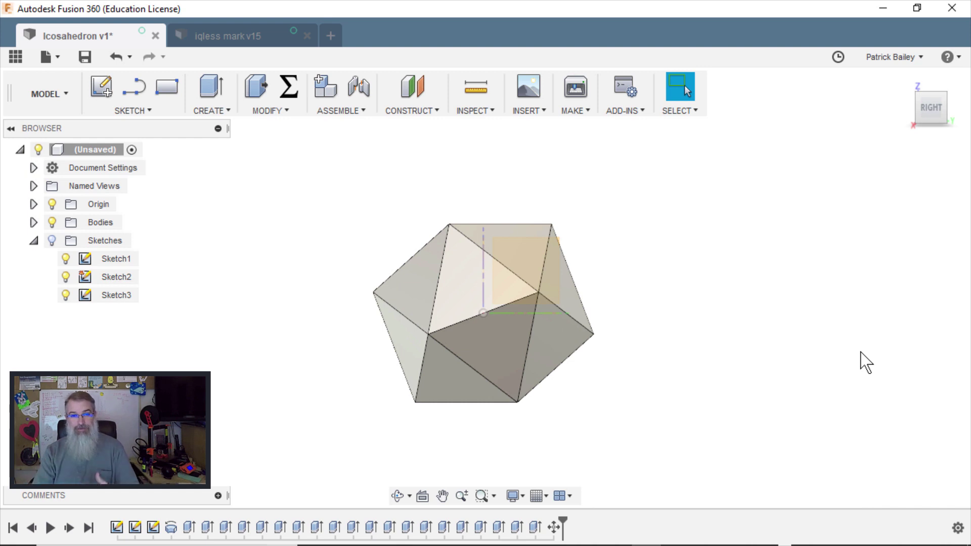
Export the icosahedron through 3D Print as an STL file named SECOND in the 2018_12_31_Icosahedron folder.
click(574, 111)
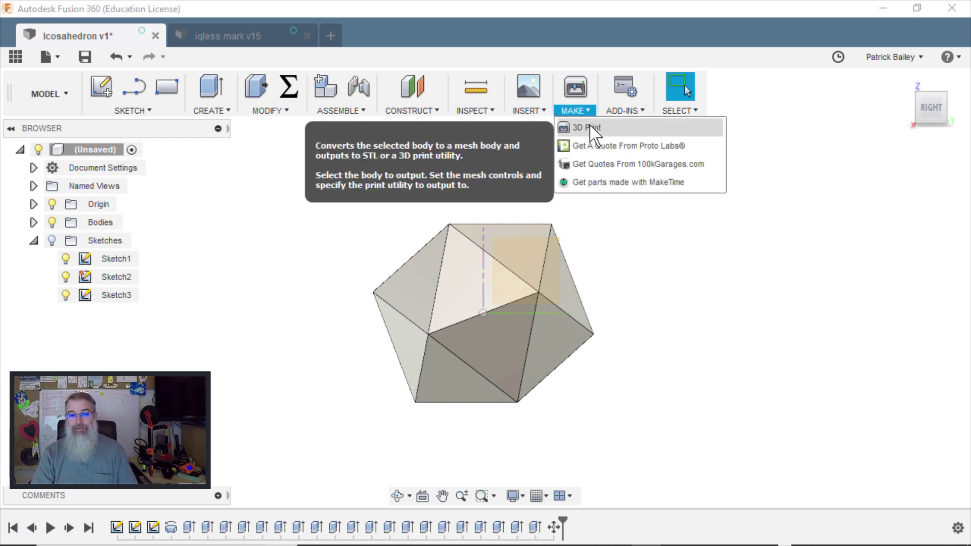
click(590, 126)
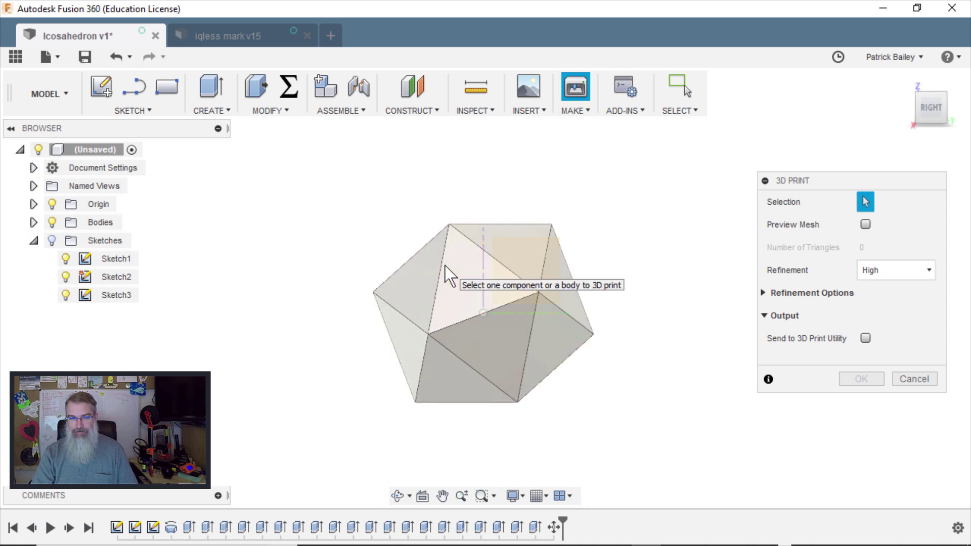
drag(594, 382, 673, 449)
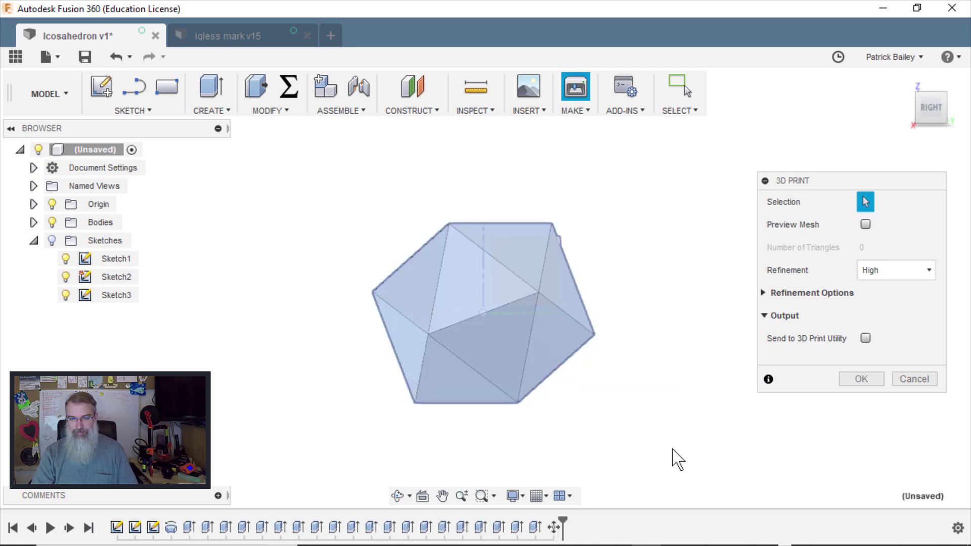
click(851, 384)
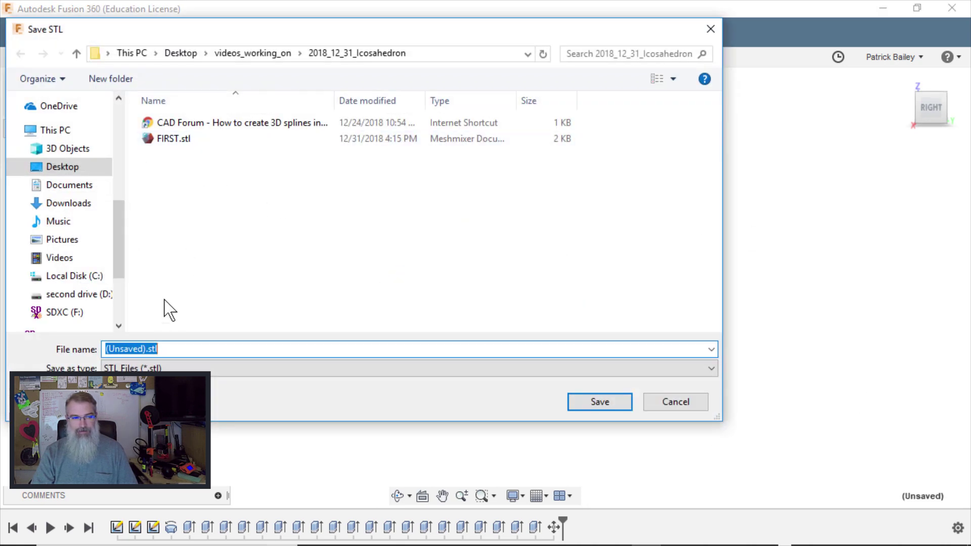
text(SCOND)
key(BackSpace)
key(BackSpace)
key(BackSpace)
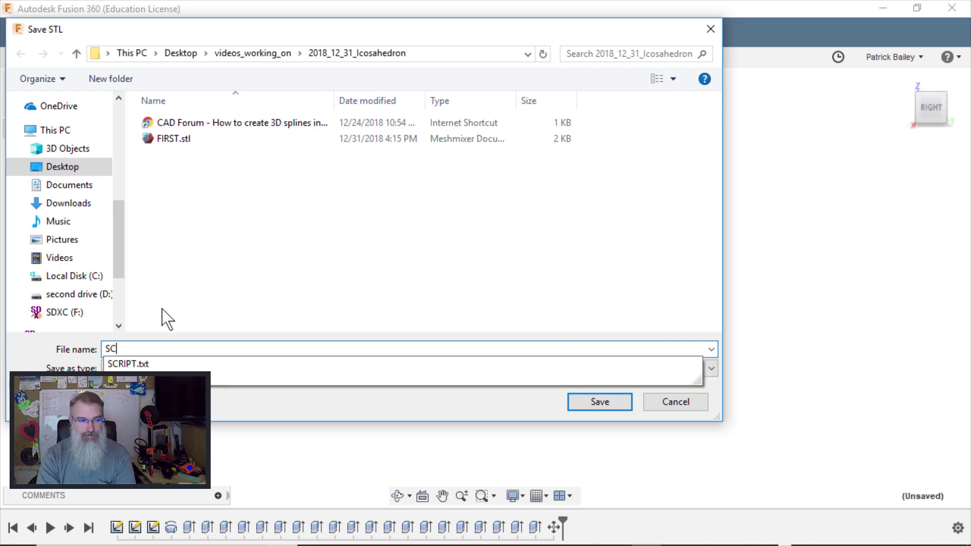
text(ECOND)
key(Return)
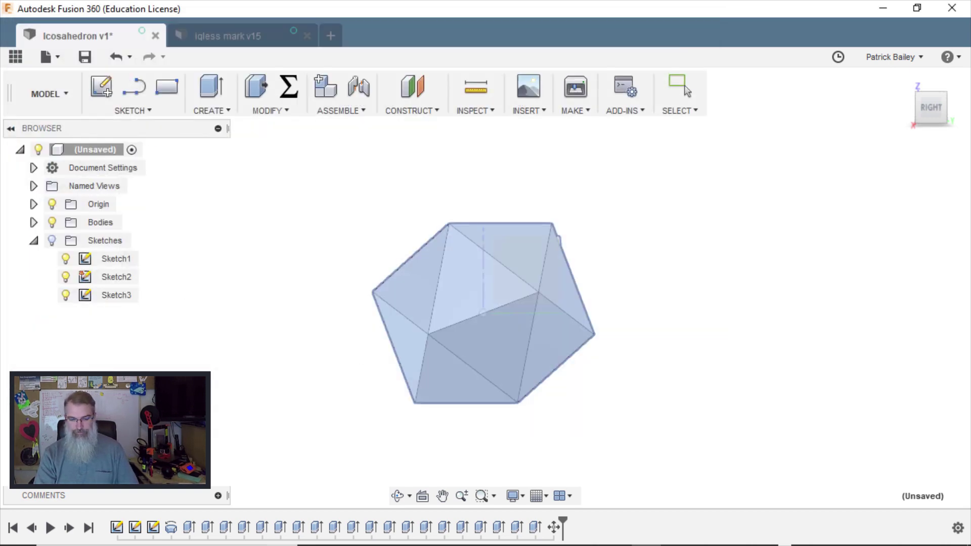
Switch to PrusaControl and delete the FIRST.stl model from the print bed.
mouse_move(536, 516)
click(610, 539)
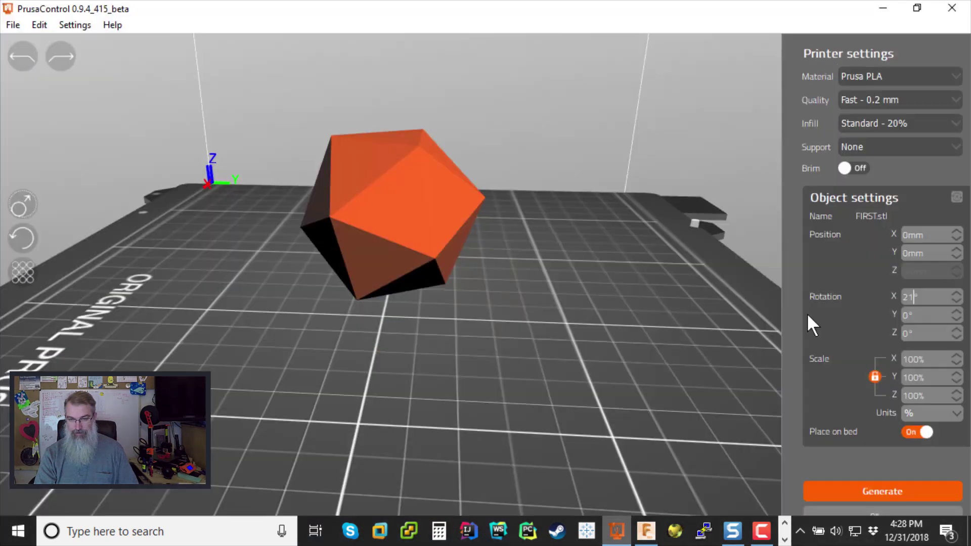
click(397, 239)
click(396, 239)
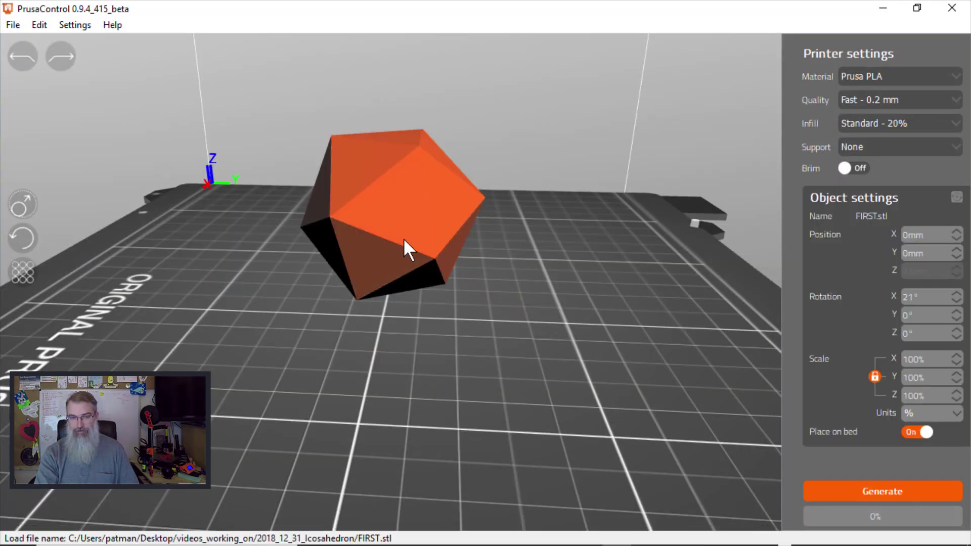
key(Delete)
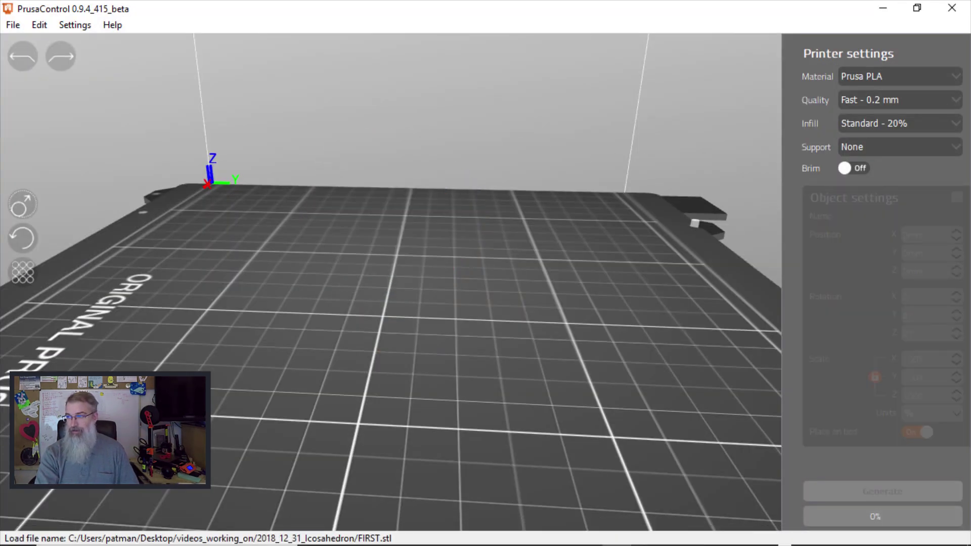
Load SECOND.stl from the 2018_12_31_Icosahedron folder onto the print bed and check its contact with the bed.
drag(970, 26, 675, 27)
drag(727, 233, 614, 251)
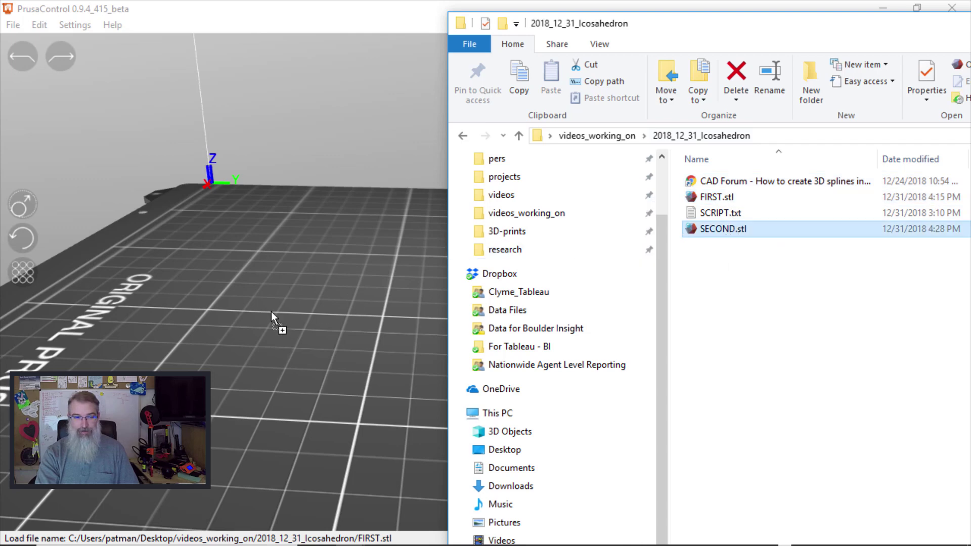
drag(271, 312, 271, 312)
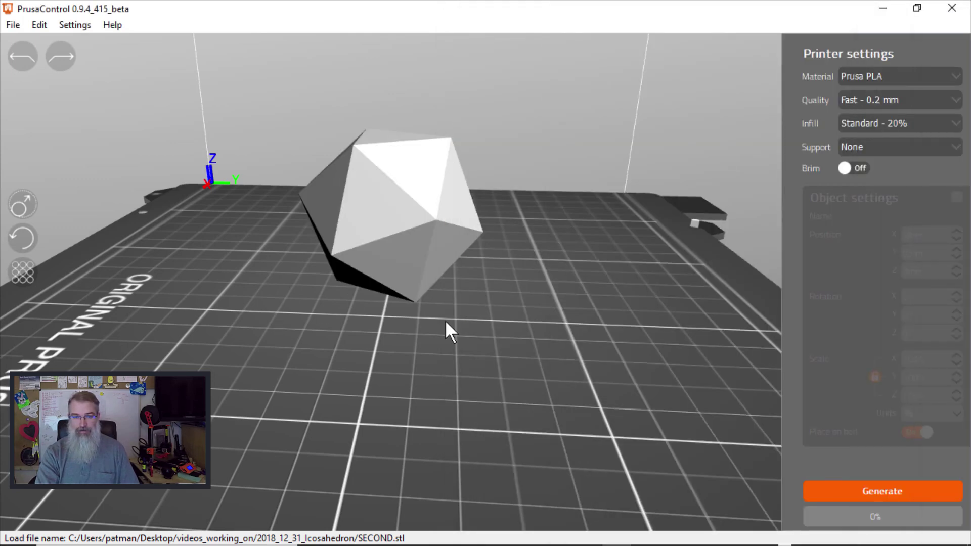
scroll(407, 314, up, 10)
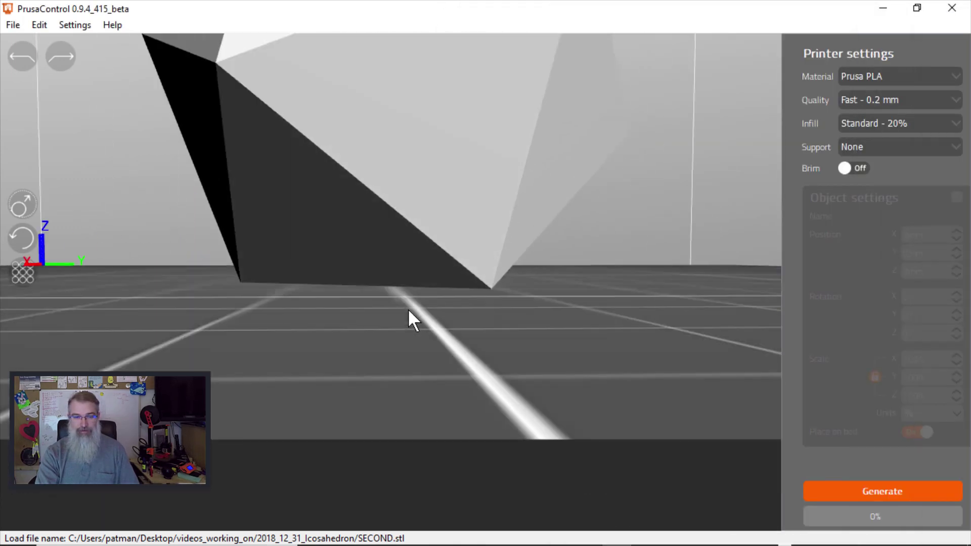
right_drag(409, 311, 386, 343)
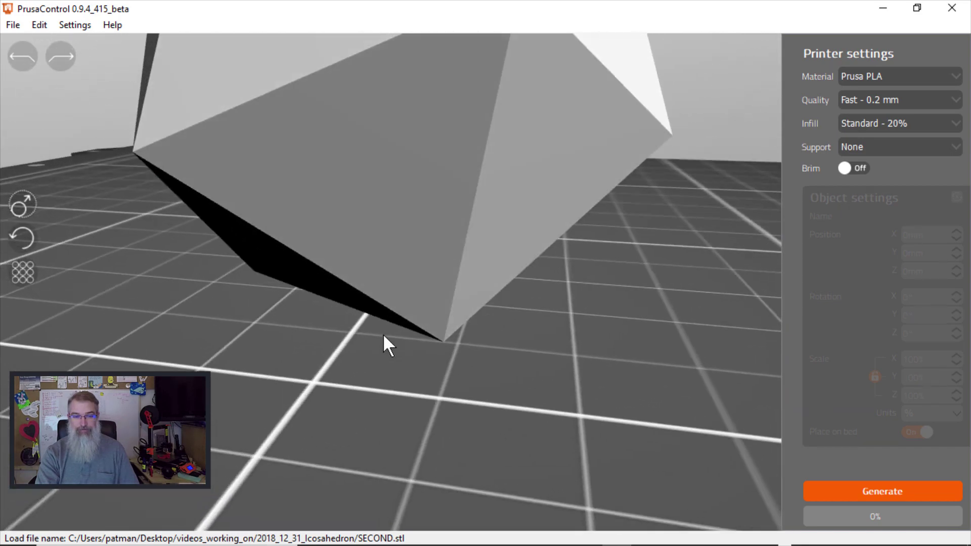
Inspect the SECOND.stl model on the print bed and generate its G-code at Fast - 0.2 mm quality without support.
scroll(383, 334, down, 5)
scroll(458, 268, up, 4)
click(439, 284)
drag(439, 283, 440, 302)
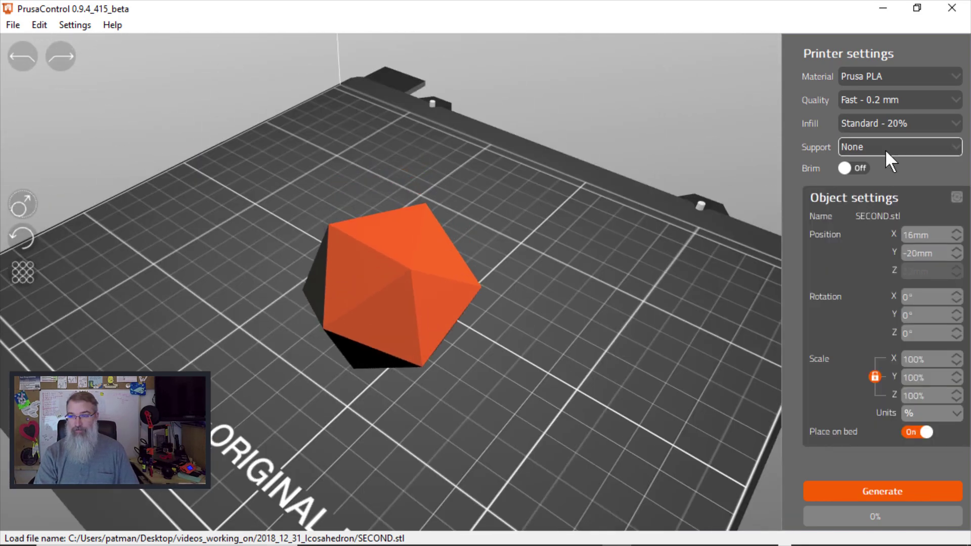
click(875, 490)
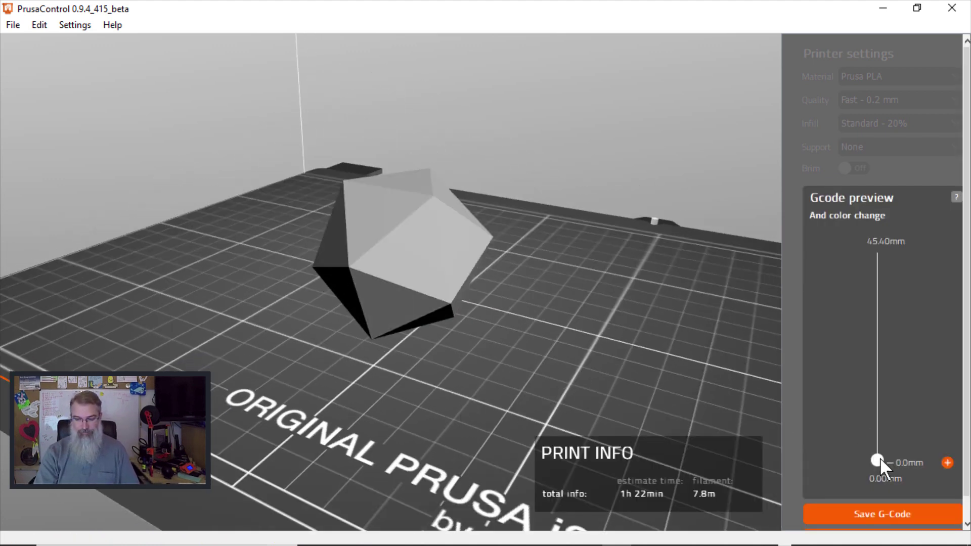
Examine the G-code preview from the 0.20 mm first layer up toward the 45.40 mm top of the icosahedron.
click(880, 458)
scroll(494, 374, up, 5)
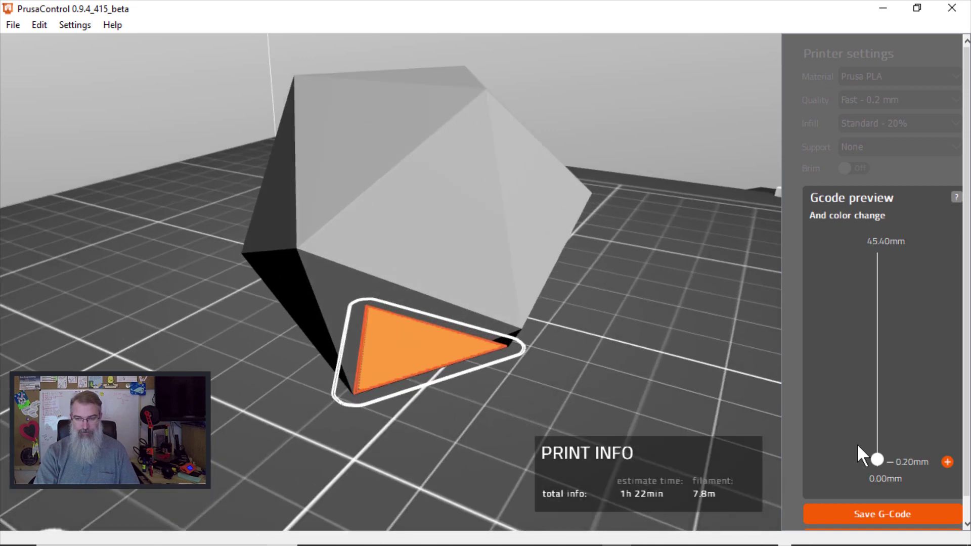
drag(877, 454, 895, 242)
Switch back to Fusion 360 and turn on the layout grid.
click(883, 8)
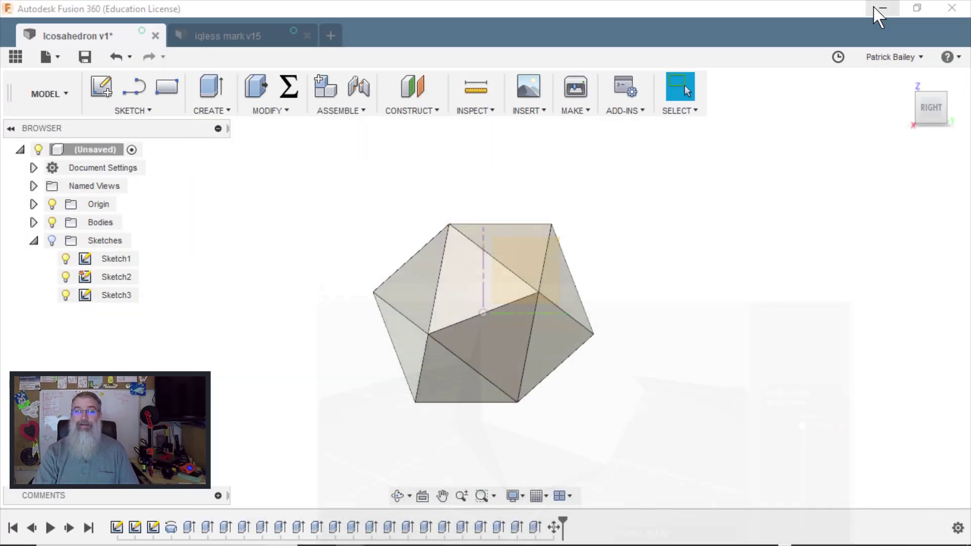
click(546, 497)
click(553, 399)
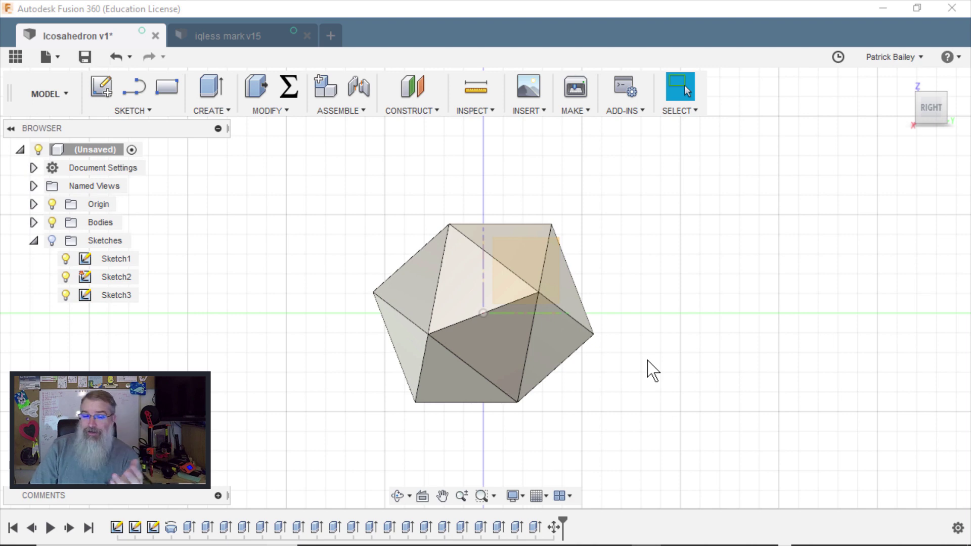
Create a sketch on the icosahedron's triangular face nearest the origin in the right view.
click(463, 295)
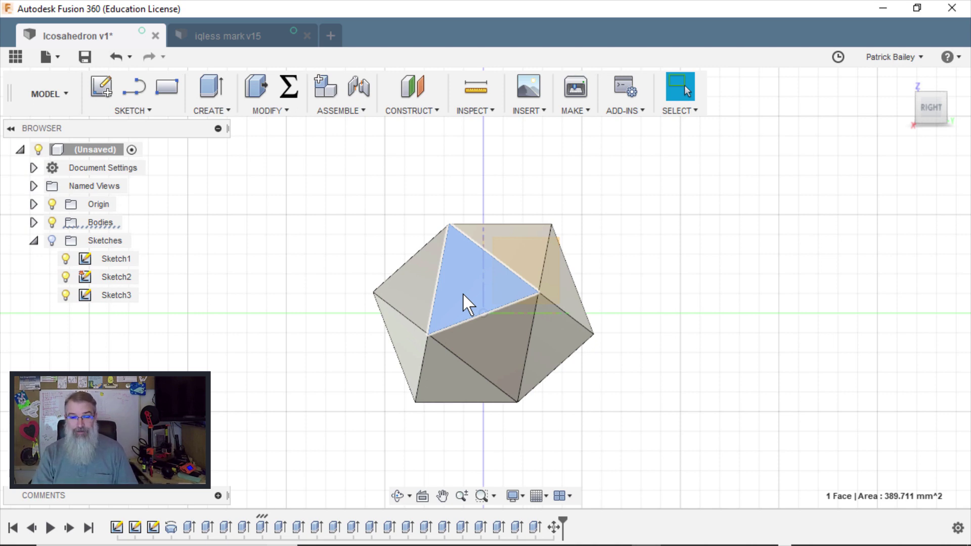
right_click(463, 295)
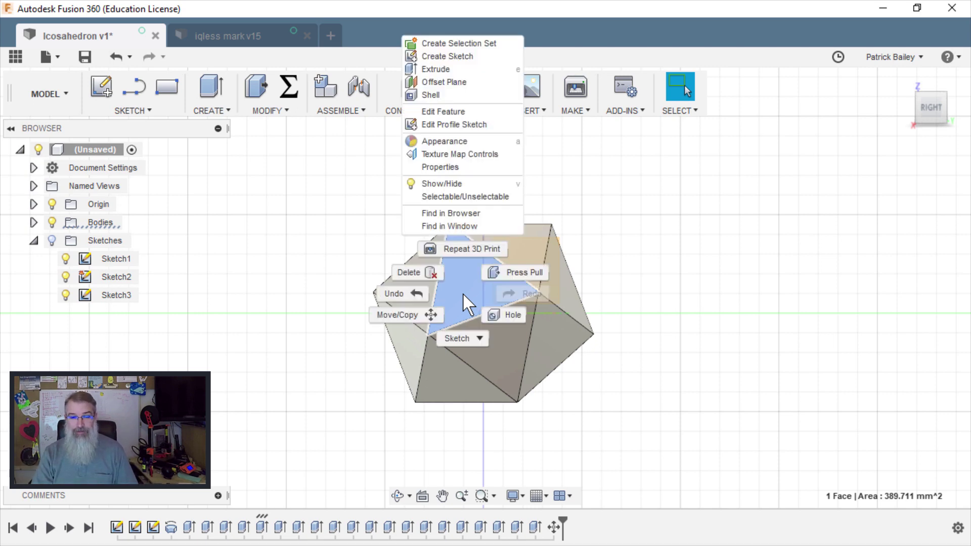
click(449, 61)
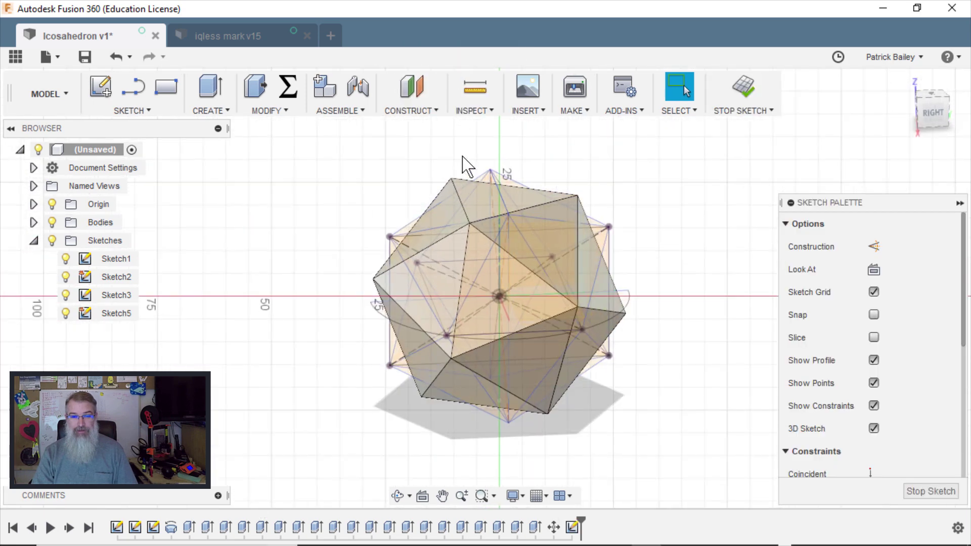
scroll(558, 154, up, 1)
middle_drag(559, 156, 497, 115)
scroll(502, 183, up, 2)
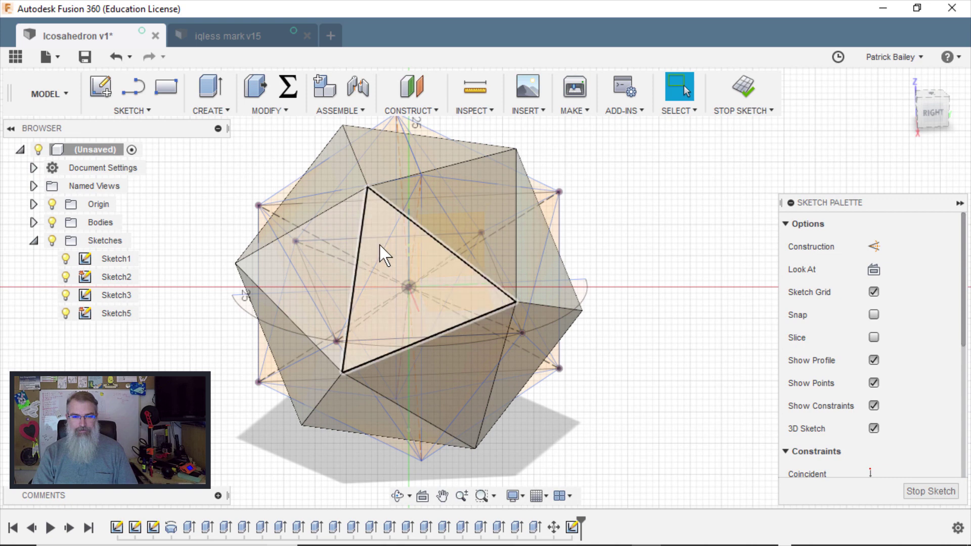
Hide the existing sketches and place the sketch text 20 on the selected triangular face.
key(s)
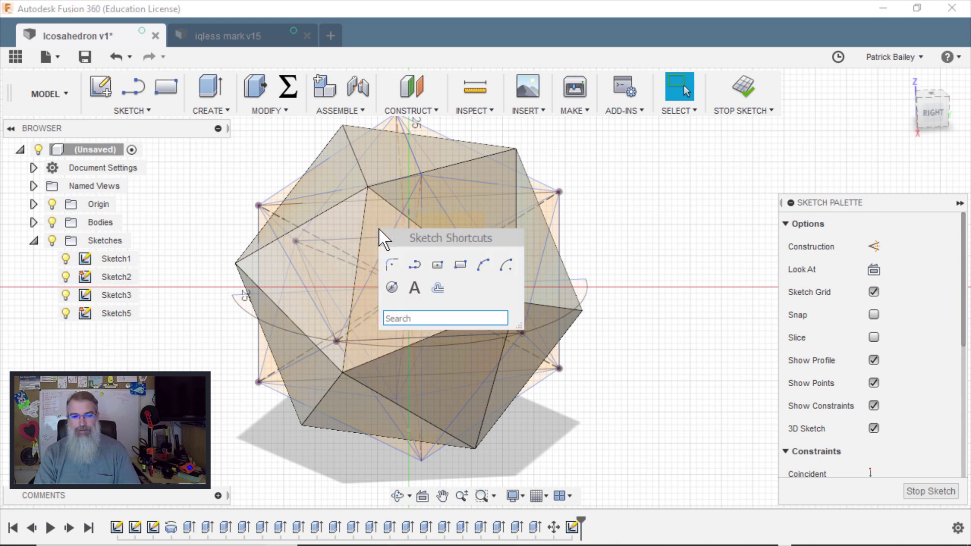
click(415, 286)
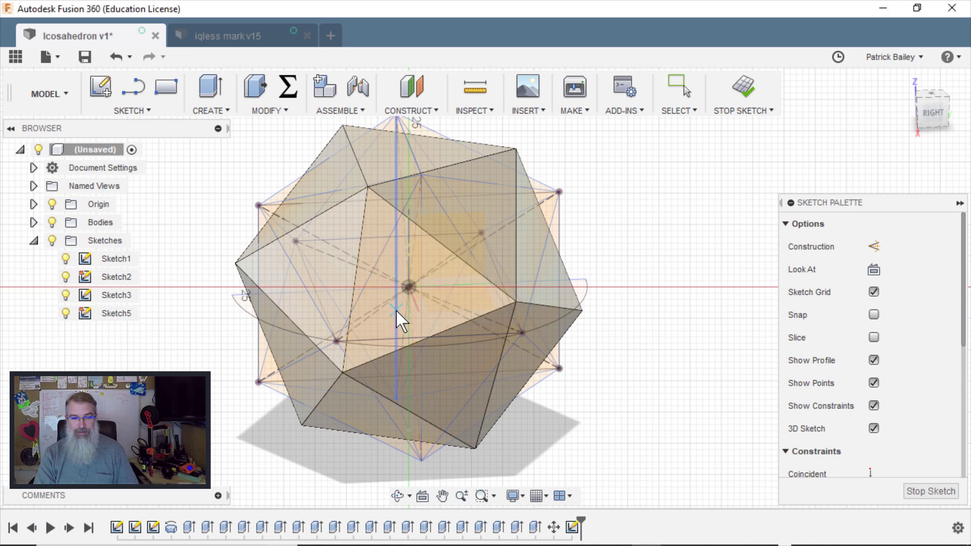
scroll(390, 328, up, 3)
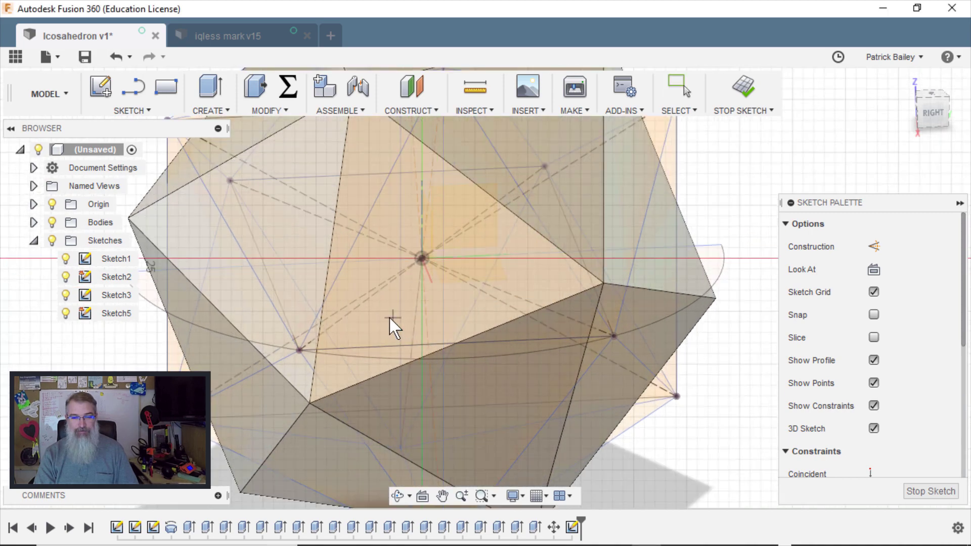
click(52, 241)
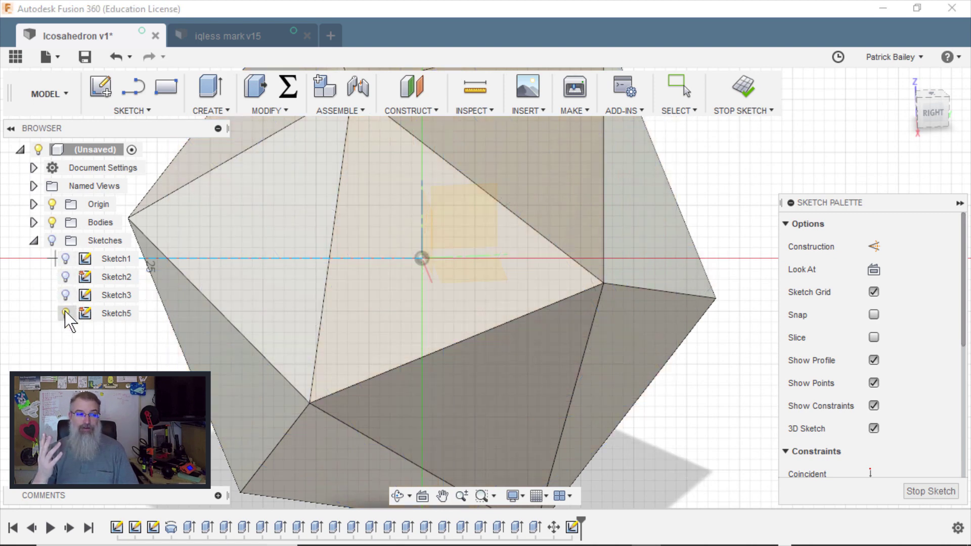
click(378, 293)
scroll(377, 292, down, 3)
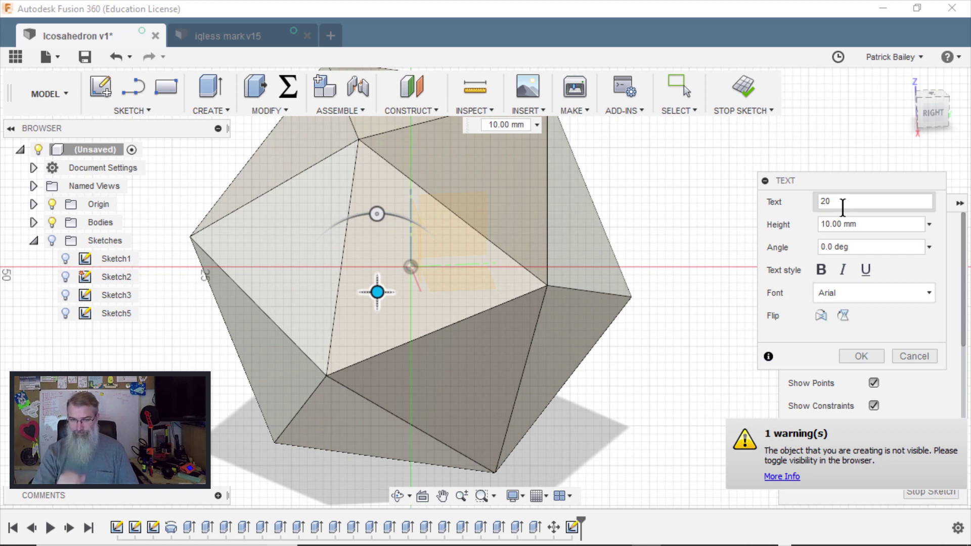
Set the font of the text 20 to Impact and orient the view toward its face.
click(847, 289)
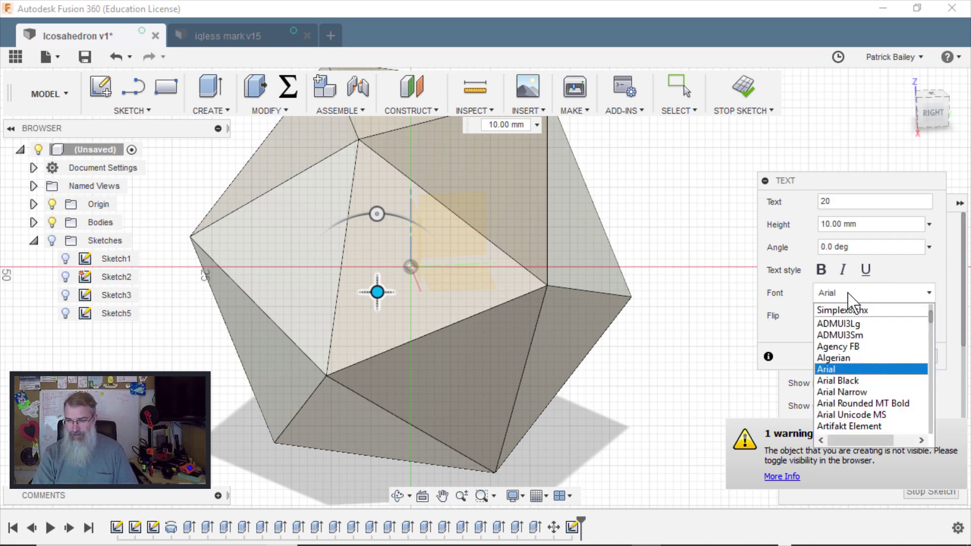
text(im)
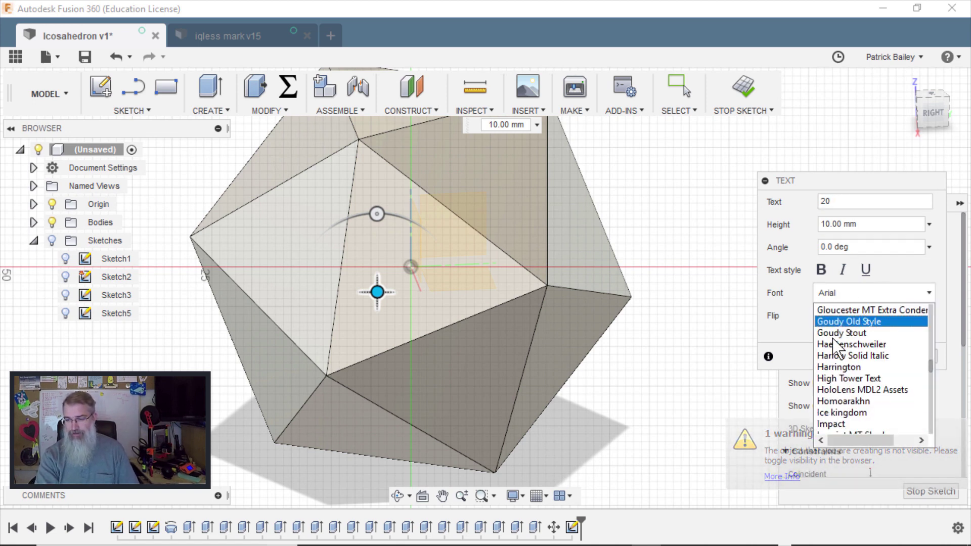
click(850, 424)
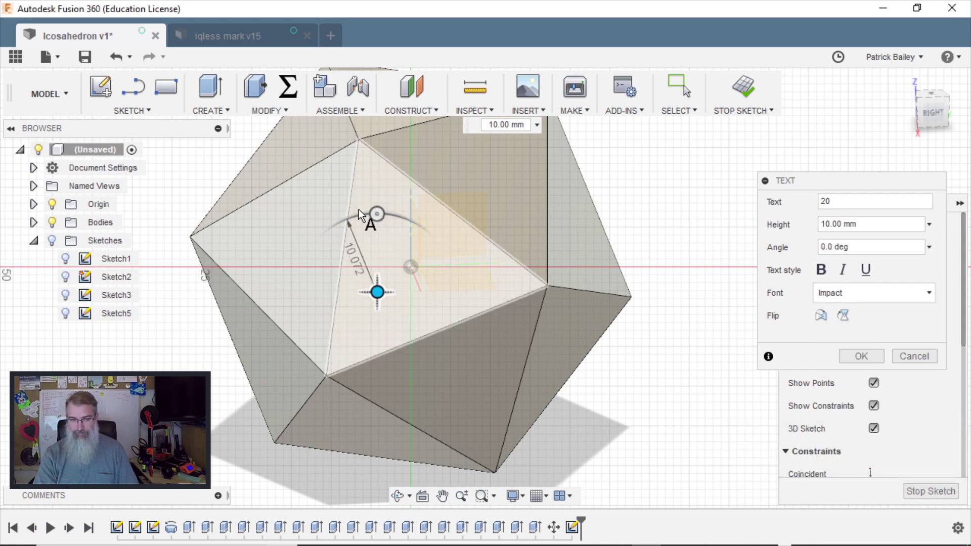
scroll(354, 217, down, 3)
scroll(354, 216, up, 3)
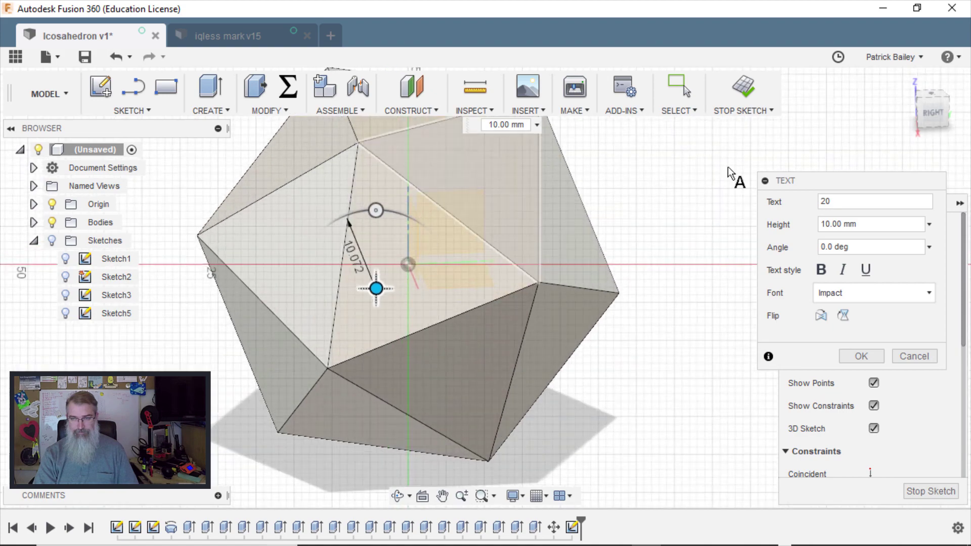
drag(920, 107, 914, 100)
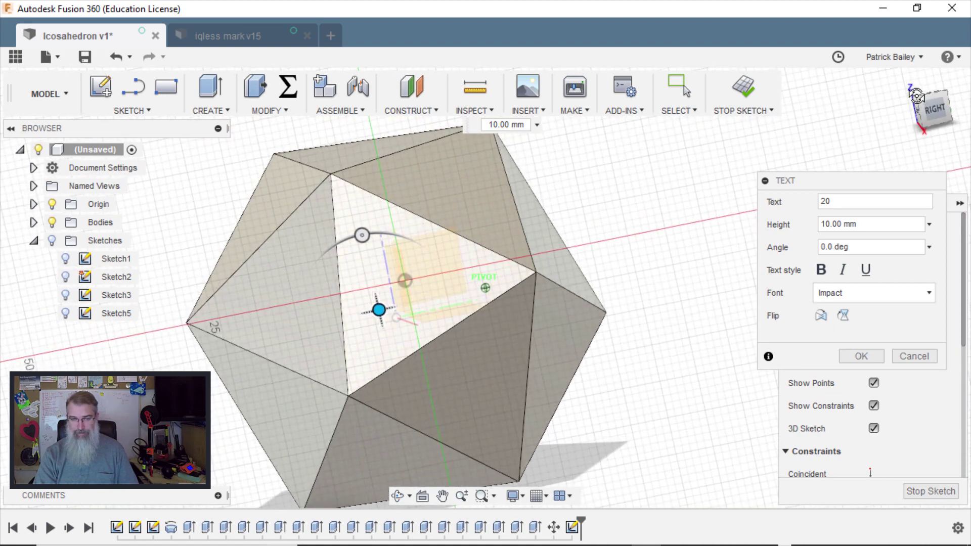
Turn on visibility of the Sketches folder and Sketch5, keeping Sketch1, Sketch2 and Sketch3 hidden.
click(52, 241)
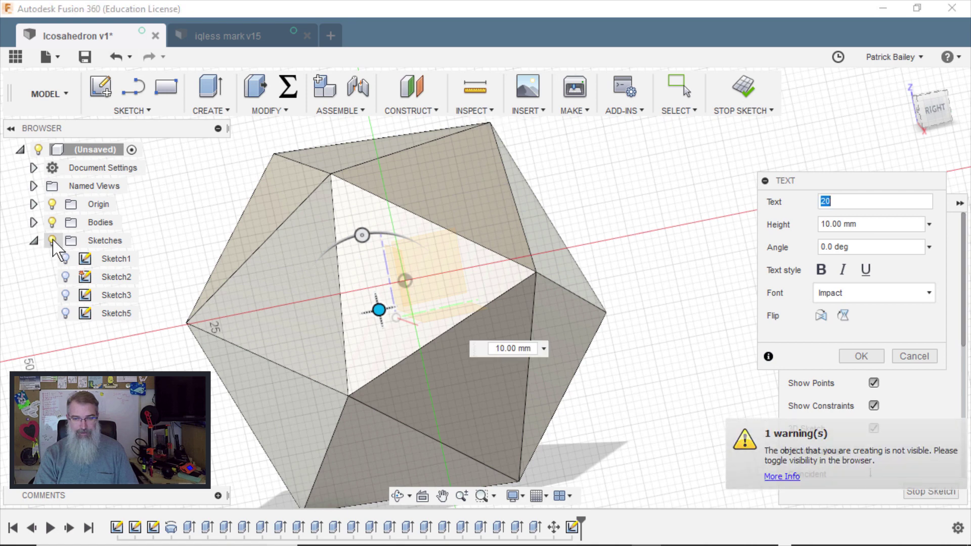
click(65, 259)
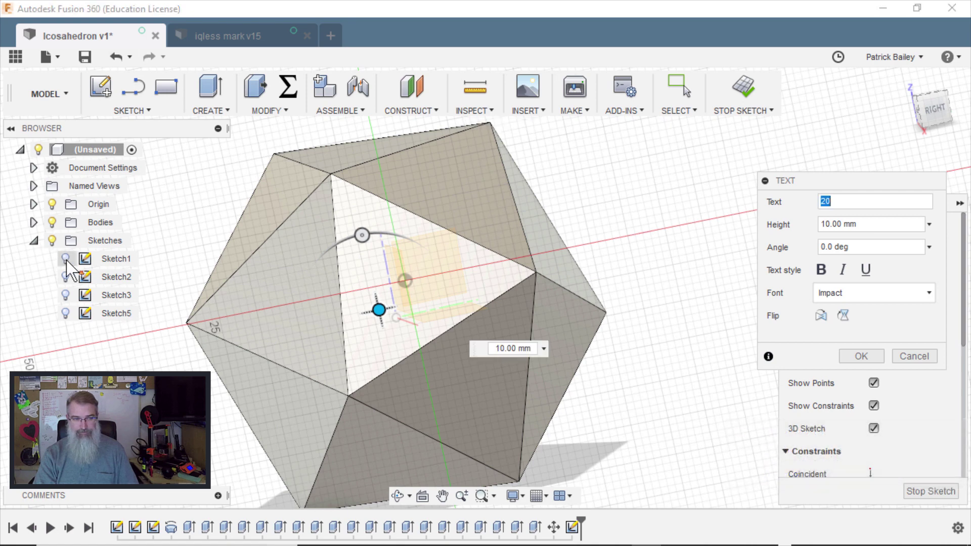
click(65, 276)
click(65, 295)
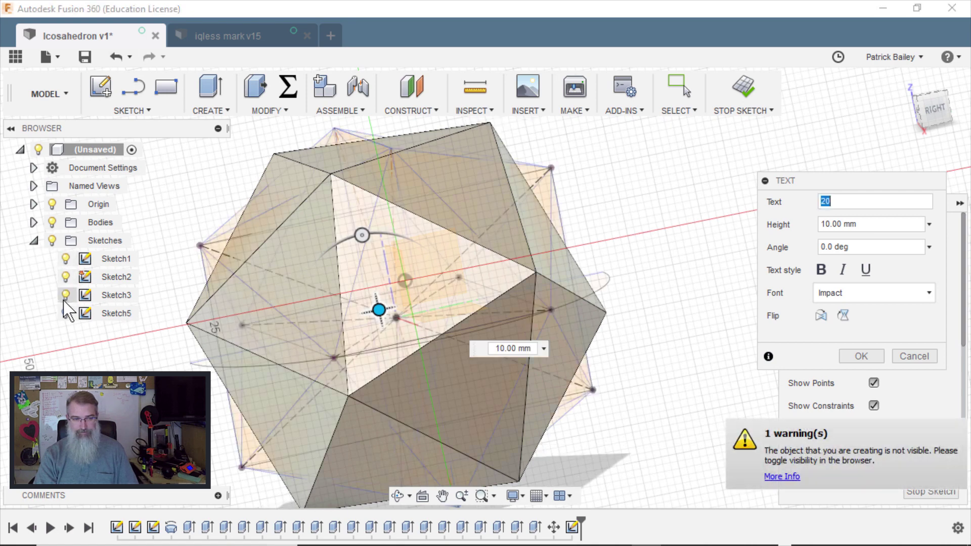
click(66, 314)
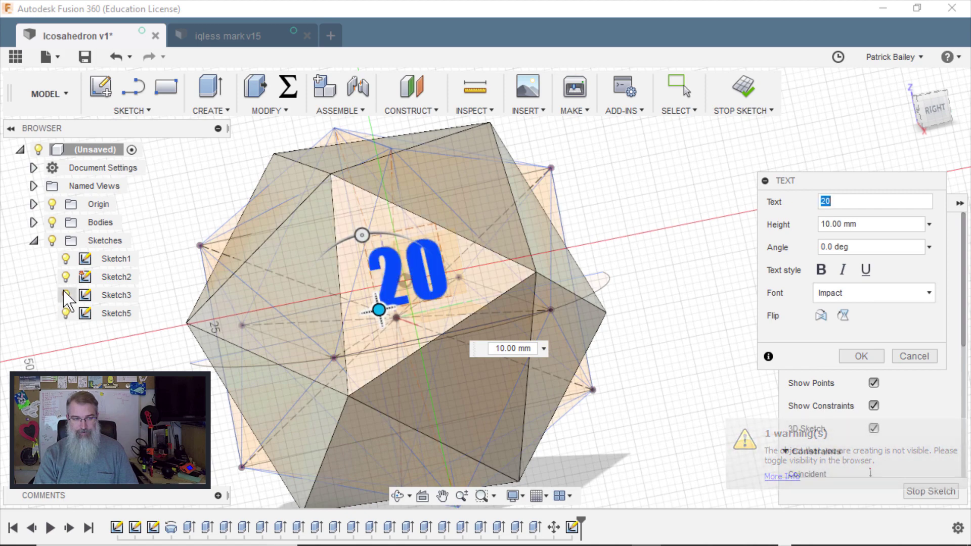
click(66, 295)
click(65, 277)
click(65, 258)
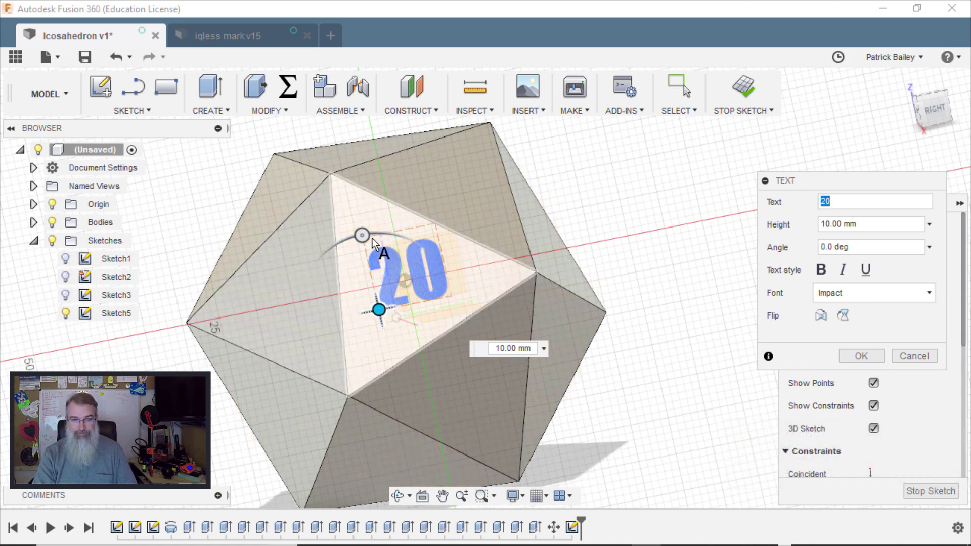
Set the text height to 13 mm, rotate it to 25 degrees, and position it inside the triangular face.
drag(362, 235, 341, 240)
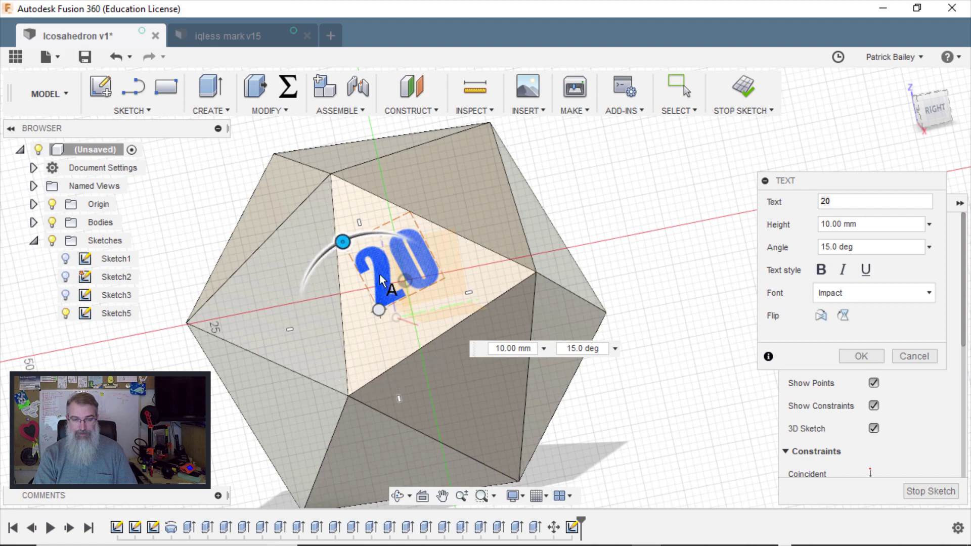
scroll(387, 284, down, 3)
middle_drag(398, 321, 342, 331)
scroll(342, 330, up, 4)
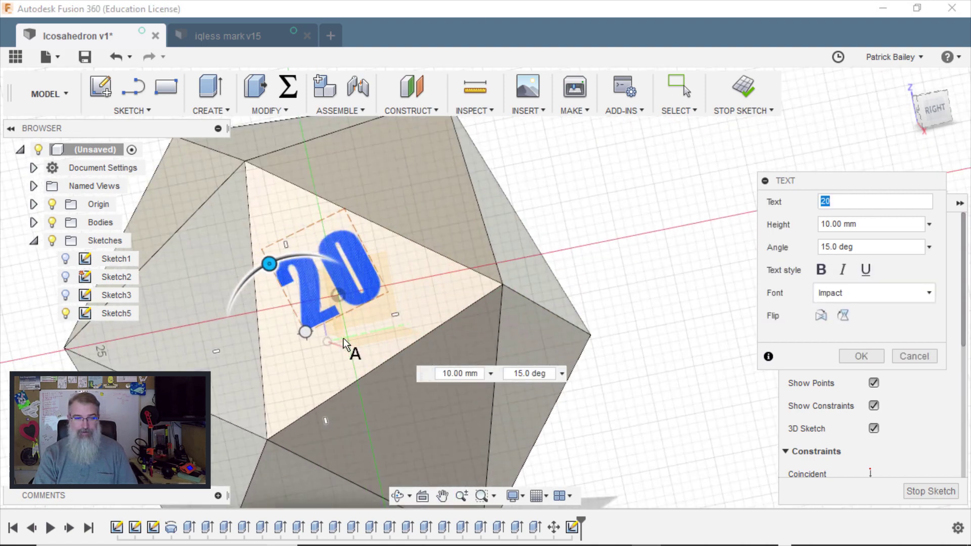
click(856, 221)
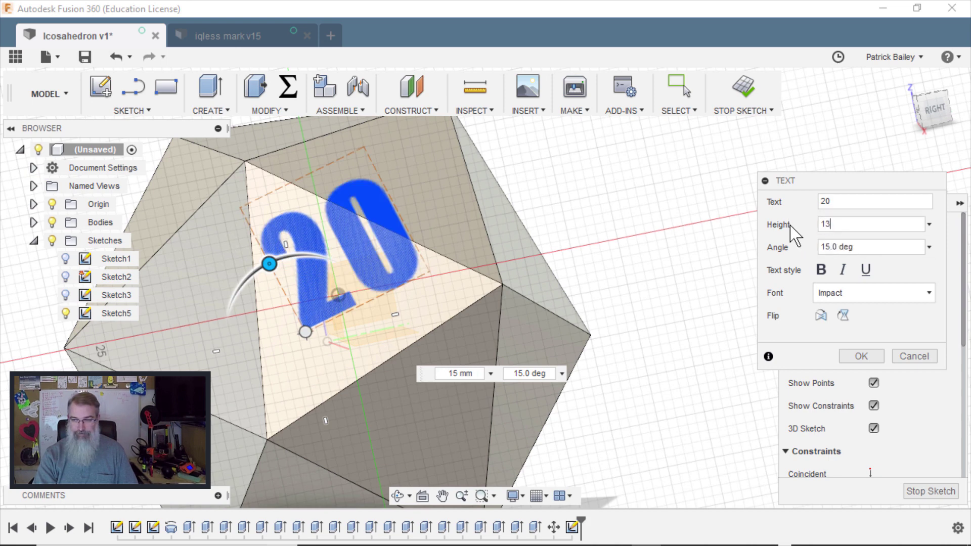
drag(272, 268, 253, 276)
drag(302, 325, 317, 373)
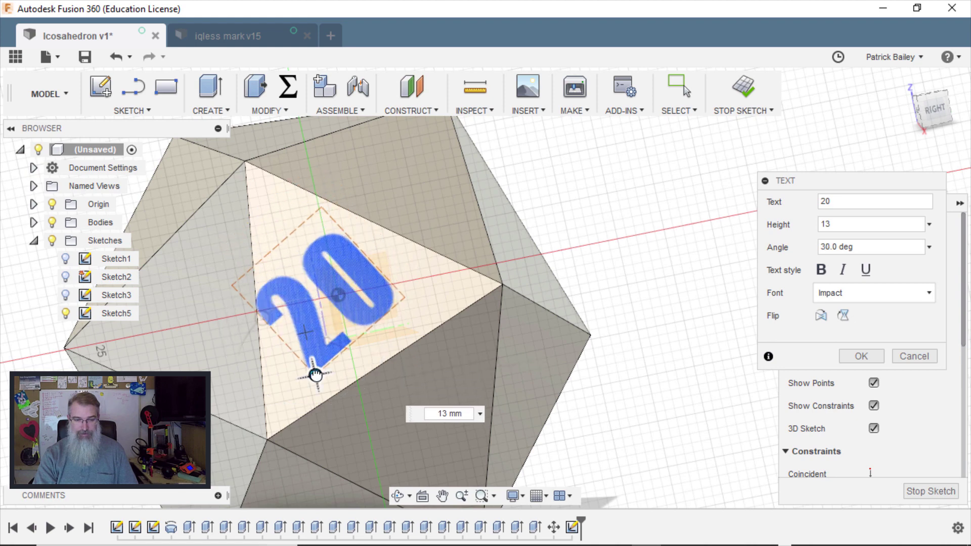
drag(266, 317, 267, 314)
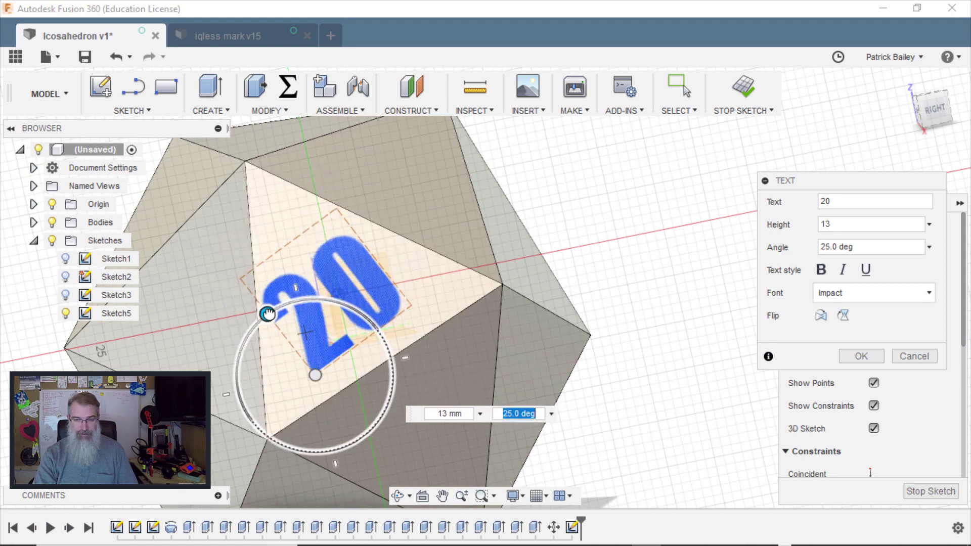
click(876, 358)
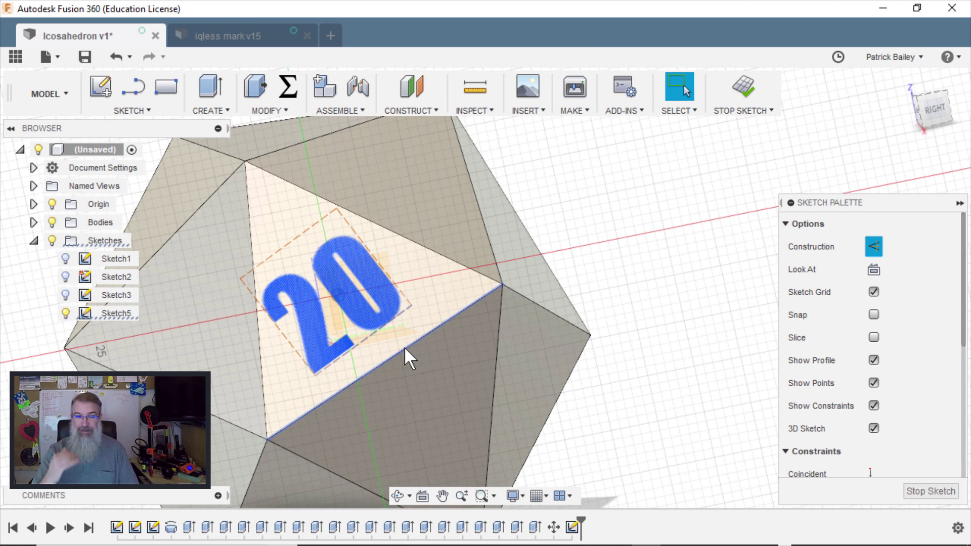
Constrain the text frame's base parallel to the adjacent face edge and shift the text toward the face's center.
scroll(842, 371, down, 3)
scroll(841, 371, down, 3)
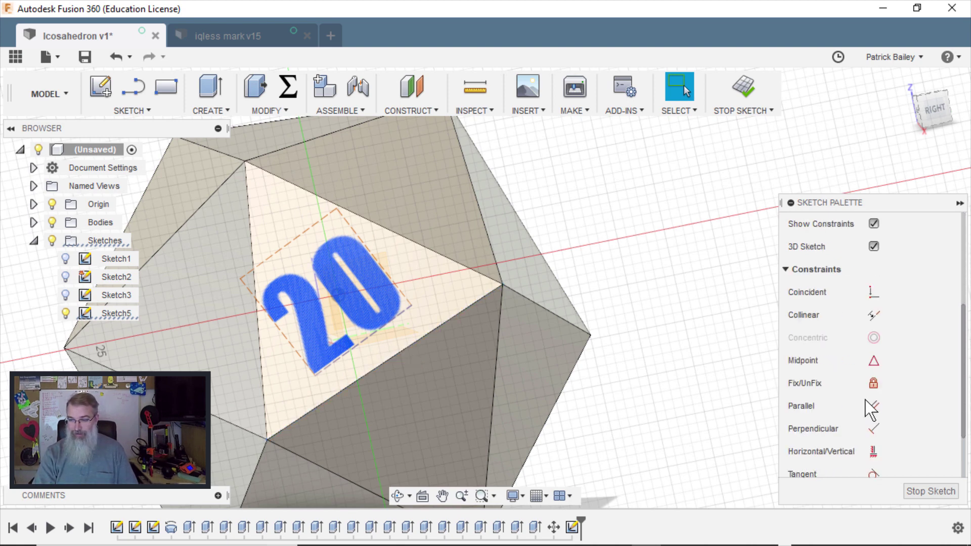
click(429, 334)
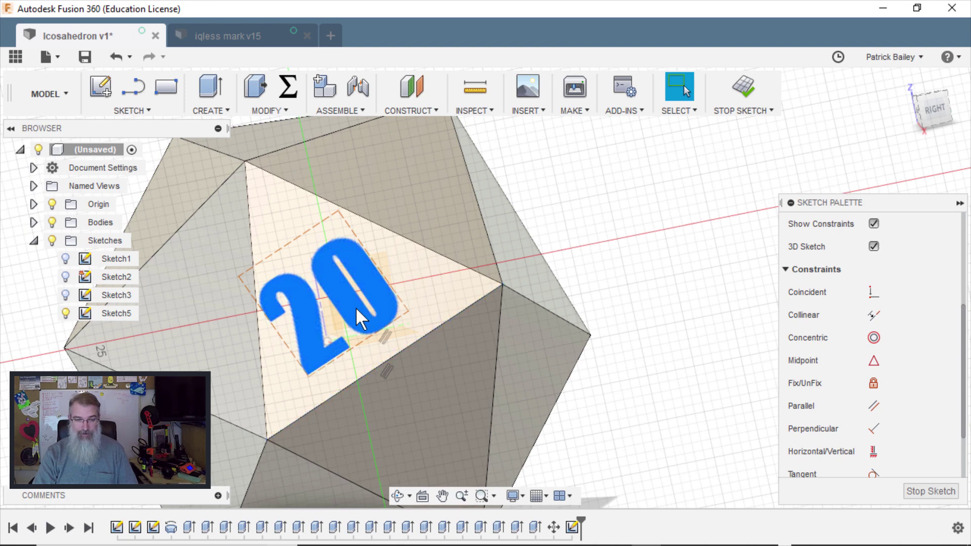
mouse_move(357, 309)
mouse_down()
mouse_move(372, 307)
mouse_move(366, 300)
mouse_up()
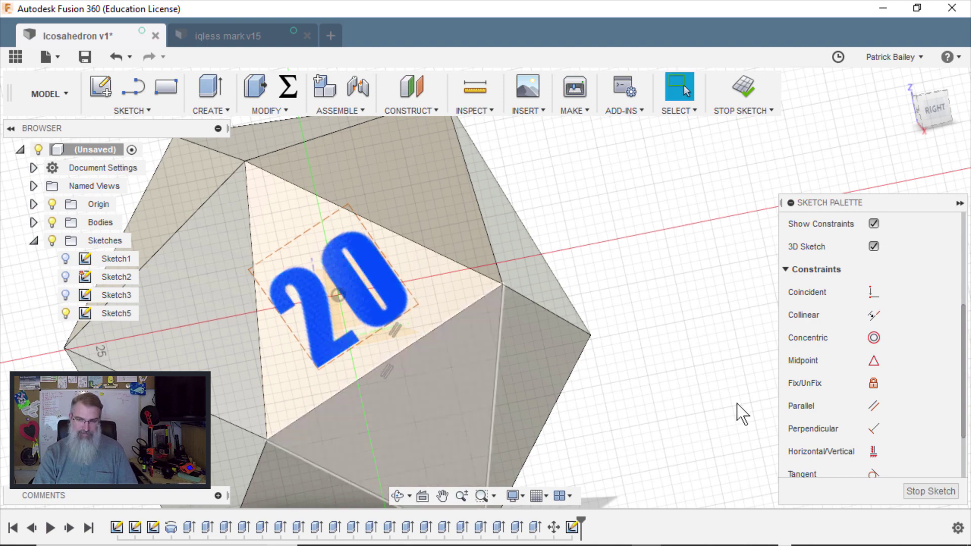
Finish the sketch of the 20 and turn on visibility of the Sketches folder.
click(930, 492)
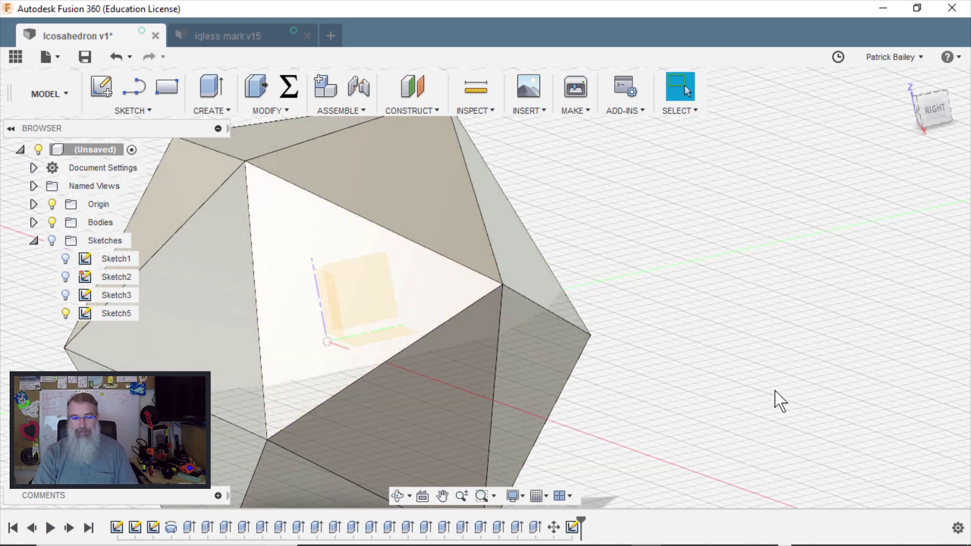
click(65, 313)
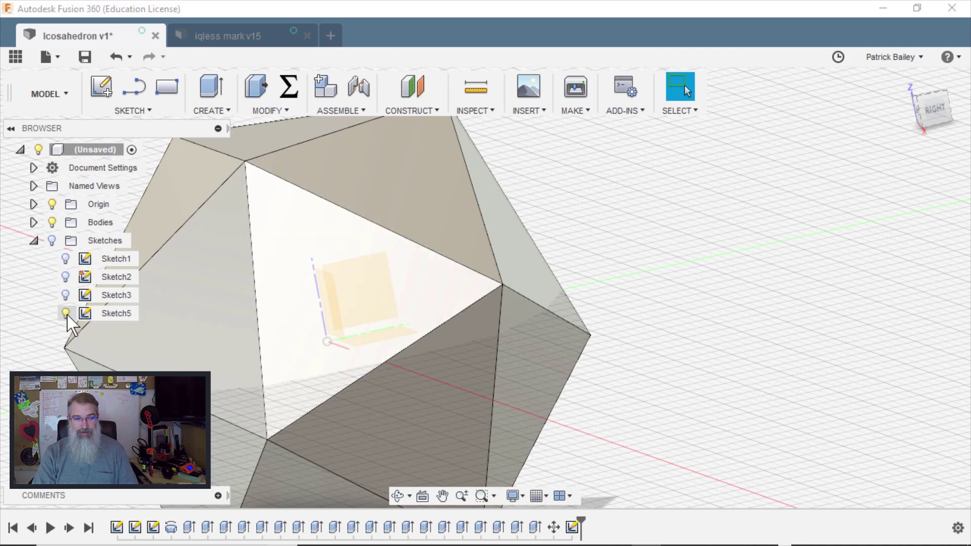
click(52, 240)
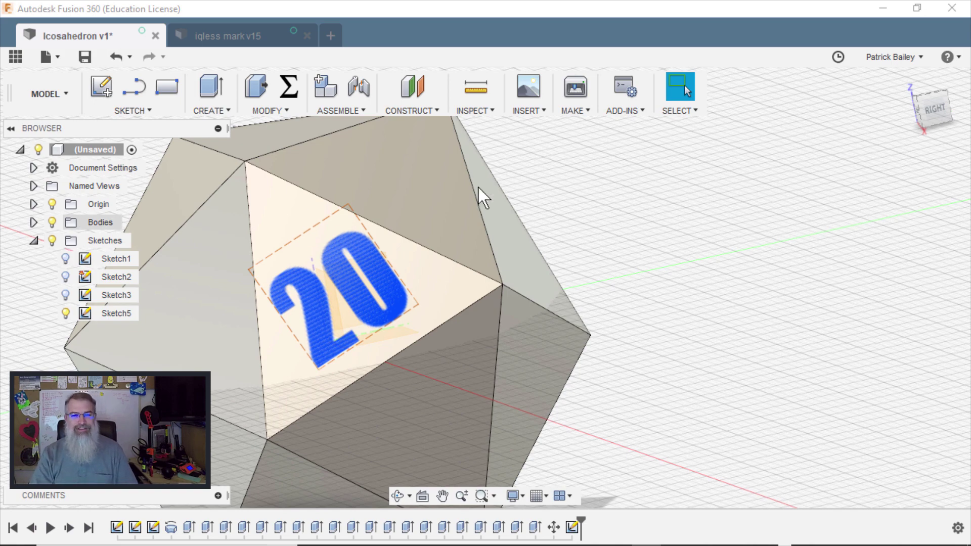
Create a new sketch on the triangular face directly above the face numbered 20.
click(398, 181)
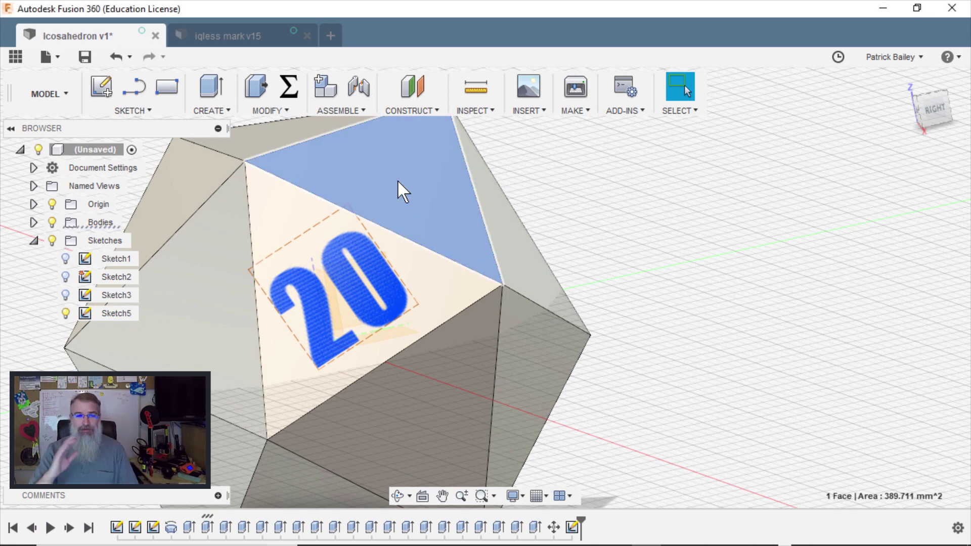
right_click(398, 182)
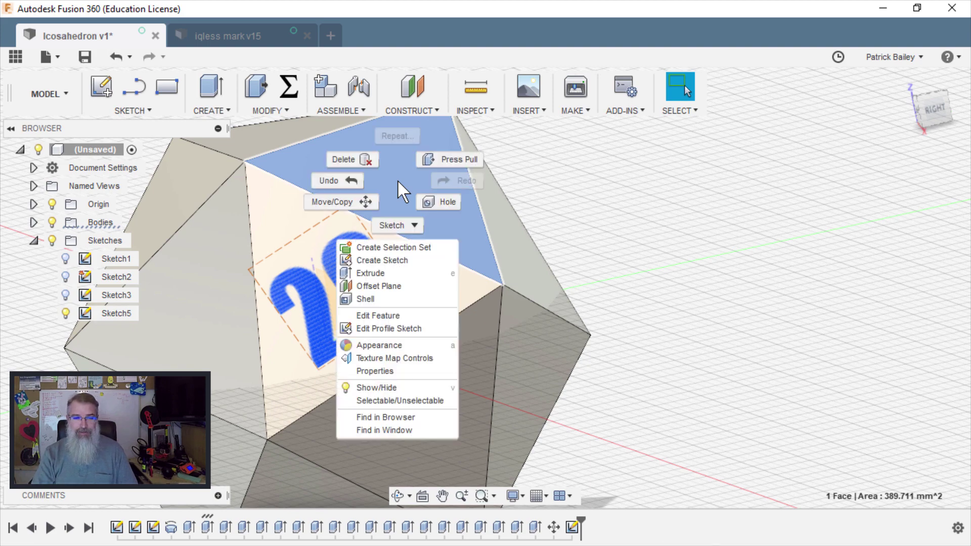
click(393, 260)
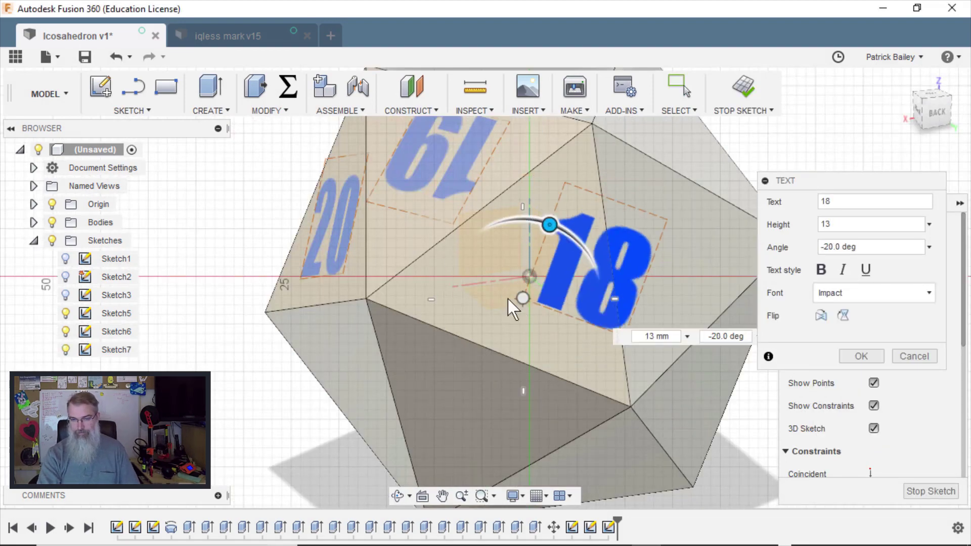
Place 13 mm high Impact numbers on separate faces: 18 at -20 degrees, 17 at 75 degrees, and 15.
key(Return)
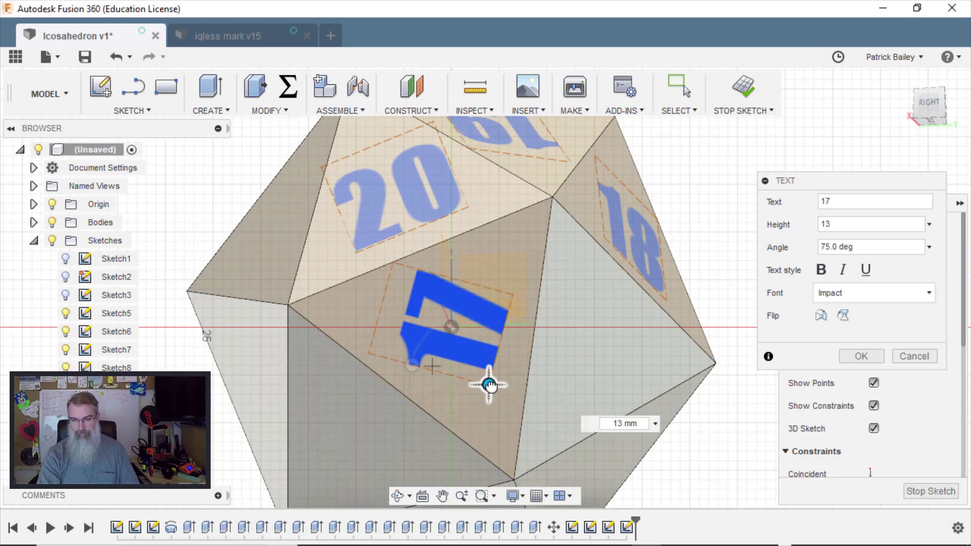
key(Return)
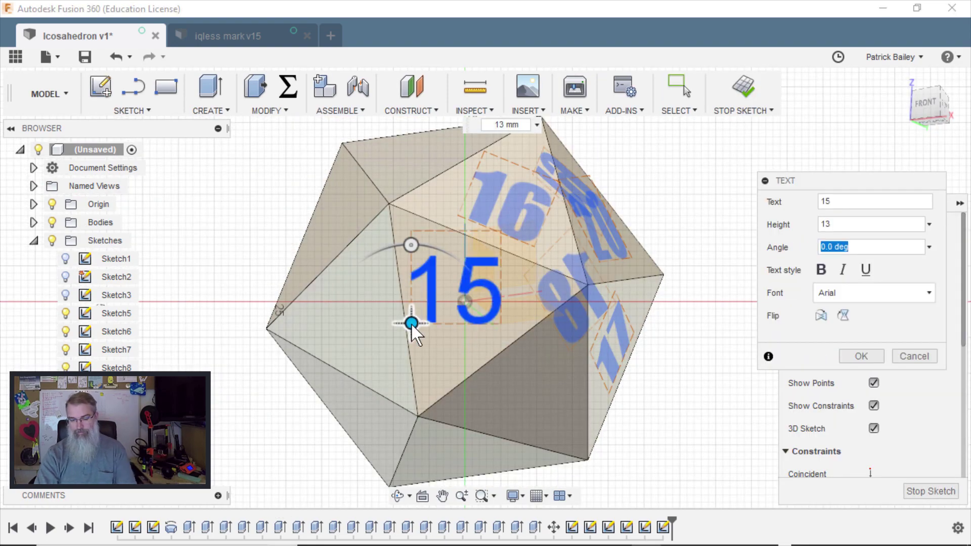
key(Return)
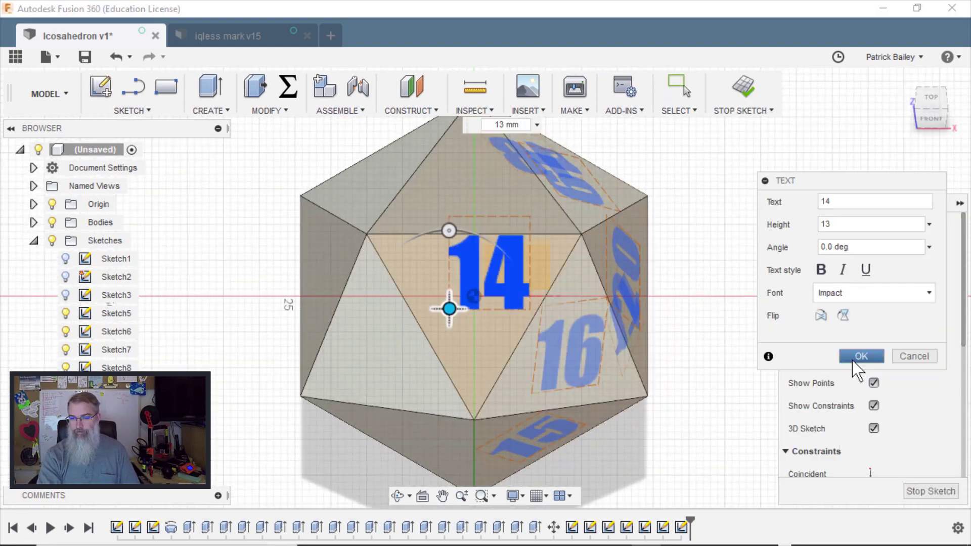
Place 13 mm high Impact numbers on two adjoining faces: 14 at 0 degrees and 13 at 60 degrees.
click(860, 357)
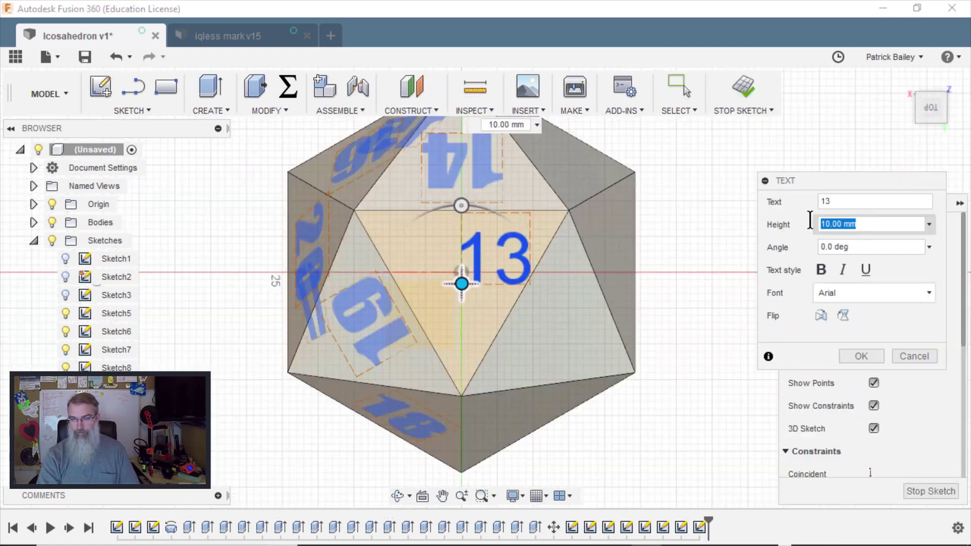
drag(462, 206, 346, 265)
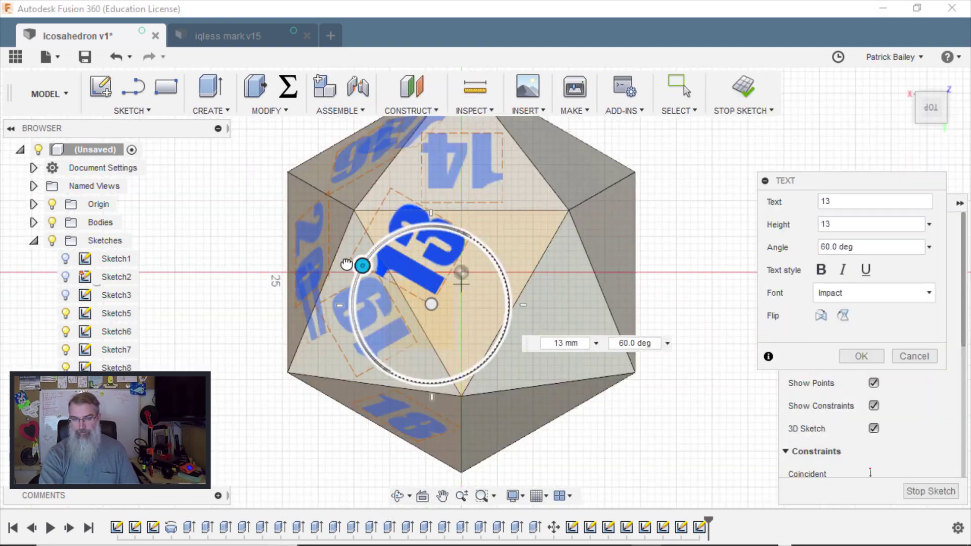
key(Return)
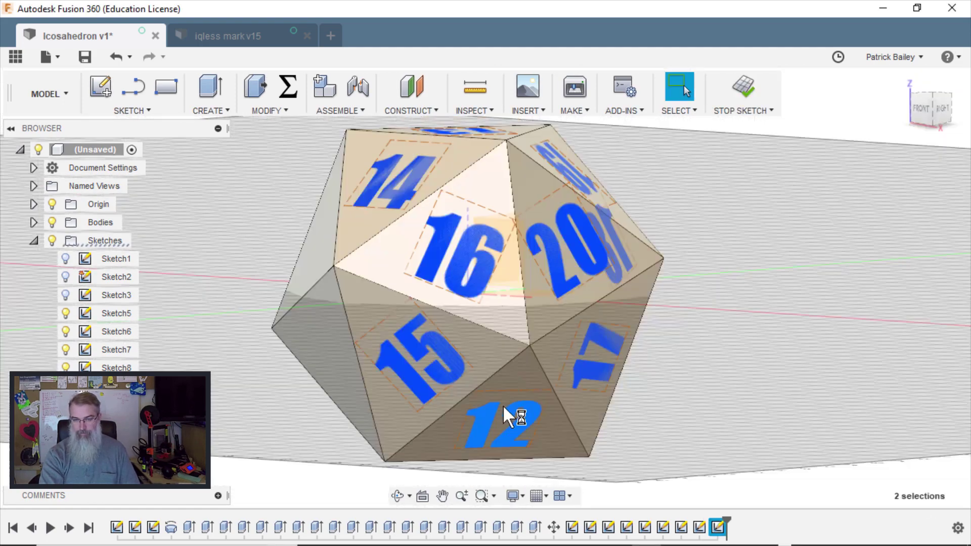
Continue numbering the unmarked faces, including 9 and 8 as 13 mm high Impact text, with 8 rotated to -85 degrees.
right_click(349, 383)
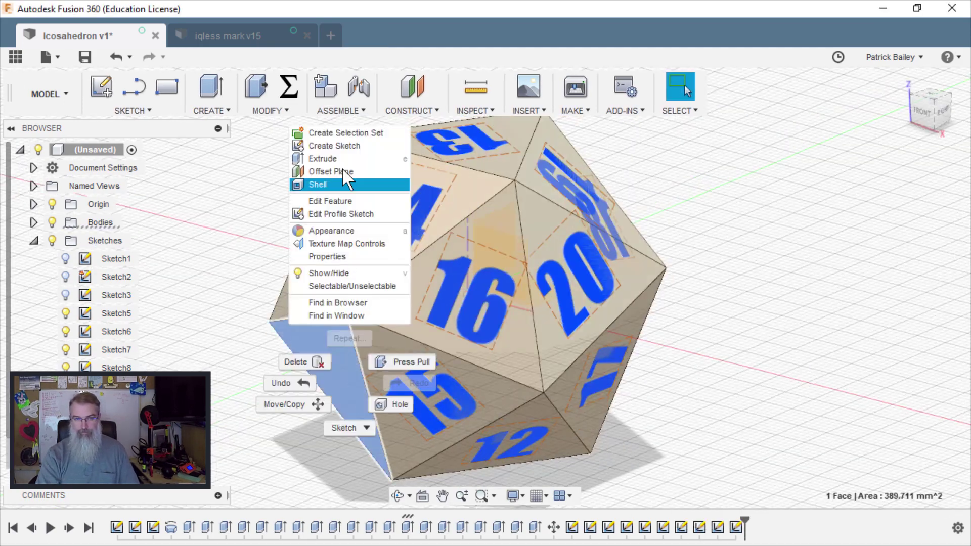
click(856, 357)
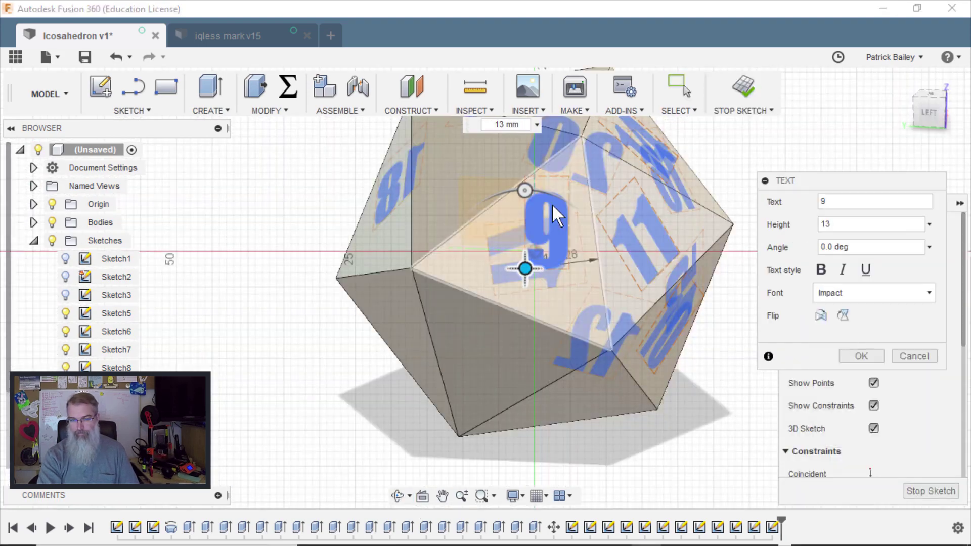
key(Return)
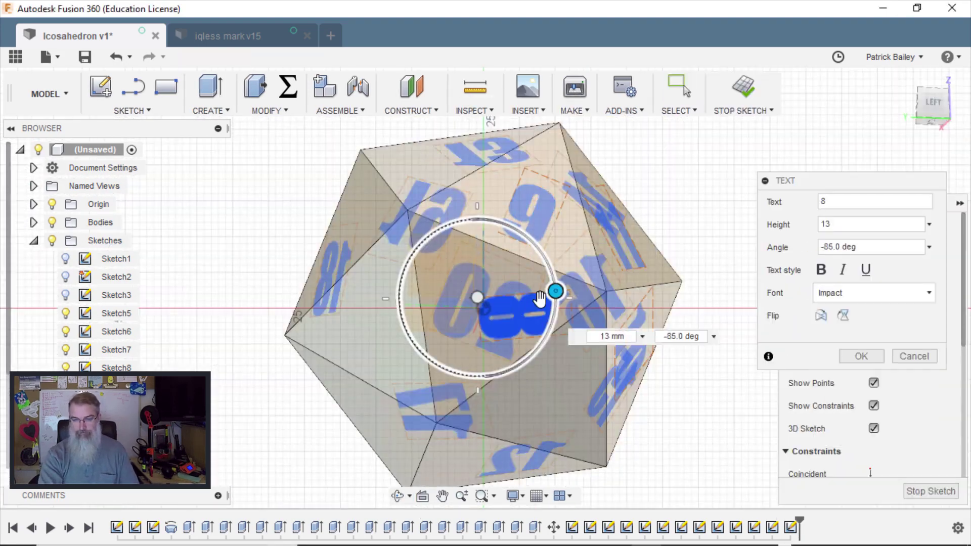
key(Return)
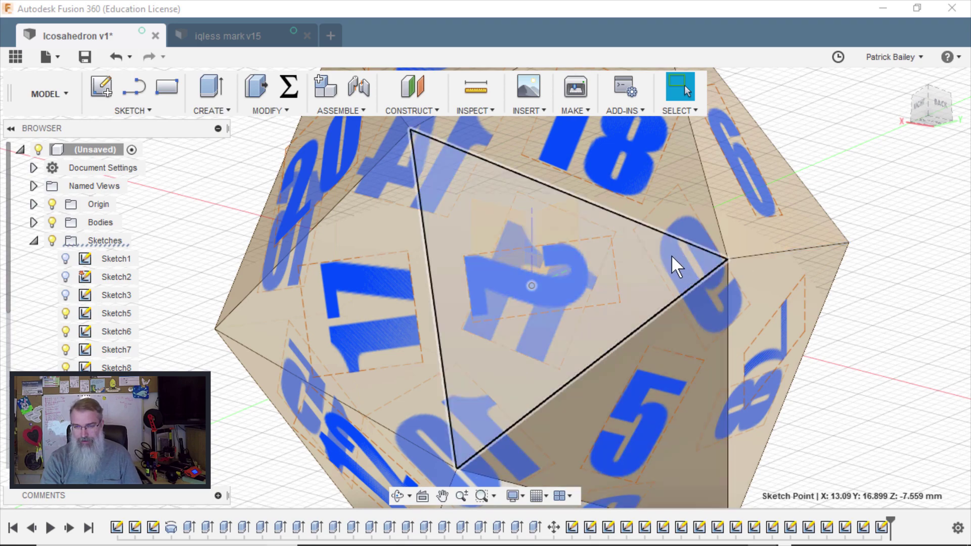
Open the sketch containing the number 6 for editing.
shift+middle_drag(672, 255, 635, 310)
scroll(641, 310, down, 5)
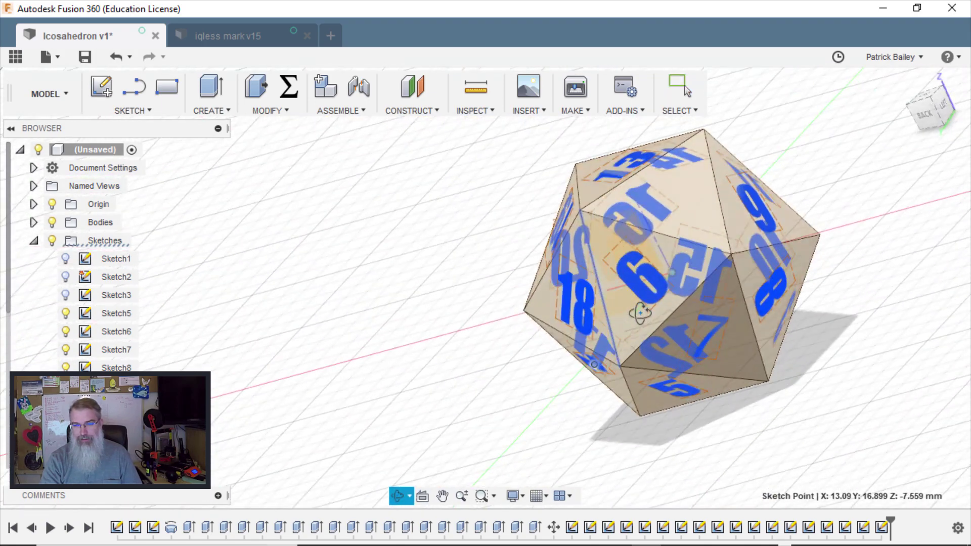
click(631, 320)
right_click(631, 317)
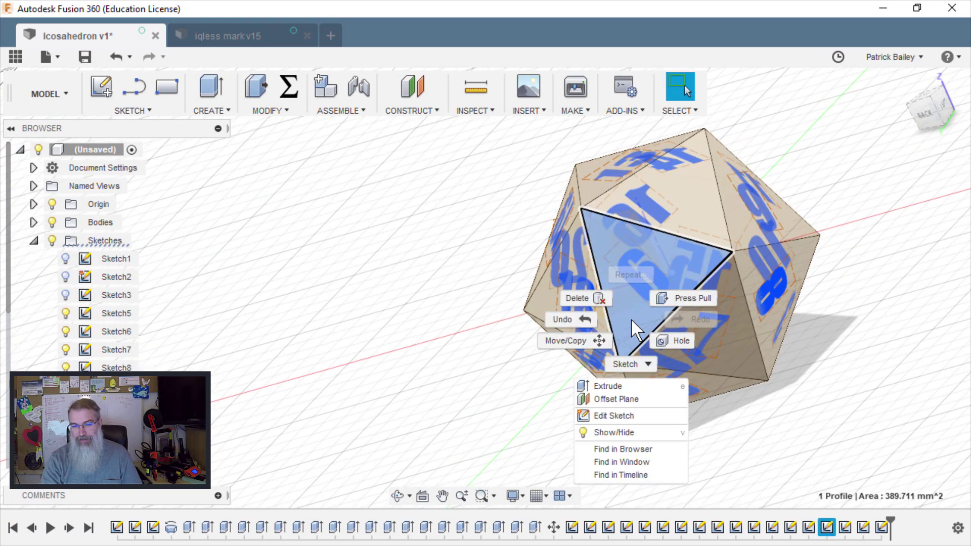
click(634, 417)
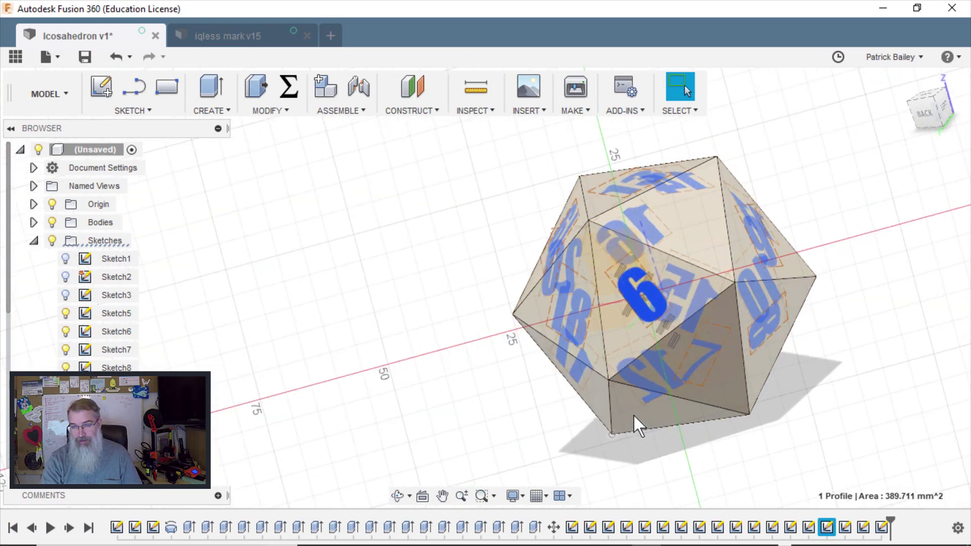
middle_drag(632, 372, 444, 303)
scroll(444, 302, up, 3)
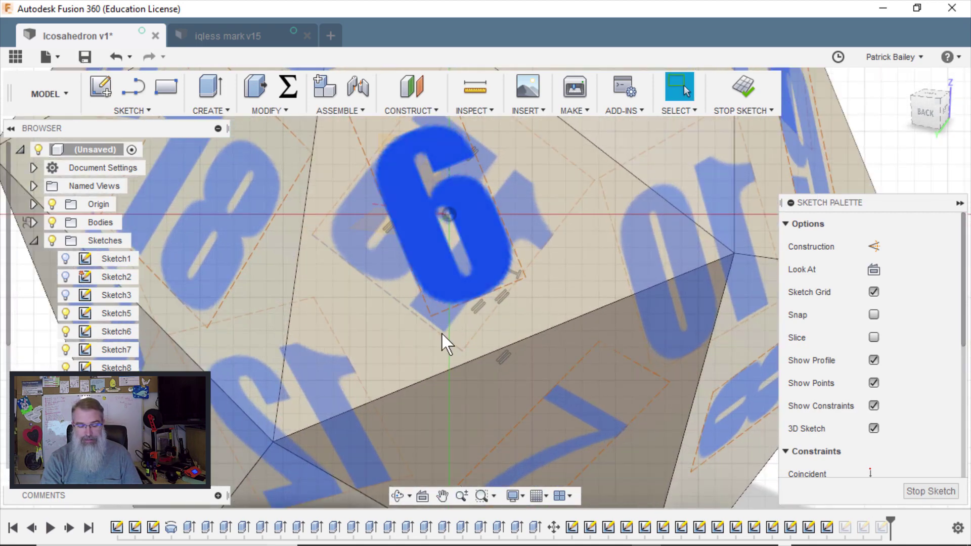
key(s)
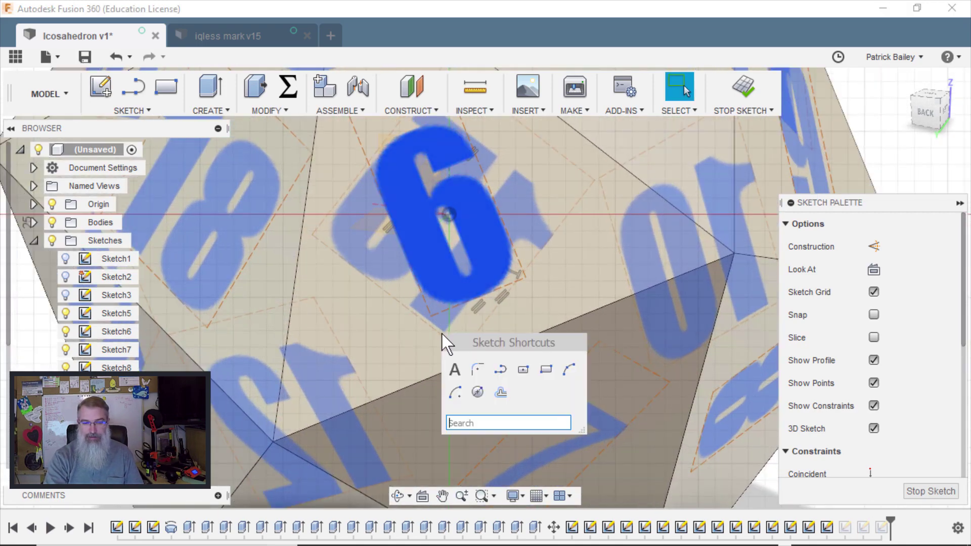
click(544, 369)
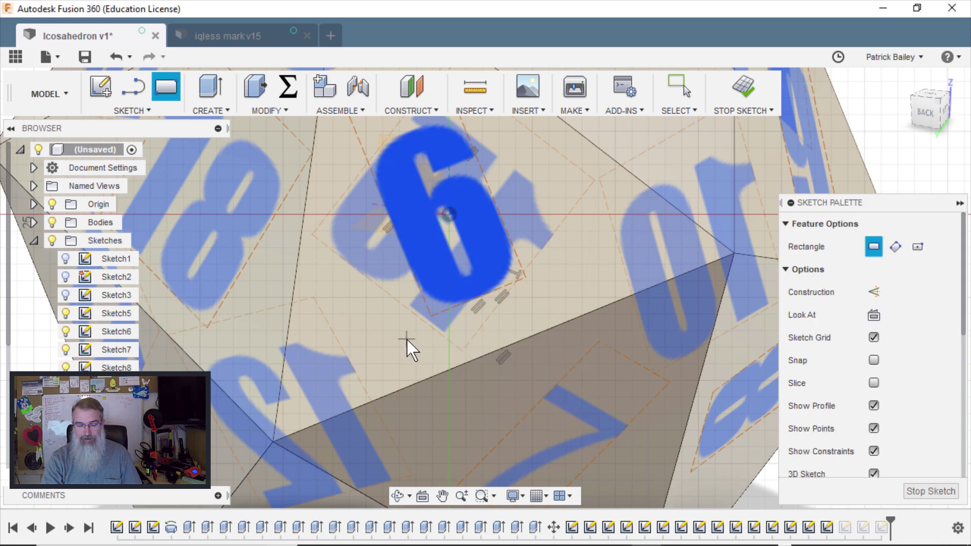
click(407, 340)
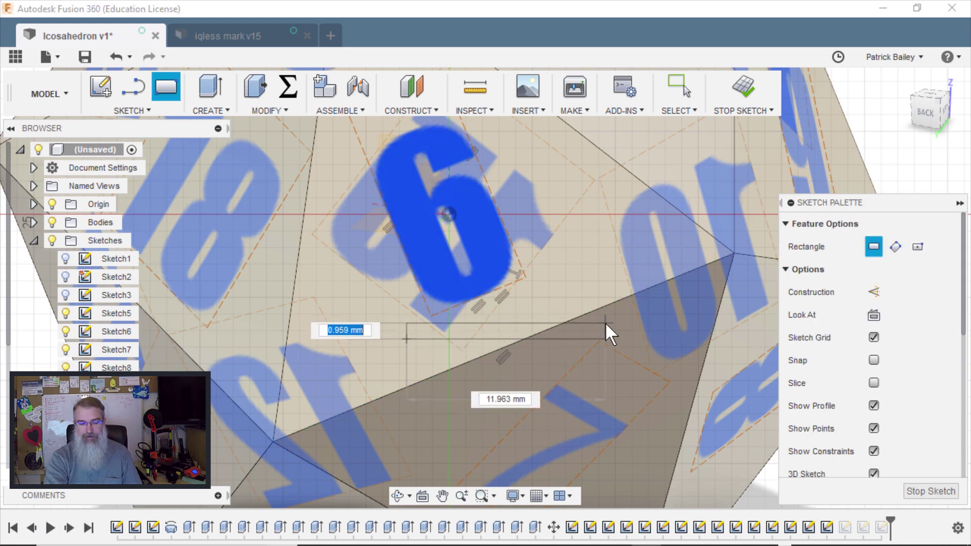
key(Escape)
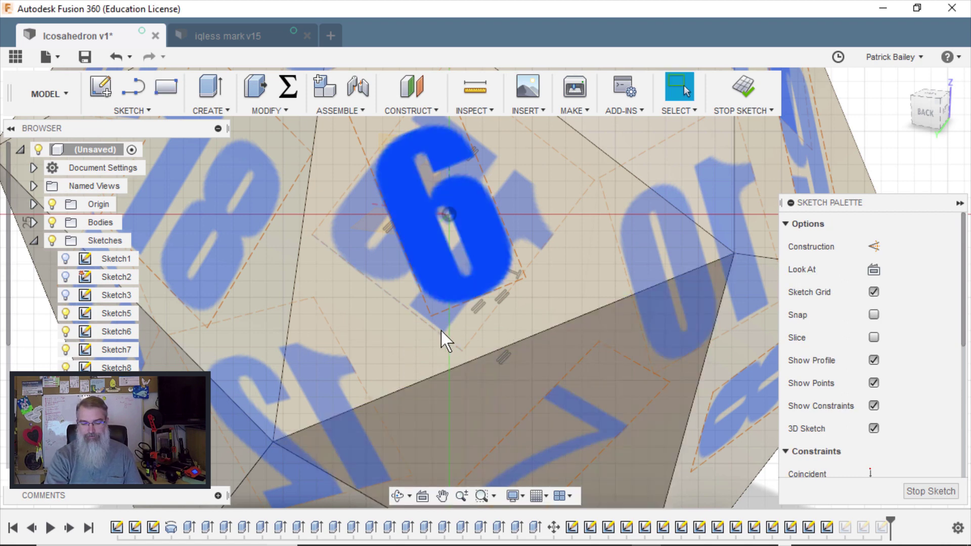
Draw a thin closed bar with the Line tool beneath the 6, about 9.3 mm long and 0.7 mm wide.
key(l)
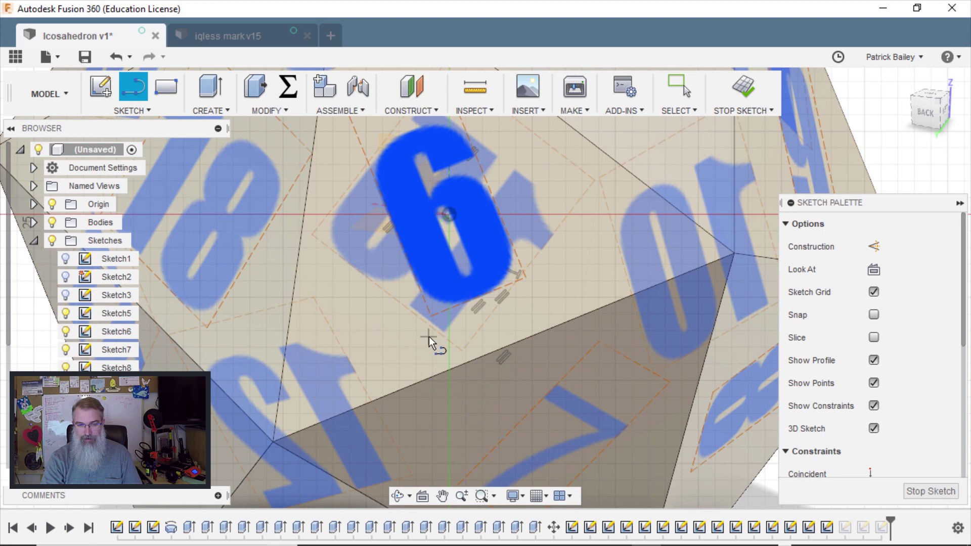
click(422, 348)
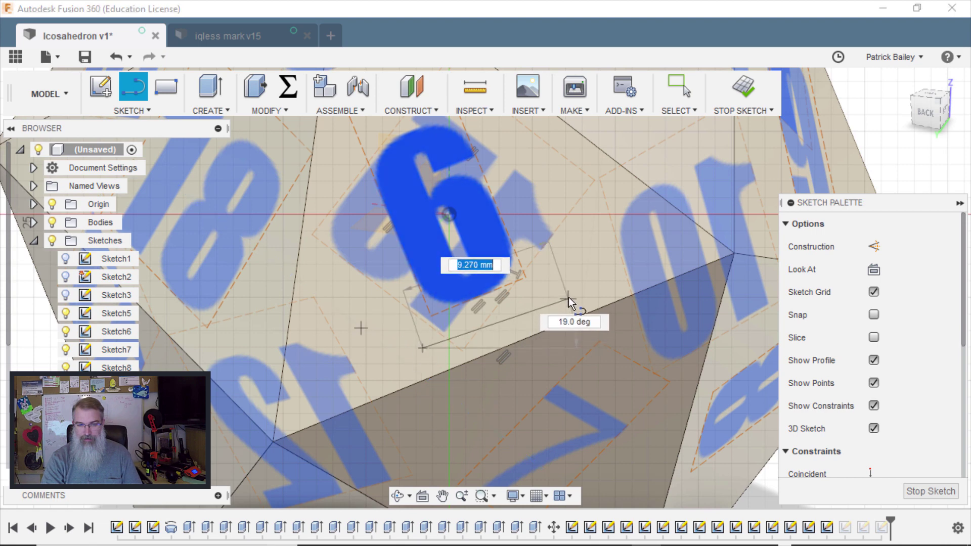
click(566, 298)
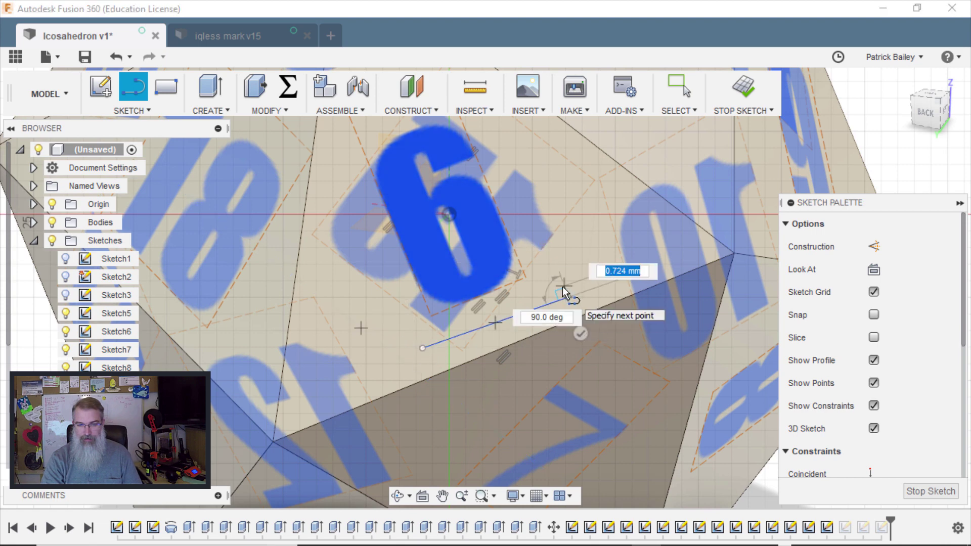
click(563, 287)
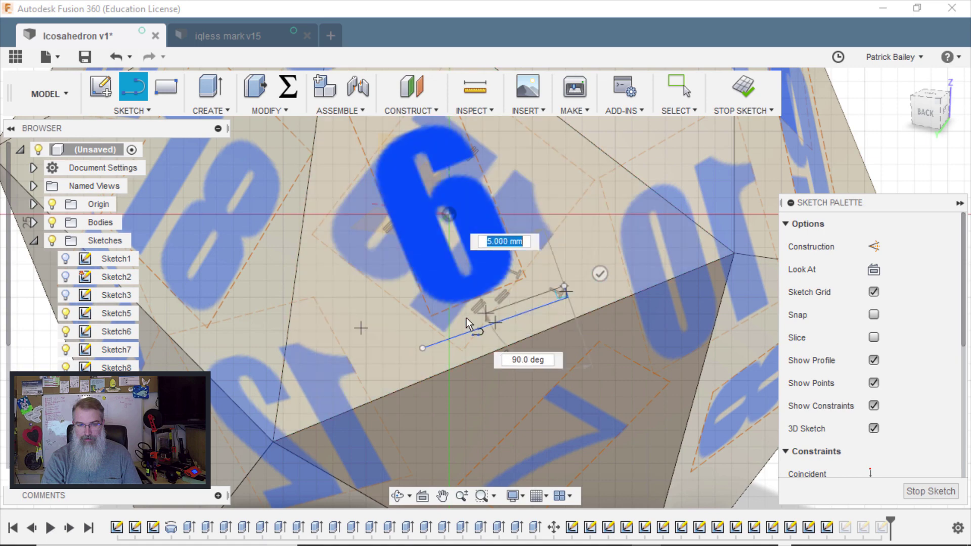
click(419, 336)
scroll(423, 354, up, 3)
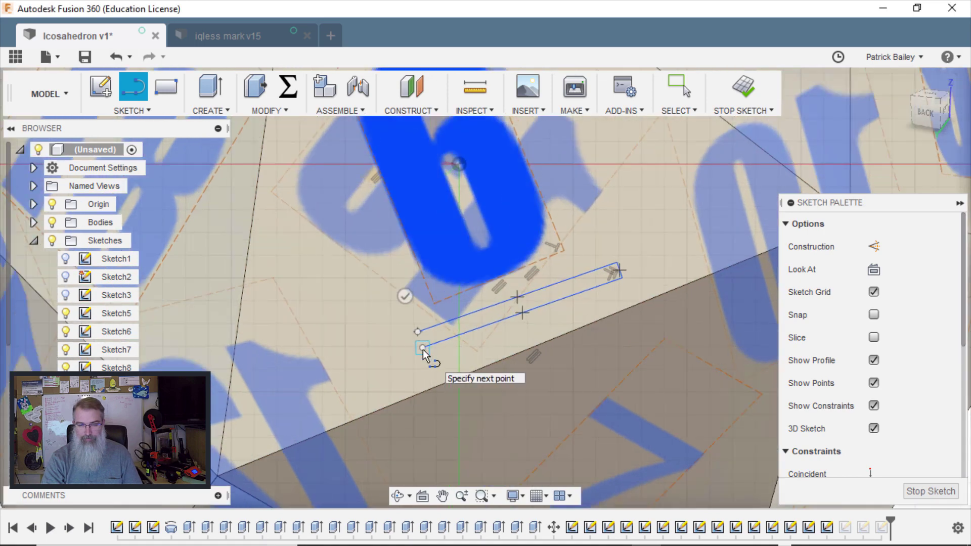
click(423, 348)
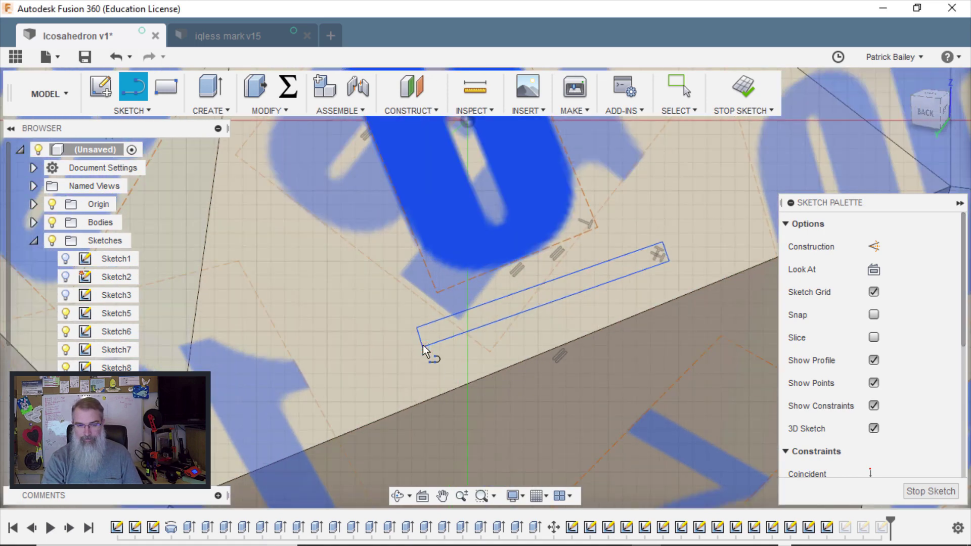
key(Escape)
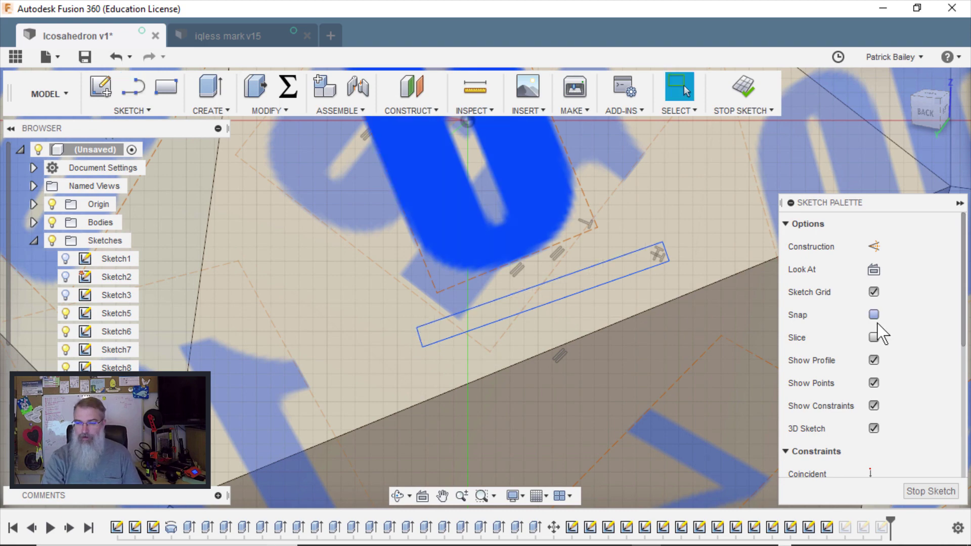
Constrain the bar's upper long edge parallel to the base of the 6's text frame.
click(609, 261)
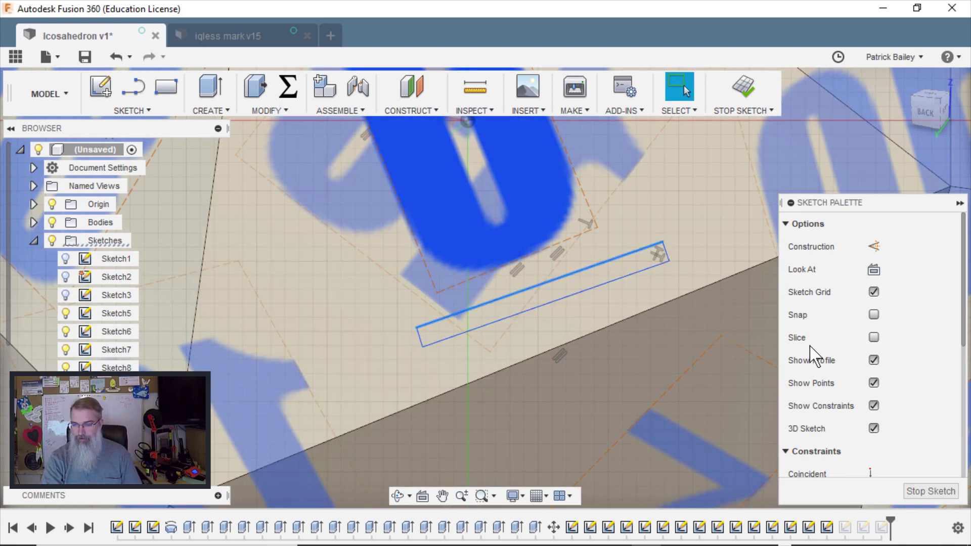
scroll(820, 354, down, 5)
click(874, 329)
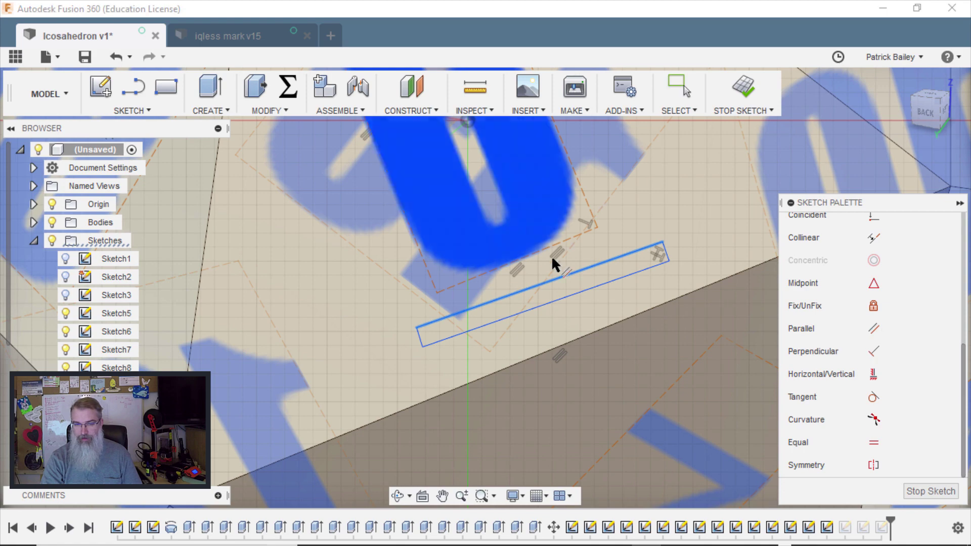
click(539, 247)
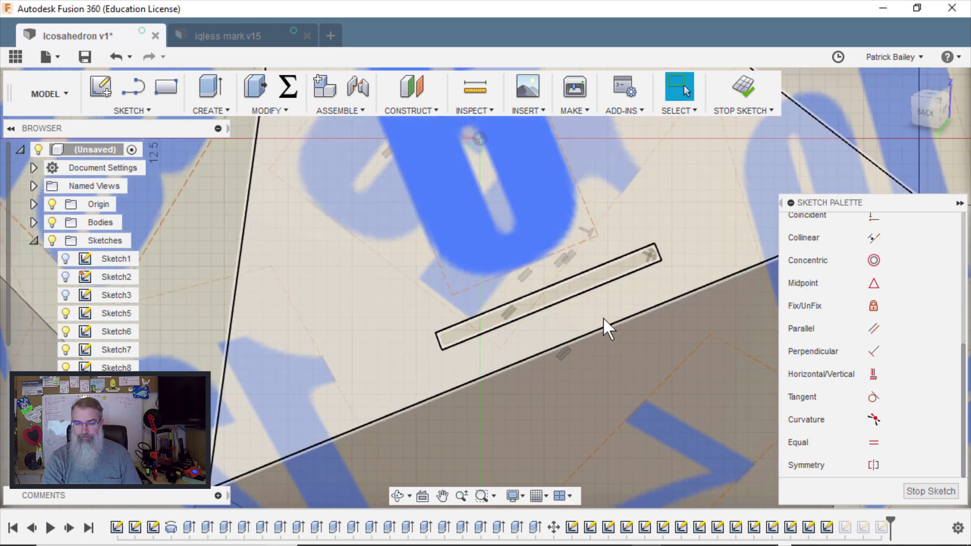
scroll(600, 313, down, 5)
scroll(621, 282, down, 3)
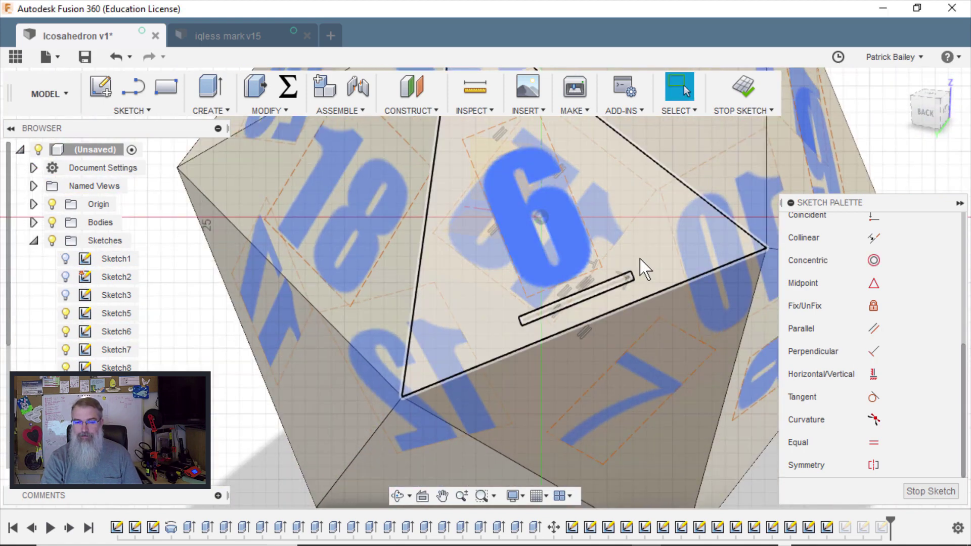
Finish the sketch with the 6's bar and open the sketch containing the number 9 for editing.
middle_drag(639, 259, 472, 349)
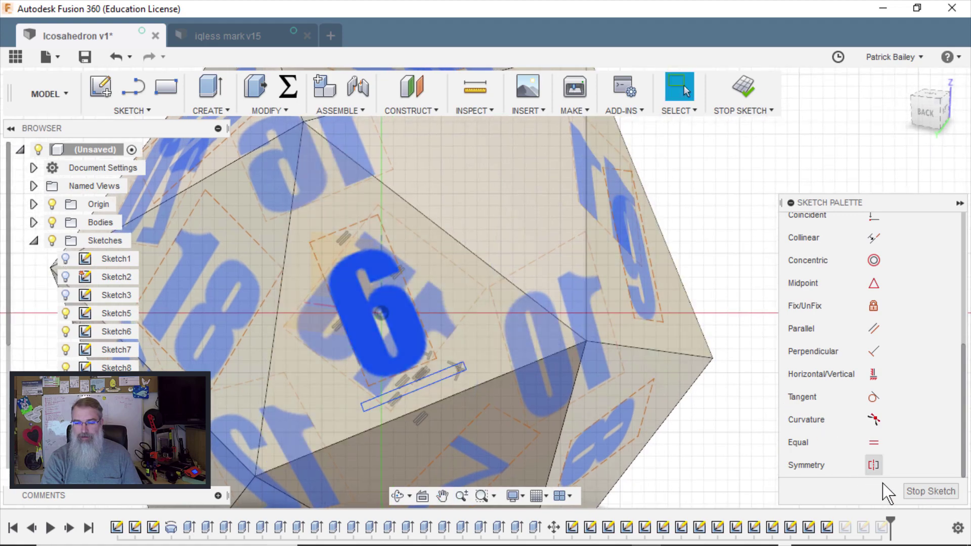
click(930, 491)
right_click(655, 330)
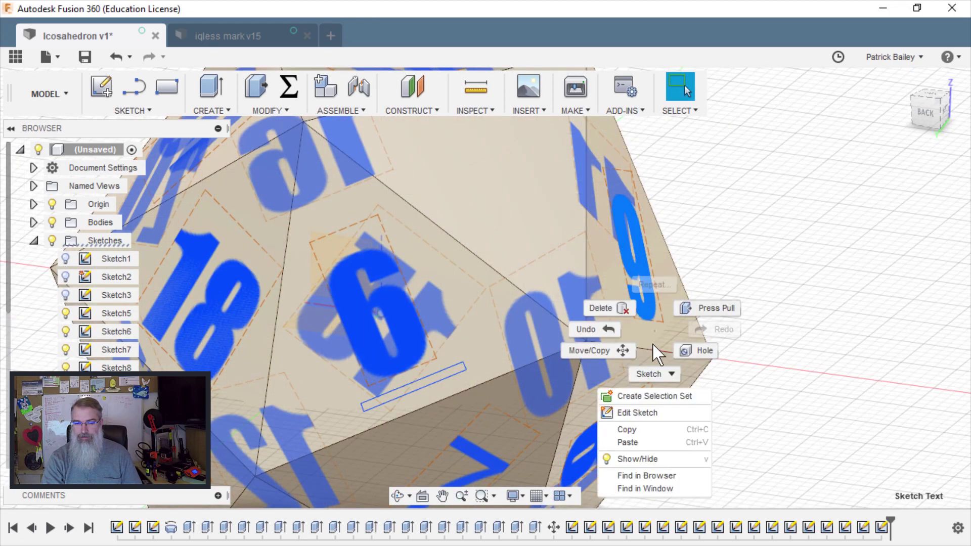
click(635, 412)
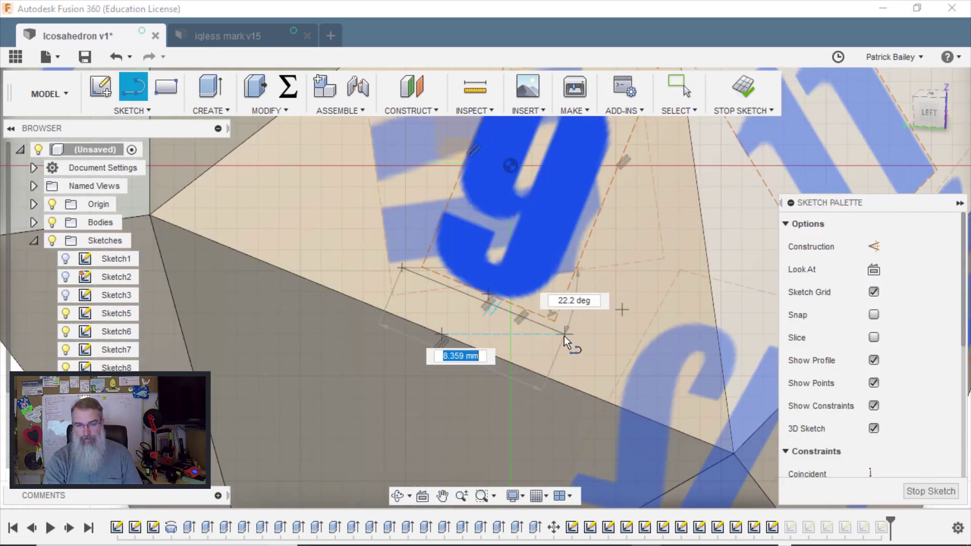
Draw a thin closed bar with the Line tool beneath the 9, about 8.4 mm long.
click(570, 340)
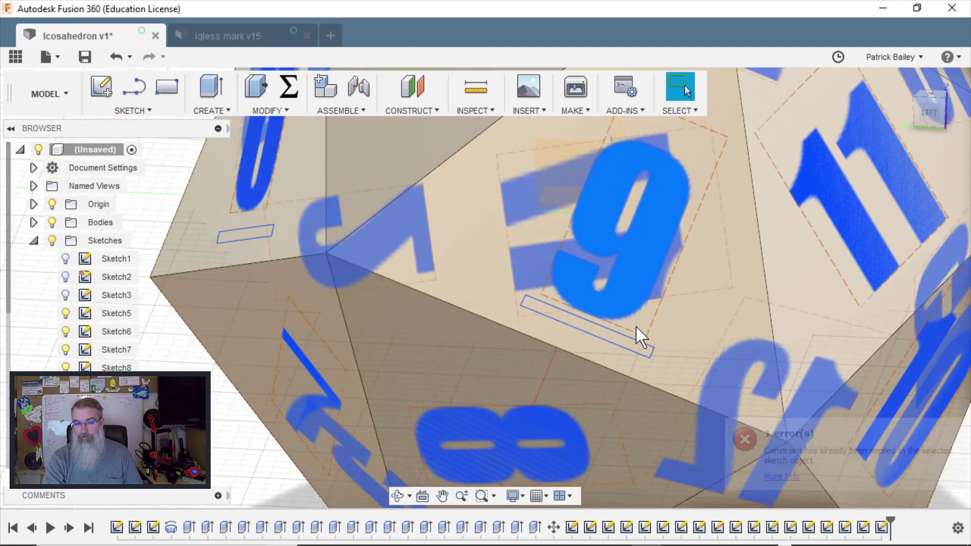
scroll(636, 326, up, 3)
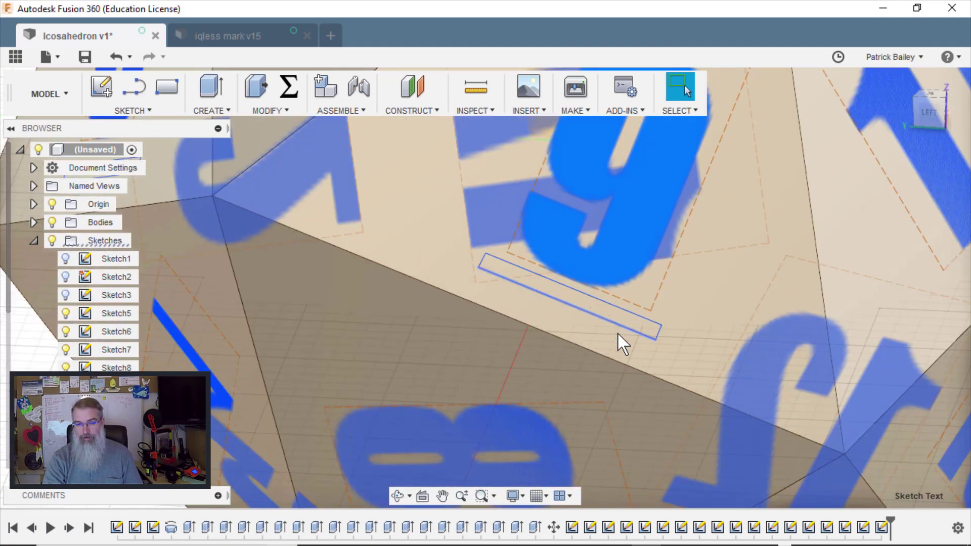
click(643, 329)
scroll(642, 326, down, 6)
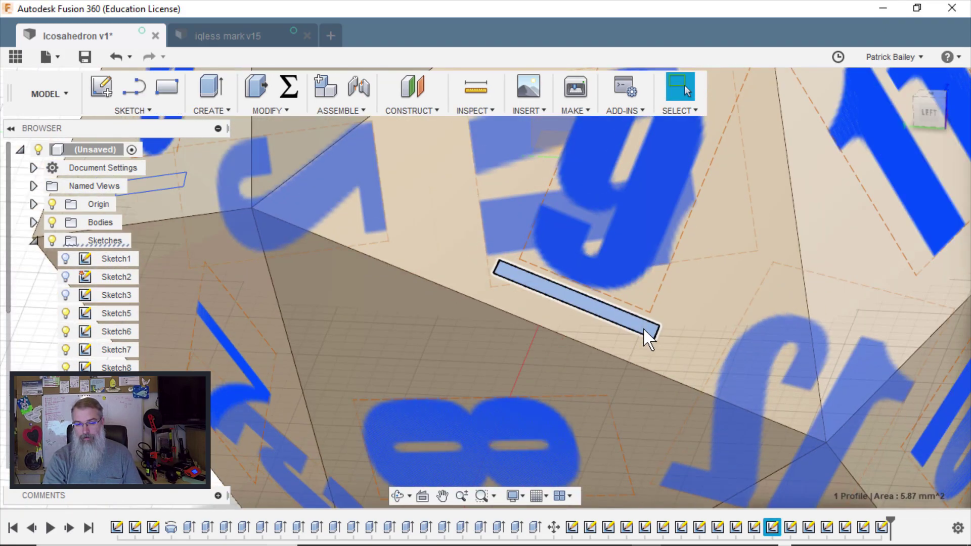
click(427, 172)
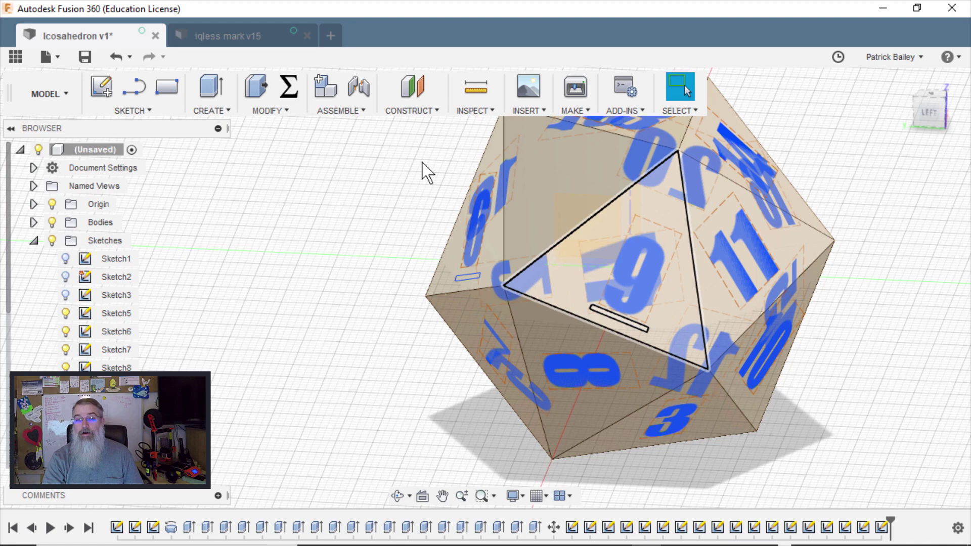
click(578, 181)
click(530, 200)
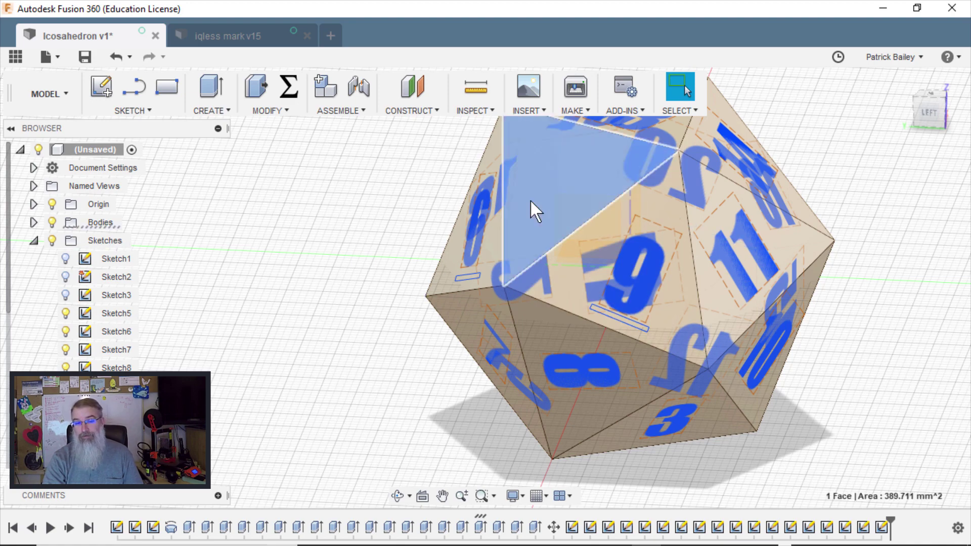
right_click(530, 200)
click(532, 294)
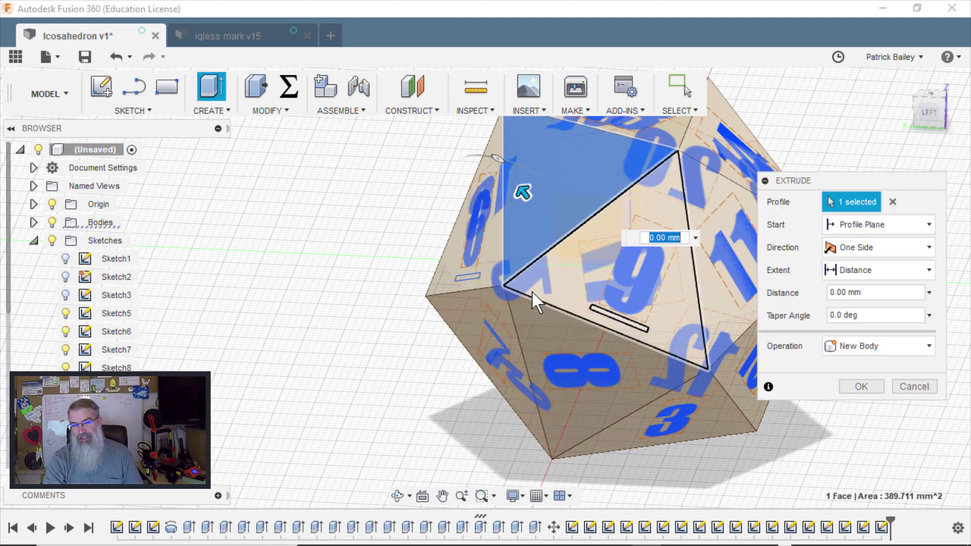
click(921, 387)
Create a new sketch on the blank triangular face bordering the faces numbered 13, 6 and 9.
click(583, 164)
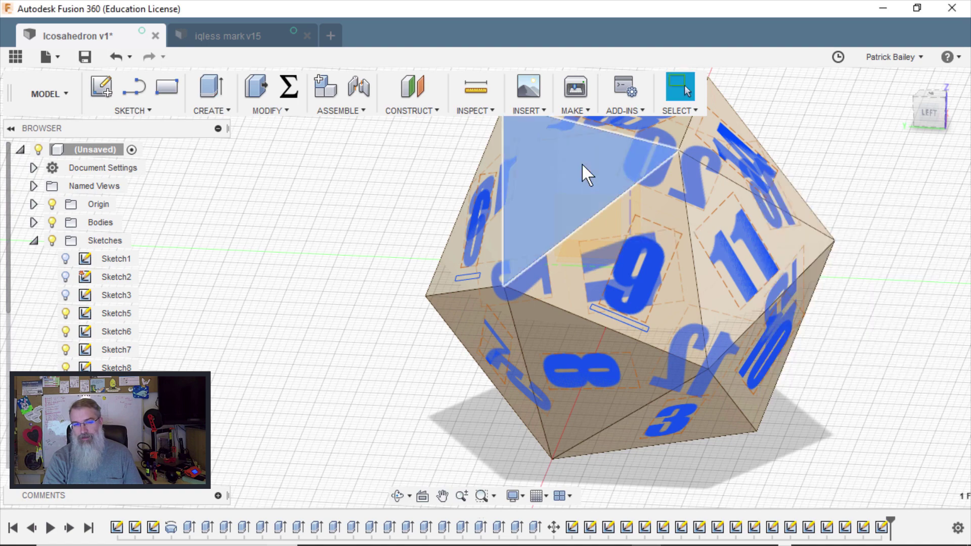
right_click(582, 163)
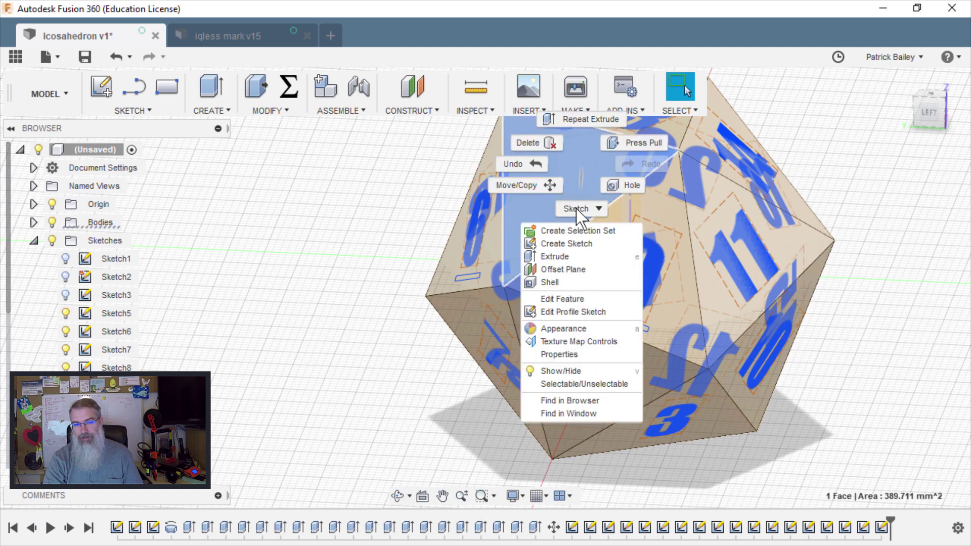
click(576, 243)
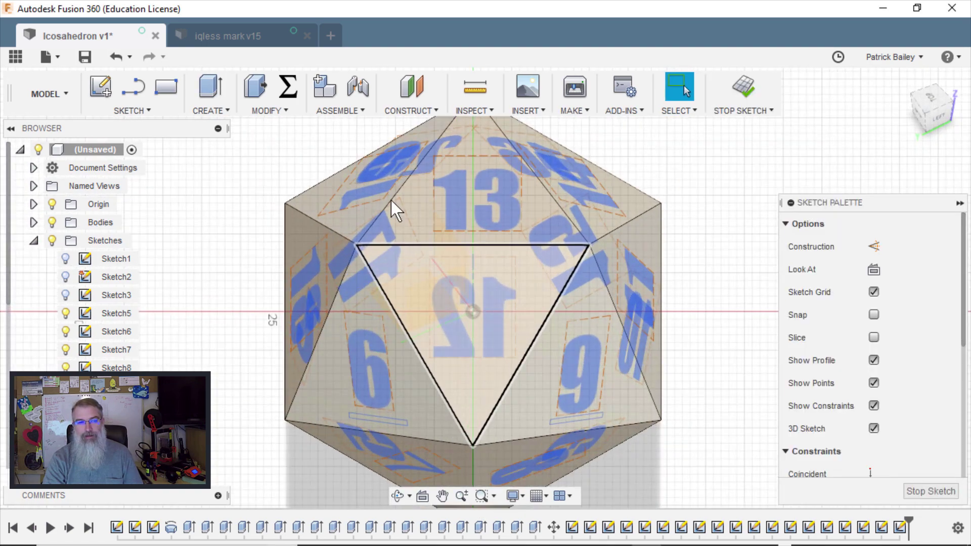
Copy the upper circular logo's complete sketch geometry from the iqless mark v15 design.
click(280, 38)
click(363, 148)
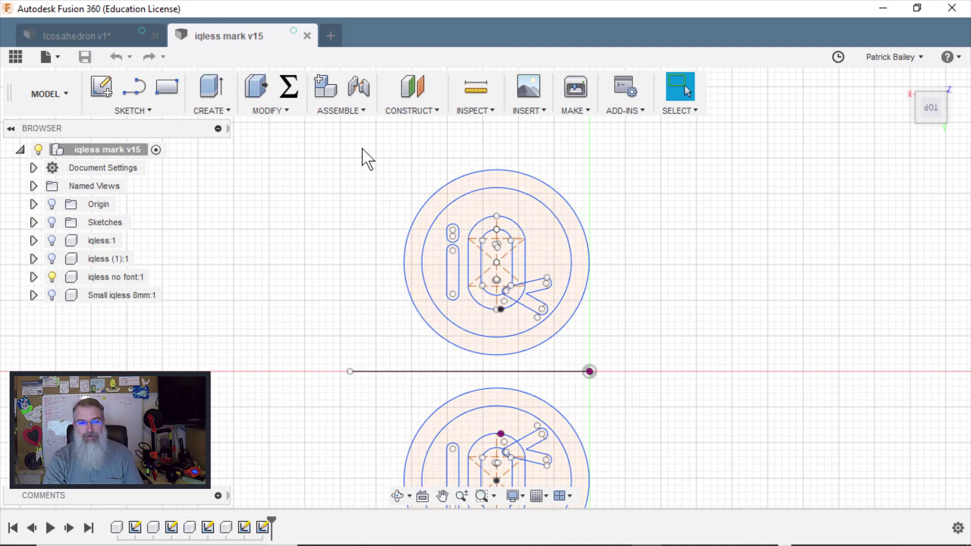
drag(372, 142, 619, 365)
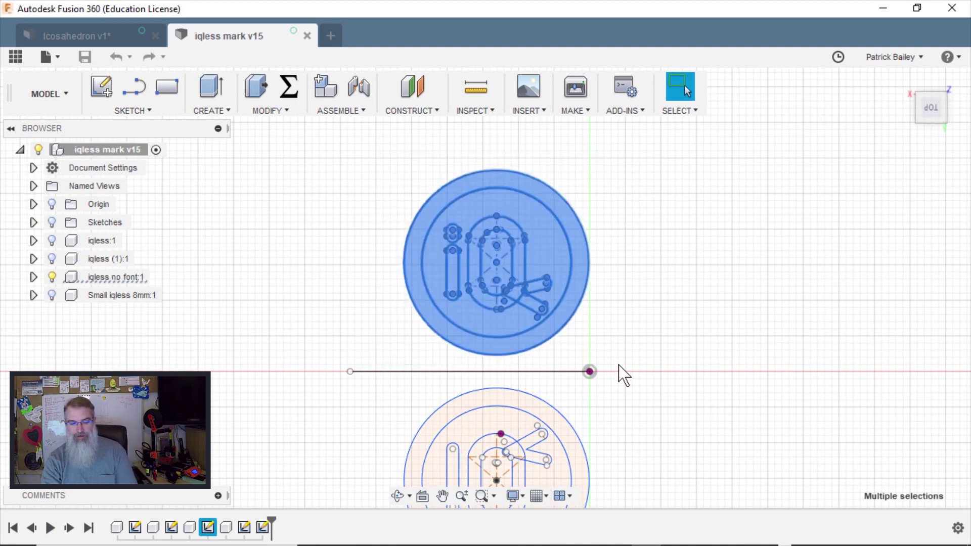
Paste the logo into the blank face's sketch in the Icosahedron design and move it to the middle of the face.
click(86, 33)
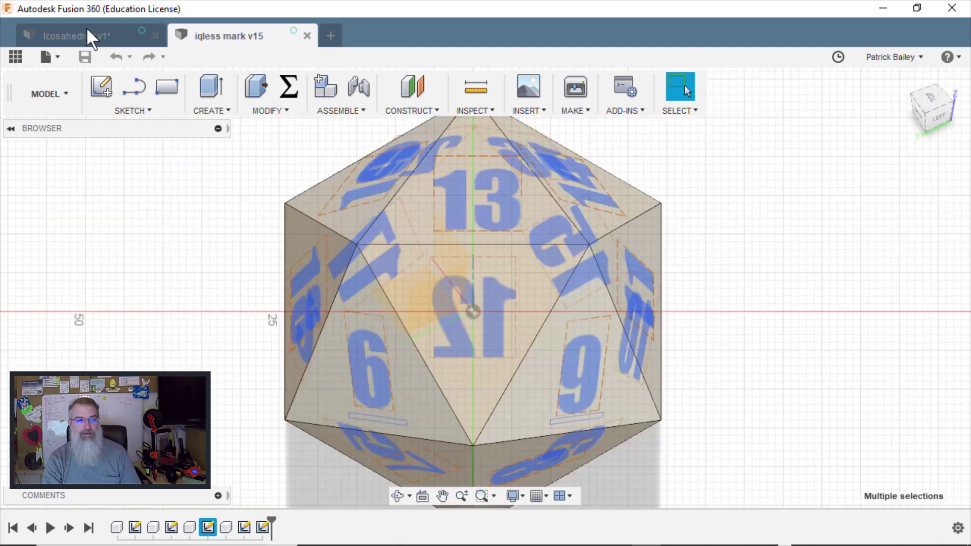
key(ctrl+v)
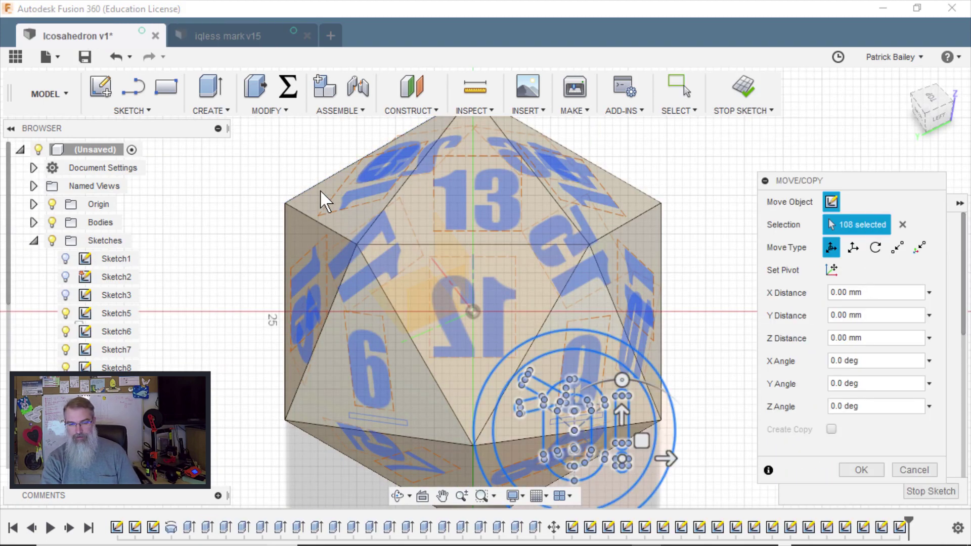
drag(644, 442, 525, 310)
mouse_move(505, 257)
mouse_down()
mouse_move(314, 295)
mouse_move(317, 347)
mouse_move(350, 387)
mouse_move(304, 320)
mouse_up()
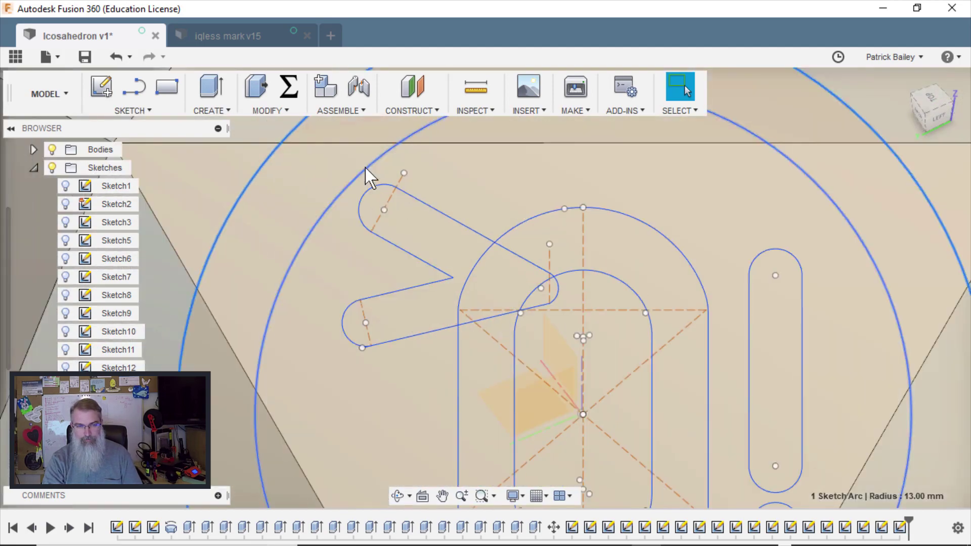
Create a new sketch on the blank bottom face surrounded by the 3, 12 and 5.
click(942, 108)
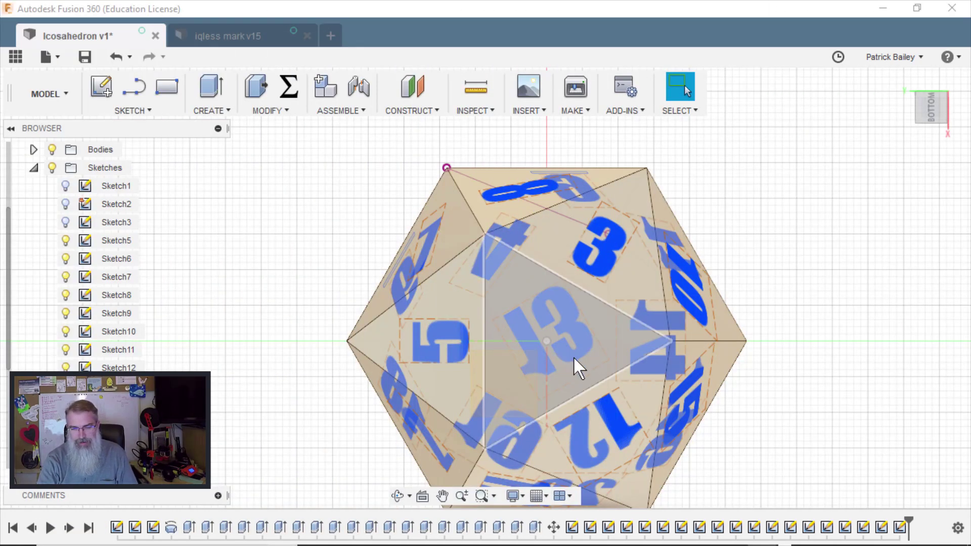
shift+middle_drag(573, 356, 614, 329)
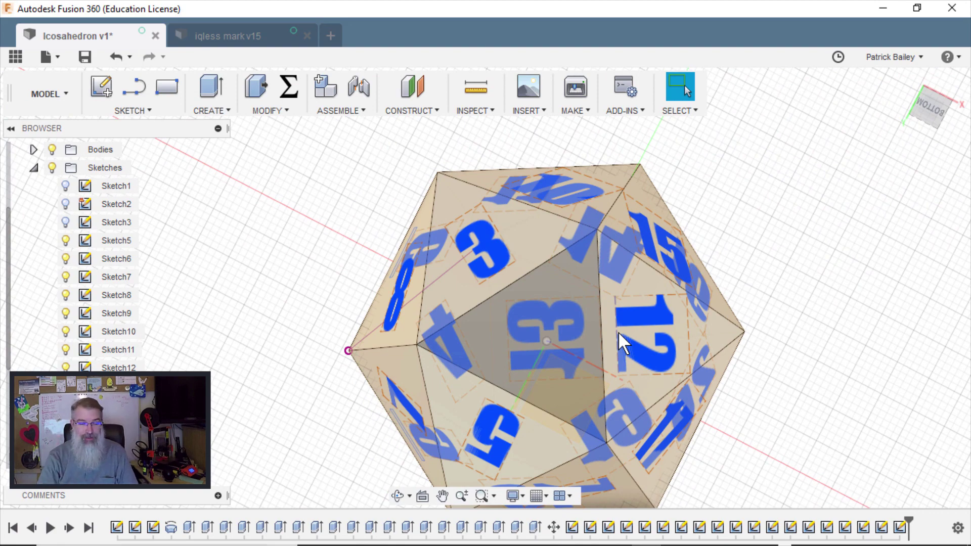
click(560, 283)
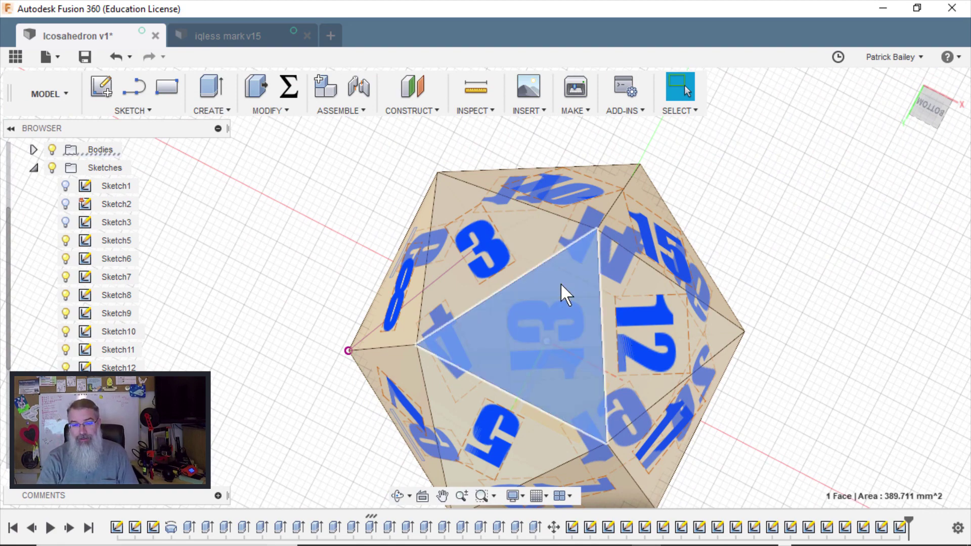
right_click(560, 284)
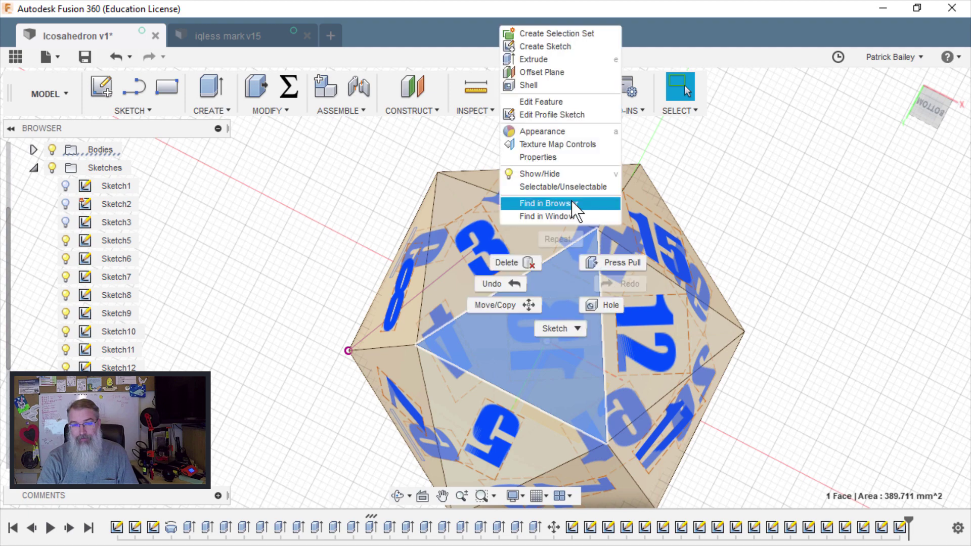
click(548, 49)
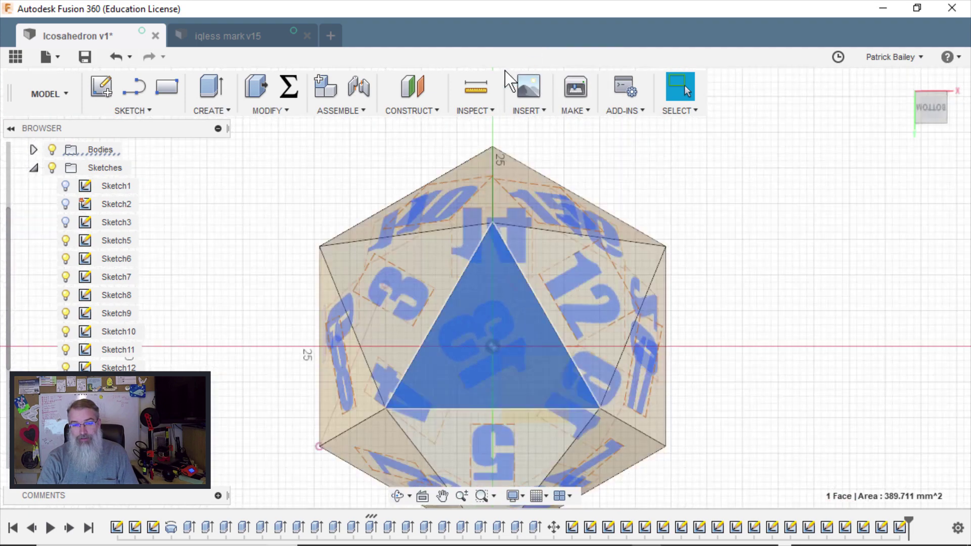
Copy the upper circular logo from iqless mark v15 again and return to the Icosahedron design.
click(244, 39)
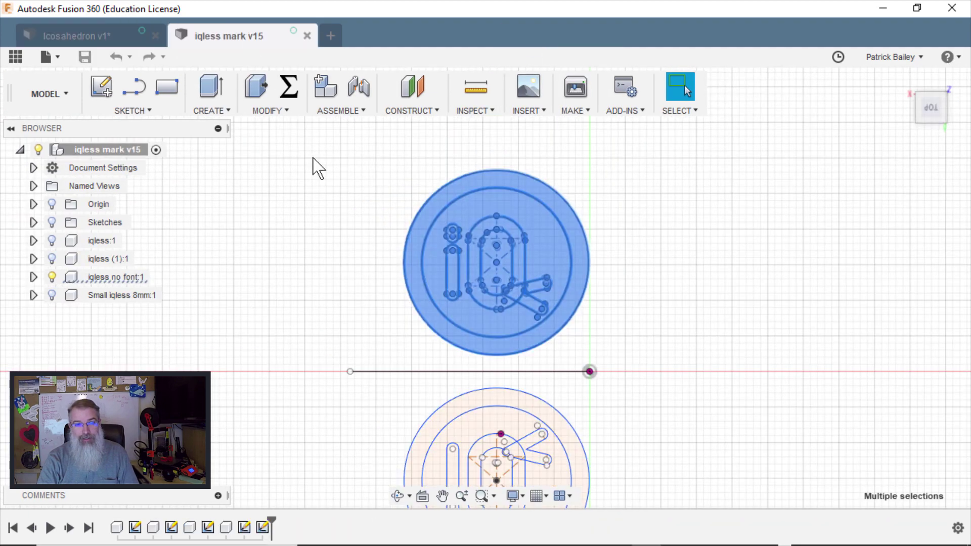
click(402, 144)
drag(393, 136, 608, 365)
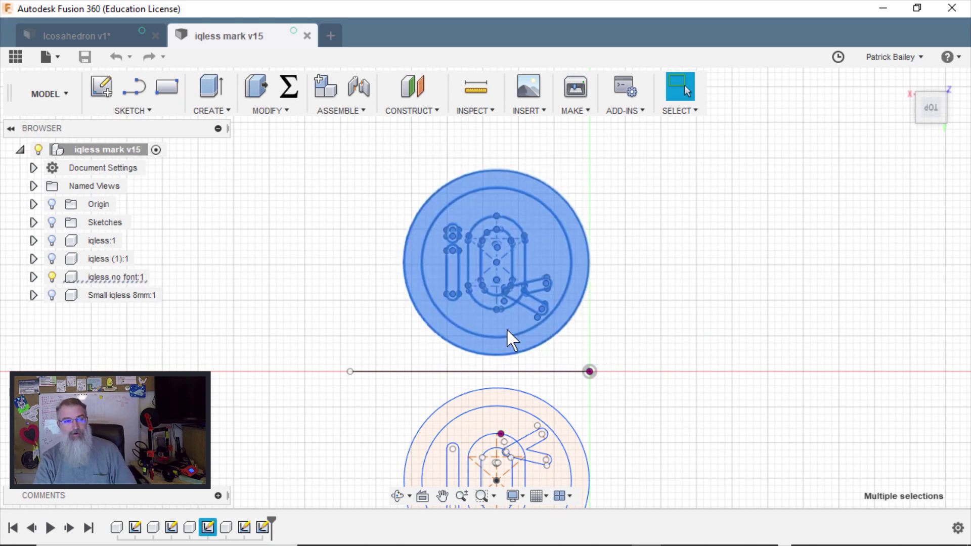
click(115, 40)
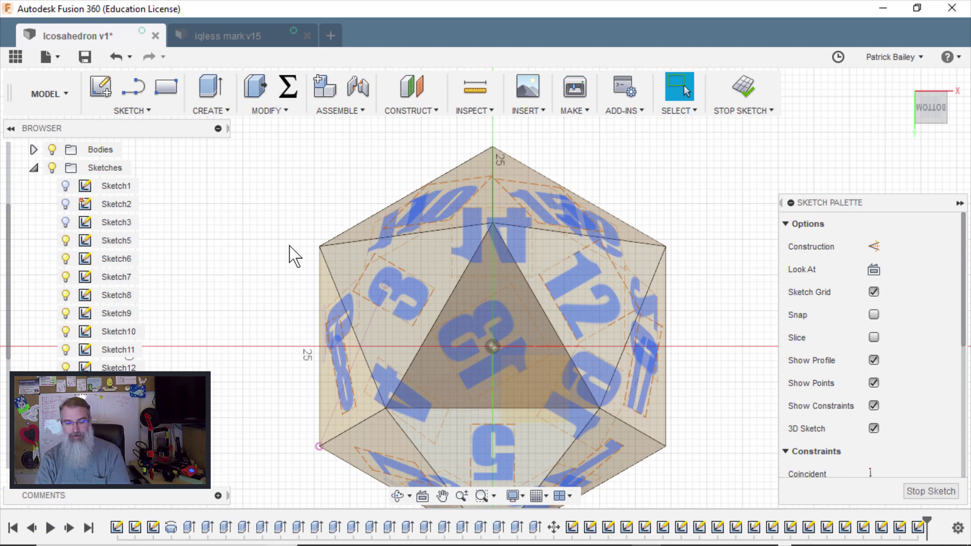
key(ctrl+v)
mouse_move(292, 254)
middle_down()
mouse_move(307, 222)
mouse_move(265, 161)
middle_up()
mouse_move(621, 335)
mouse_down()
mouse_move(523, 222)
mouse_move(524, 232)
mouse_up()
scroll(523, 226, up, 3)
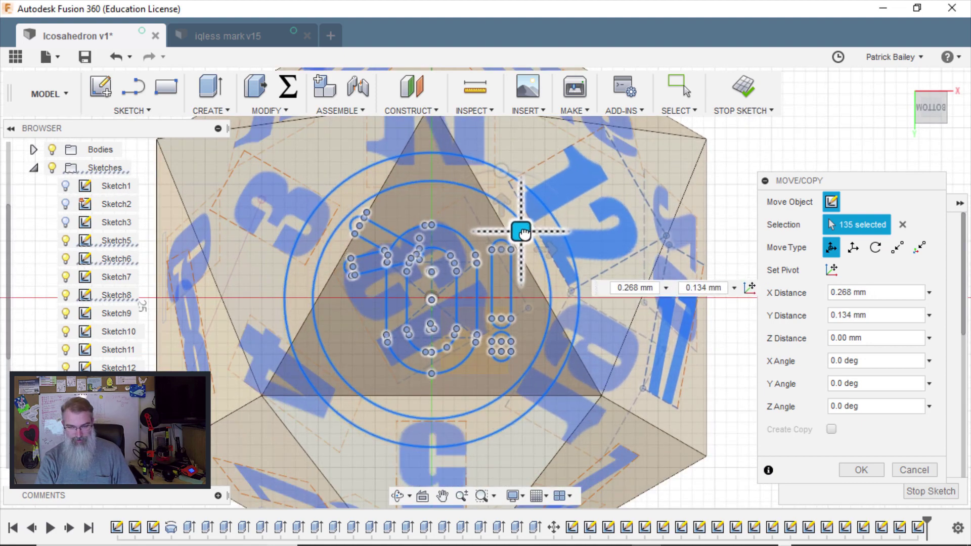
drag(524, 233, 525, 232)
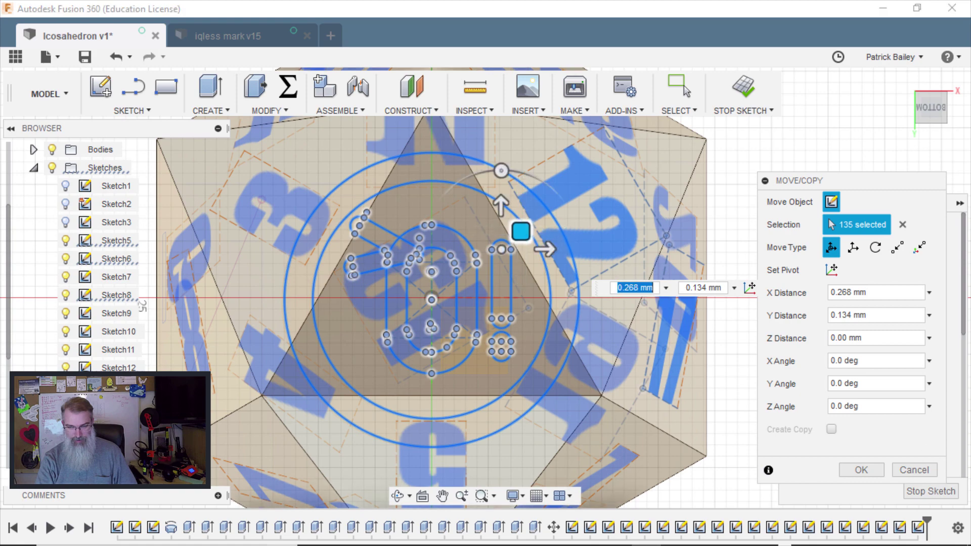
click(914, 470)
Paste the logo into the bottom face's sketch, move it to the face's centre and finish the sketch.
key(ctrl+v)
drag(668, 401, 522, 229)
click(862, 470)
click(931, 492)
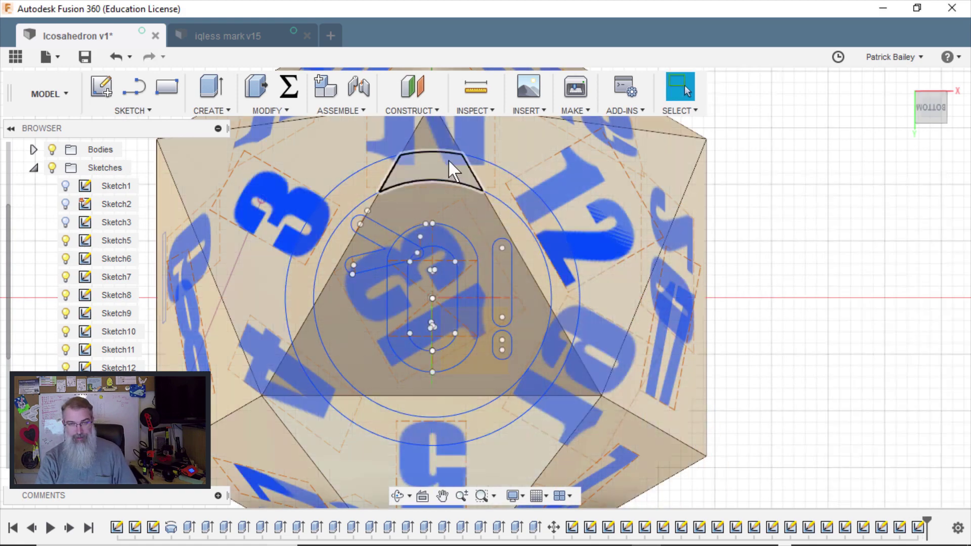
text(sscal)
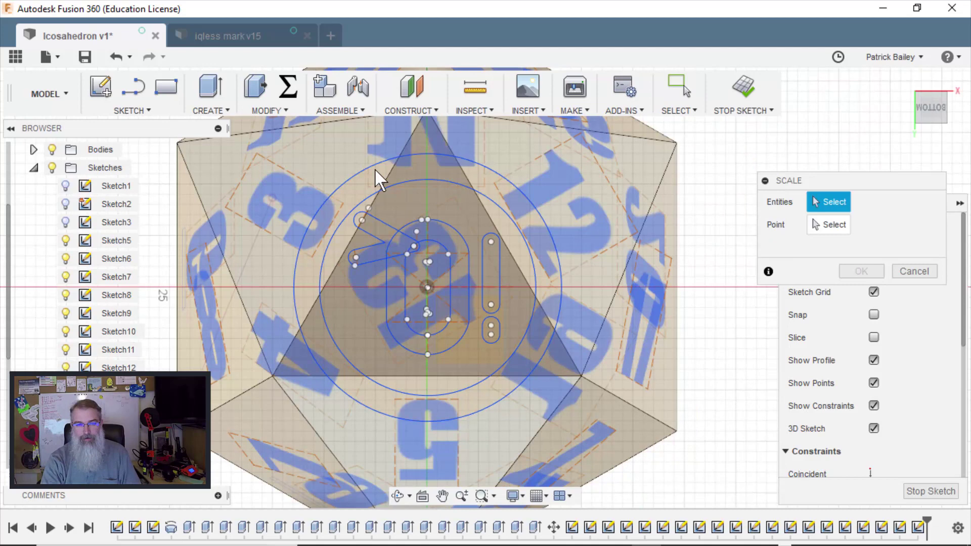
text(ssc)
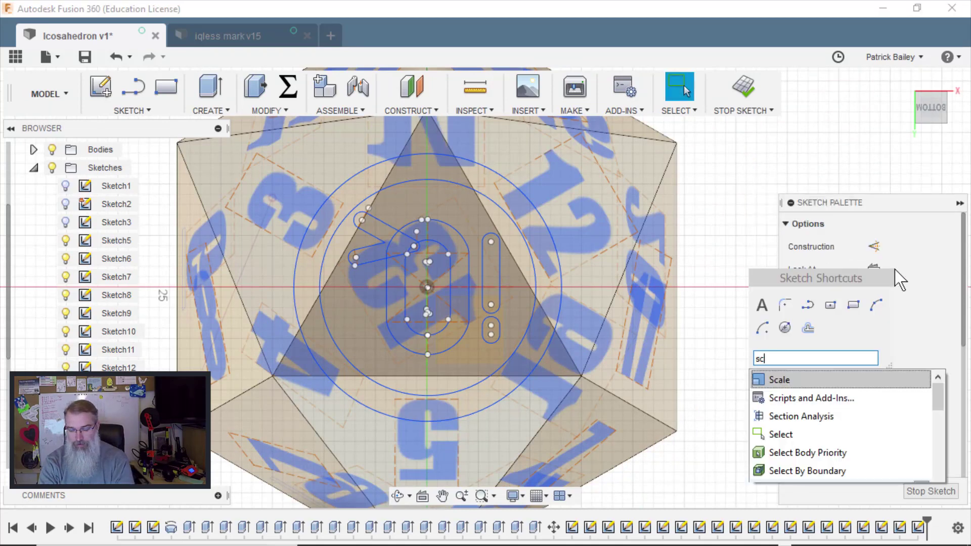
key(Return)
key(Escape)
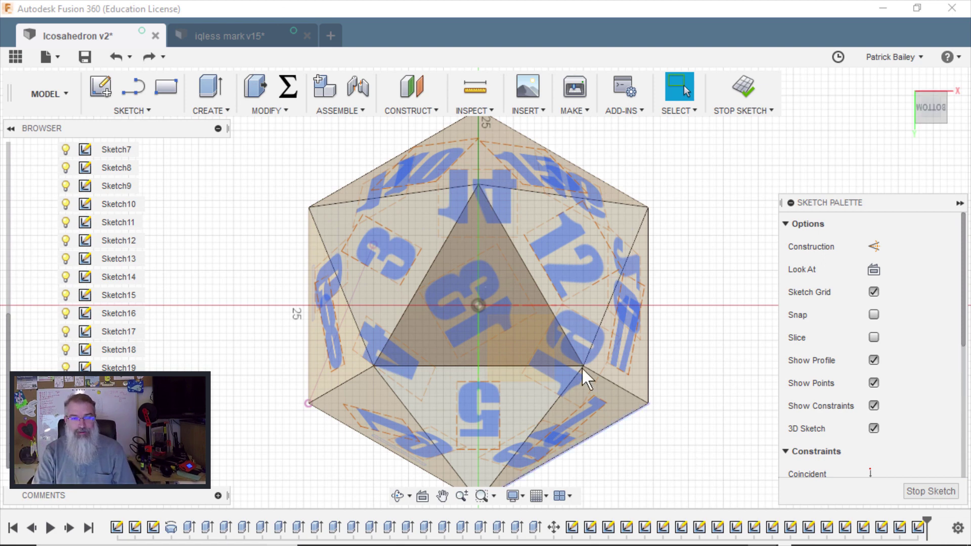
Exit the bottom face's sketch and reopen the same sketch for editing.
click(488, 320)
right_click(487, 320)
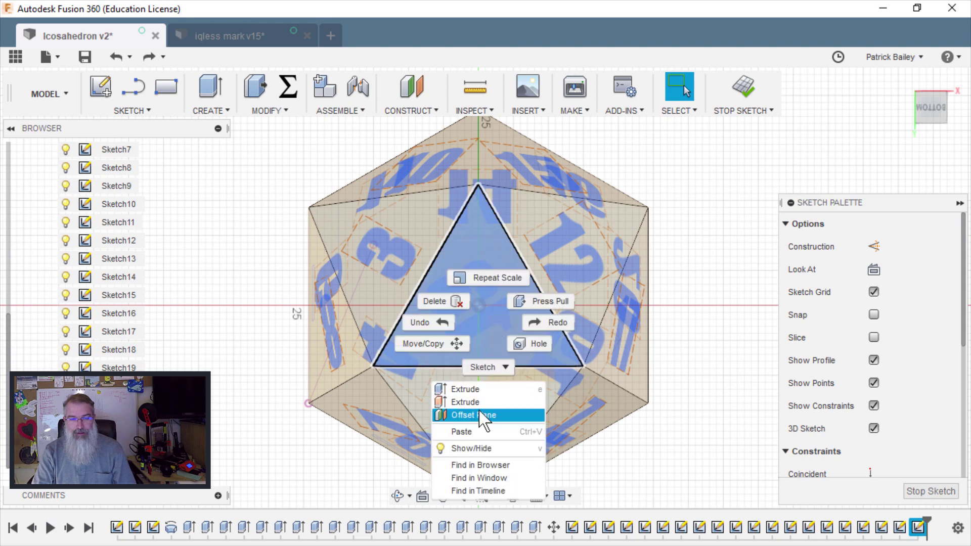
click(705, 420)
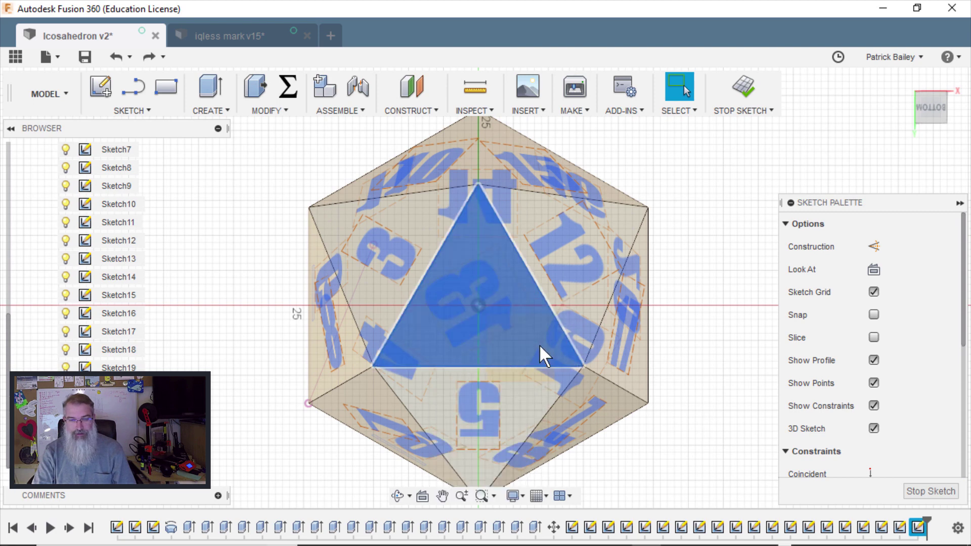
right_click(540, 345)
click(709, 434)
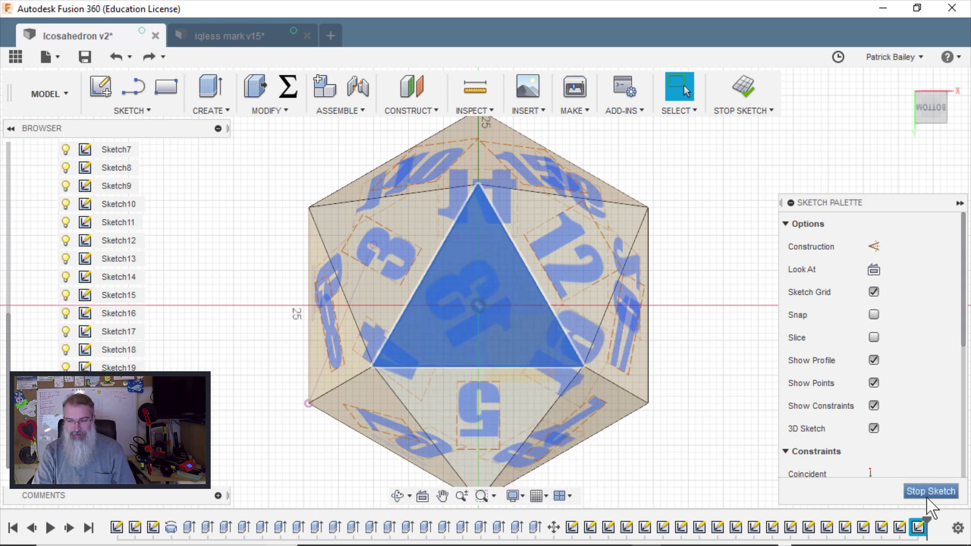
click(928, 496)
right_click(508, 347)
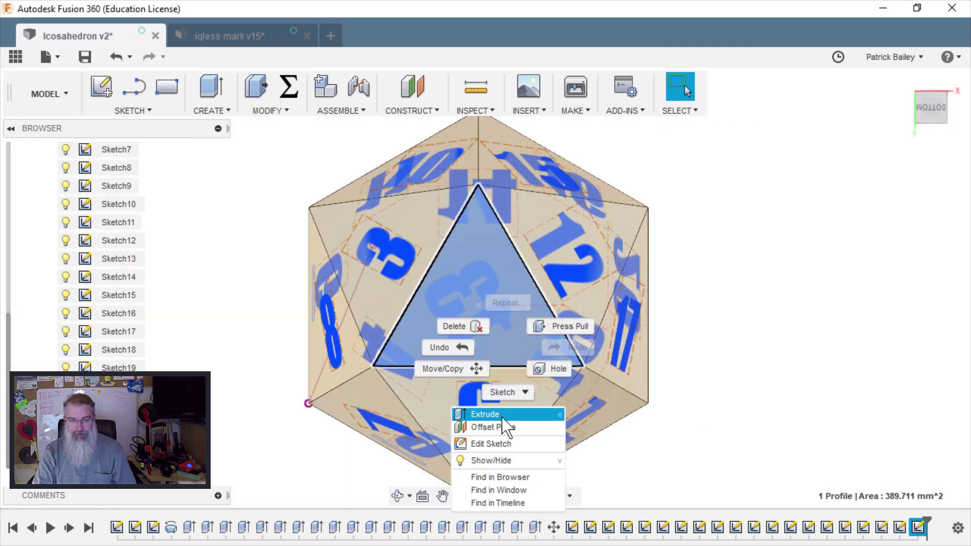
click(502, 443)
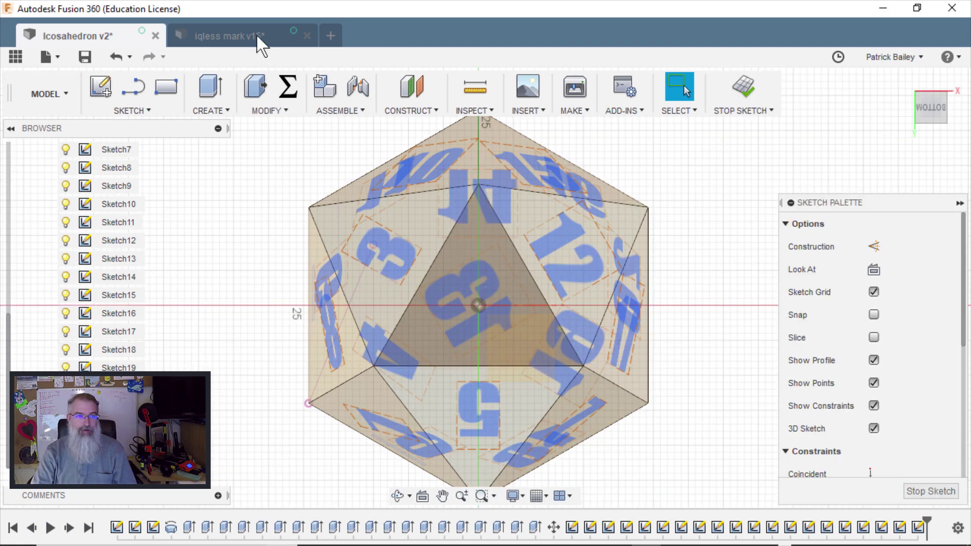
Copy the lower circular logo from iqless mark v15 and return to the Icosahedron design.
click(261, 36)
drag(329, 275, 539, 441)
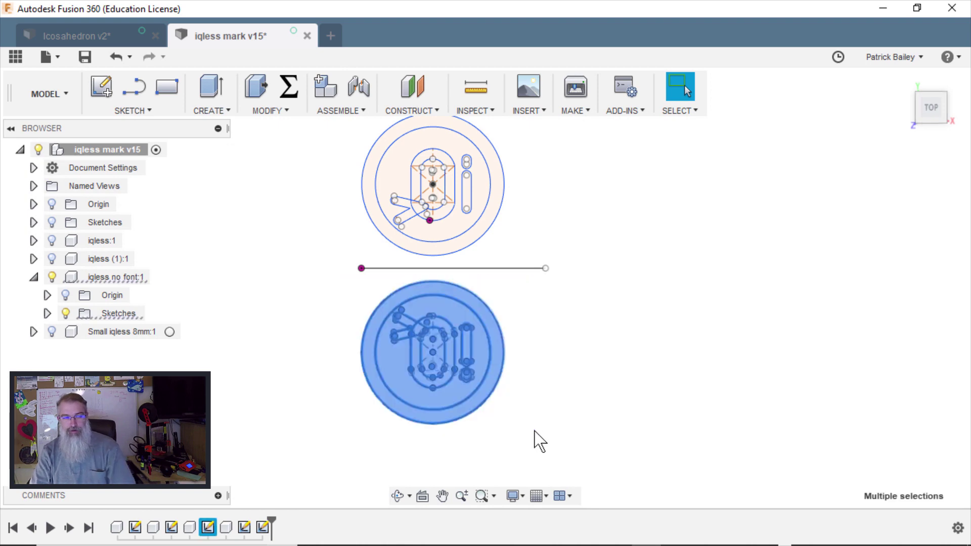
click(114, 34)
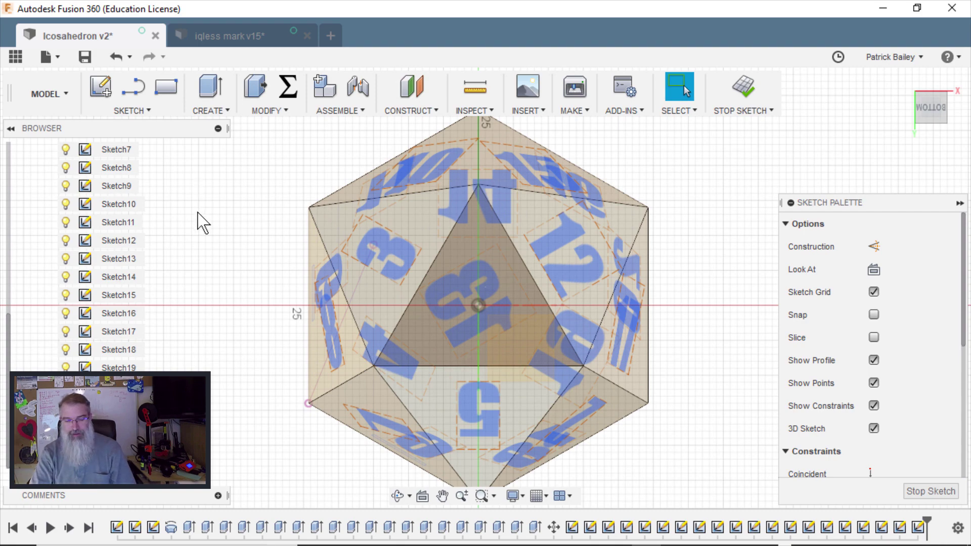
Paste the logo into the bottom face's sketch, rotate it -180 degrees and move it to the middle of the face.
key(ctrl+a)
key(m)
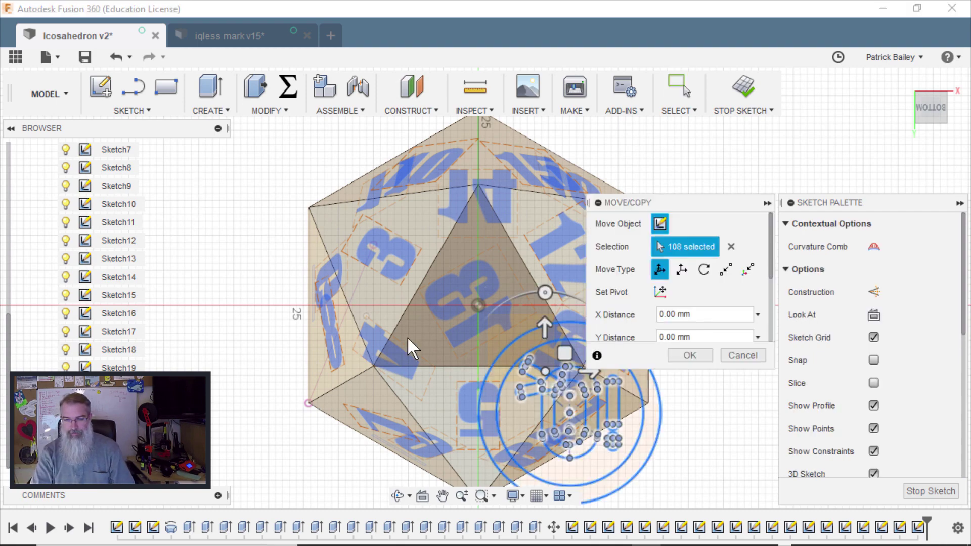
drag(565, 352, 462, 239)
drag(461, 181, 443, 336)
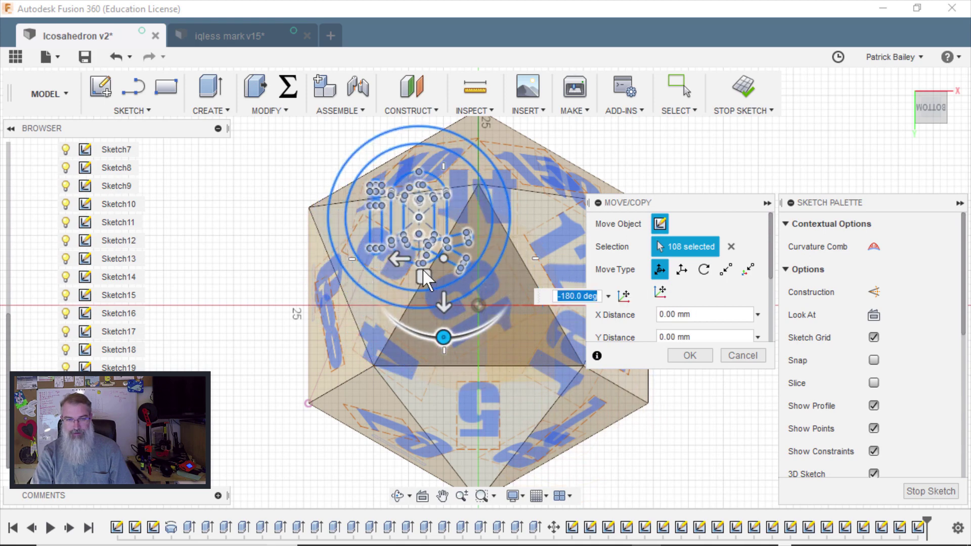
drag(424, 273, 484, 349)
click(691, 355)
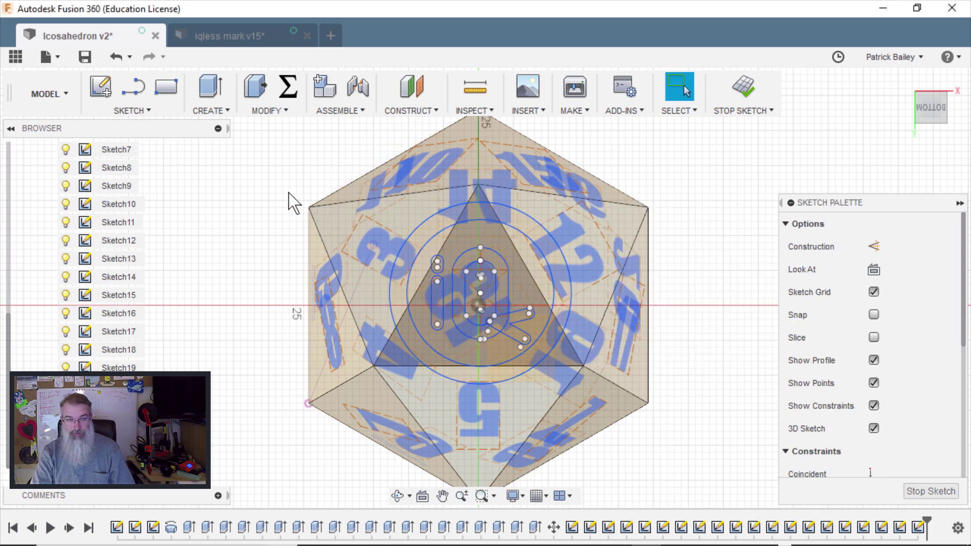
Select all of the pasted logo's geometry and examine from several angles how it fits on the triangular bottom face.
drag(286, 203, 515, 257)
mouse_move(293, 199)
mouse_down()
mouse_move(472, 240)
mouse_move(568, 340)
mouse_move(578, 390)
mouse_up()
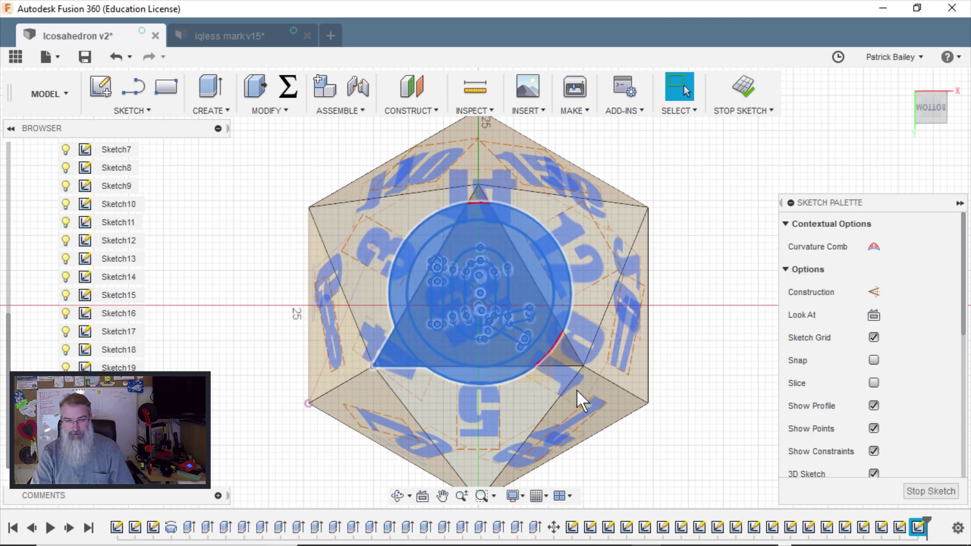
scroll(440, 369, up, 1)
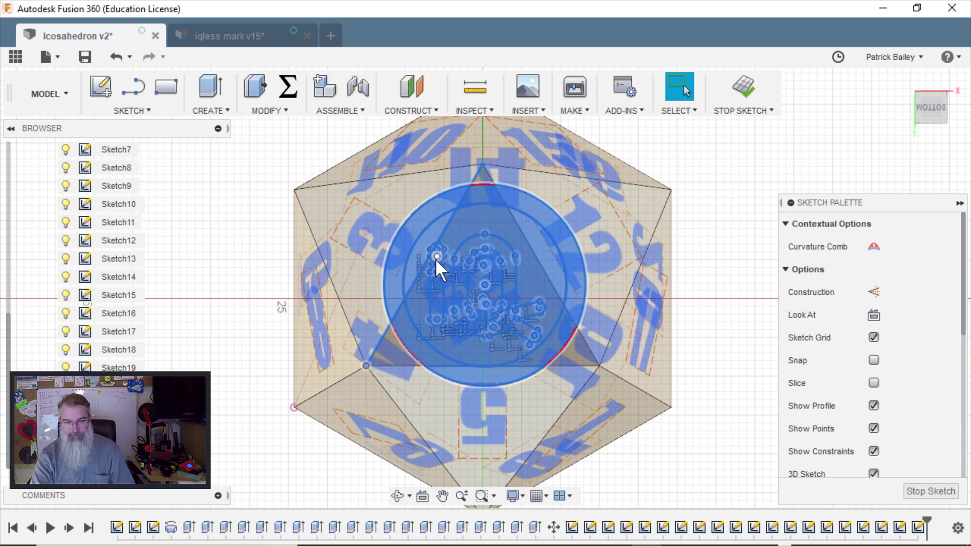
scroll(435, 259, up, 4)
scroll(450, 217, down, 2)
mouse_move(450, 218)
shift+middle_down()
mouse_move(433, 309)
mouse_move(428, 291)
shift+middle_up()
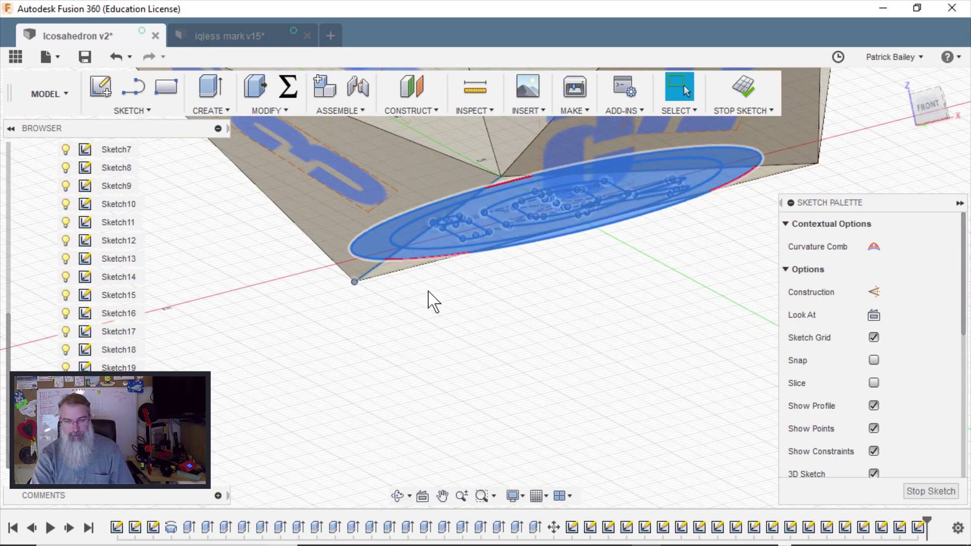
mouse_move(617, 344)
middle_down()
mouse_move(611, 350)
mouse_move(602, 321)
middle_up()
mouse_move(602, 321)
shift+middle_down()
mouse_move(577, 268)
mouse_move(547, 248)
shift+middle_up()
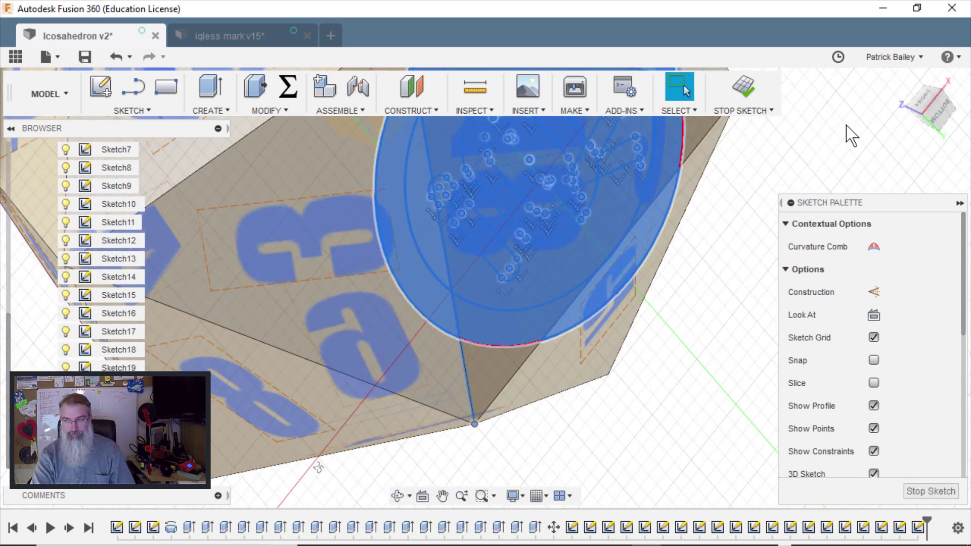
click(938, 110)
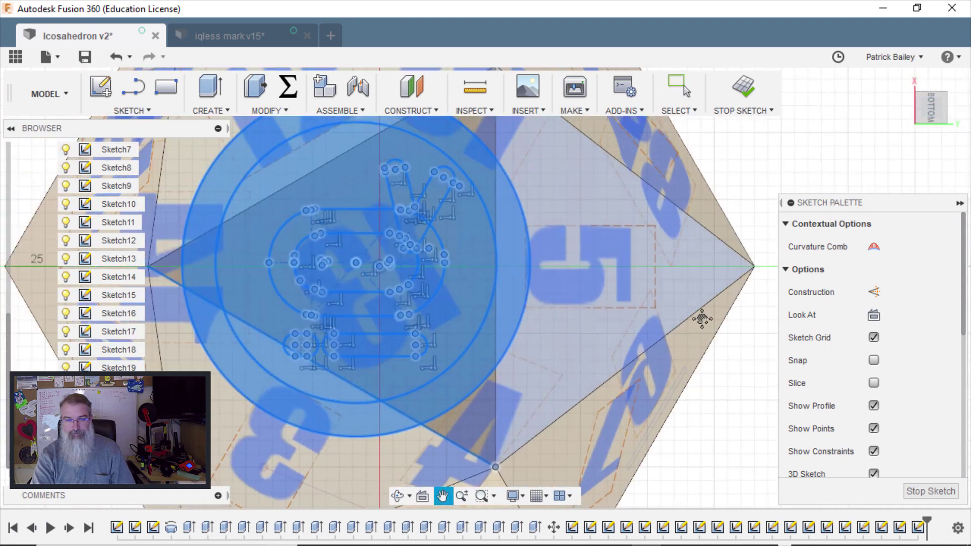
middle_drag(702, 319, 747, 360)
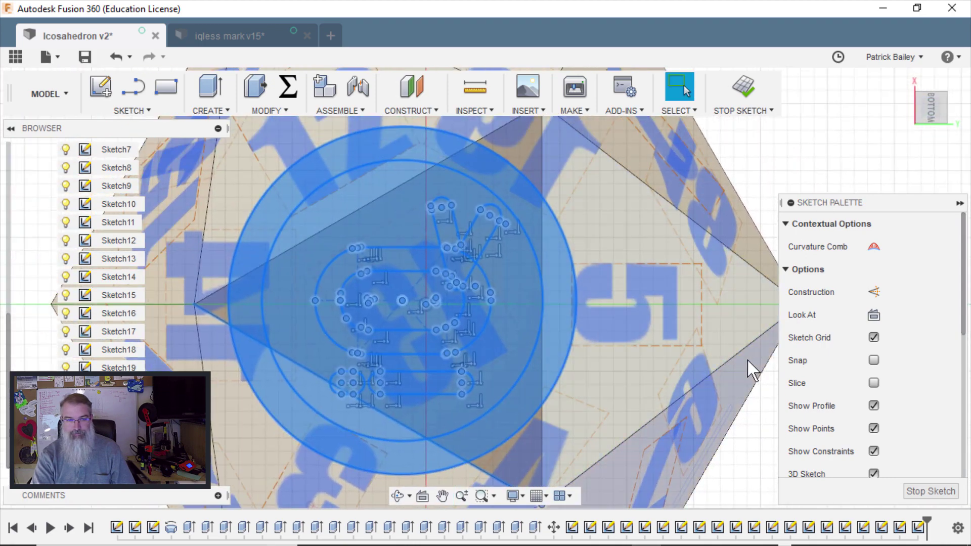
scroll(678, 354, down, 2)
scroll(356, 363, up, 1)
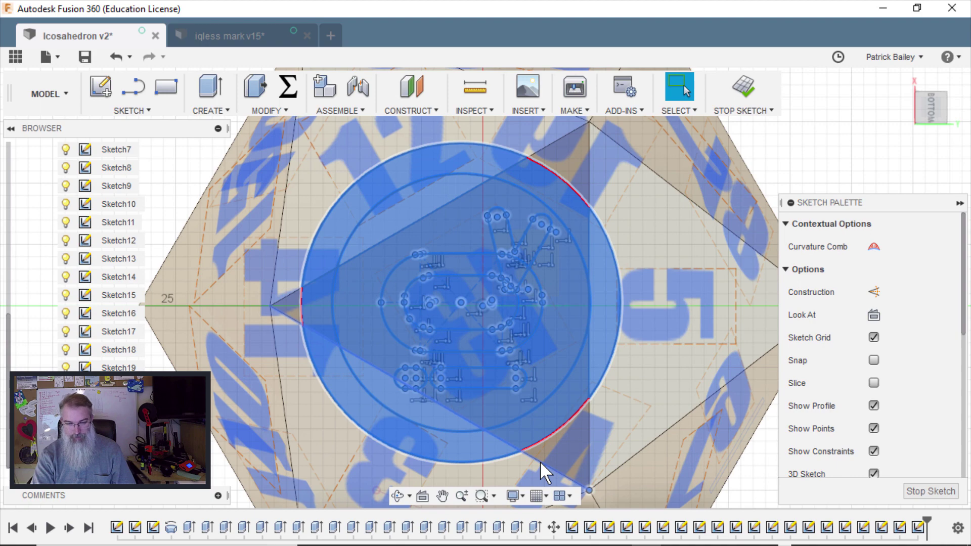
scroll(539, 461, down, 2)
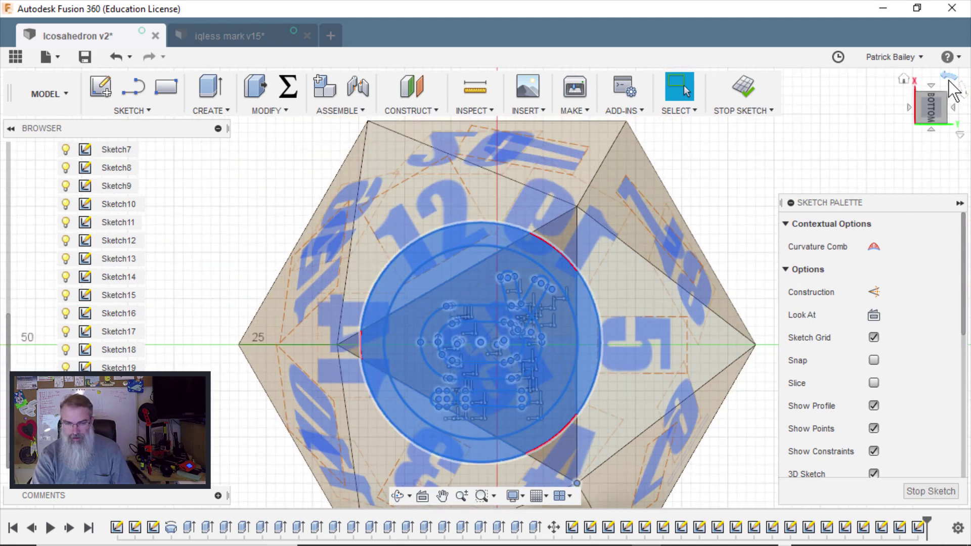
click(950, 82)
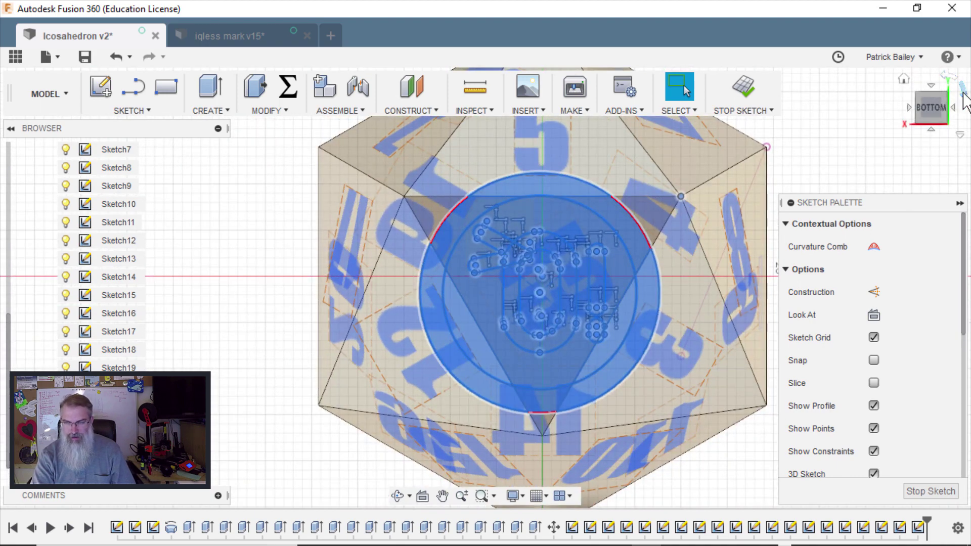
click(963, 91)
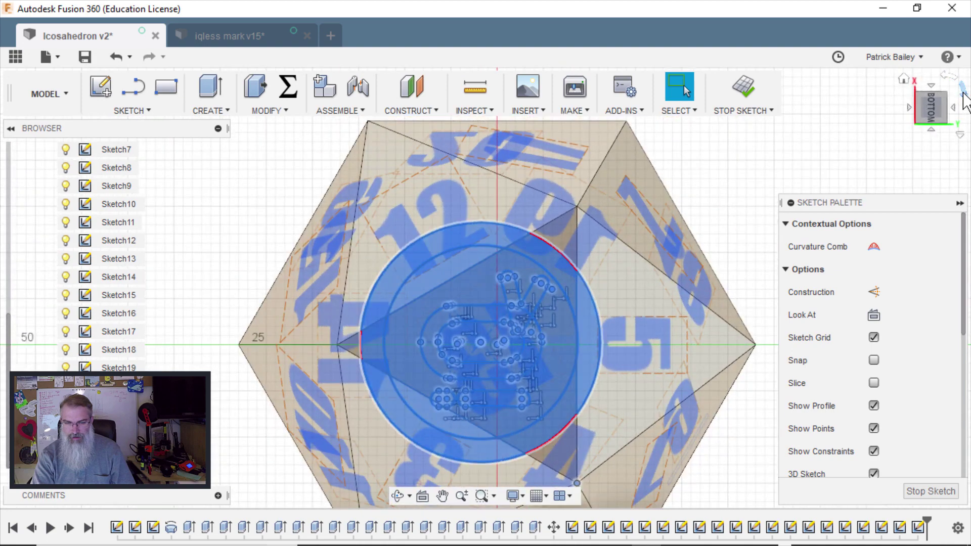
click(964, 93)
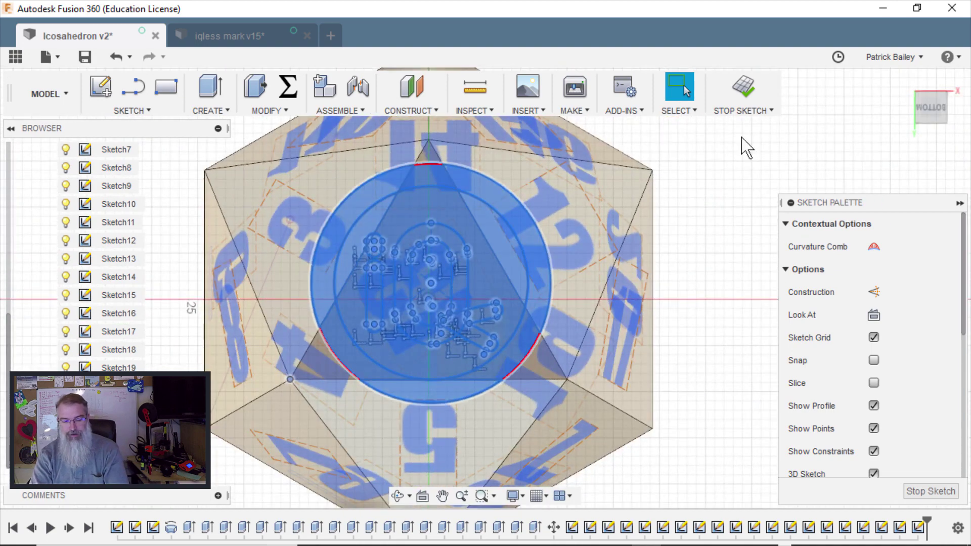
Scale the selected logo by a factor of 0.573 about the sketch origin so that it fits inside the bottom face.
text(ssca)
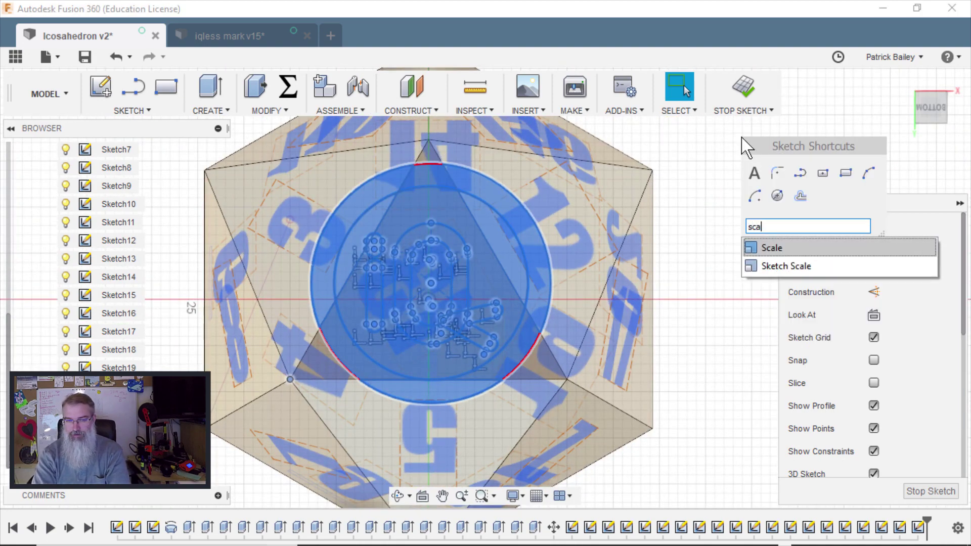
key(Return)
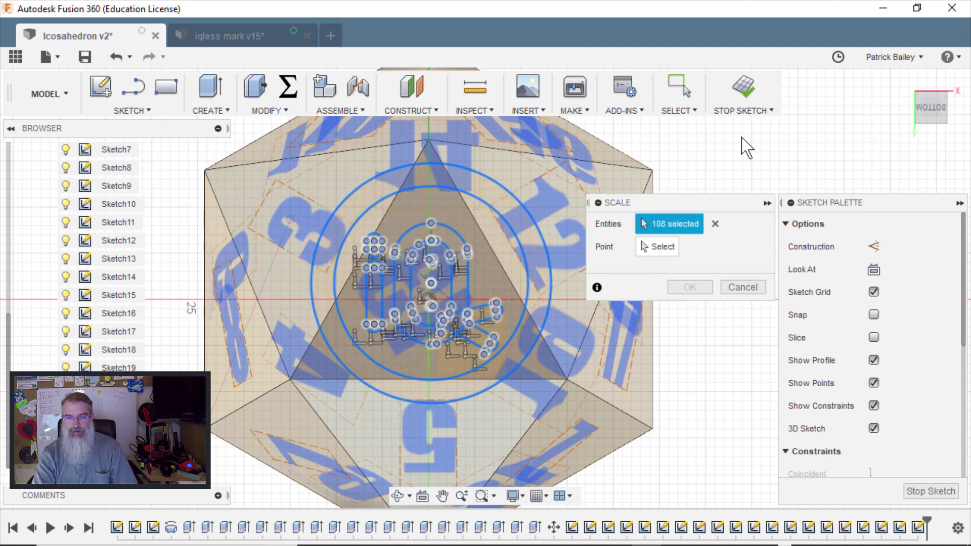
click(651, 248)
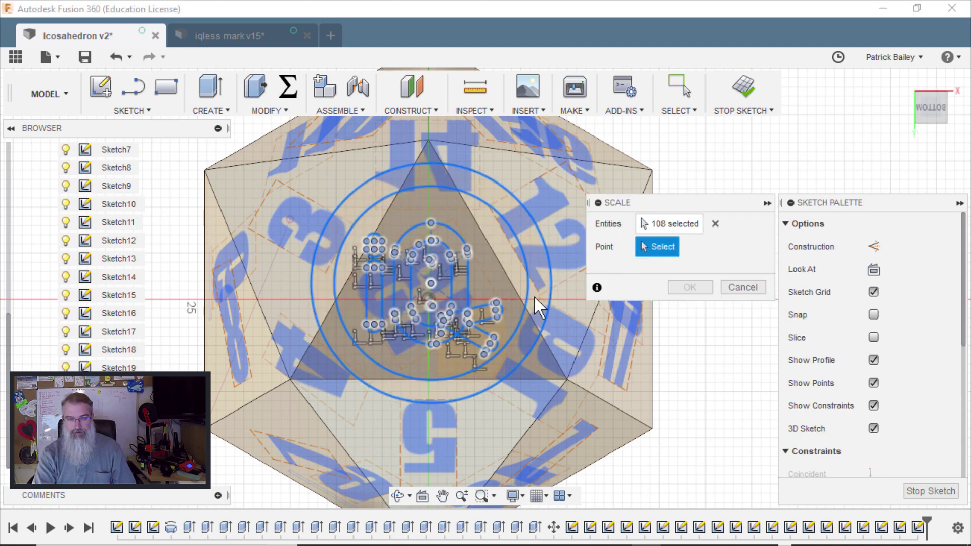
click(289, 379)
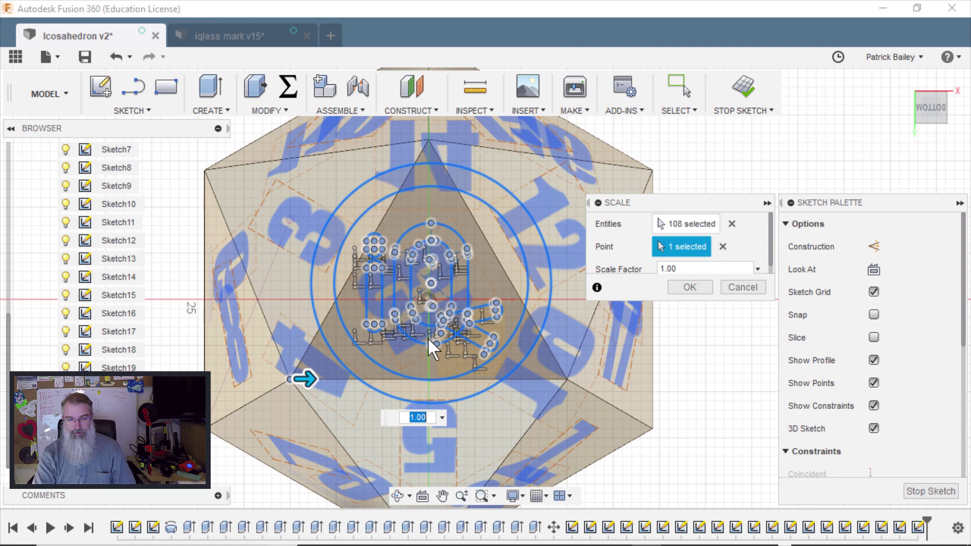
mouse_move(306, 379)
mouse_down()
mouse_move(251, 380)
mouse_move(271, 380)
mouse_up()
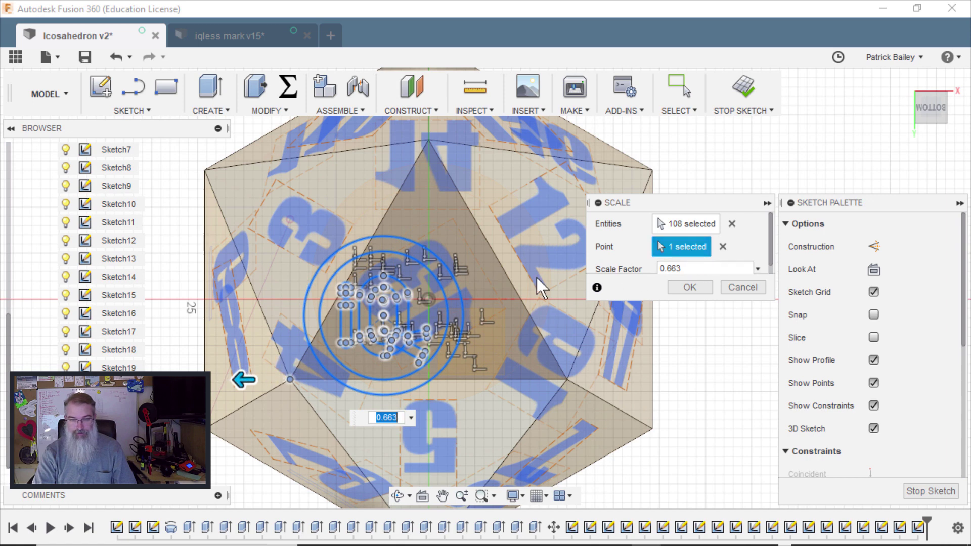
click(429, 298)
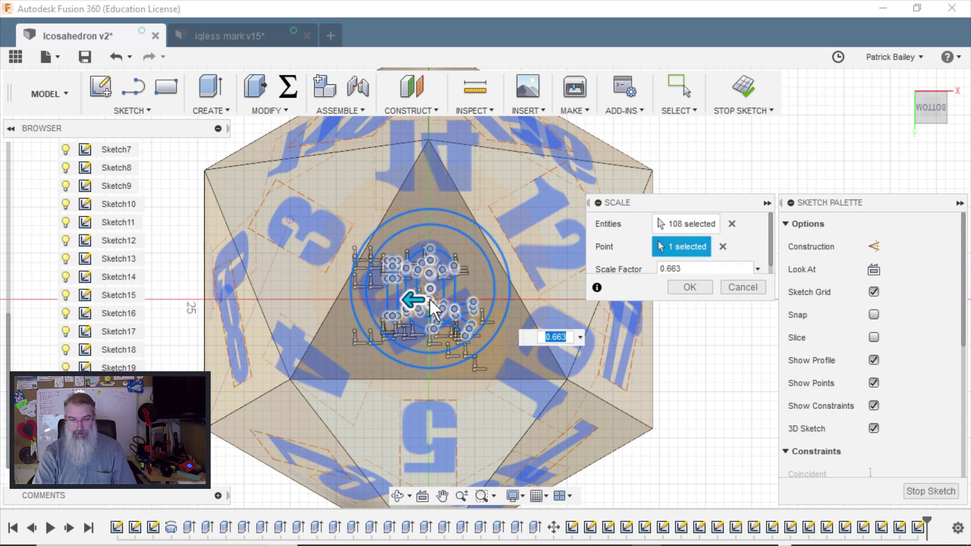
drag(412, 299, 404, 301)
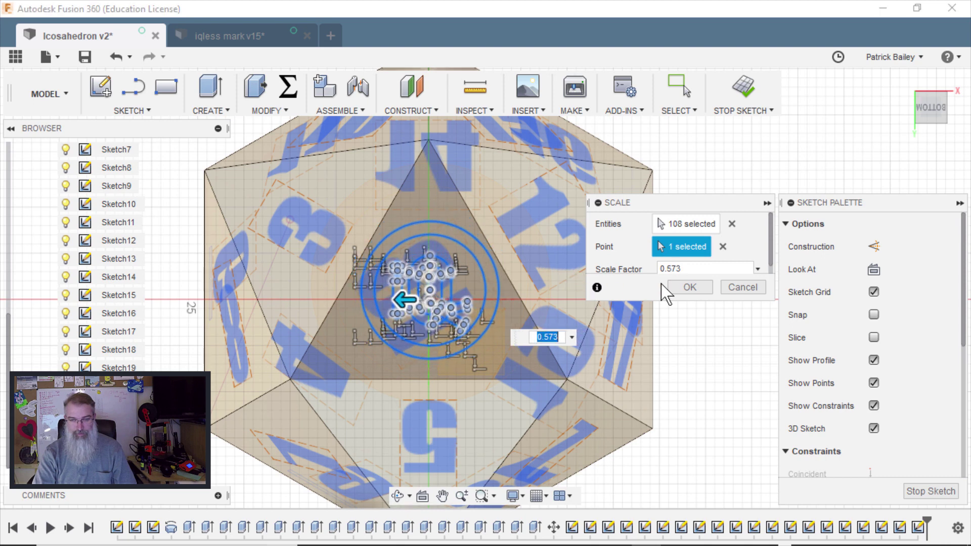
click(690, 289)
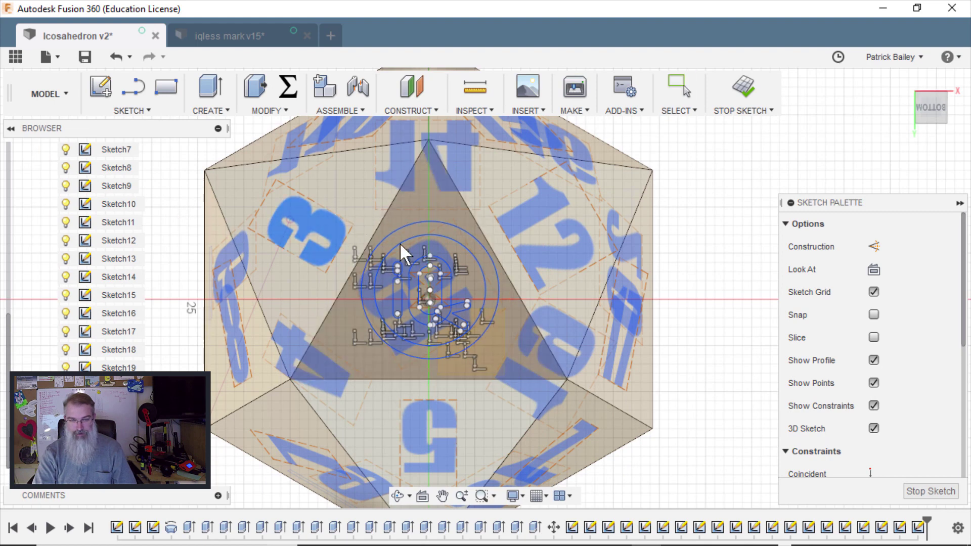
scroll(587, 316, up, 2)
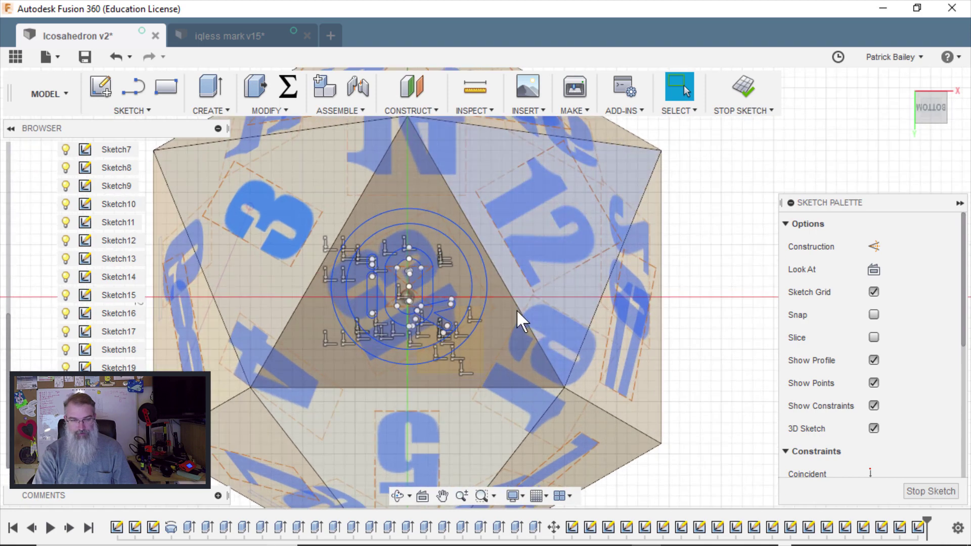
scroll(517, 310, up, 2)
scroll(517, 311, down, 1)
middle_drag(525, 307, 556, 298)
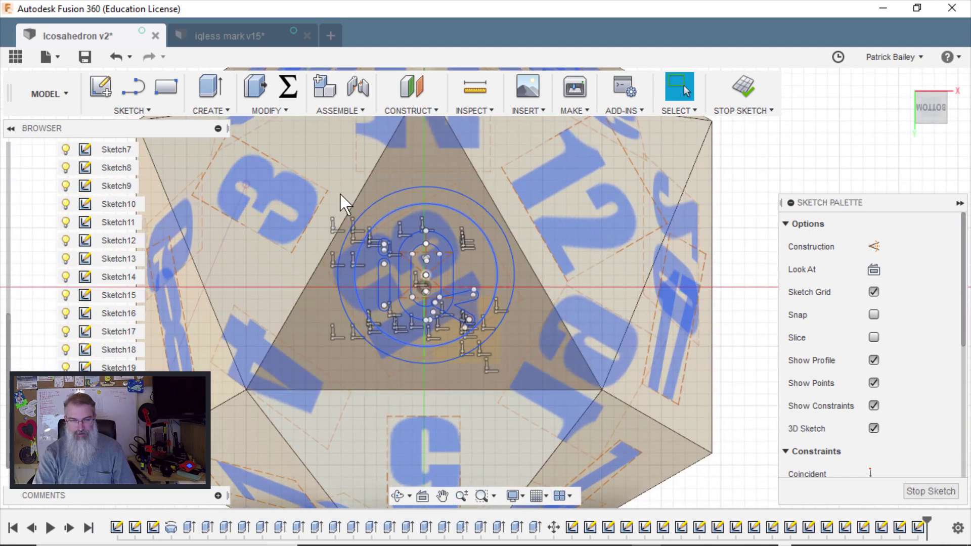
click(420, 189)
click(305, 175)
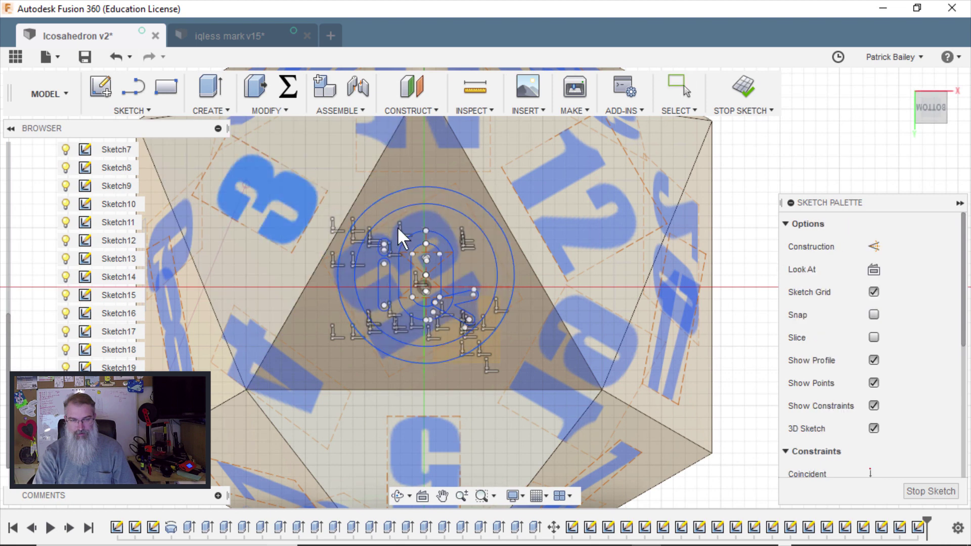
key(Escape)
Finish the sketch with the scaled logo and reopen it for editing.
click(926, 492)
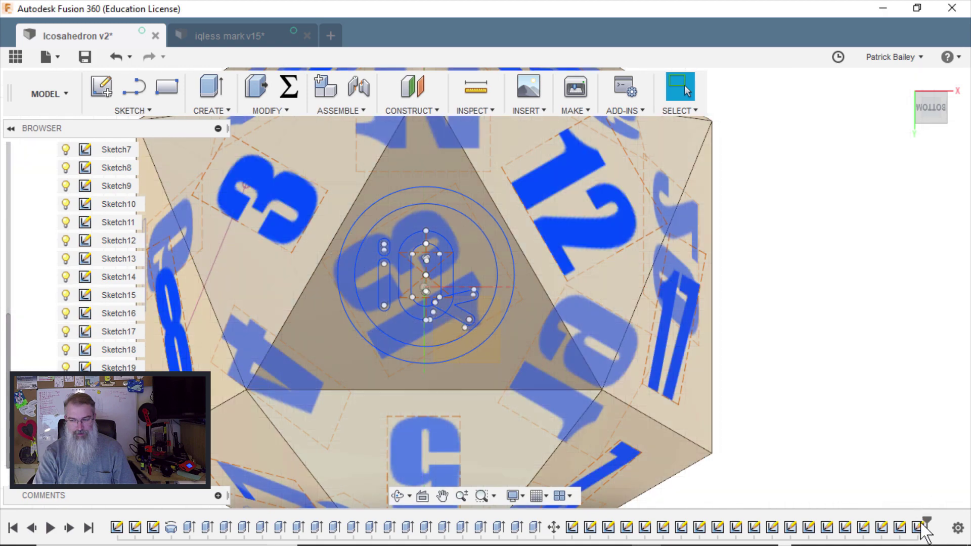
right_click(918, 527)
click(870, 369)
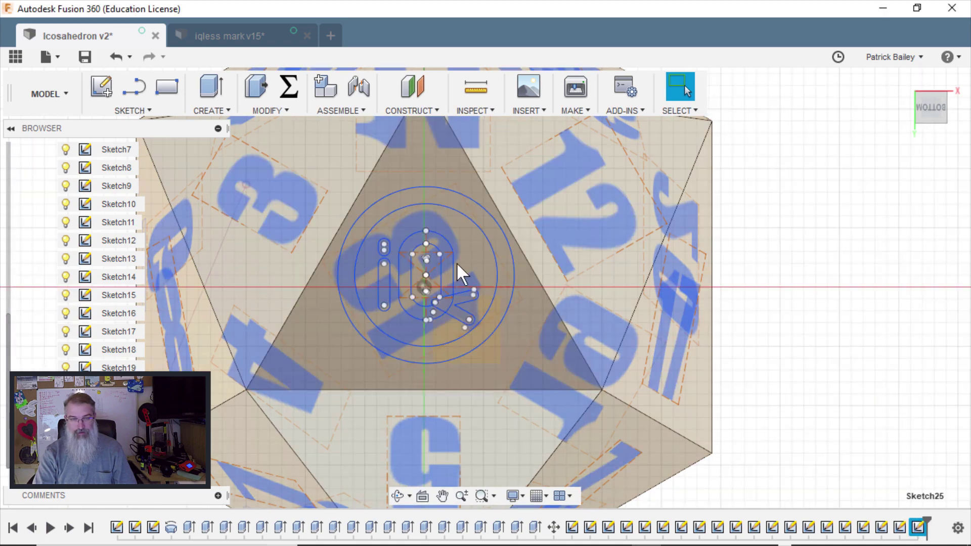
key(Escape)
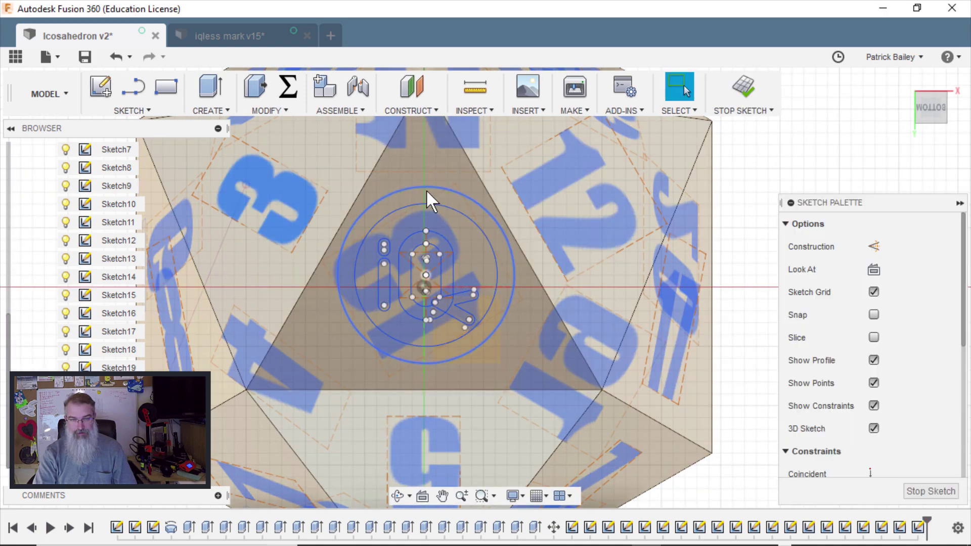
Select the inner circle of the scaled logo and finish the sketch.
click(427, 203)
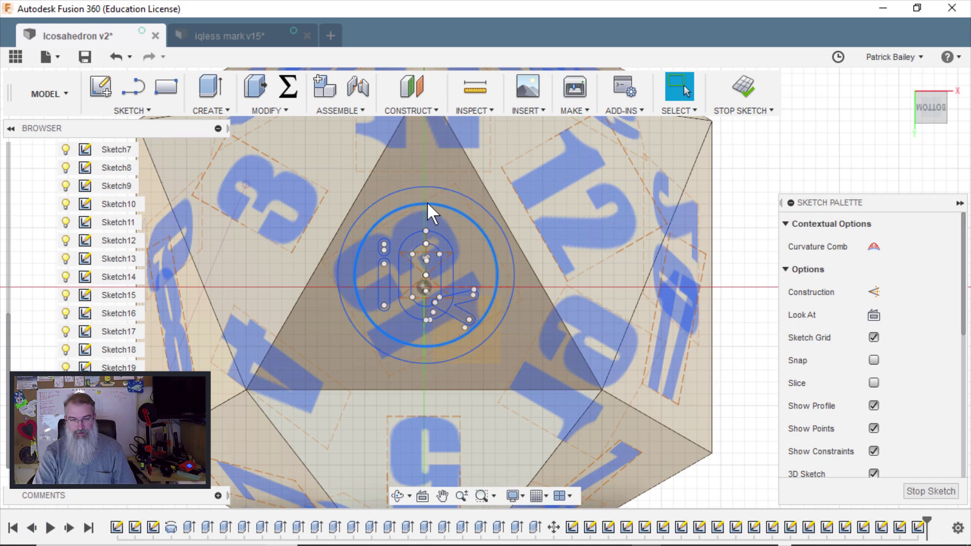
scroll(427, 202, up, 1)
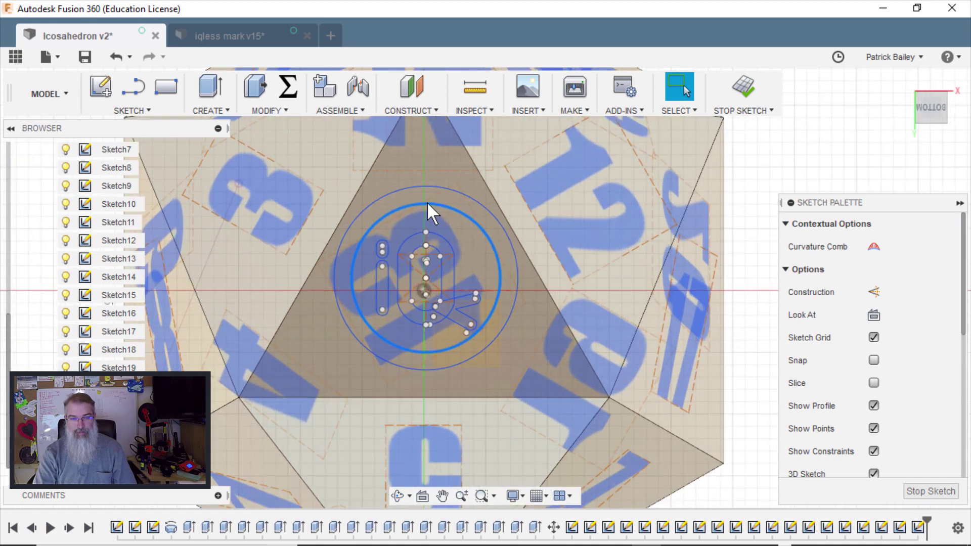
click(917, 492)
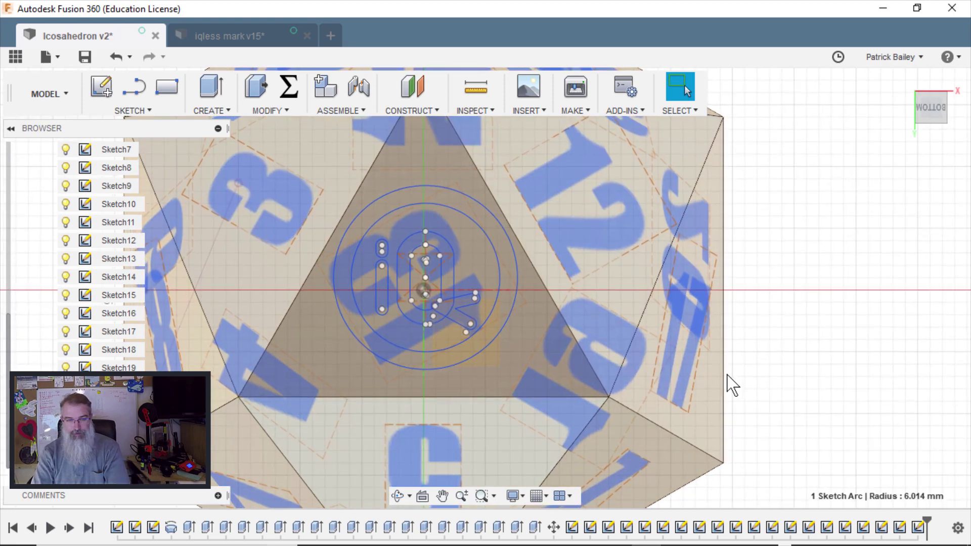
Undo the logo's scaling, rotation and move so that the freshly pasted geometry can be placed again.
key(ctrl+z)
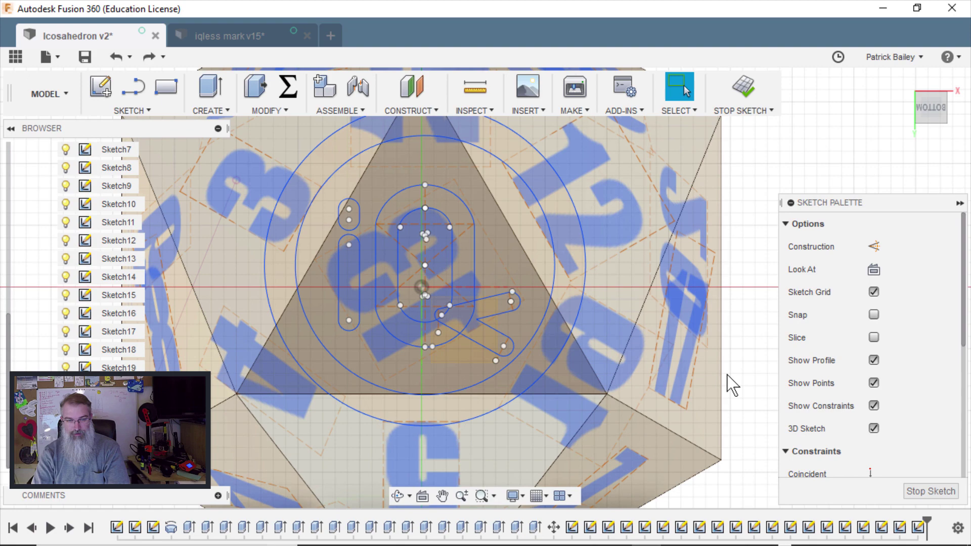
key(ctrl+z)
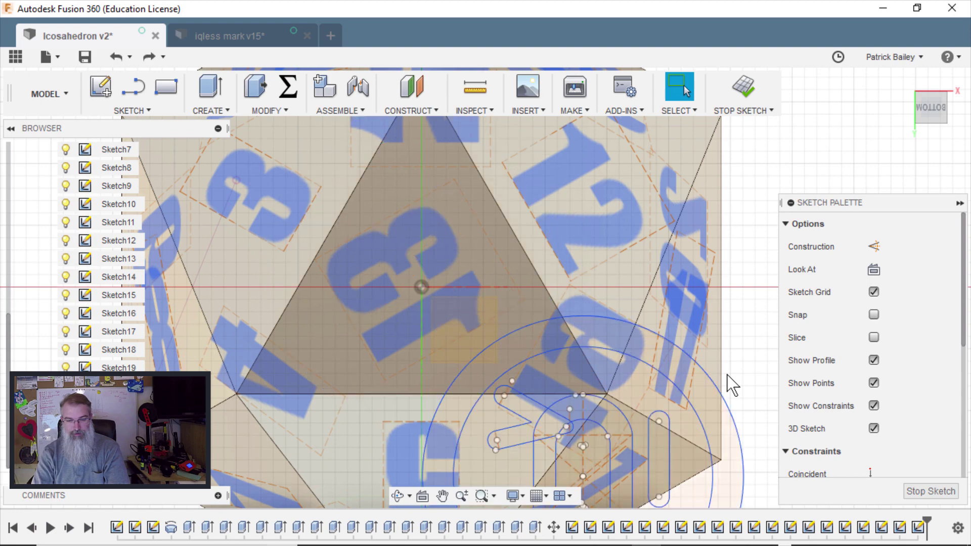
key(ctrl+z)
key(ctrl+y)
Rotate the pasted logo -180 degrees and move it so its centre lies on the sketch origin in the bottom face.
key(m)
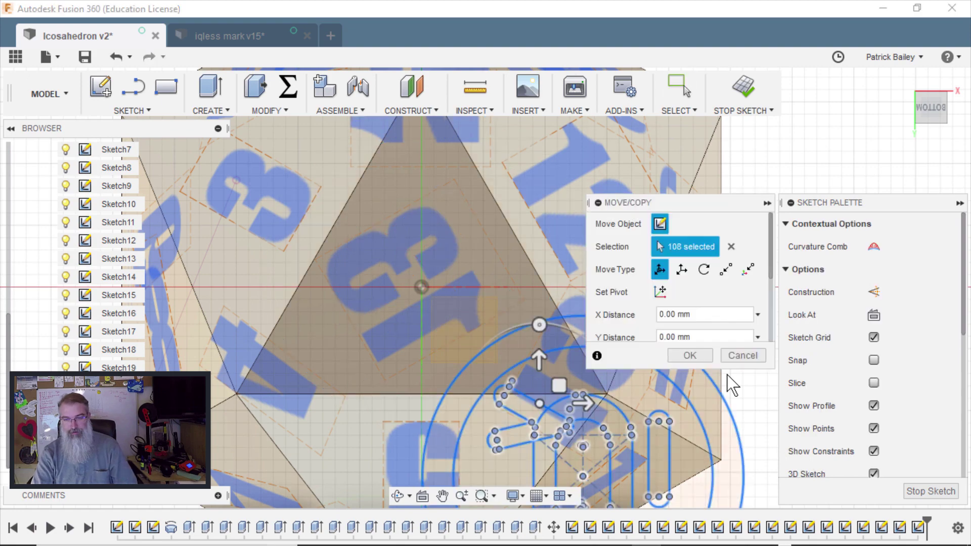
mouse_move(563, 374)
mouse_down()
mouse_move(465, 217)
mouse_move(415, 192)
mouse_up()
mouse_move(395, 144)
mouse_down()
mouse_move(462, 255)
mouse_move(415, 321)
mouse_move(390, 336)
mouse_up()
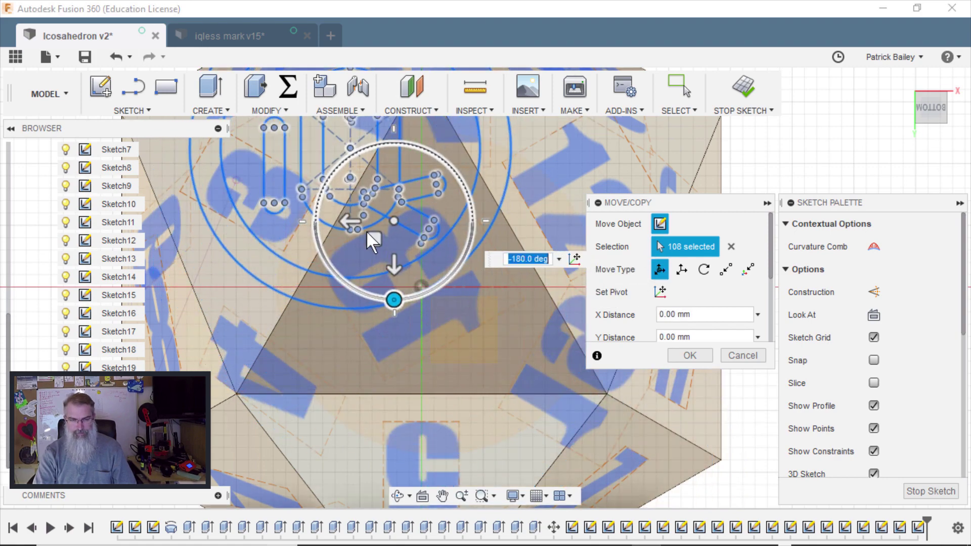
mouse_move(377, 243)
mouse_down()
mouse_move(481, 377)
mouse_move(448, 386)
mouse_up()
scroll(453, 392, up, 5)
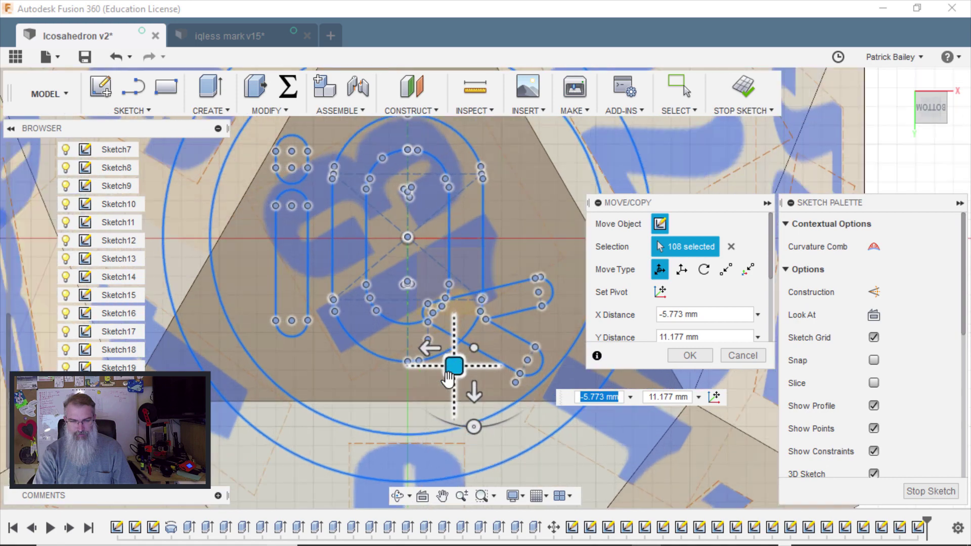
middle_drag(461, 411, 480, 457)
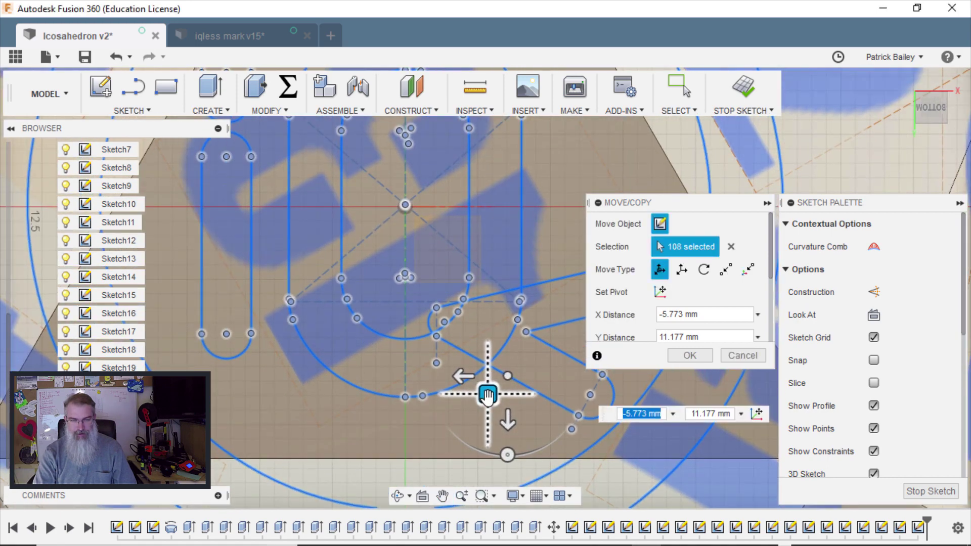
drag(488, 399, 487, 400)
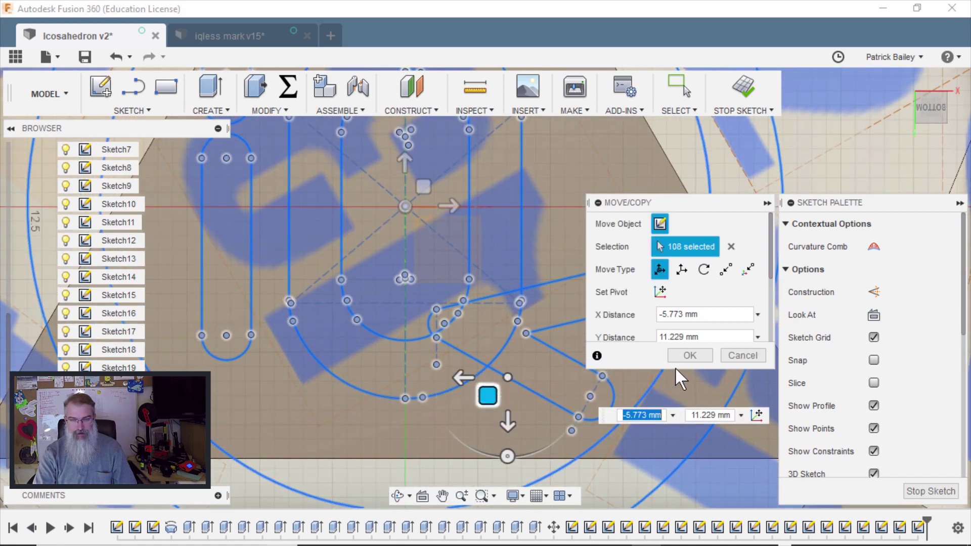
click(688, 355)
Select all of the placed logo's geometry, leaving the triangular face's corner out of the selection, and look straight at the bottom face.
scroll(685, 354, down, 3)
scroll(684, 353, down, 4)
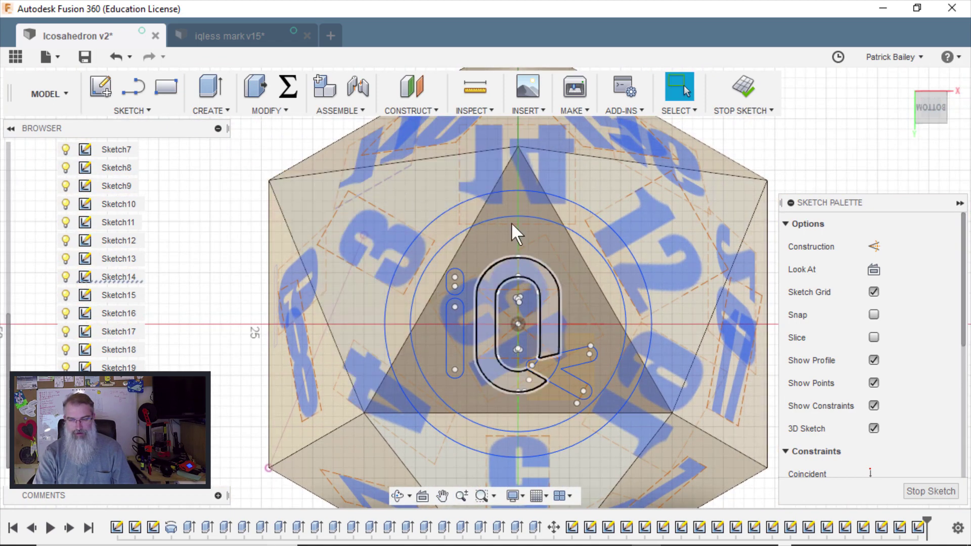
mouse_move(241, 183)
mouse_down()
mouse_move(517, 263)
mouse_move(657, 465)
mouse_up()
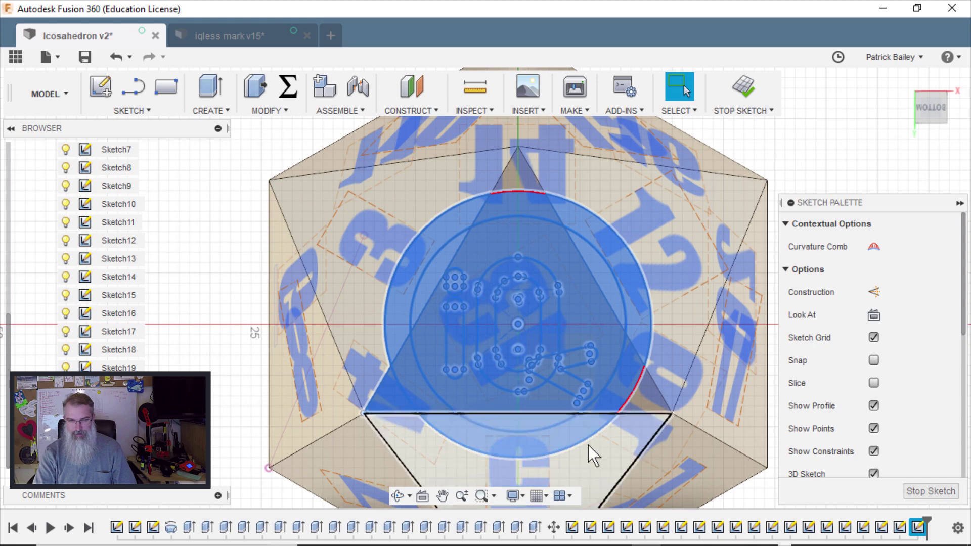
scroll(588, 445, up, 4)
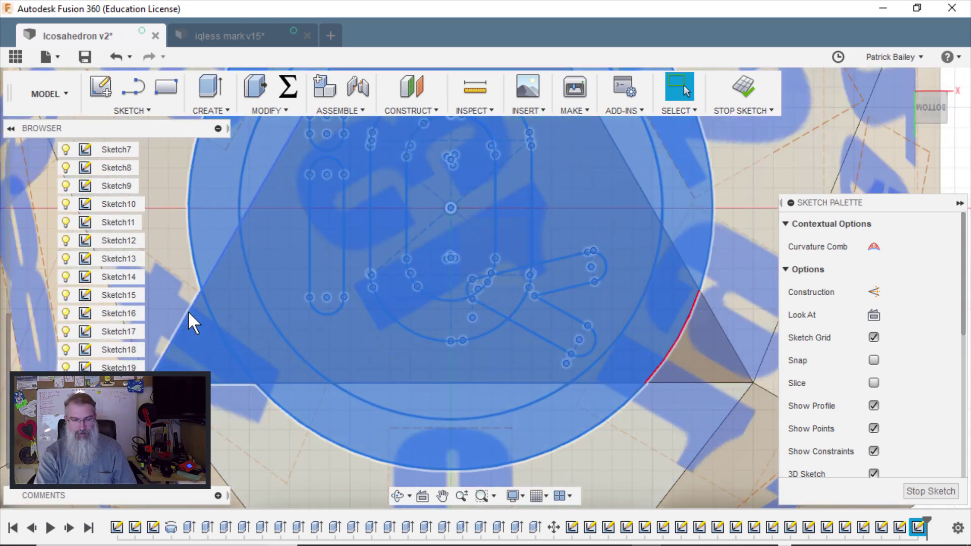
shift+click(193, 334)
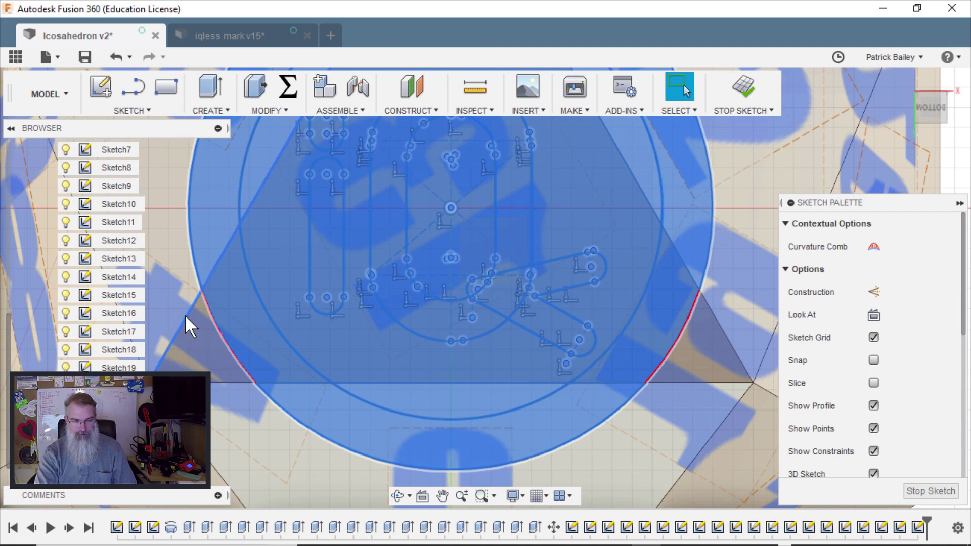
scroll(186, 318, down, 4)
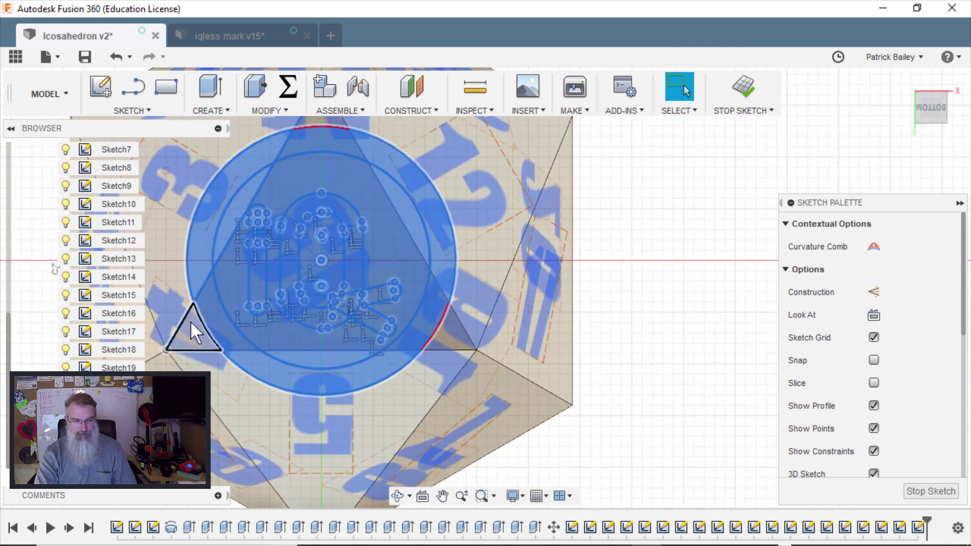
scroll(190, 320, up, 6)
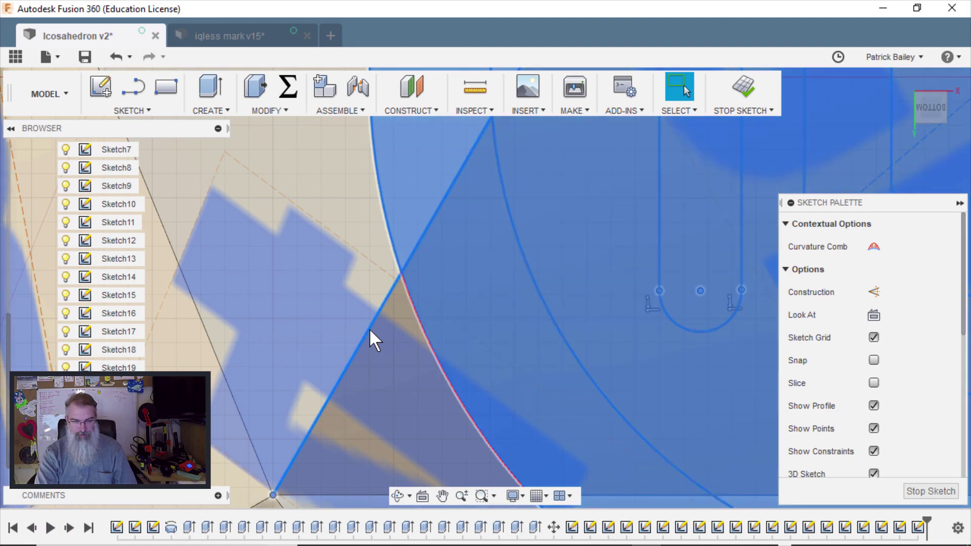
scroll(370, 329, down, 3)
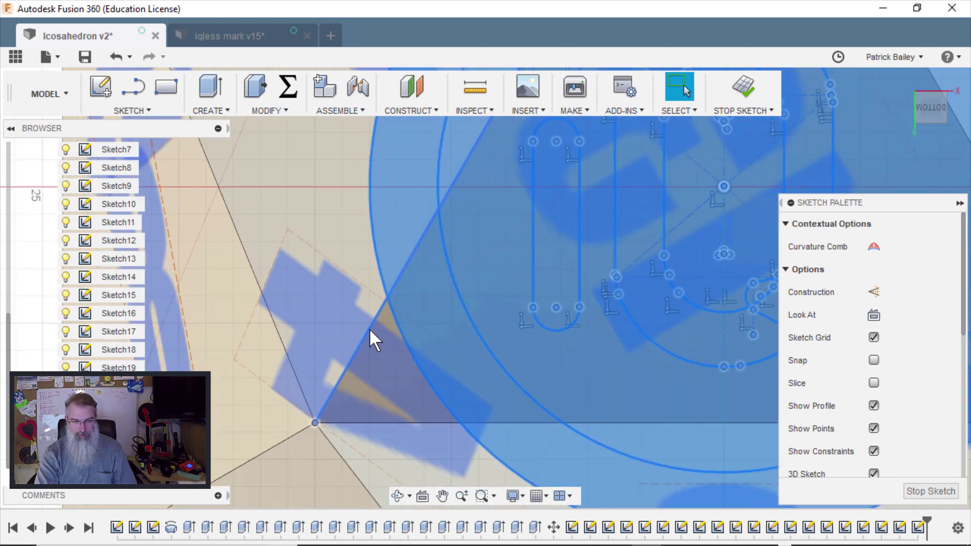
scroll(369, 329, down, 5)
mouse_move(403, 273)
shift+middle_down()
mouse_move(373, 297)
mouse_move(370, 285)
mouse_move(457, 190)
shift+middle_up()
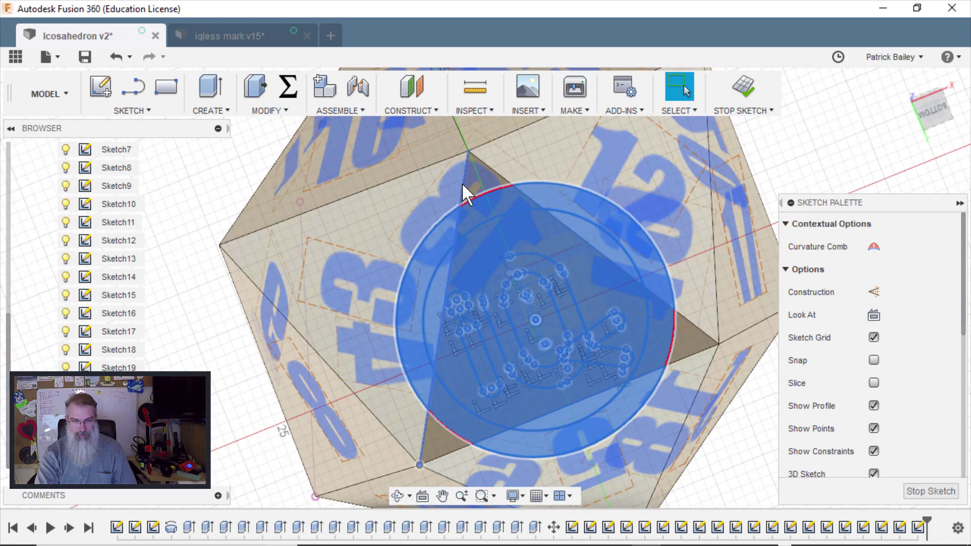
click(929, 110)
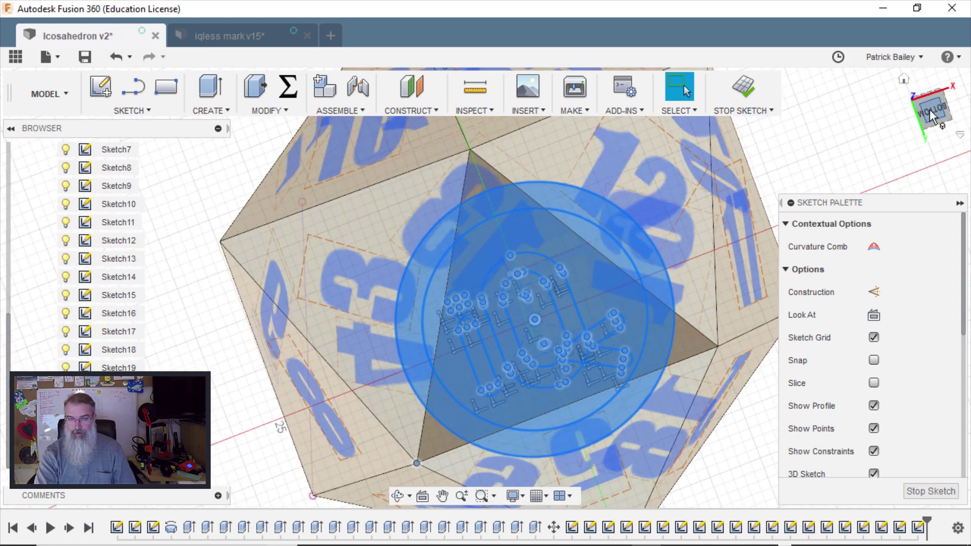
Scale the selected logo by a factor of 0.608 about the sketch origin to fit inside the bottom face, and finish the sketch.
text(ssca)
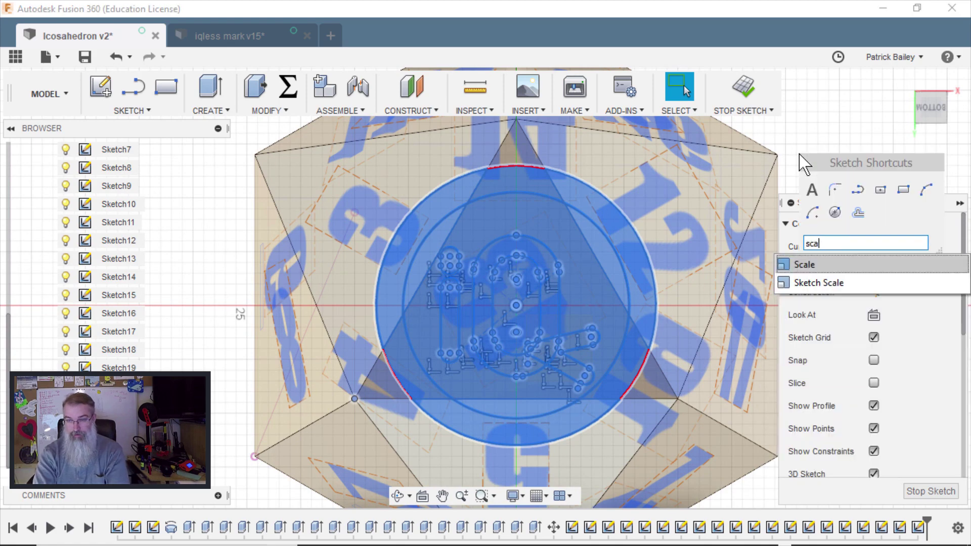
text(l)
key(Return)
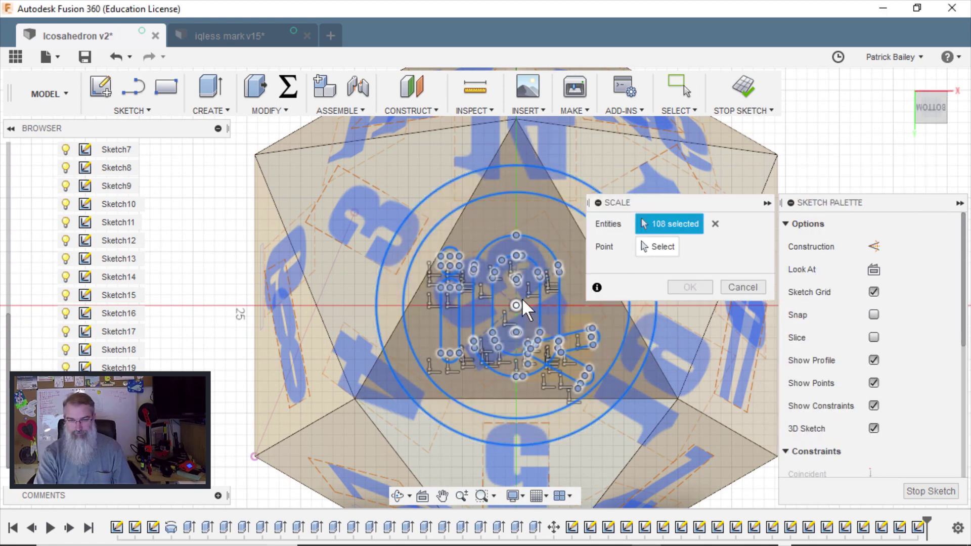
click(660, 246)
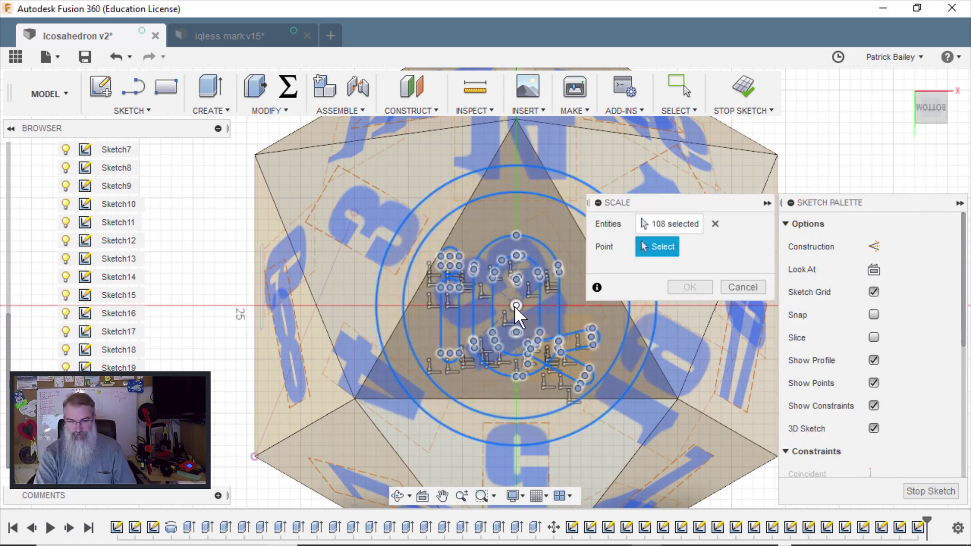
scroll(514, 305, up, 8)
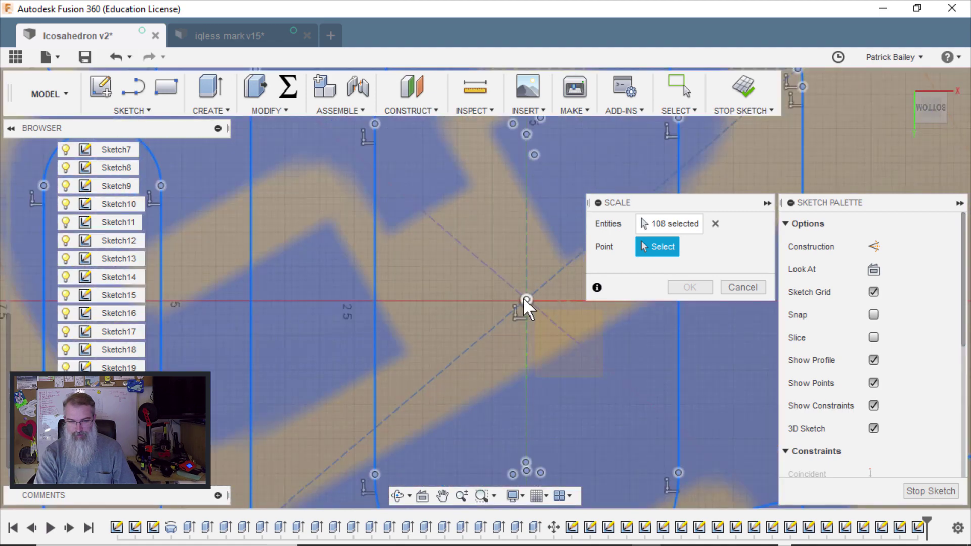
scroll(524, 298, up, 3)
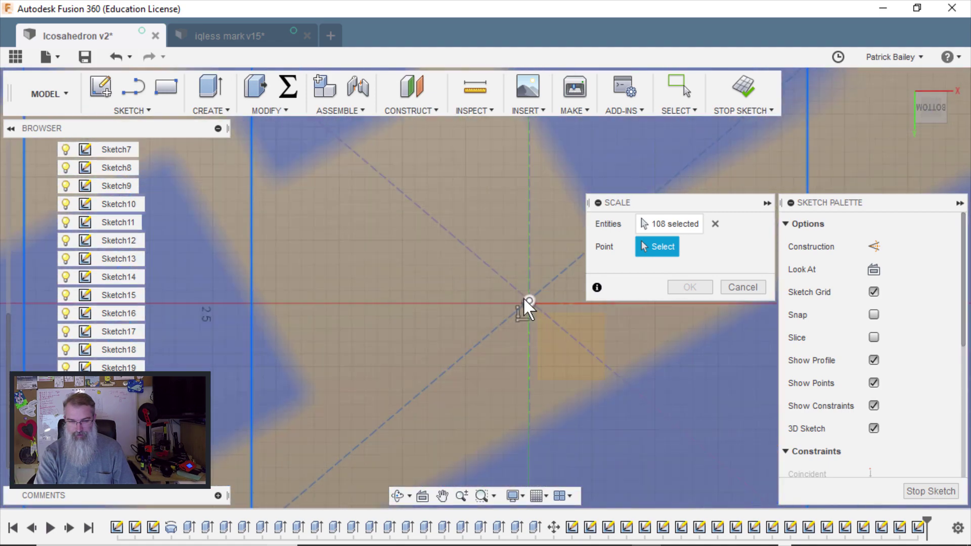
scroll(523, 298, up, 3)
click(578, 354)
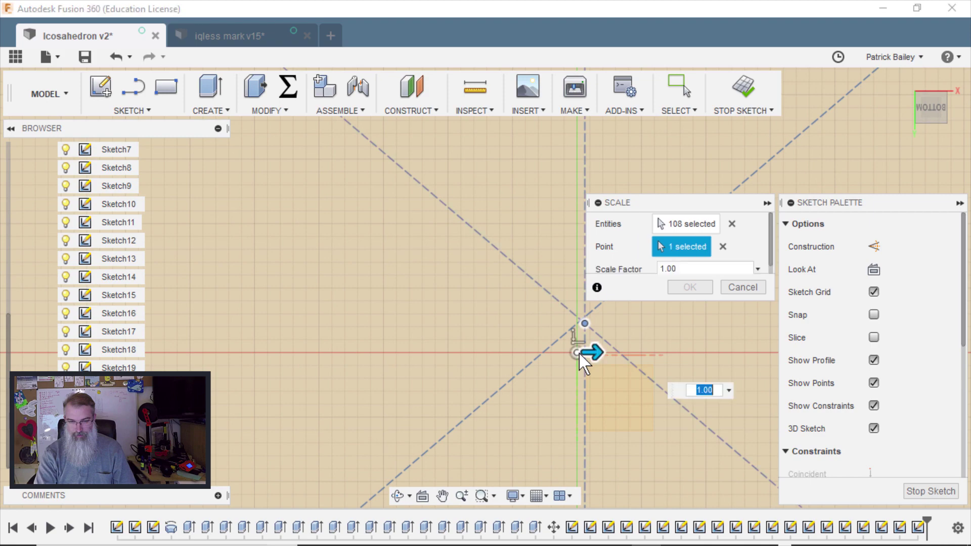
scroll(579, 353, down, 5)
scroll(579, 353, down, 3)
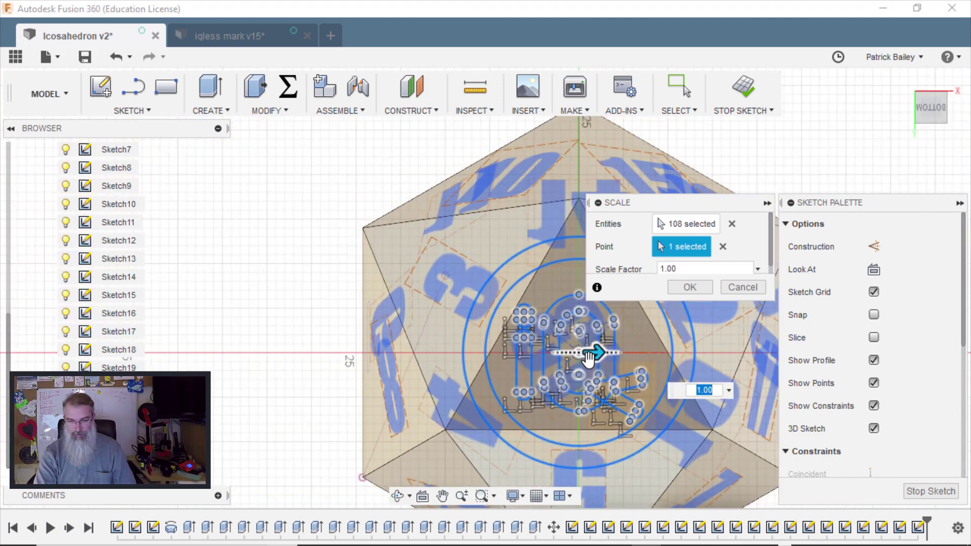
drag(596, 351, 531, 352)
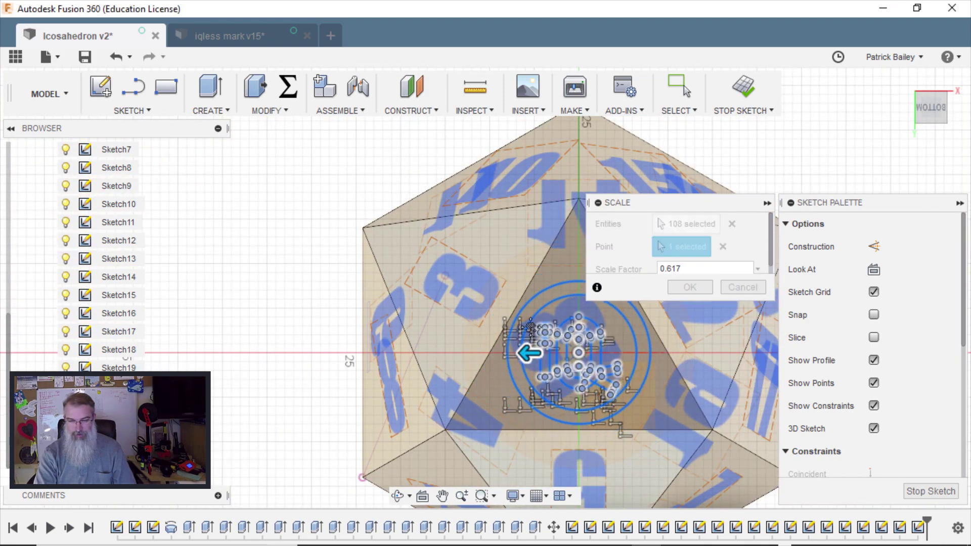
middle_drag(531, 351, 444, 295)
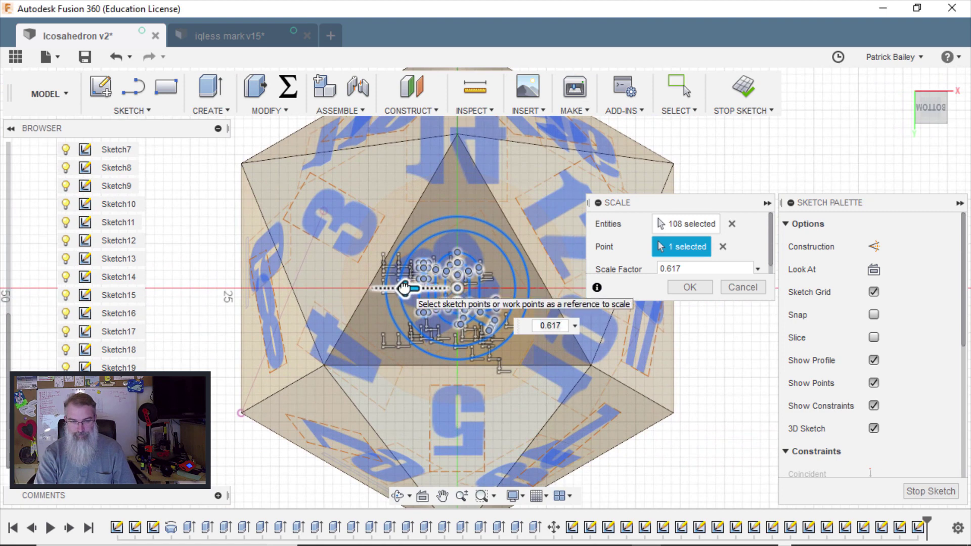
drag(406, 287, 407, 287)
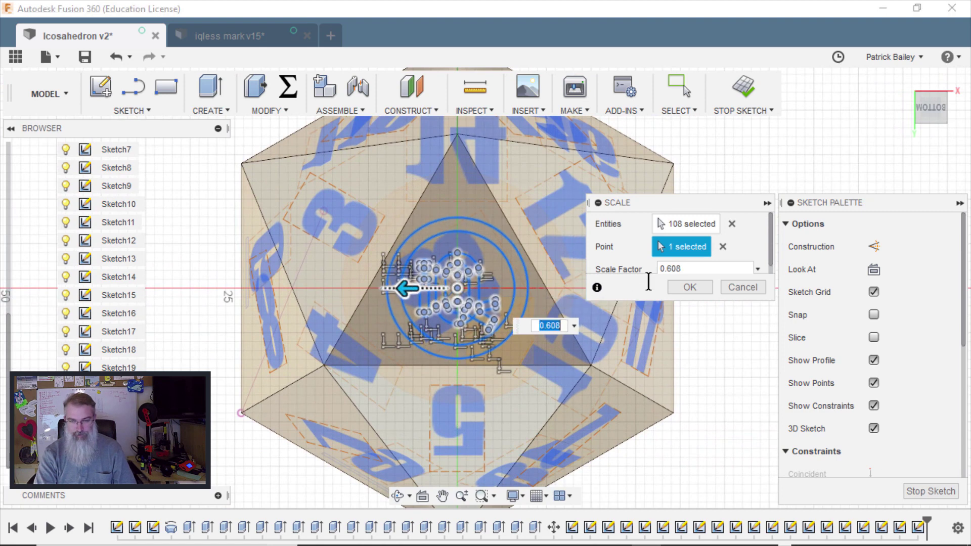
click(694, 290)
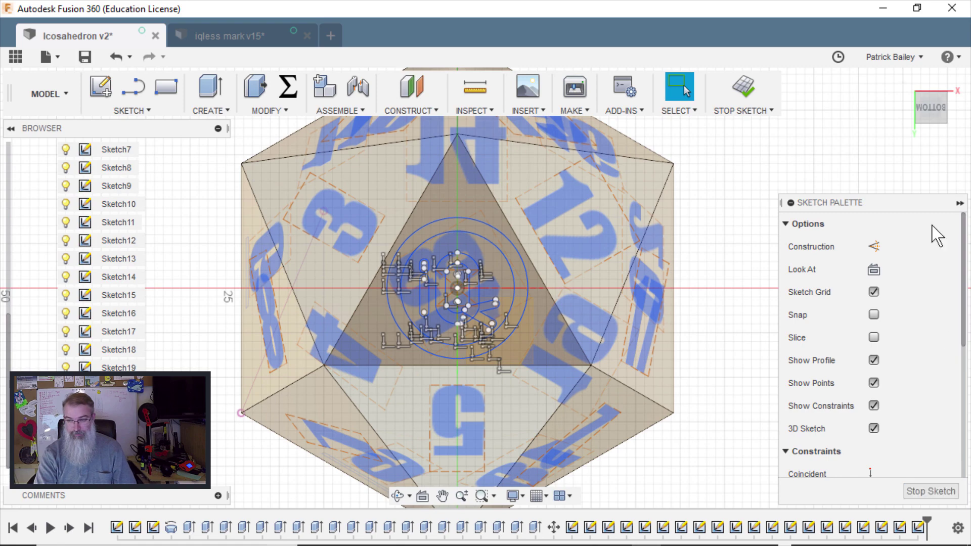
click(926, 486)
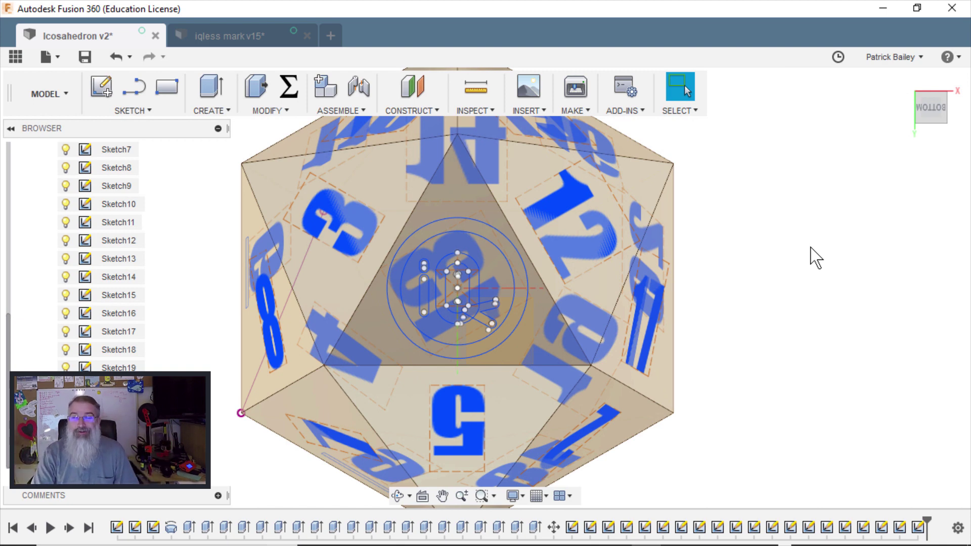
Select the logo's profiles in the bottom face: the outer ring, the Q with its tail pieces, and both parts of the i.
click(435, 229)
scroll(435, 228, up, 5)
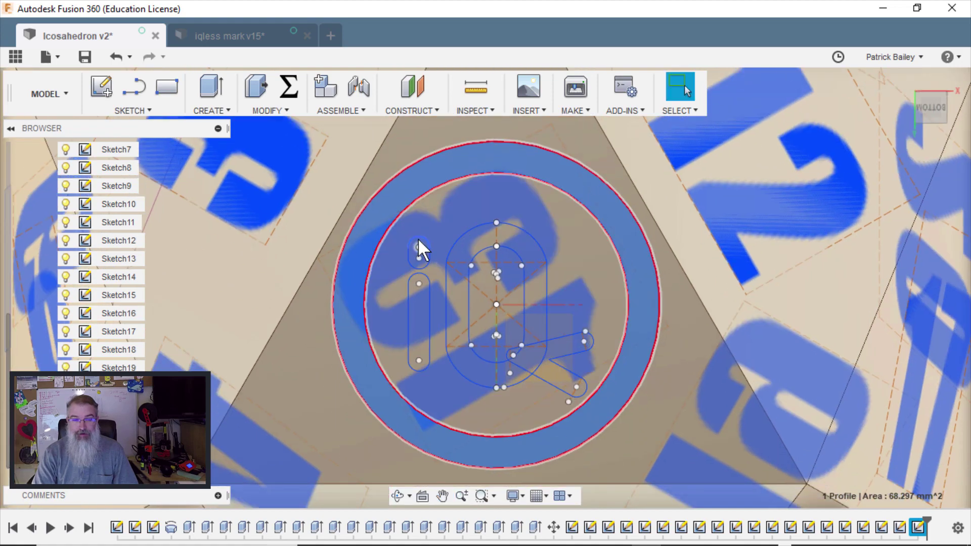
scroll(414, 258, up, 2)
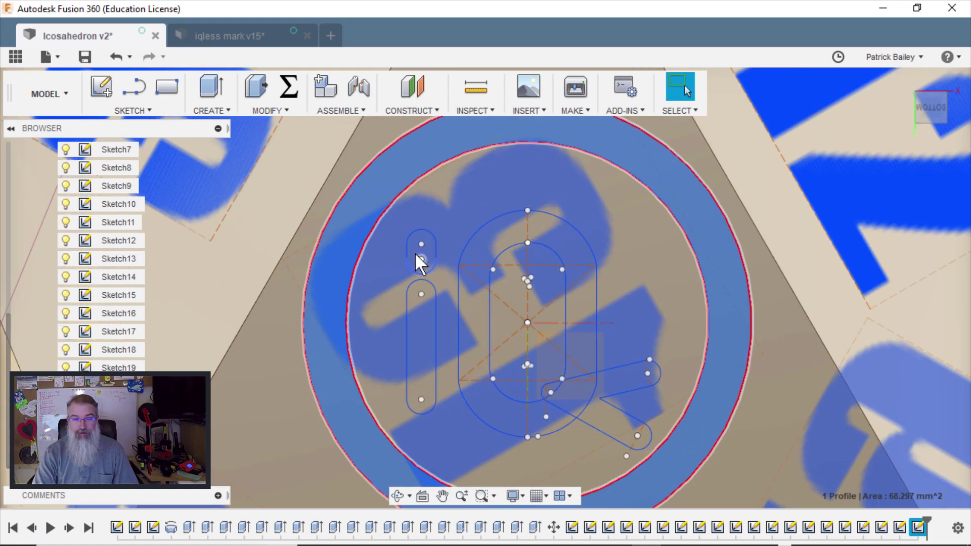
click(477, 256)
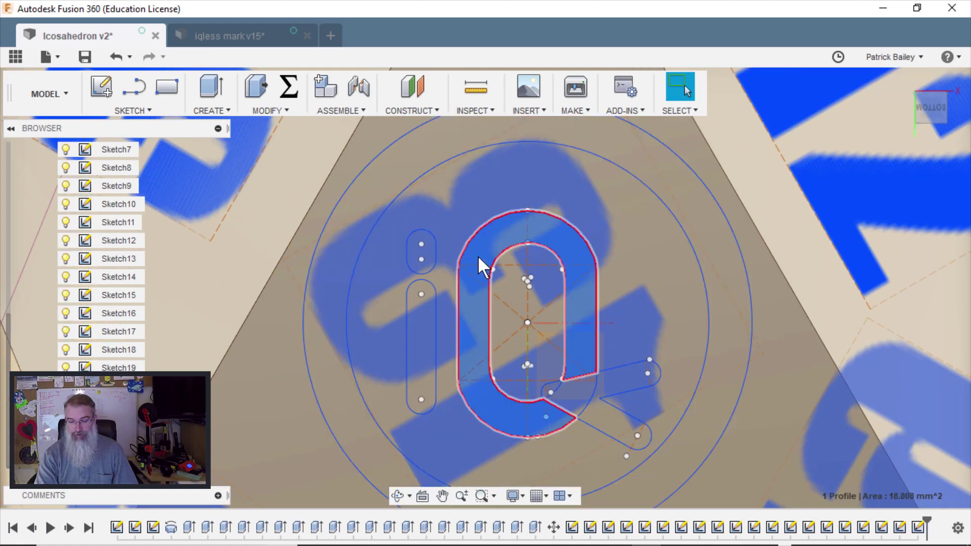
scroll(590, 393, up, 3)
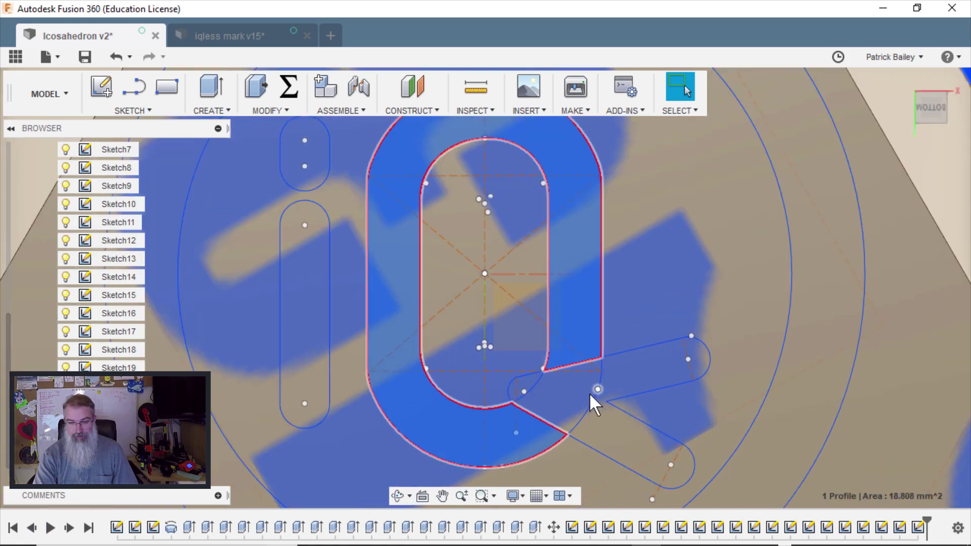
click(644, 380)
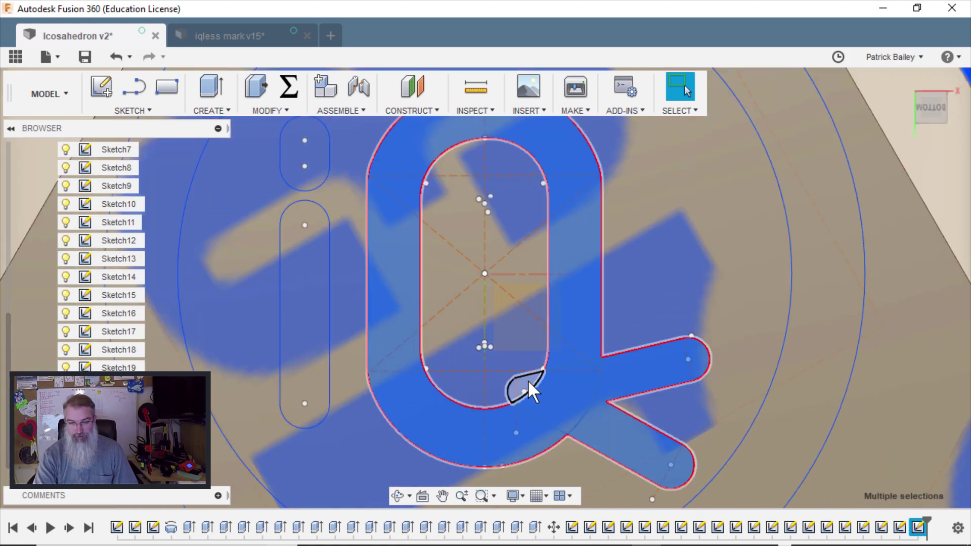
click(528, 385)
click(305, 299)
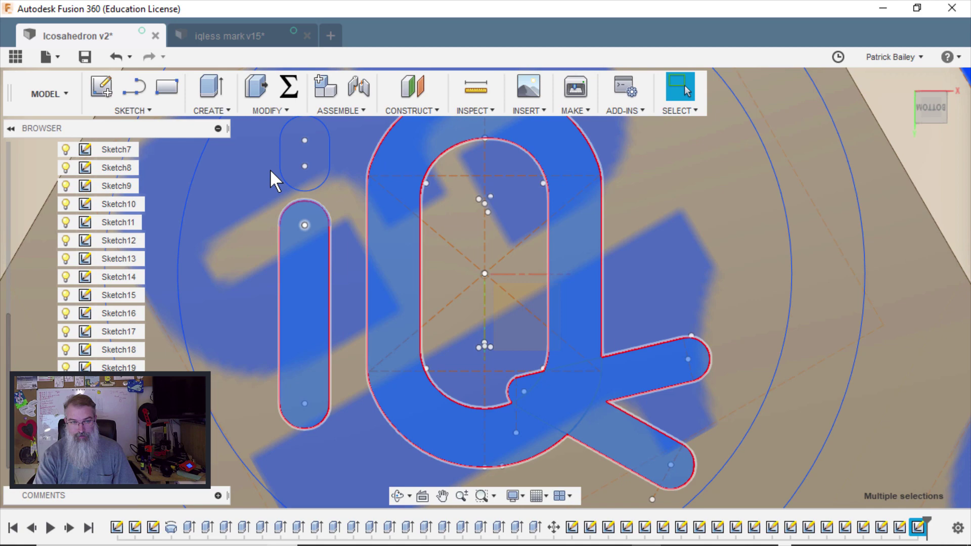
click(298, 154)
scroll(298, 155, down, 5)
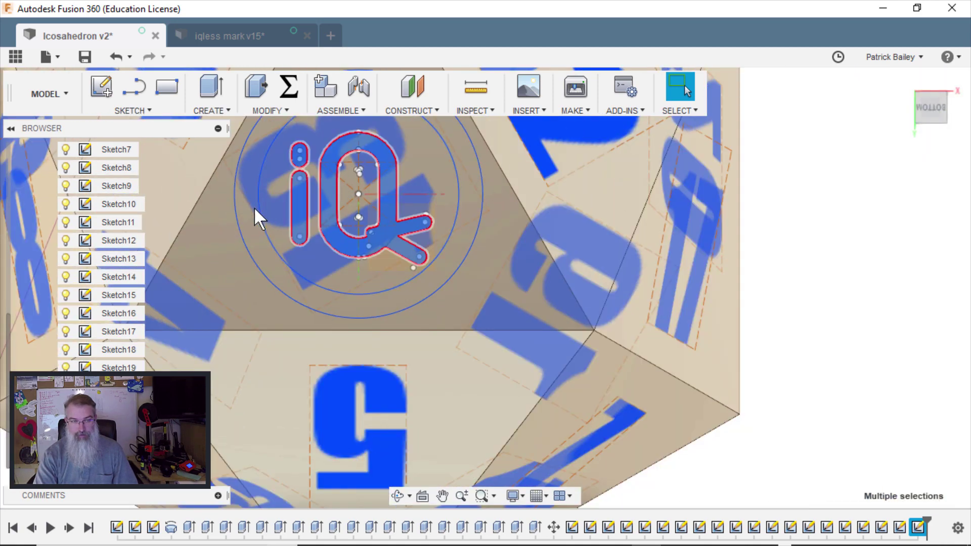
scroll(249, 206, up, 4)
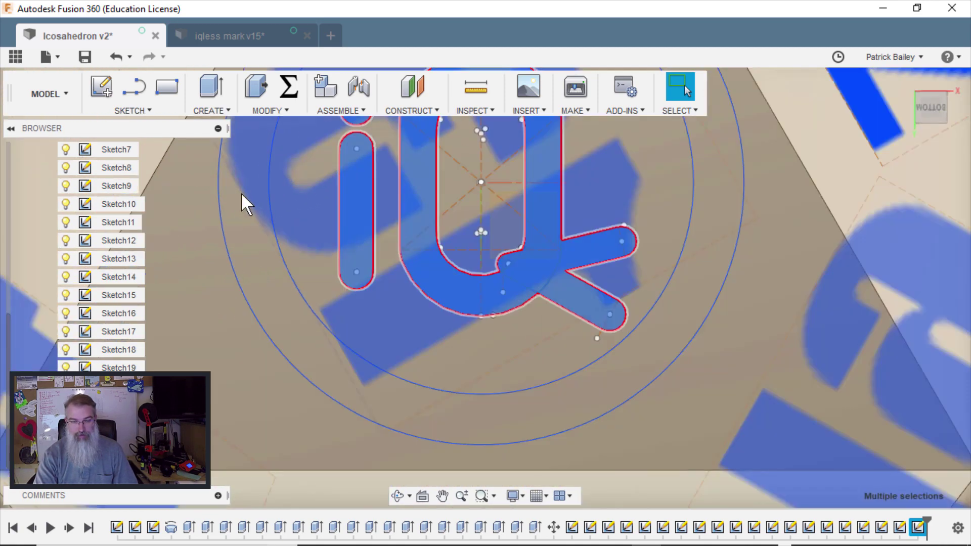
middle_drag(242, 194, 354, 406)
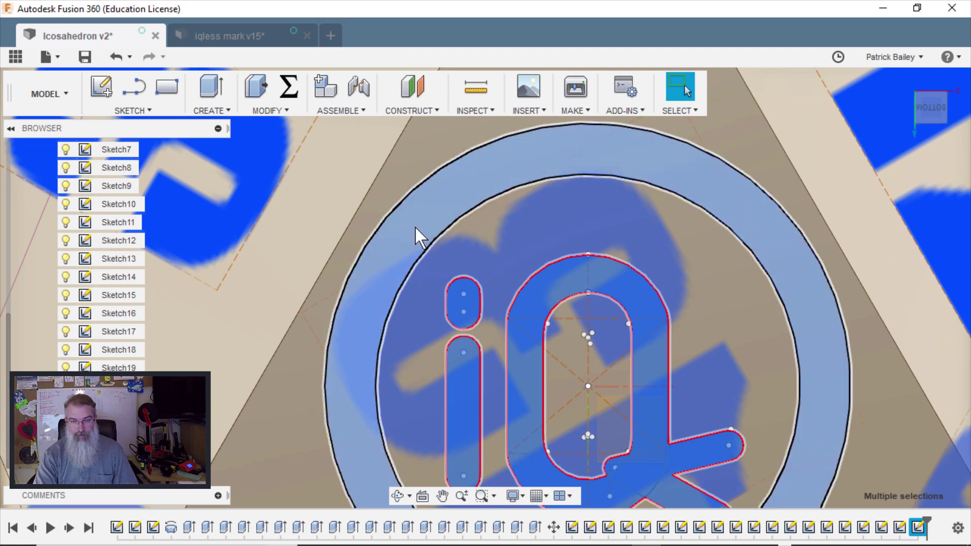
scroll(415, 226, down, 3)
scroll(415, 226, down, 1)
Extrude the selected logo profiles by -2 mm as a cut into the die's bottom face.
key(e)
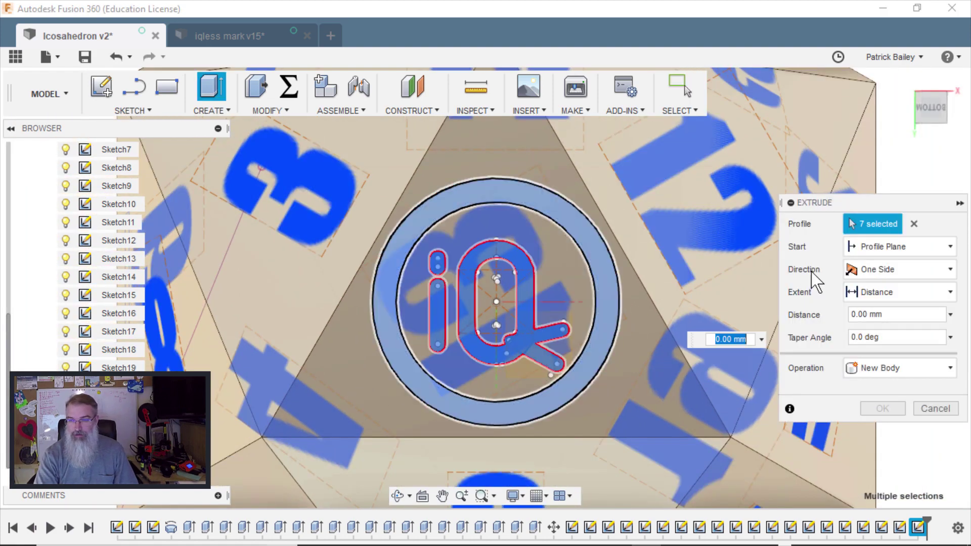
click(905, 313)
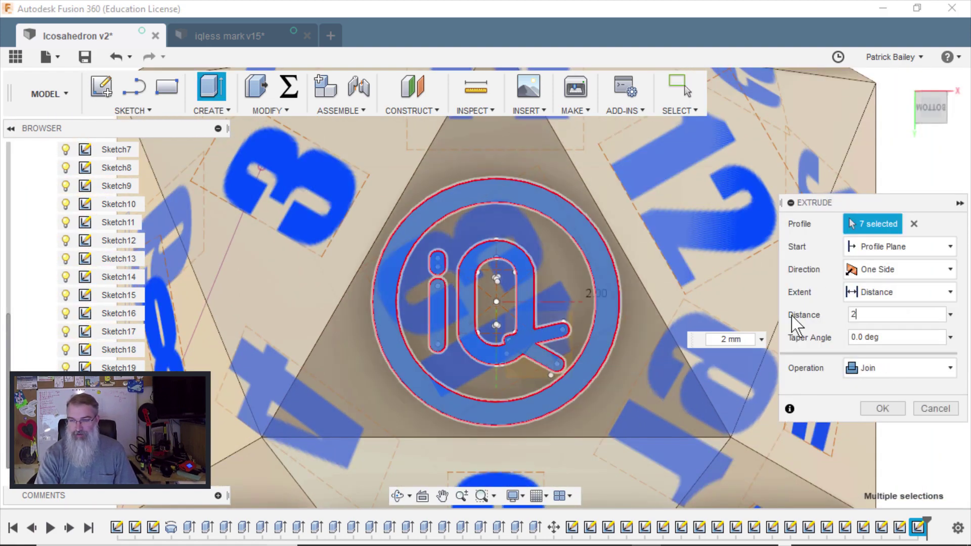
click(870, 361)
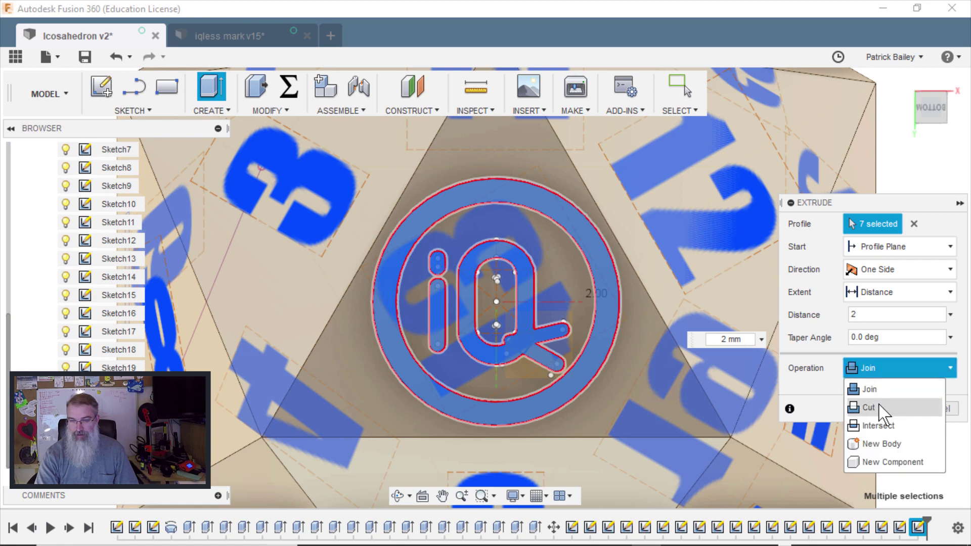
click(882, 405)
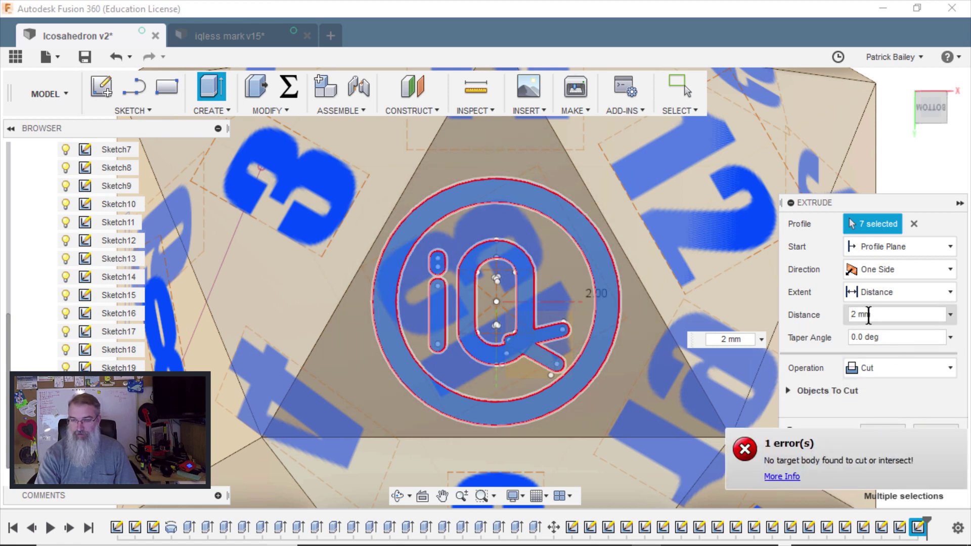
drag(893, 313, 824, 317)
text(-2)
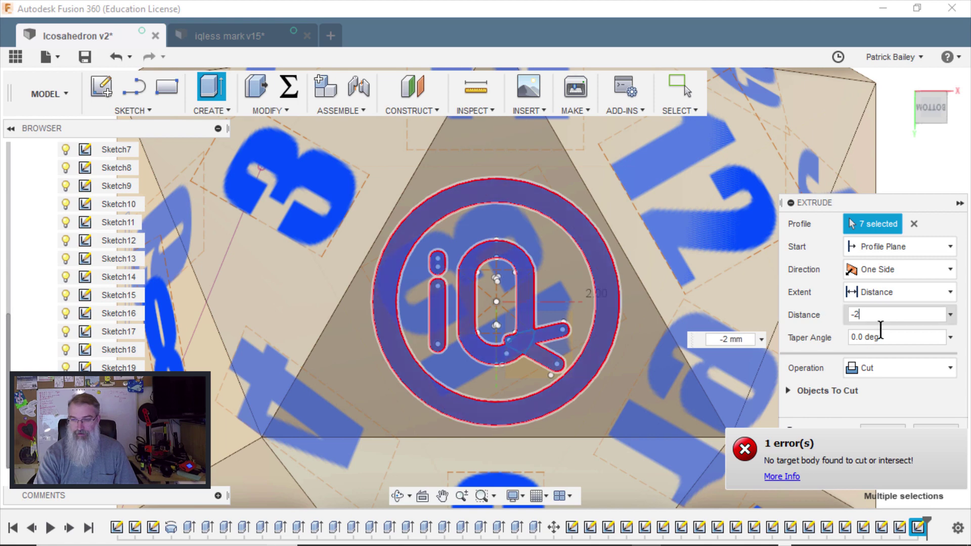
click(886, 429)
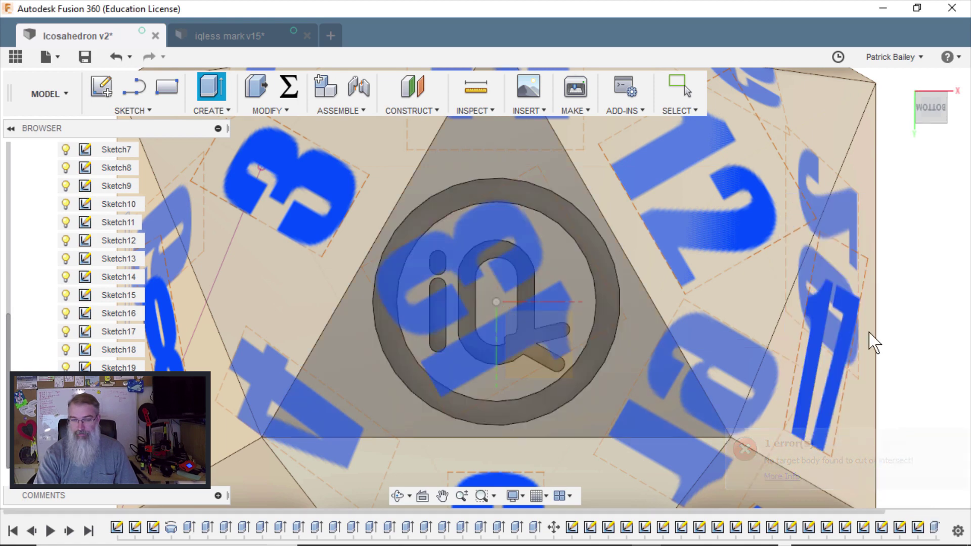
Extrude the number 12 by -2 mm as a cut into its face, and engrave the remaining face numbers the same way.
click(920, 100)
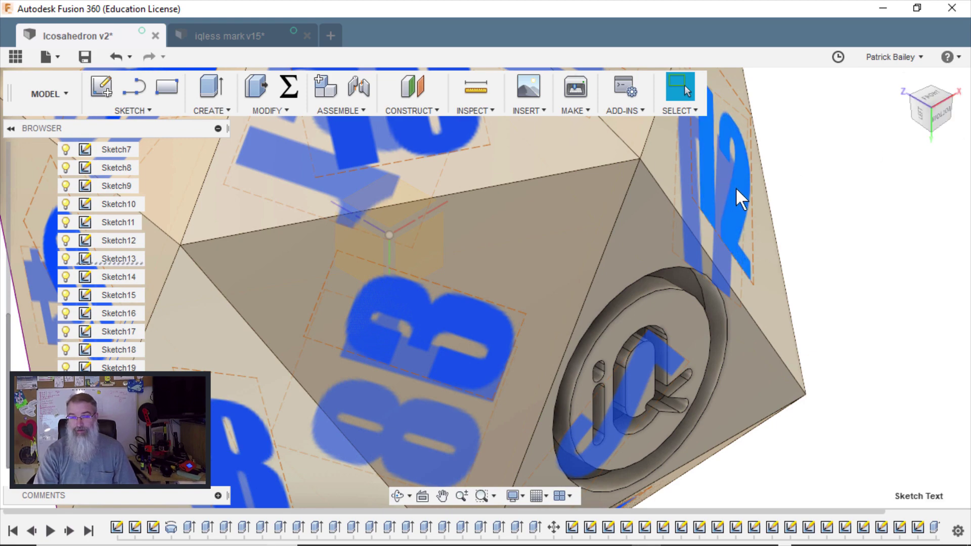
middle_drag(736, 187, 590, 254)
key(e)
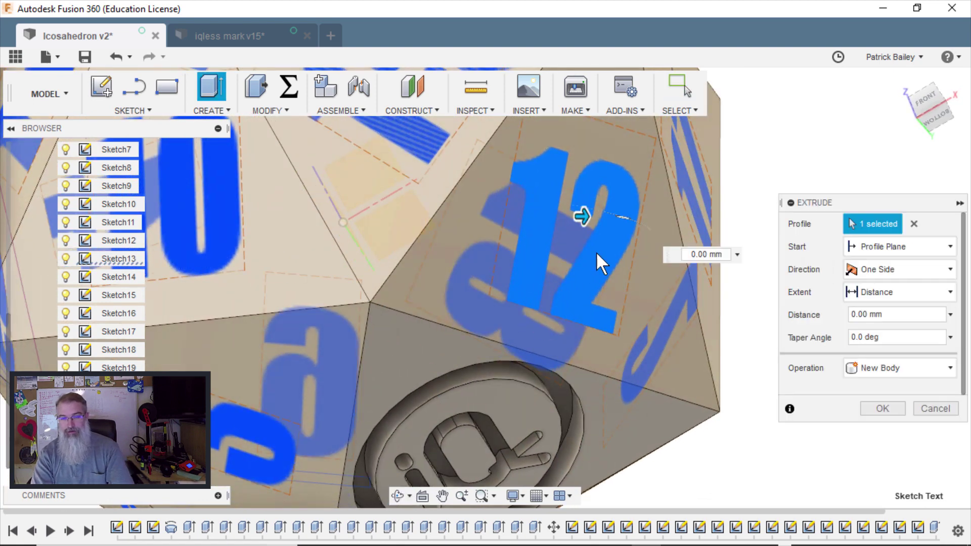
click(858, 312)
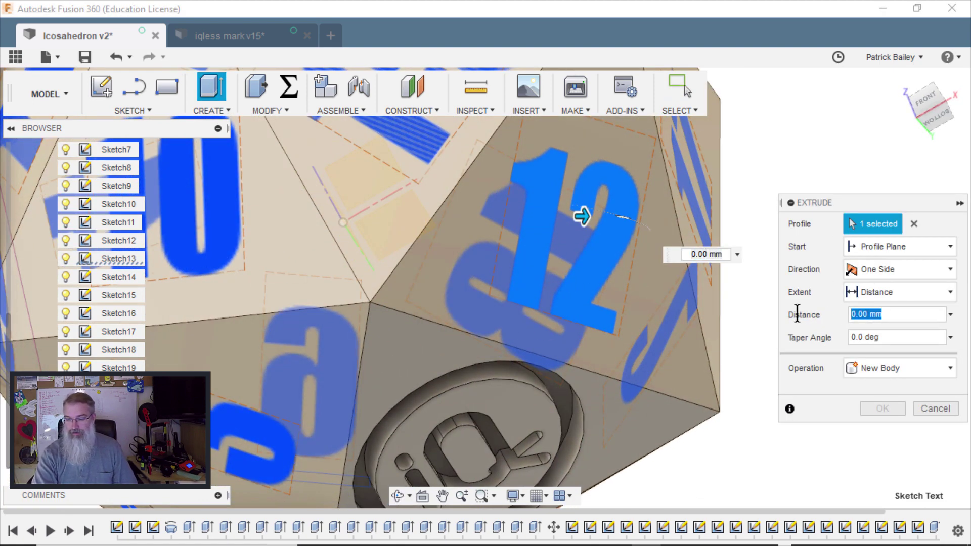
text(-2)
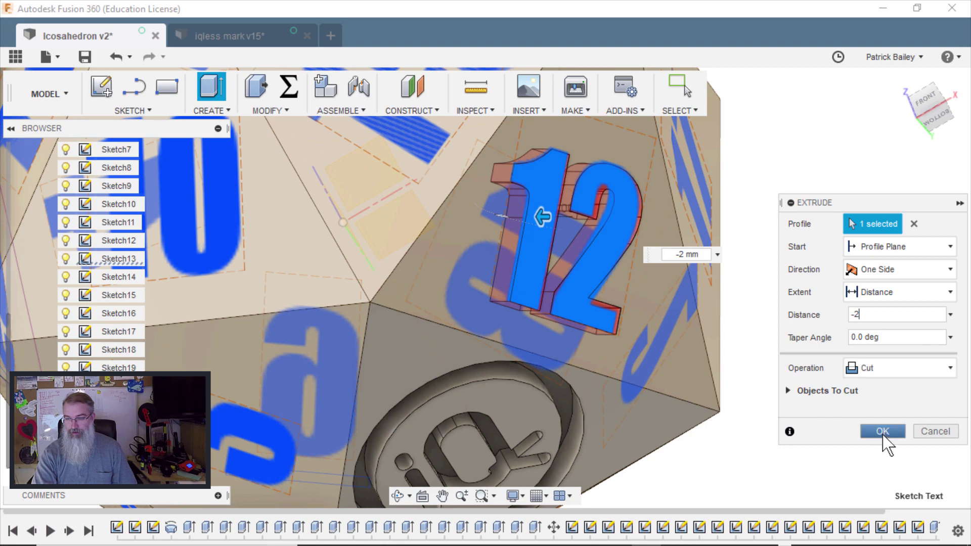
click(883, 431)
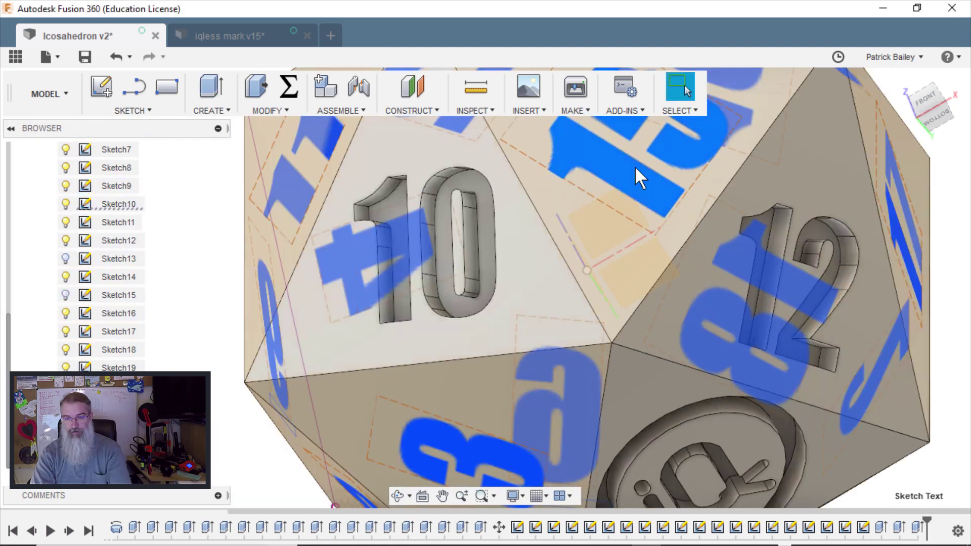
key(e)
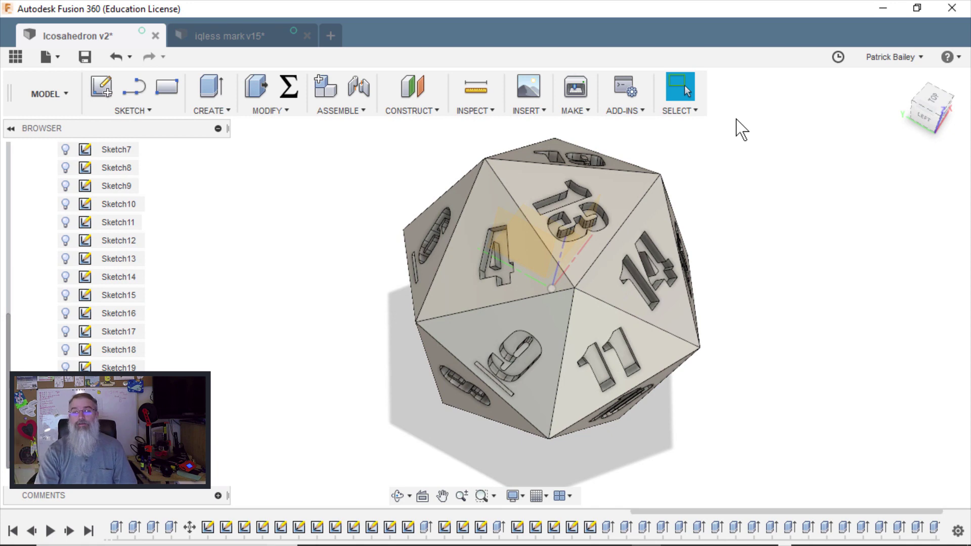
Export the die body for 3D printing as an STL file named DONE, with sending to the print utility turned off.
click(574, 112)
click(582, 127)
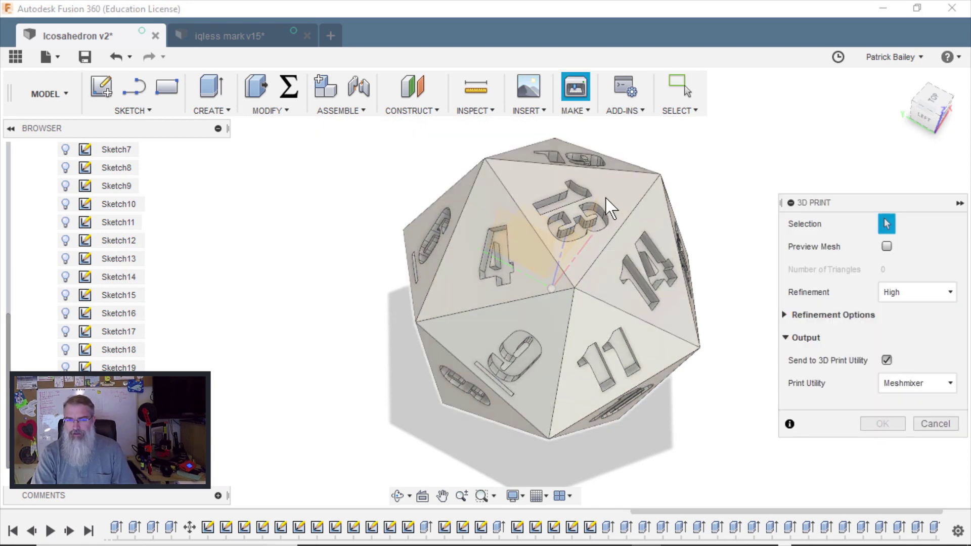
click(608, 205)
click(887, 360)
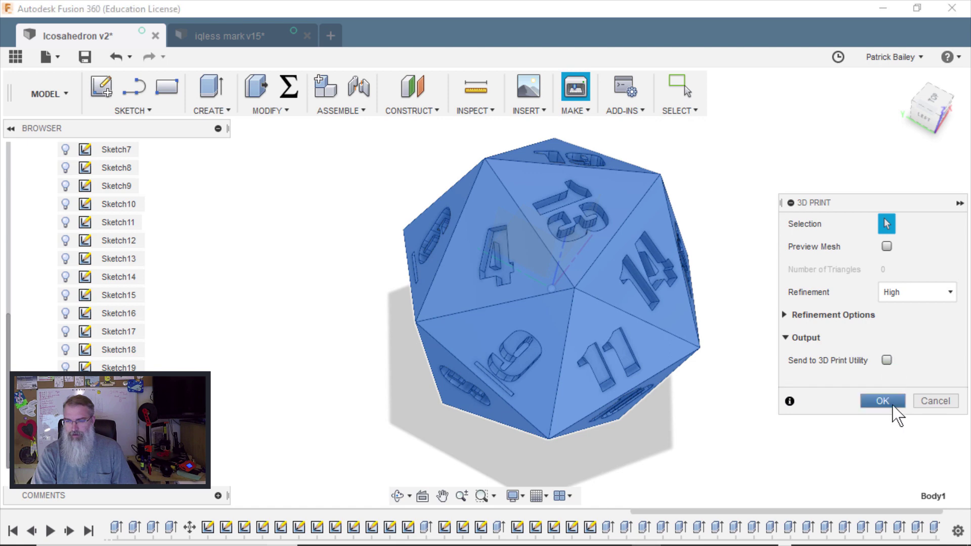
click(889, 402)
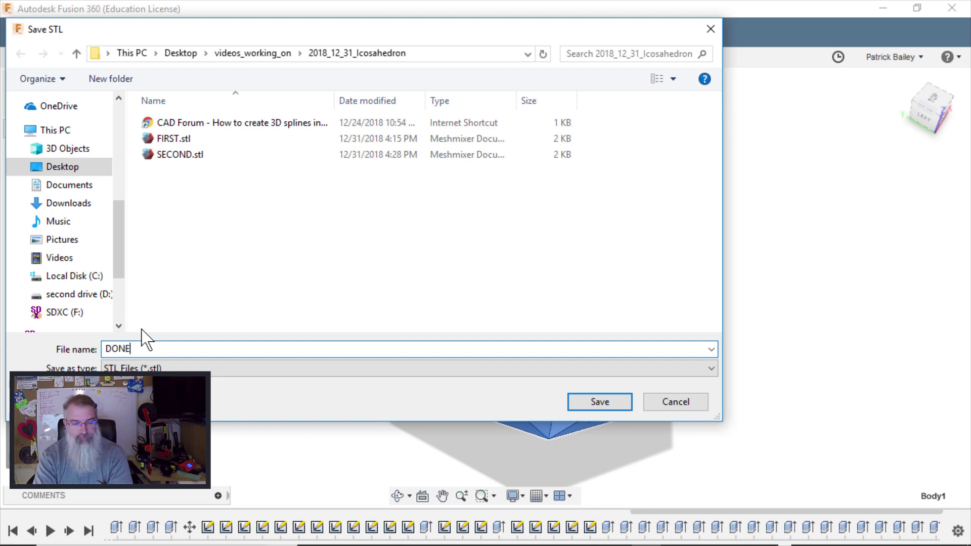
text(DONE)
key(Return)
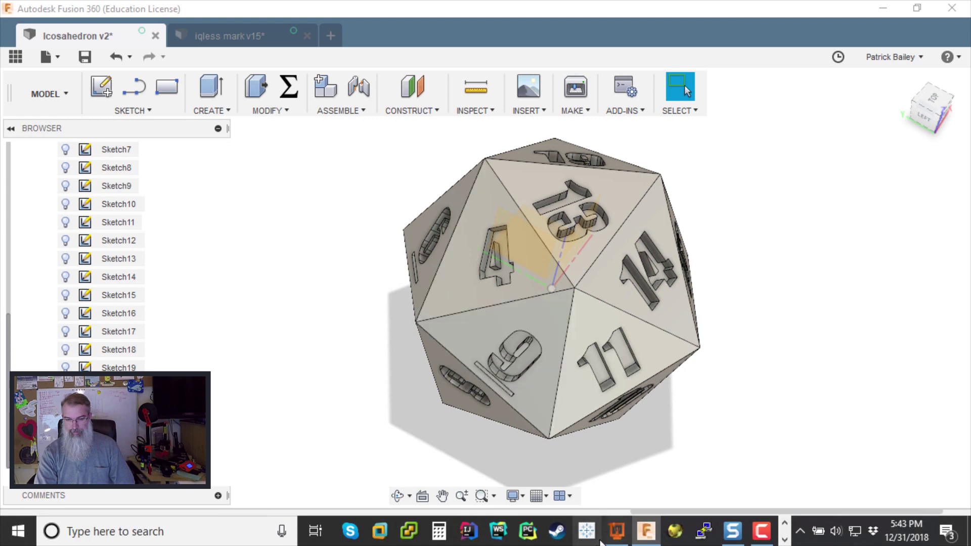
Switch to PrusaControl, leave the G-code preview of the blank icosahedron and delete that model from the print bed.
click(613, 532)
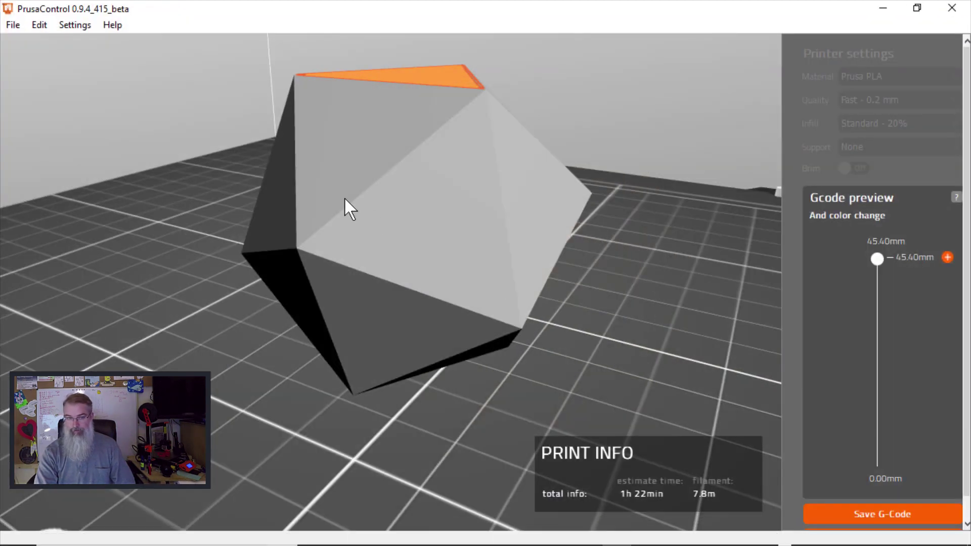
scroll(860, 506, down, 1)
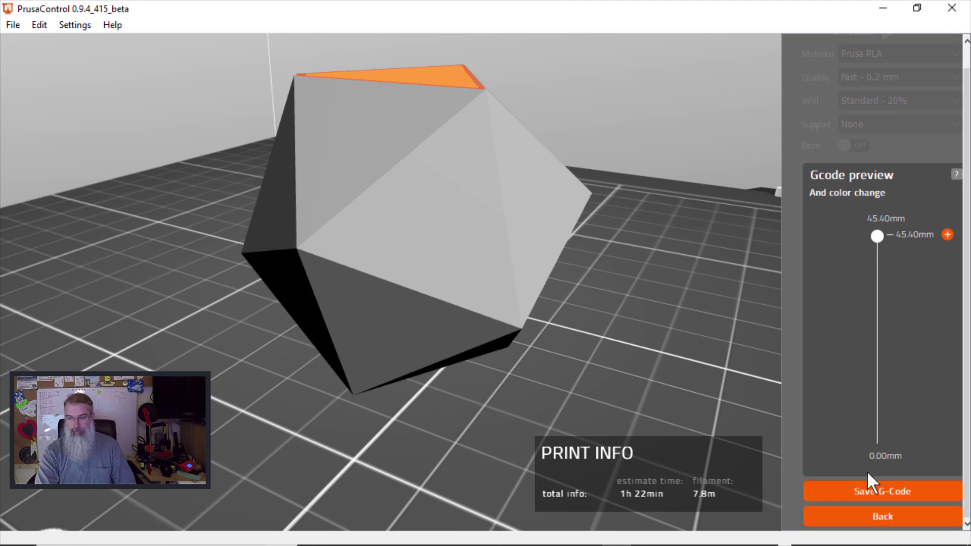
click(873, 526)
key(Delete)
scroll(520, 281, down, 5)
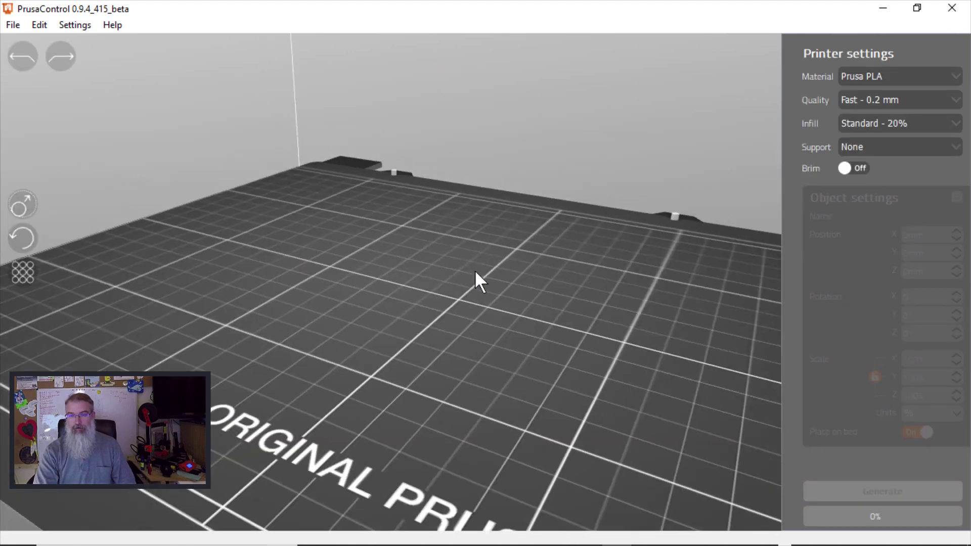
Load DONE.stl from the 2018_12_31_Icosahedron folder onto the empty print bed and inspect its engraved numbers.
key(alt+Tab)
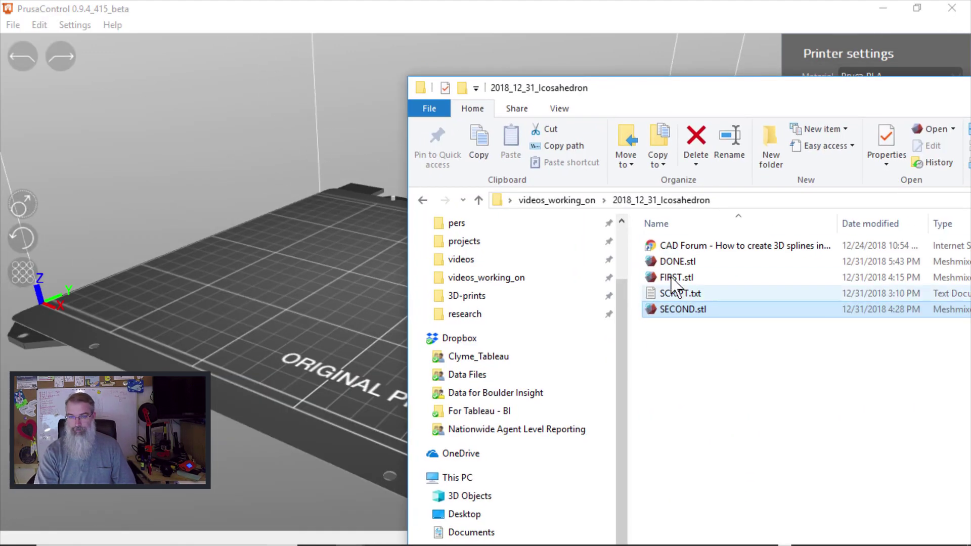
drag(676, 262, 257, 331)
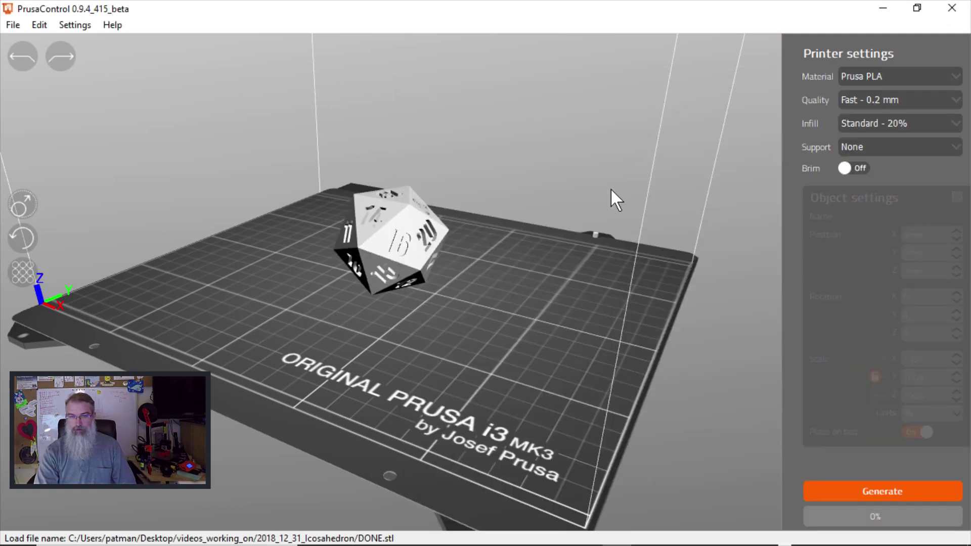
scroll(547, 220, up, 5)
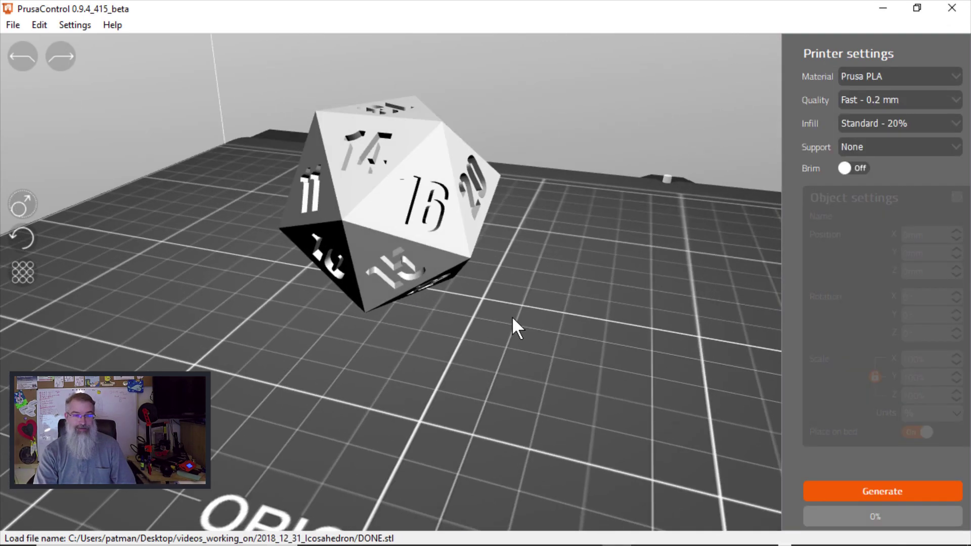
scroll(553, 317, down, 3)
scroll(553, 316, up, 3)
scroll(530, 308, down, 4)
Select the numbered die and move it on the print bed to about X -6 mm, Y -21 mm.
click(430, 263)
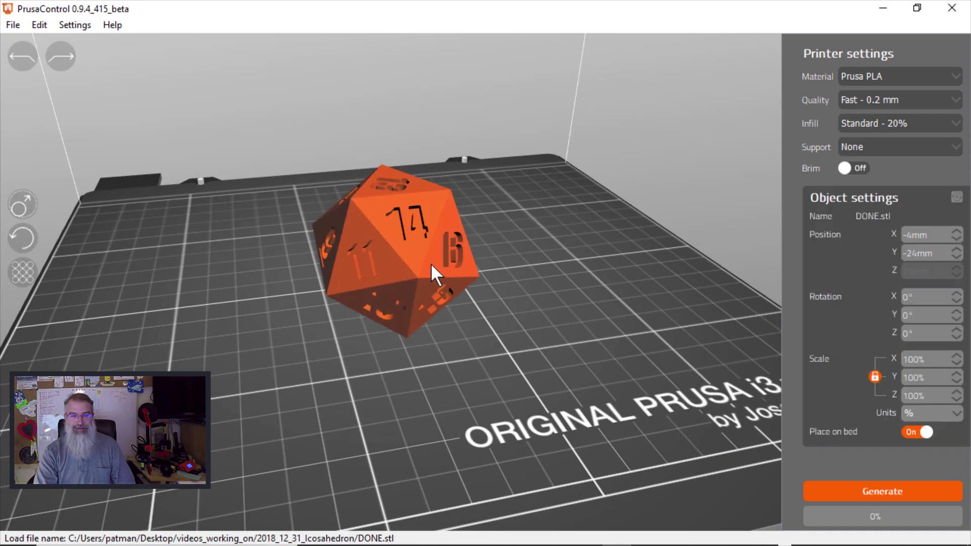
drag(431, 265, 436, 304)
right_drag(508, 315, 465, 312)
drag(385, 317, 392, 279)
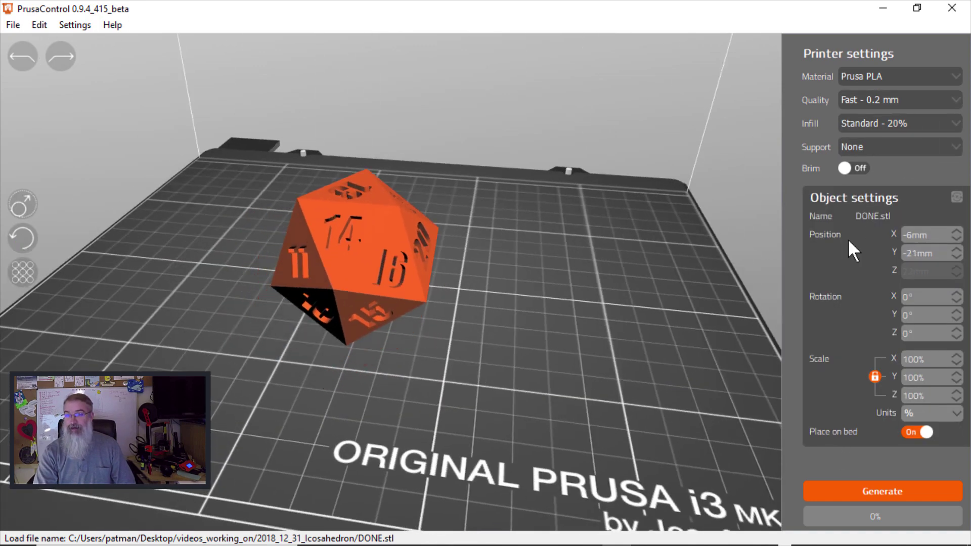
Generate the die's G-code and run the layer preview up to 45.40 mm.
click(869, 493)
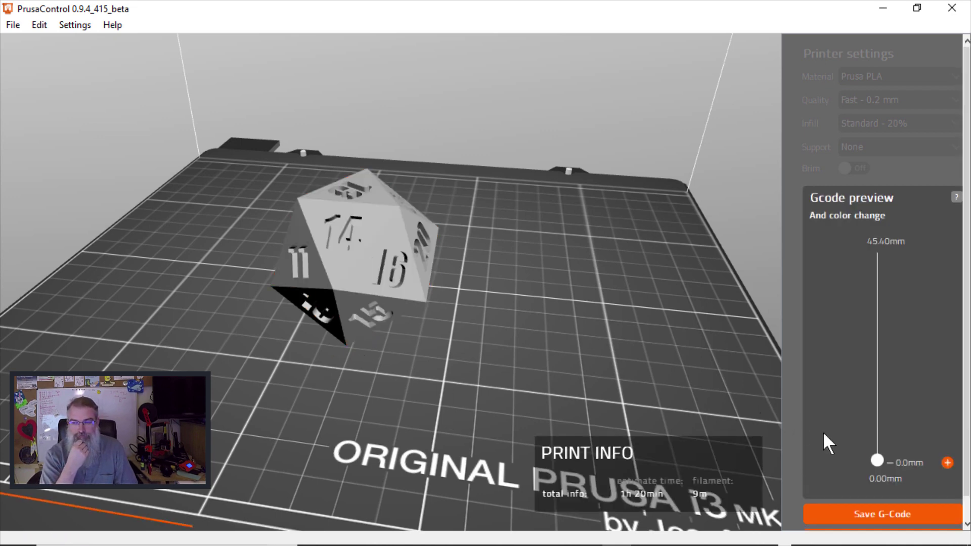
drag(877, 460, 930, 237)
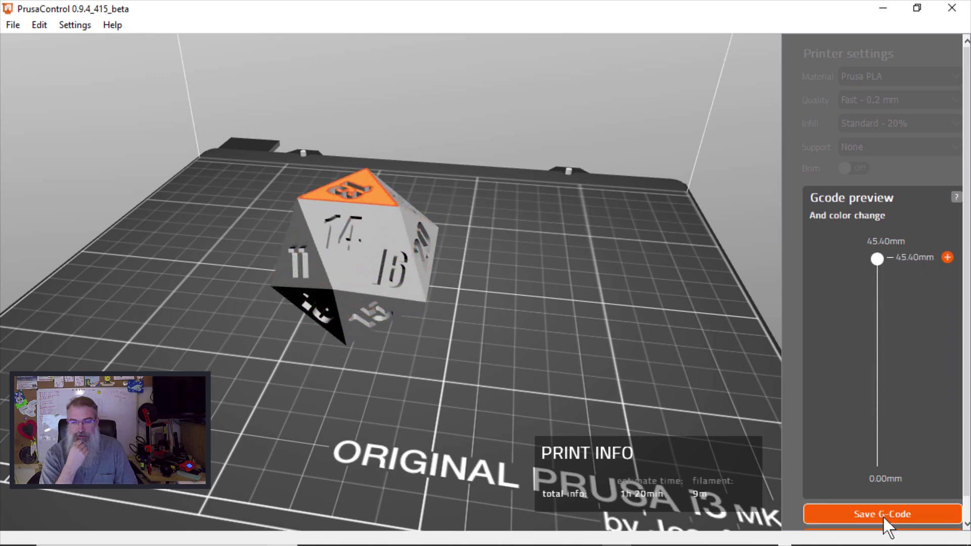